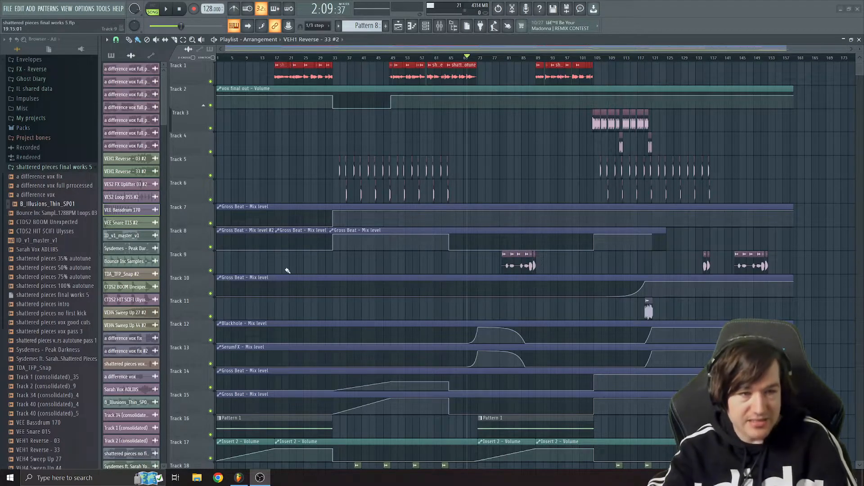
Collapse the "shattered pieces final works 5" folder in the browser.
scroll(59, 342, up, 4)
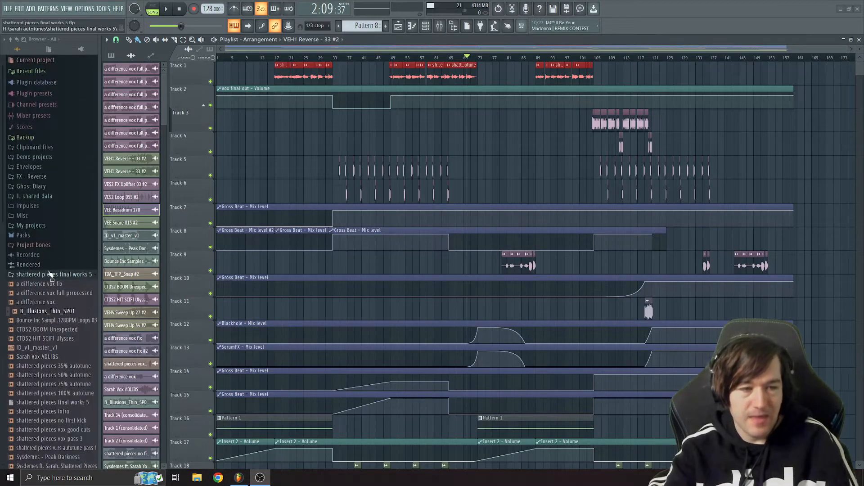
click(51, 274)
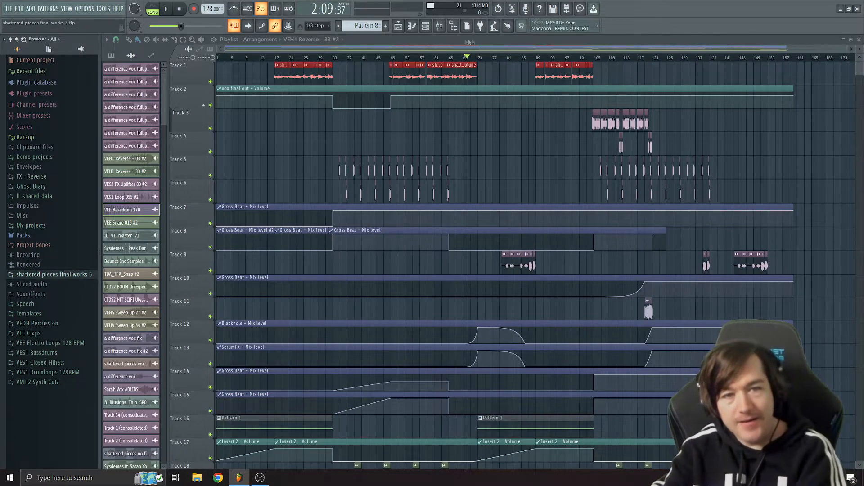
View the mixer, select its bass track and return to the full playlist.
click(439, 26)
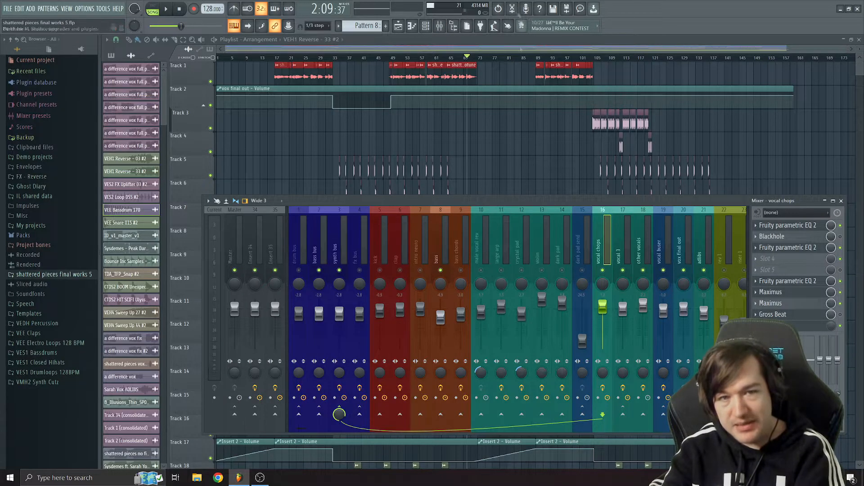
key(F9)
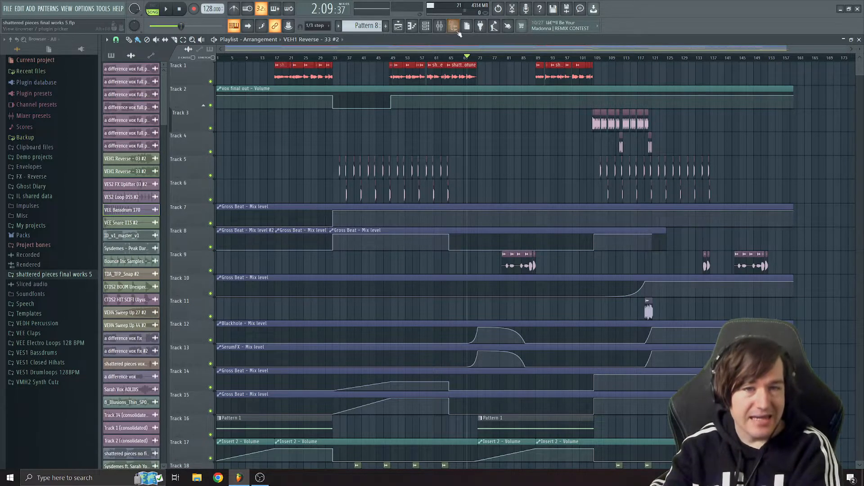
key(F9)
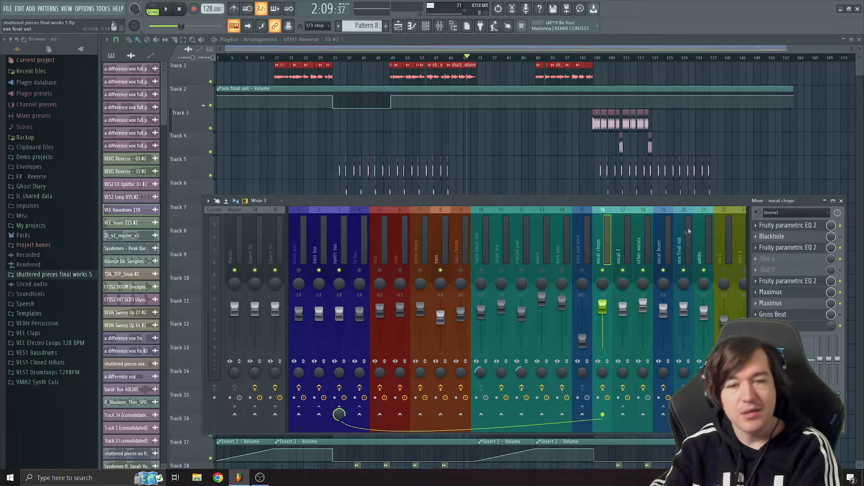
click(443, 250)
key(F9)
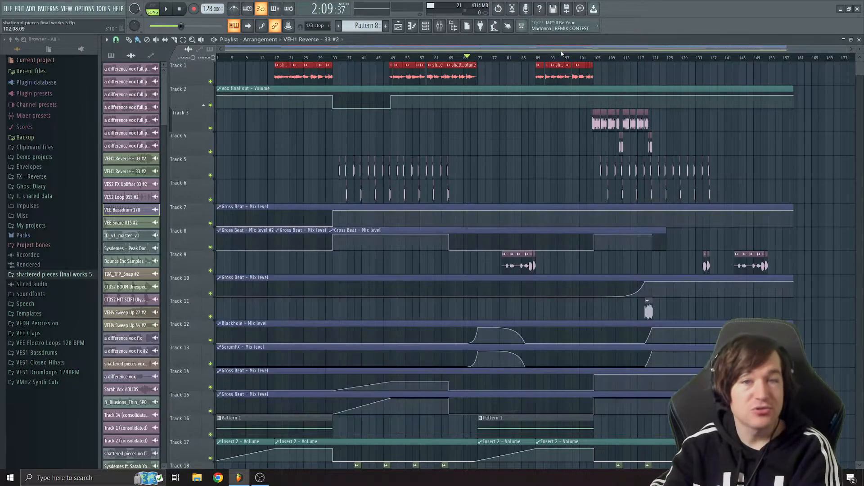
Examine the whole playlist arrangement, from the vocal clips on Track 1 down to Track 45 and back.
scroll(555, 225, down, 6)
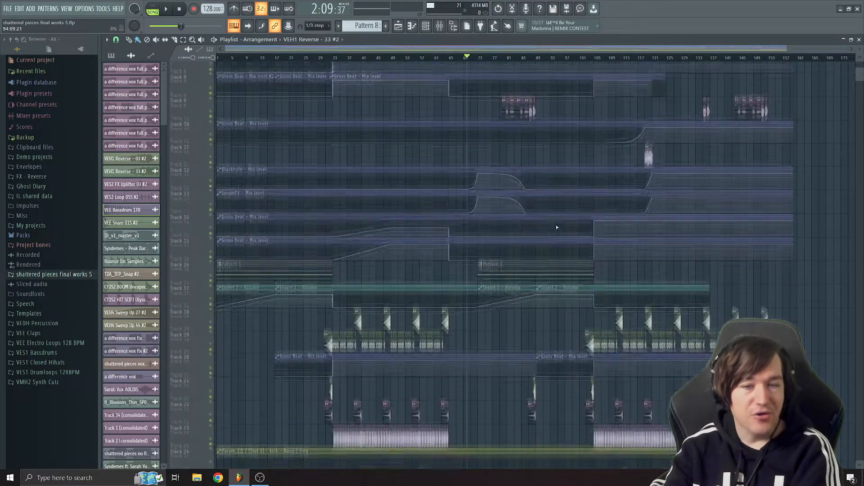
scroll(555, 225, down, 7)
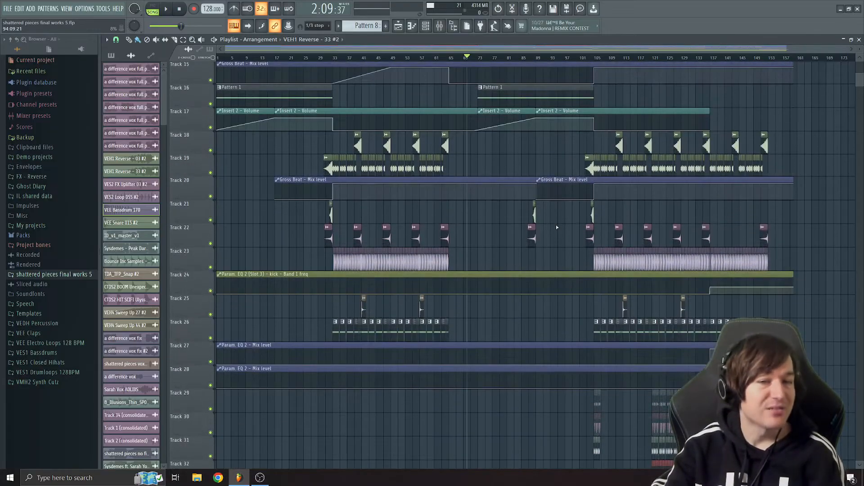
scroll(556, 227, down, 2)
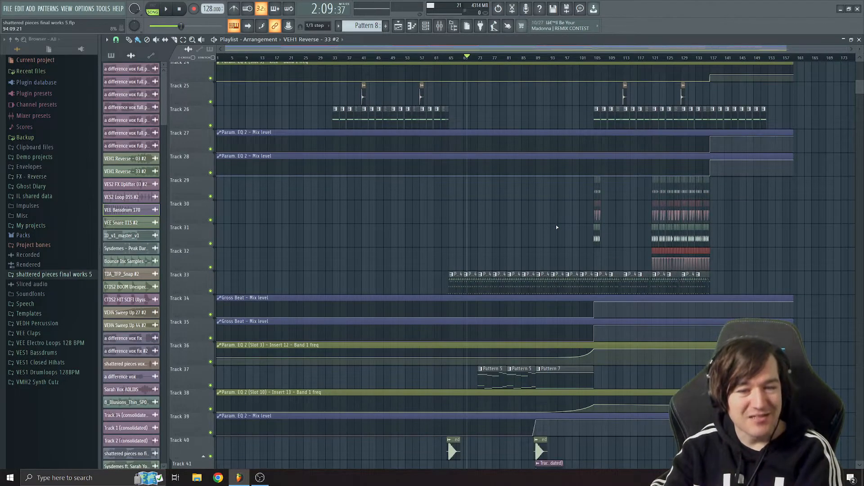
scroll(556, 227, down, 3)
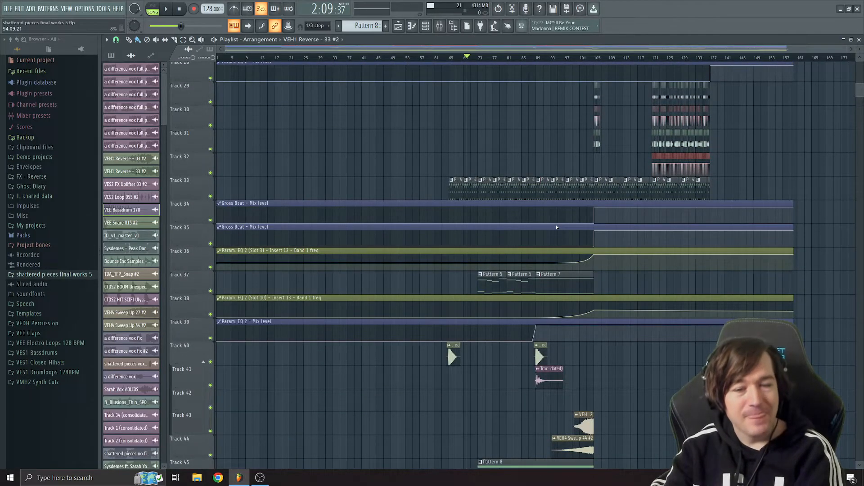
scroll(556, 228, up, 7)
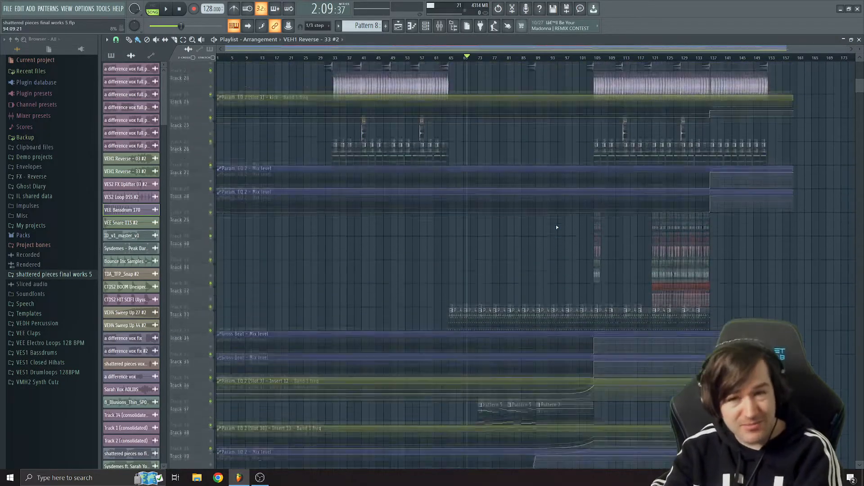
scroll(557, 227, up, 9)
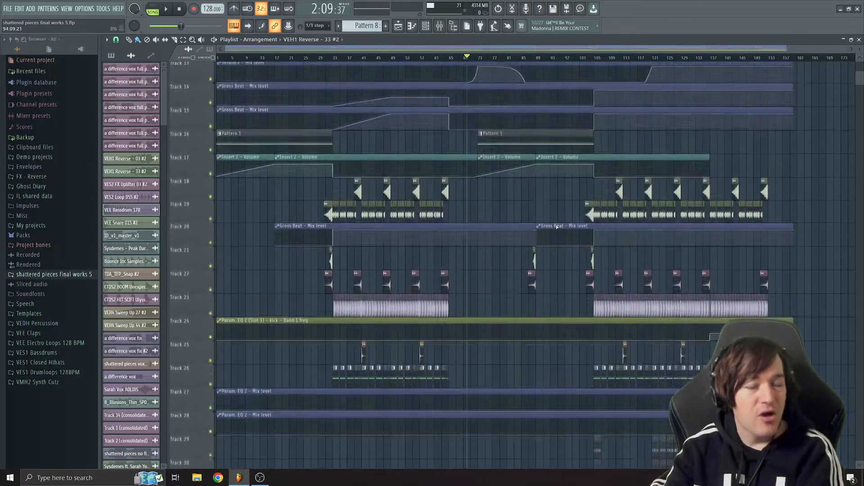
scroll(556, 227, up, 2)
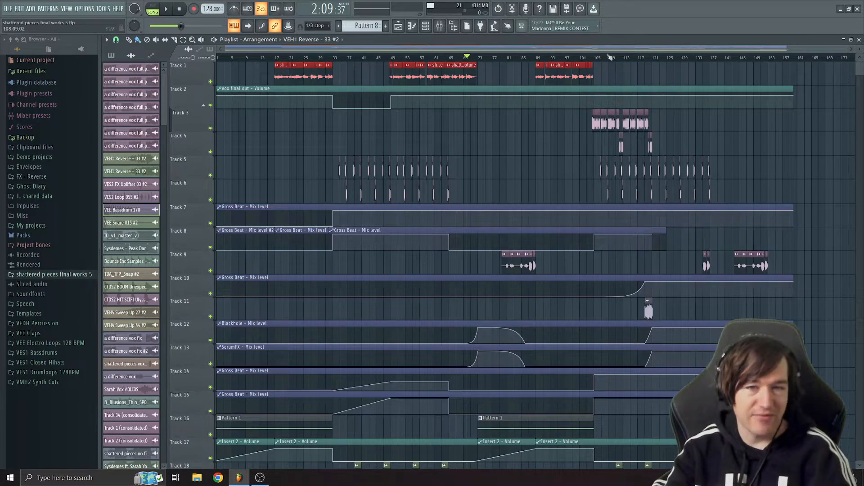
Play the song from about bar 45 and check the mixer levels during playback.
click(377, 57)
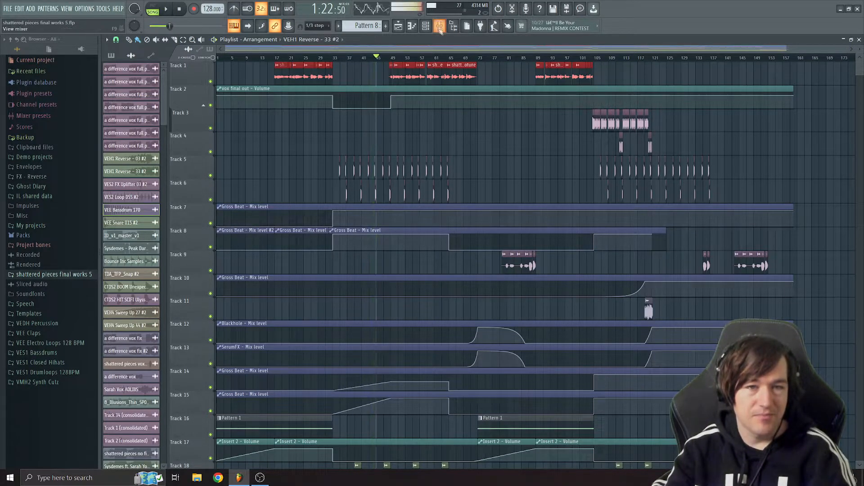
key(F9)
key(space)
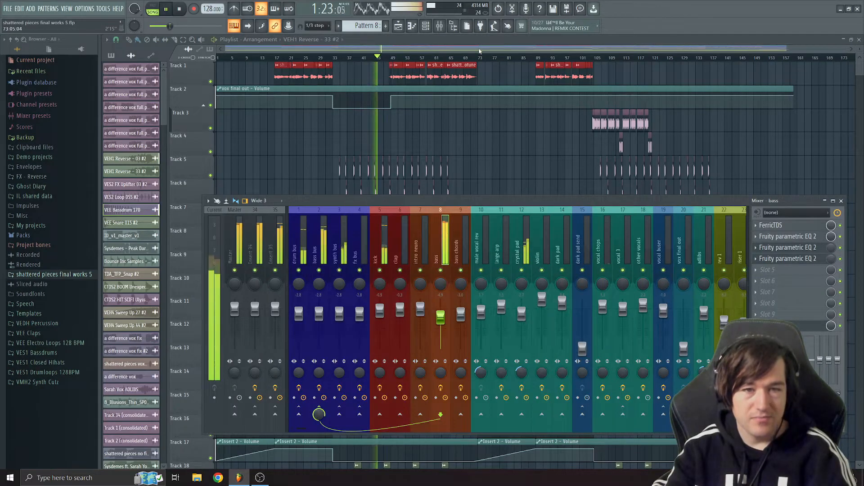
key(F9)
Listen to the song from about bar 60, bar 80 and bar 122, and stop playback.
click(430, 57)
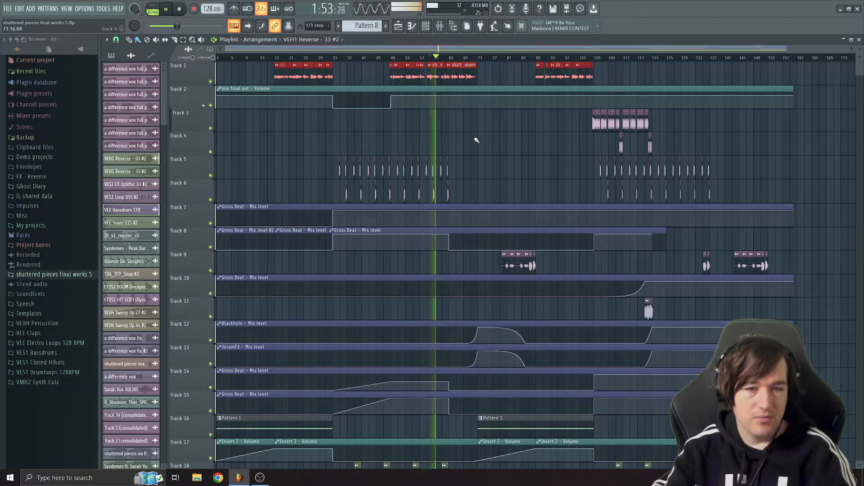
scroll(511, 121, down, 4)
key(space)
click(504, 57)
key(space)
scroll(561, 174, down, 5)
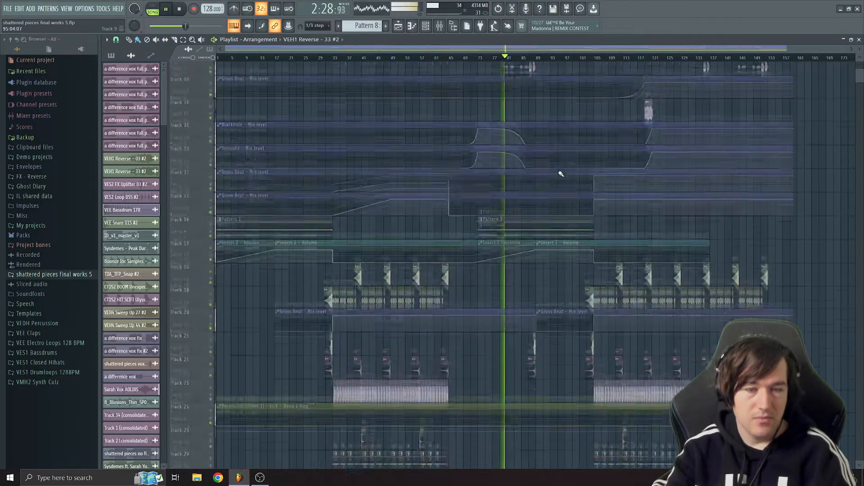
click(657, 58)
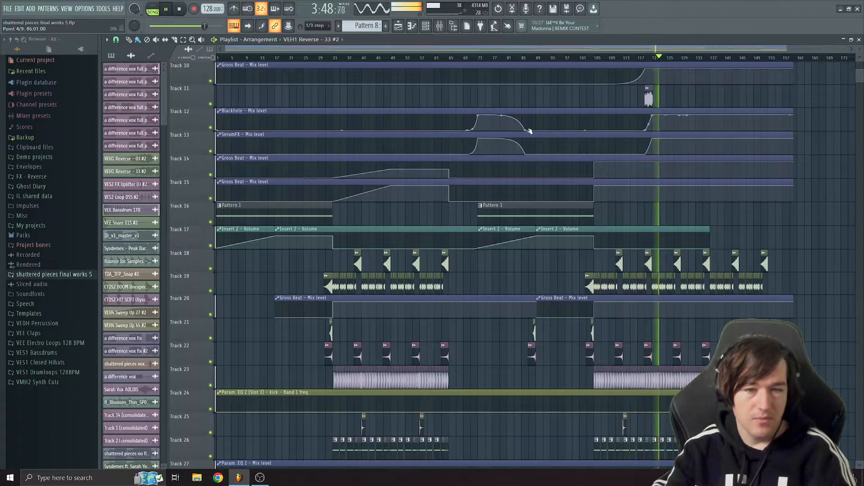
key(space)
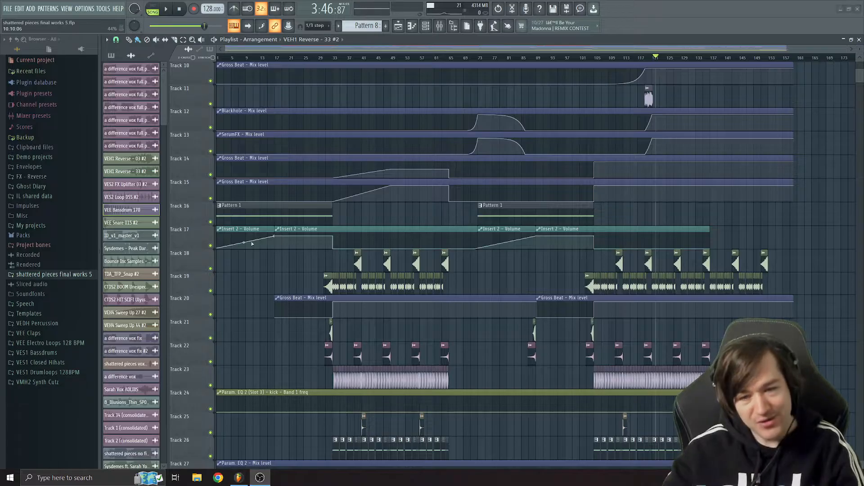
Review the automation clips, effects samples and patterns across the playlist, from Track 1 down to Track 41.
scroll(483, 314, up, 5)
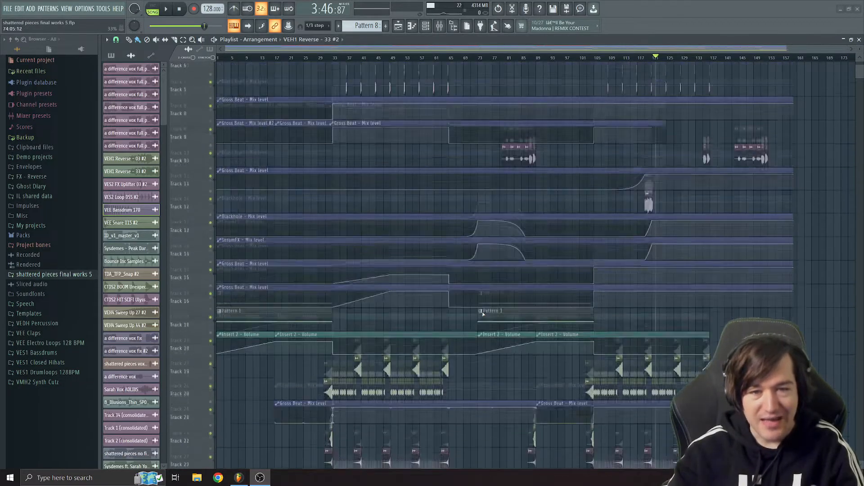
scroll(483, 314, down, 5)
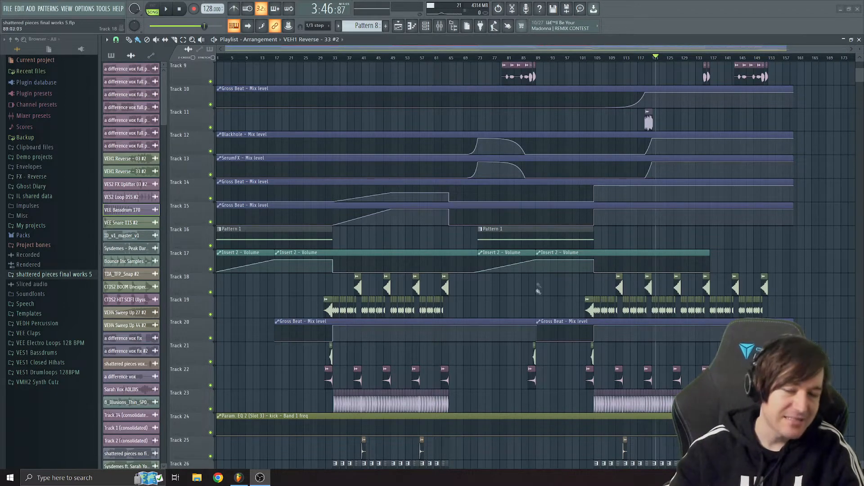
scroll(532, 281, down, 3)
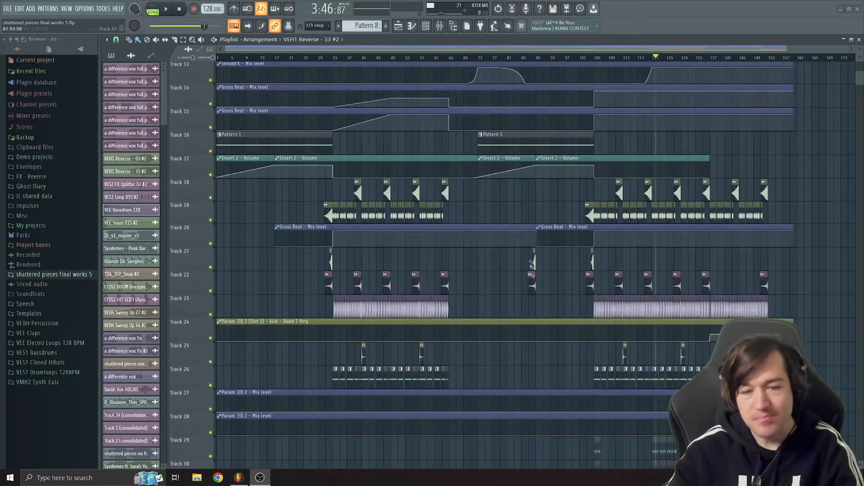
scroll(525, 241, down, 1)
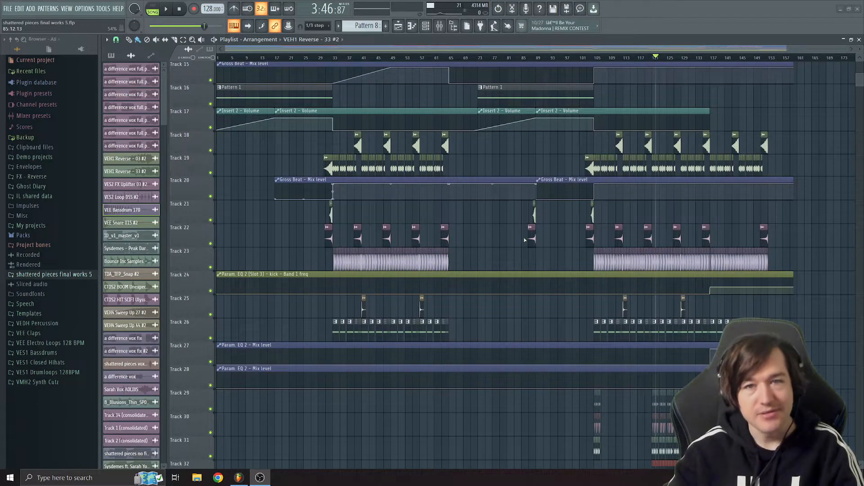
scroll(524, 239, up, 5)
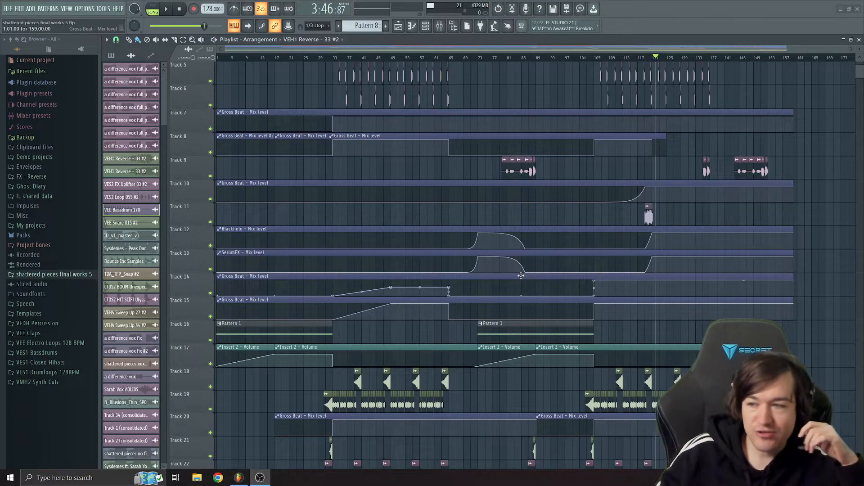
scroll(521, 275, up, 4)
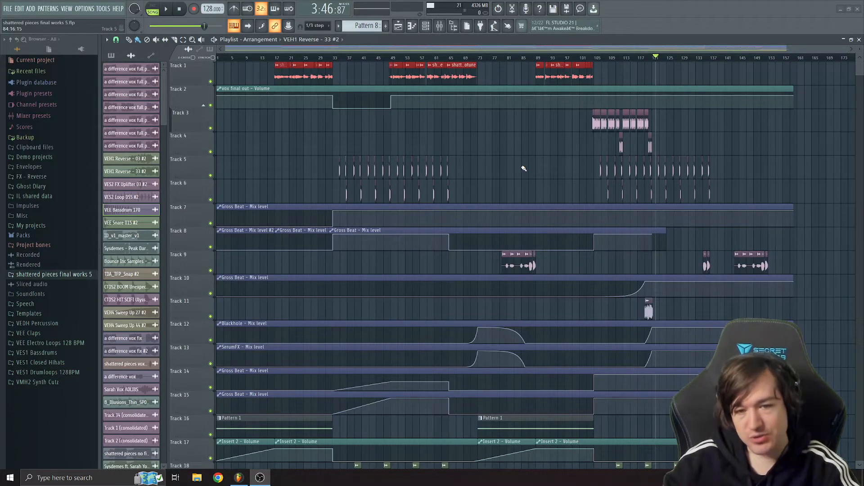
scroll(591, 277, down, 10)
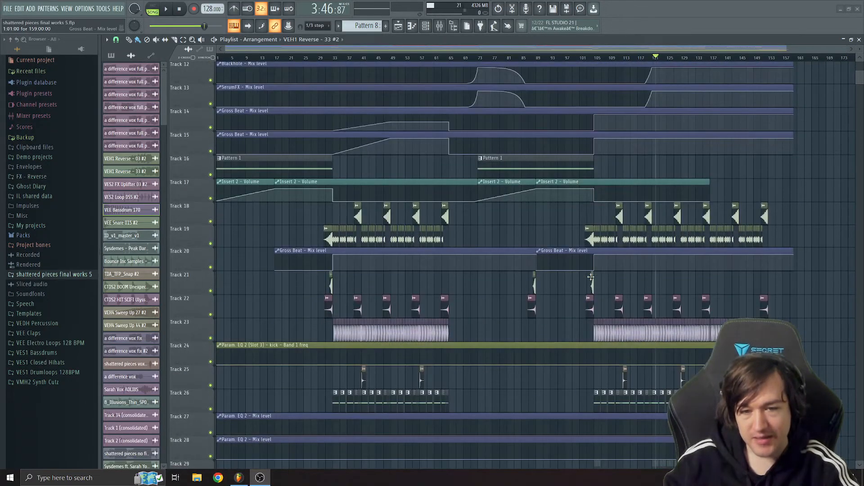
scroll(591, 277, down, 12)
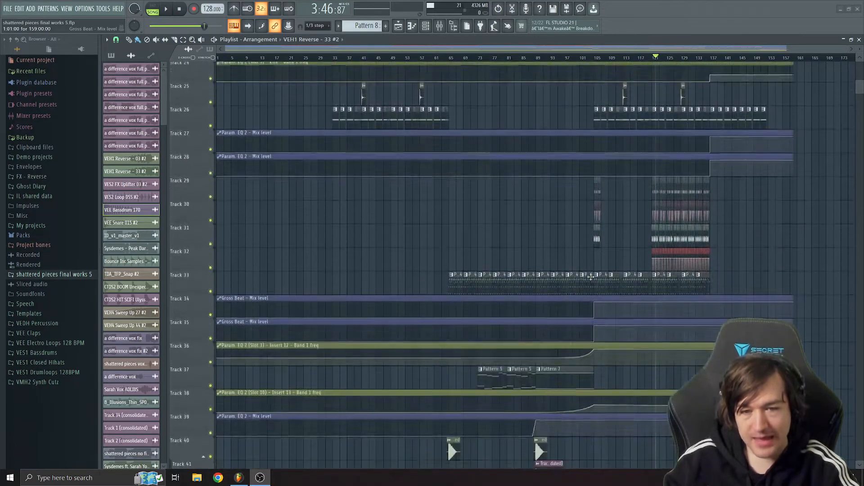
scroll(534, 240, up, 10)
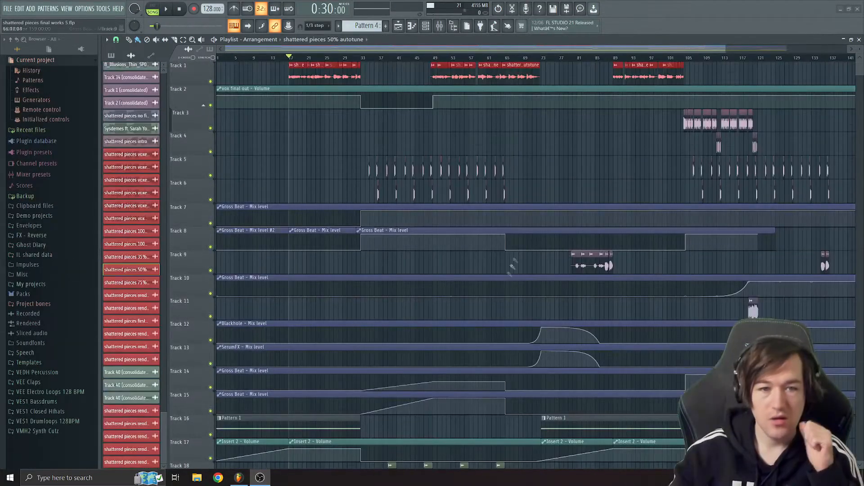
Place the song position at bar 33 and open the channel rack.
scroll(515, 259, down, 17)
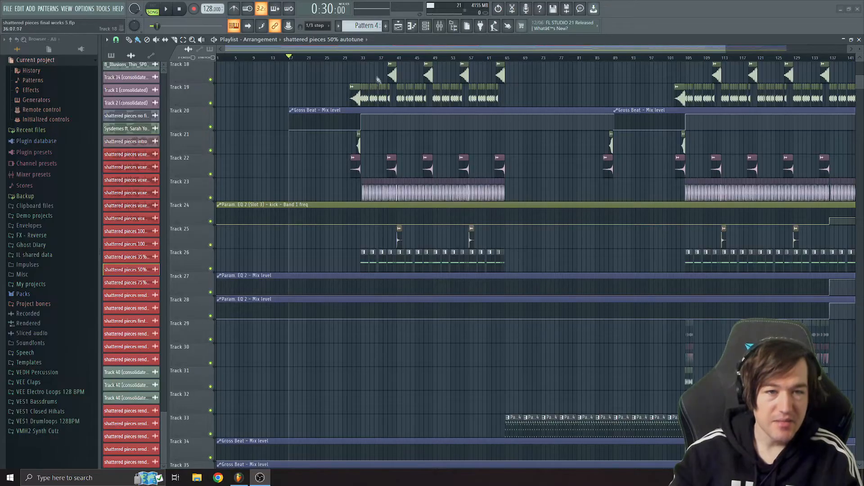
click(362, 58)
click(425, 26)
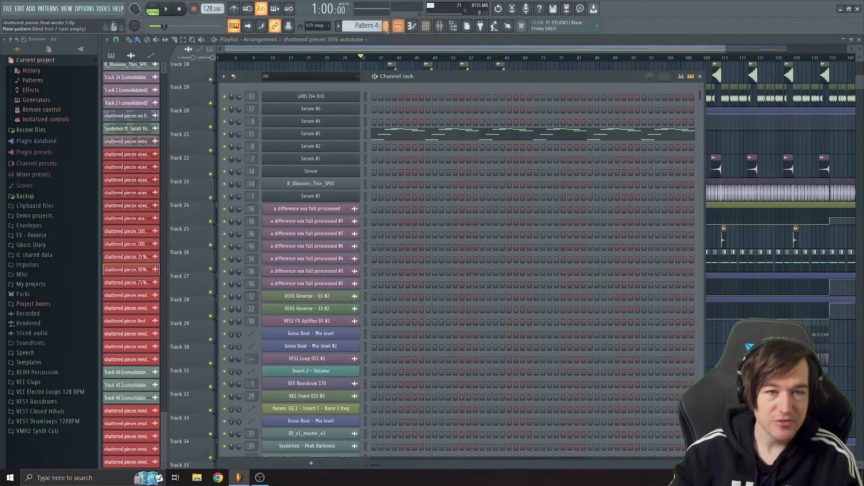
Switch to Pattern 2 and play it on its own in pattern mode.
scroll(376, 26, up, 2)
key(space)
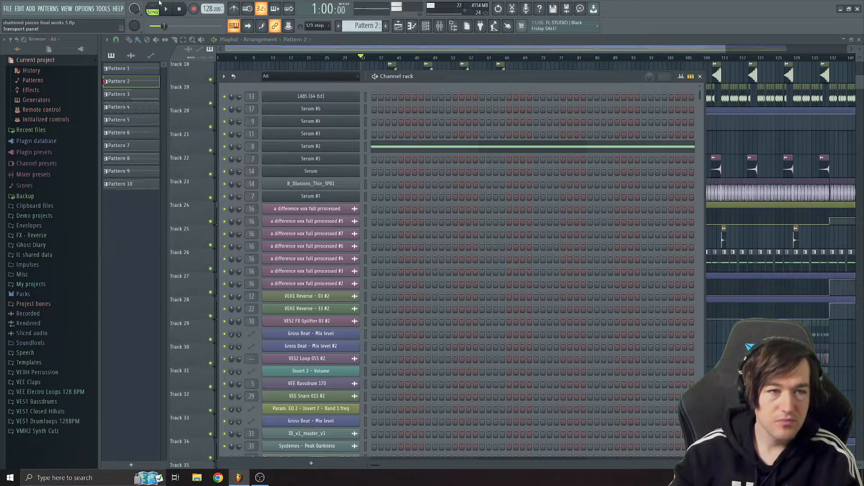
key(l)
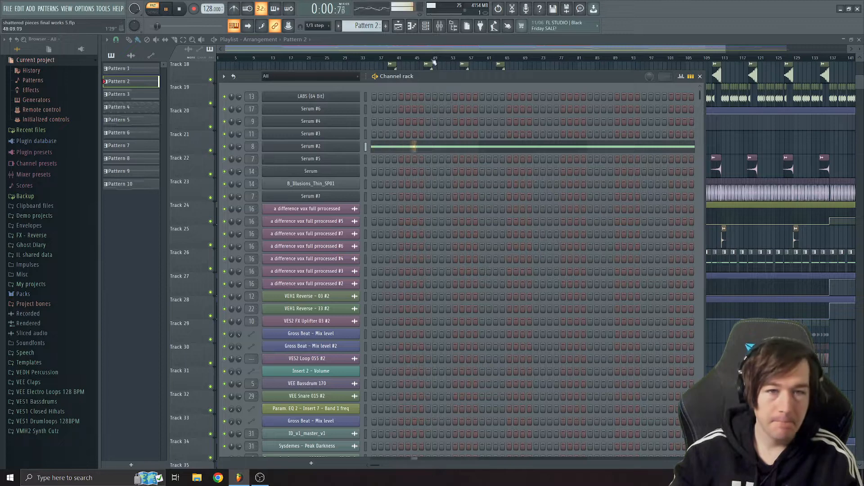
Select the bass track in the mixer and open the Serum #2 instrument once playback is stopped.
click(439, 26)
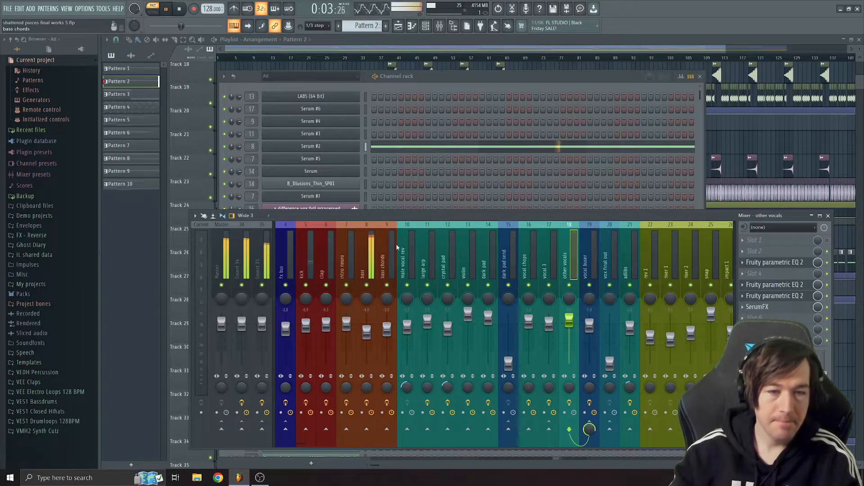
click(366, 270)
drag(415, 216, 450, 198)
key(space)
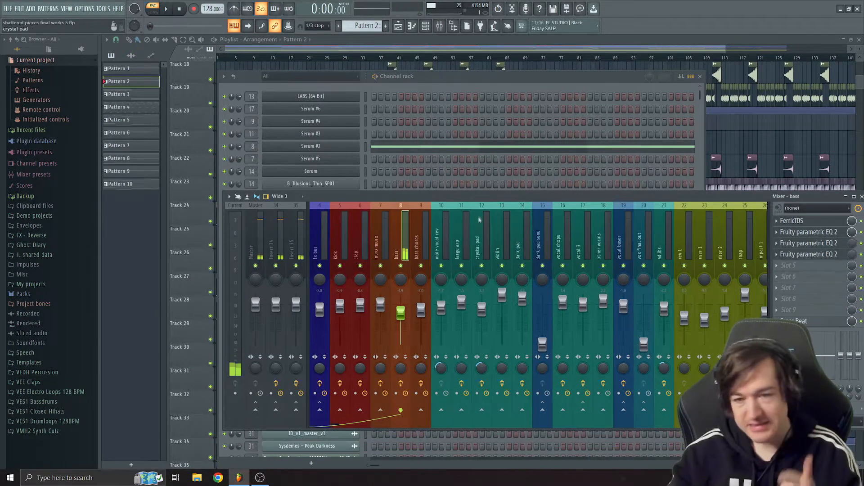
click(318, 147)
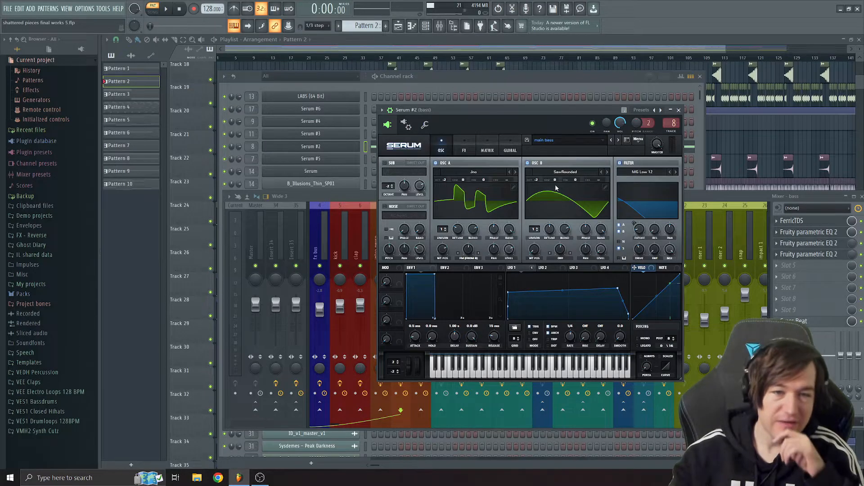
Look through the Analog wavetables offered for oscillator A in Serum #2, keeping Jno loaded.
click(476, 173)
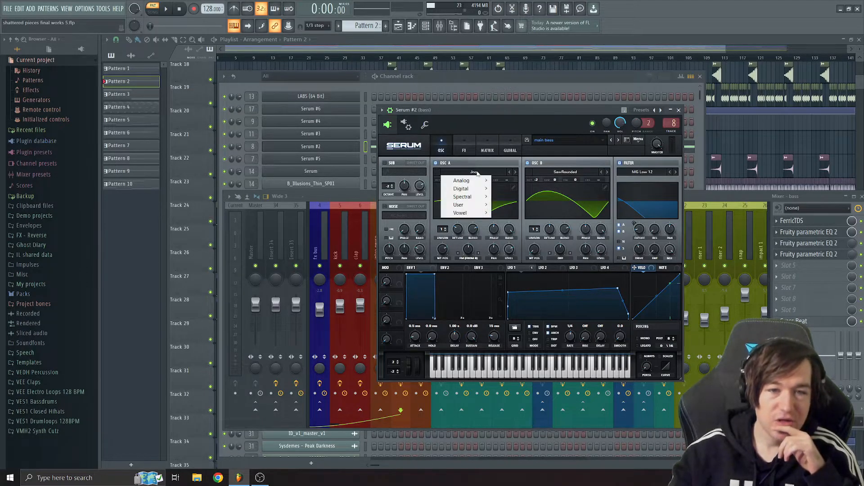
mouse_move(474, 182)
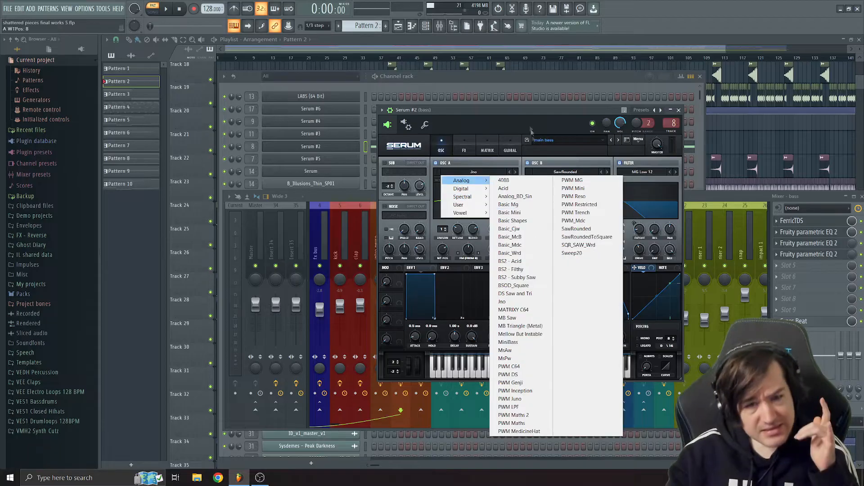
drag(522, 115, 519, 113)
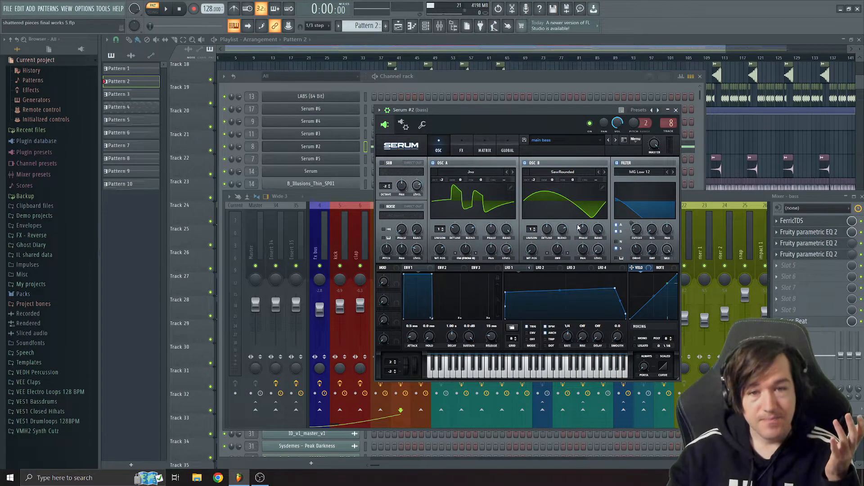
Switch off oscillator A and play Pattern 2 to hear oscillator B alone, checking oscillator B's level.
click(432, 164)
key(space)
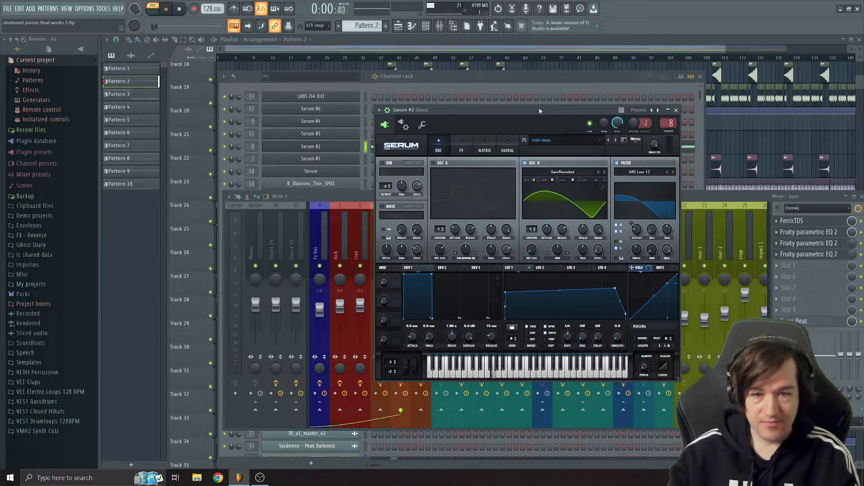
key(space)
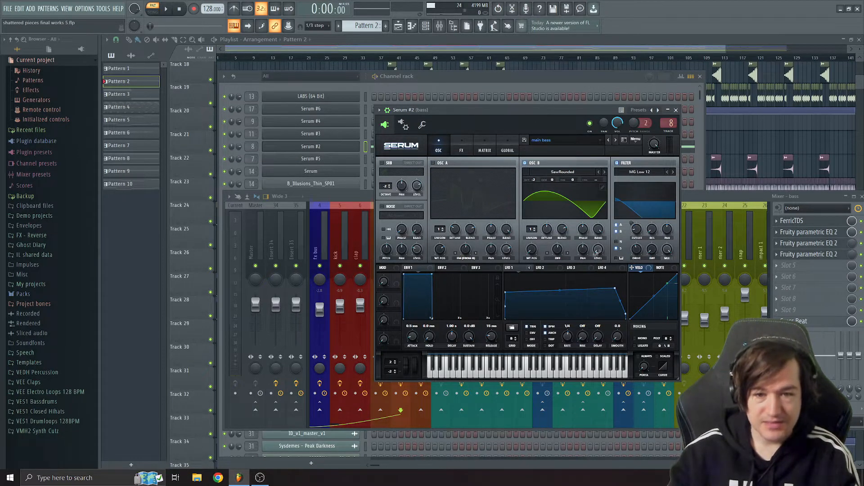
key(space)
drag(598, 252, 610, 215)
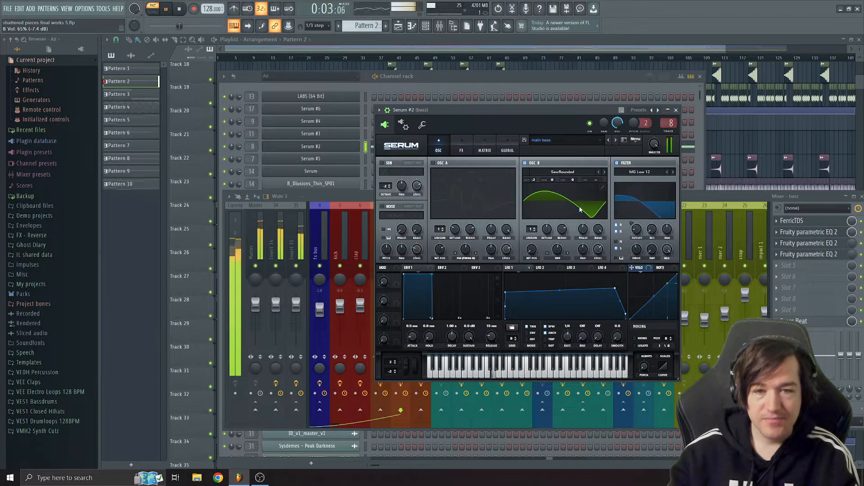
key(space)
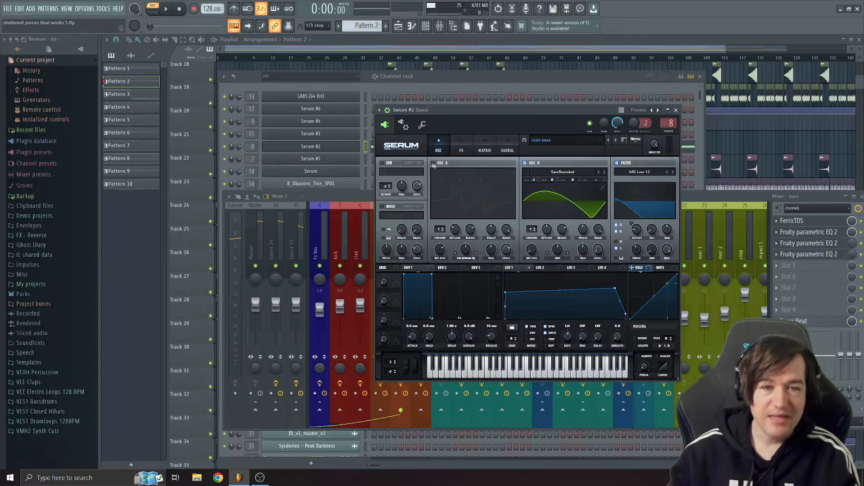
Swap to oscillator A alone for a short playback, restoring oscillator B and stopping playback at the end.
click(433, 163)
click(524, 164)
key(space)
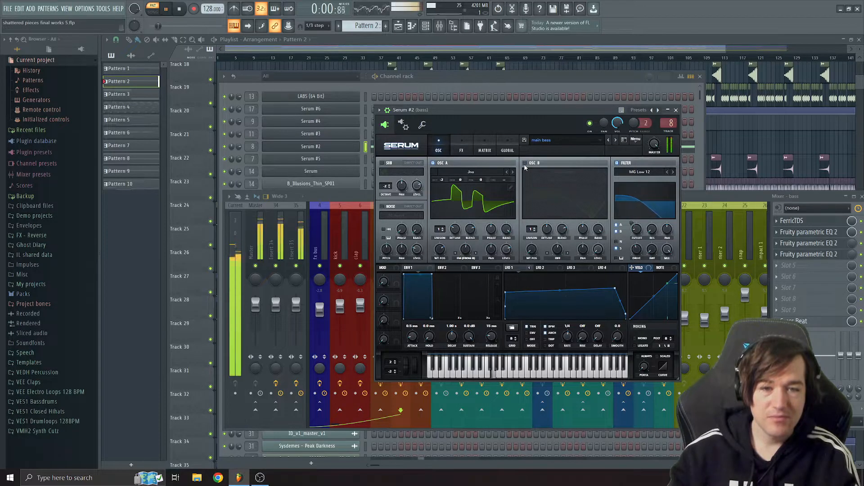
click(525, 165)
key(space)
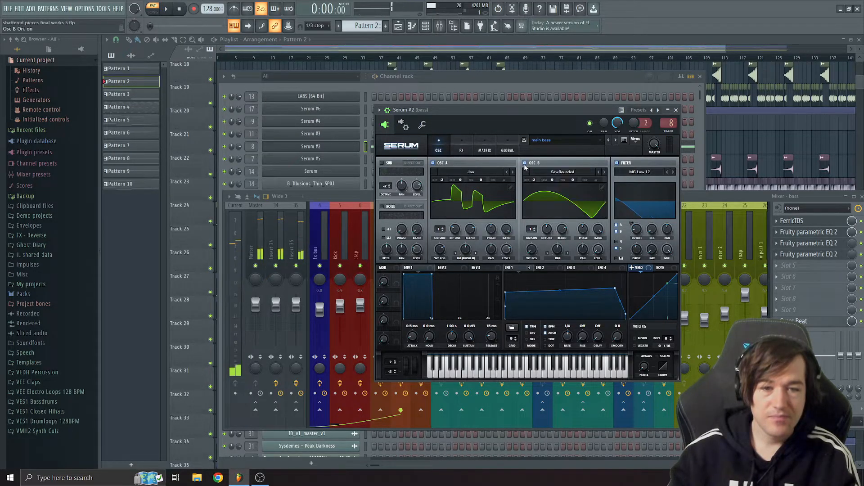
Check oscillator A's FM (From B) warp amount and shift the Serum window slightly.
right_click(467, 253)
click(467, 253)
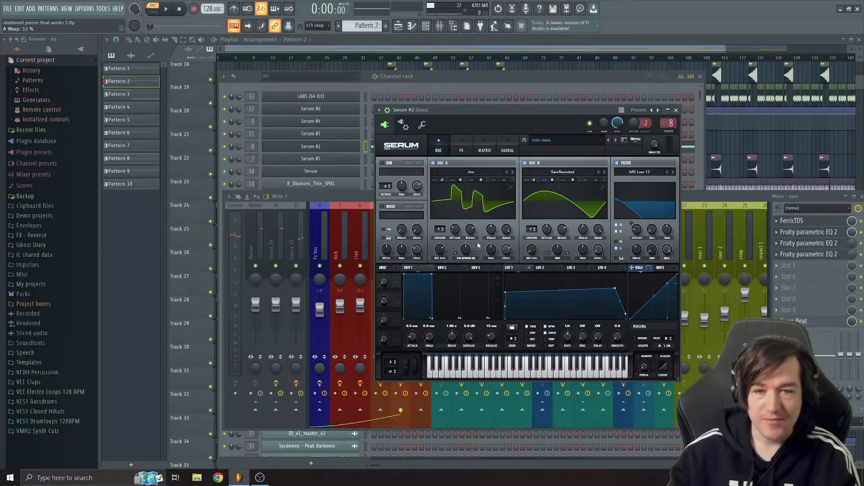
drag(562, 110, 555, 115)
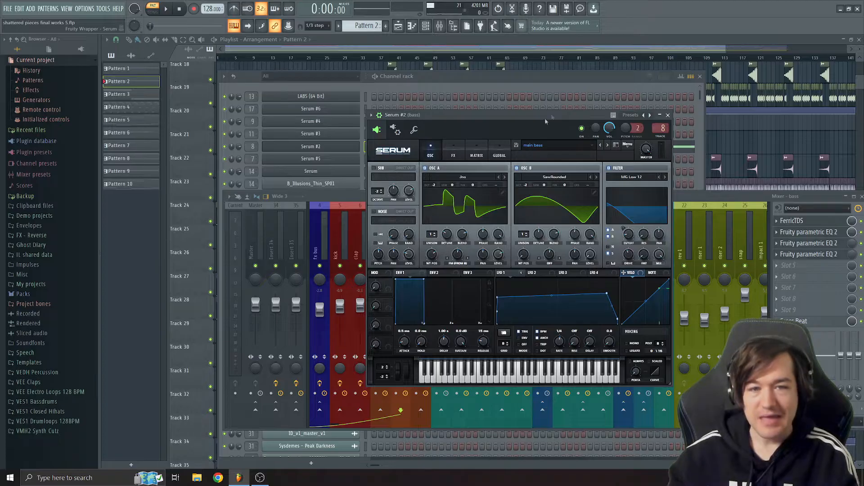
Bring the channel rack forward and play Pattern 2 in two short bursts, checking the mixer in between.
click(576, 84)
key(space)
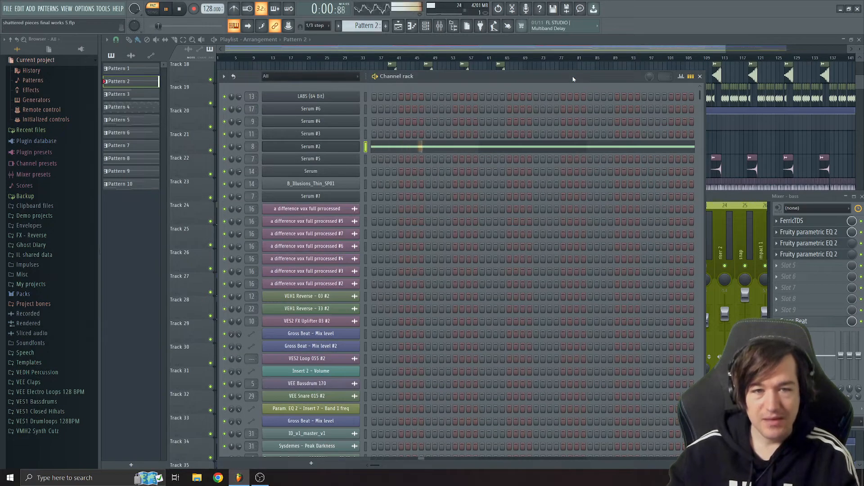
key(space)
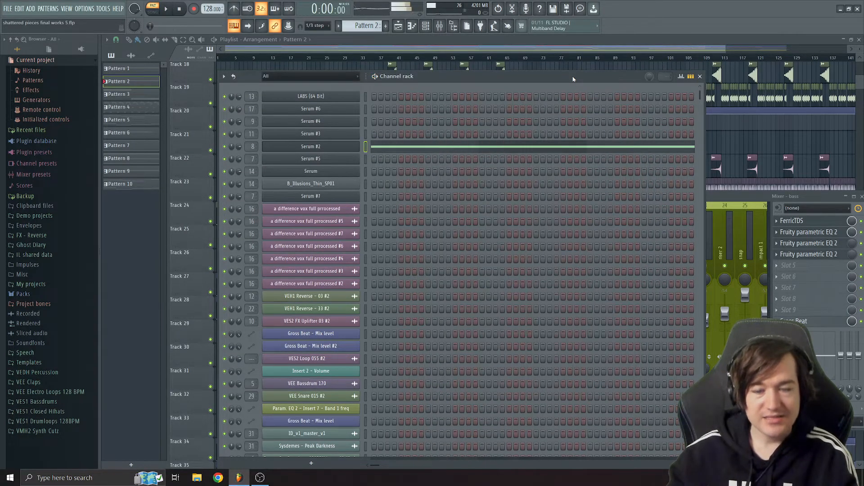
key(F9)
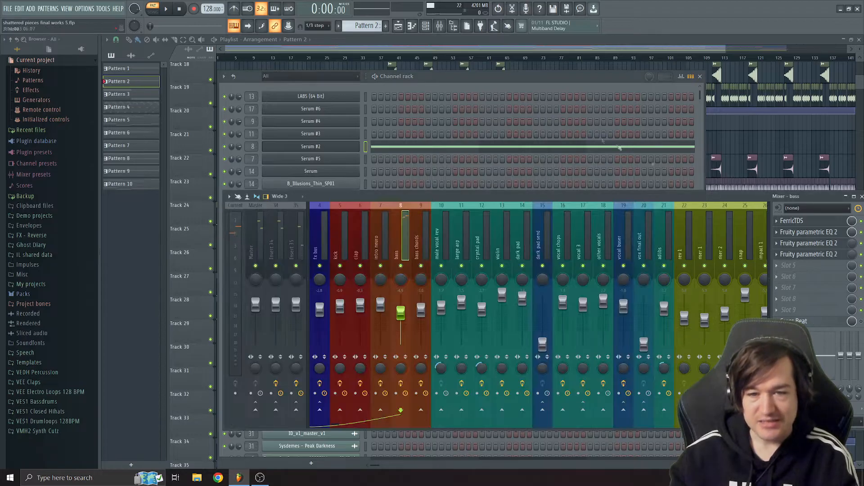
click(544, 76)
key(space)
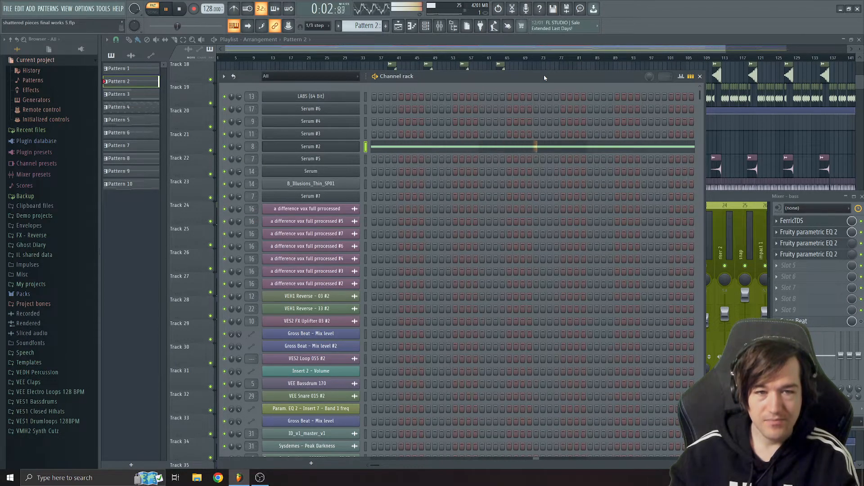
key(space)
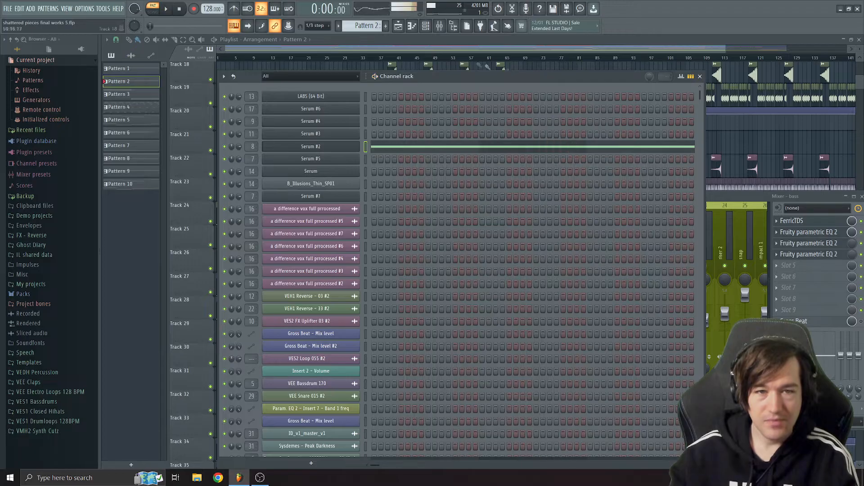
Reopen the Serum #2 instrument and listen to Pattern 2 with it in view.
click(341, 146)
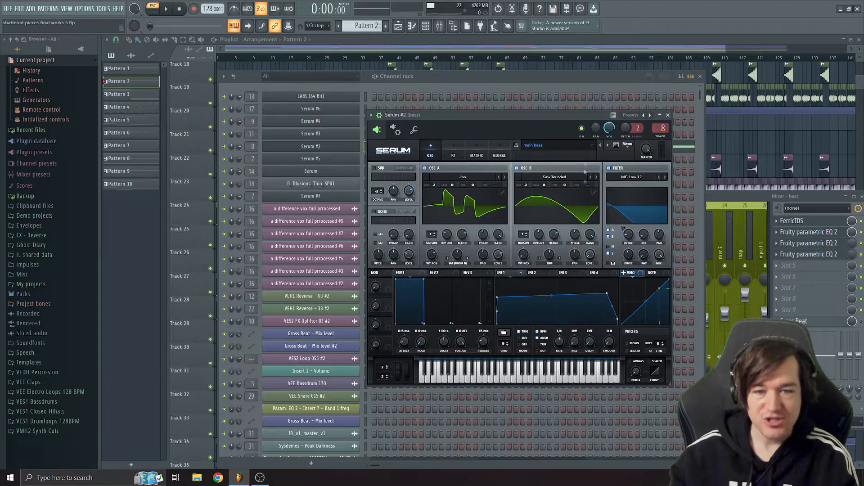
key(space)
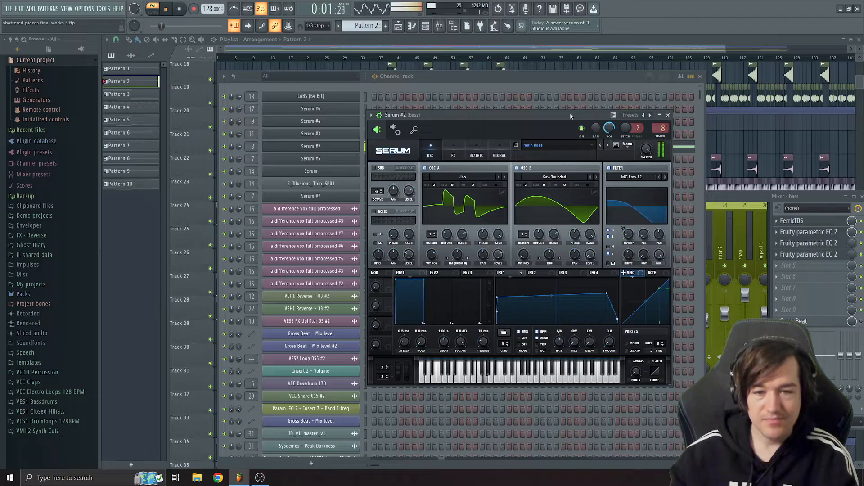
key(space)
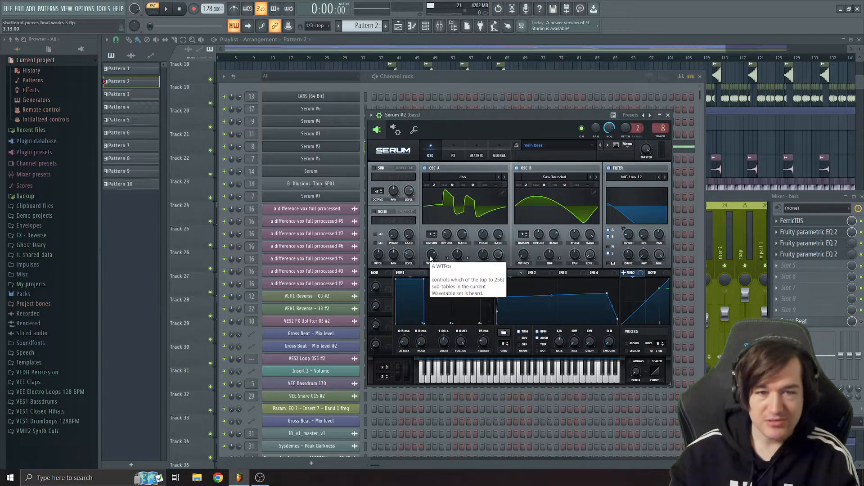
Audition oscillator A's wavetable position at 5 during playback, restore its original position and stop playback.
key(space)
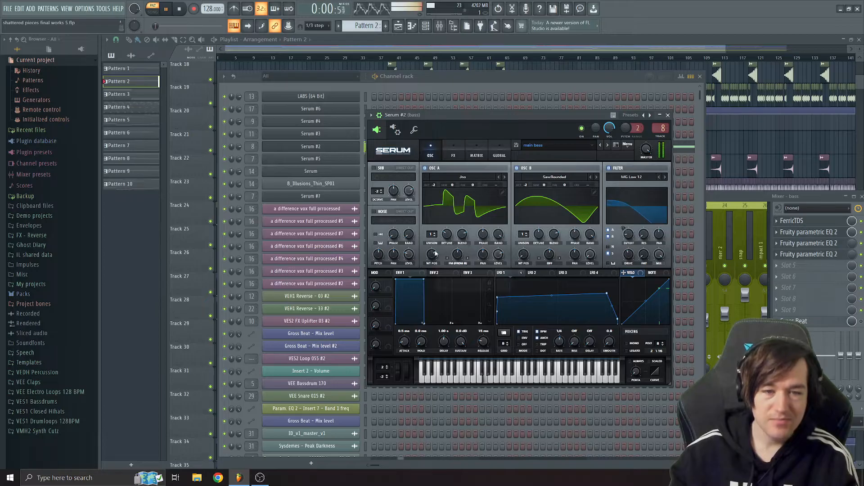
scroll(431, 257, up, 5)
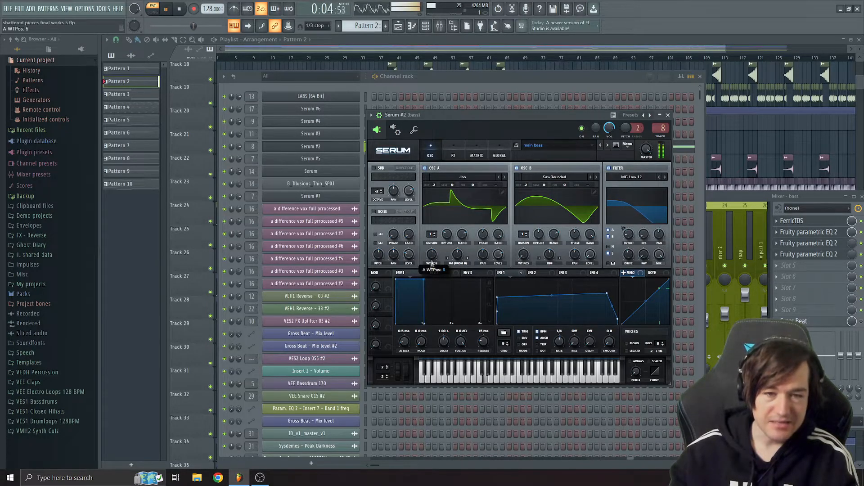
scroll(431, 262, down, 1)
drag(431, 270, 422, 232)
key(space)
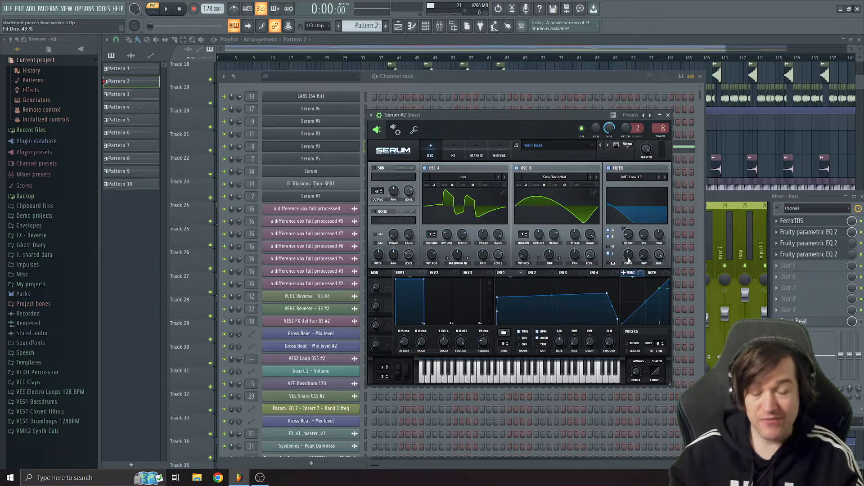
Compare the bass with Serum's Combs filter effect bypassed and active during playback, and return to the oscillator page.
click(454, 153)
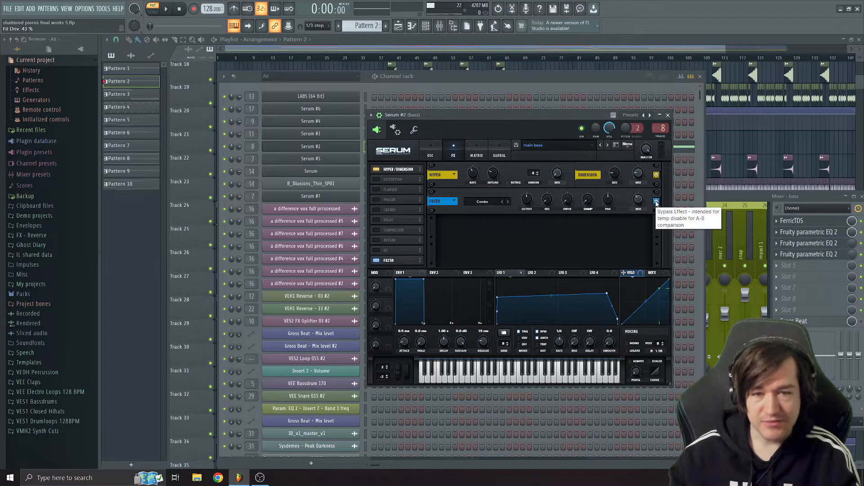
key(space)
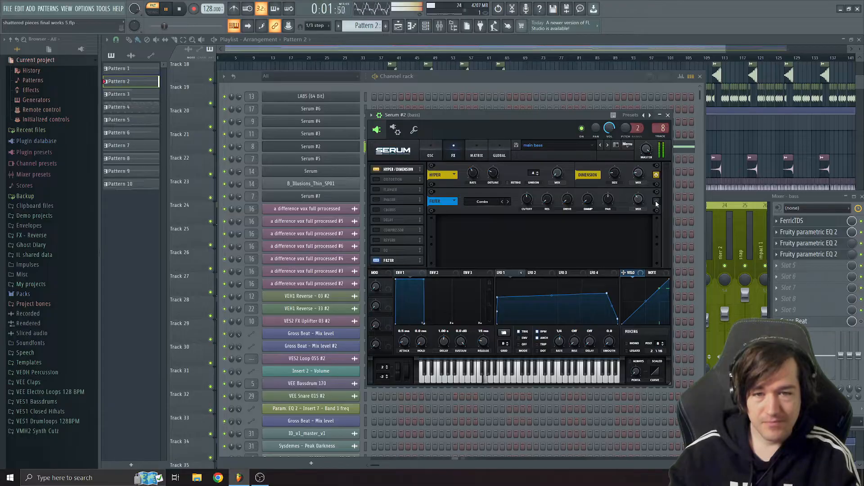
click(656, 201)
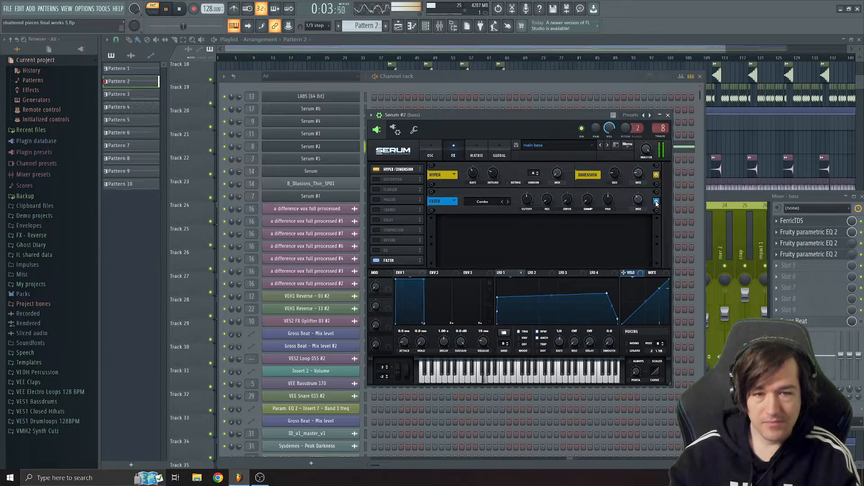
key(space)
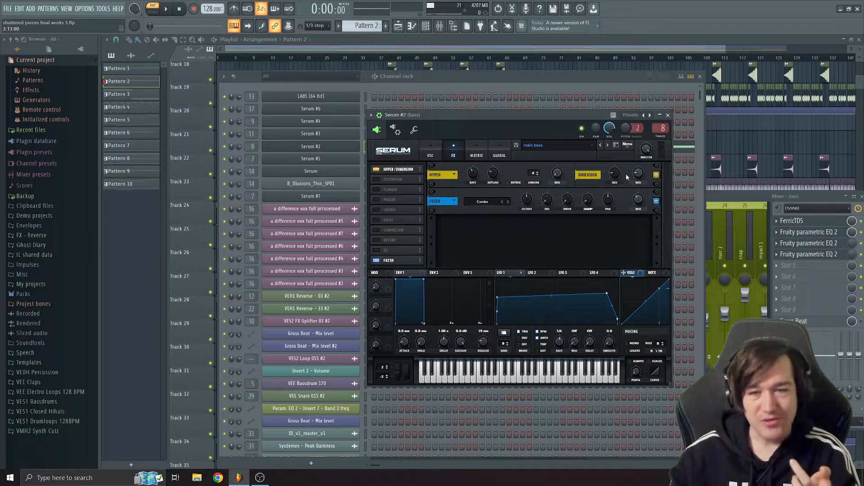
click(432, 155)
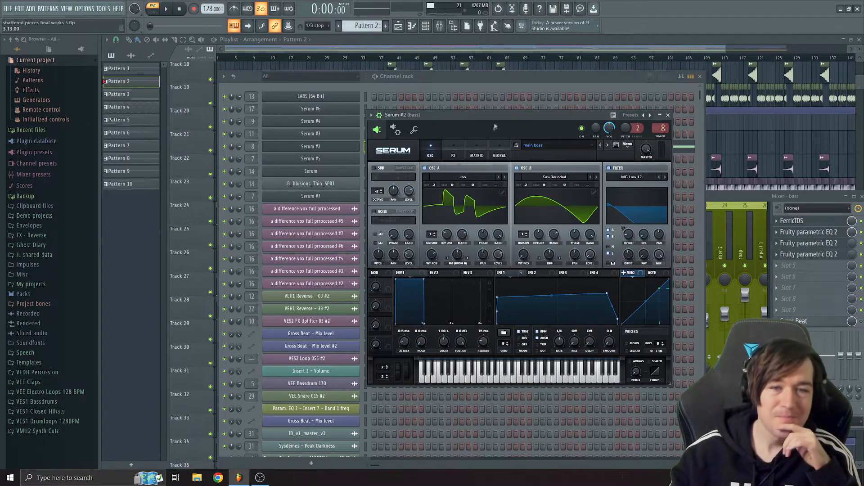
Rearrange the Serum and mixer windows and inspect the FerricTDS effect on the bass track.
drag(494, 123, 465, 131)
drag(733, 196, 700, 201)
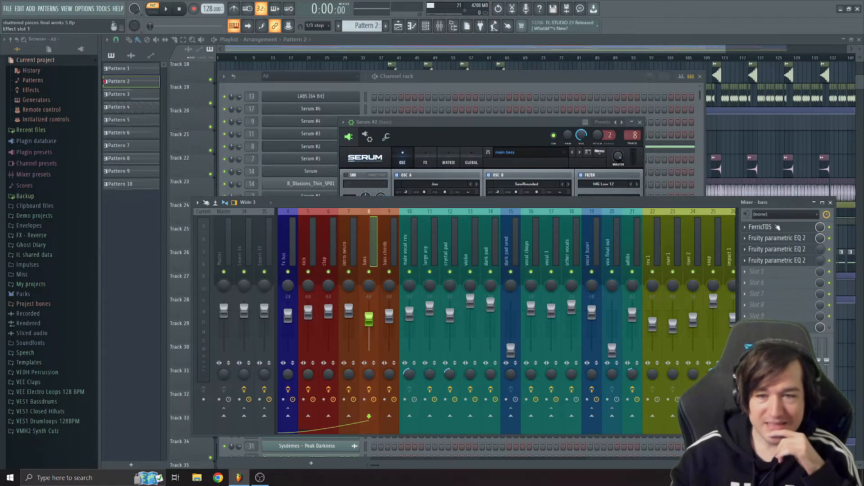
click(765, 226)
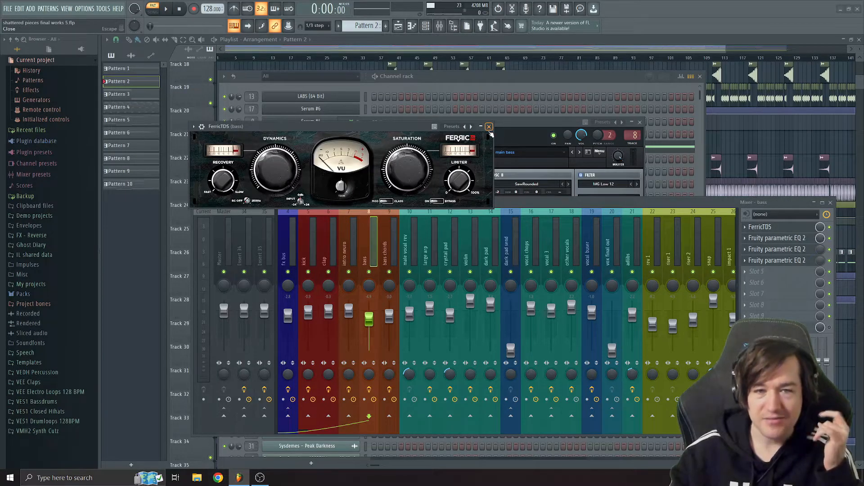
click(488, 126)
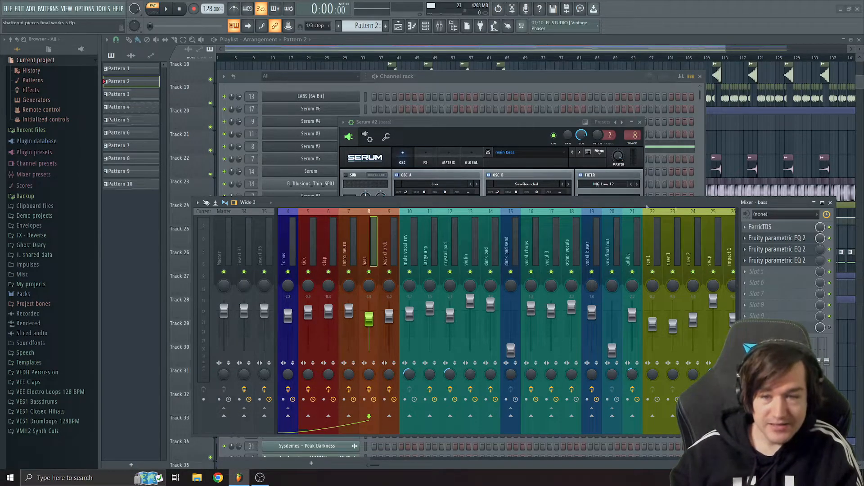
Inspect the first Fruity parametric EQ 2 on the bass track during playback, closing it and stopping playback at the end.
click(793, 239)
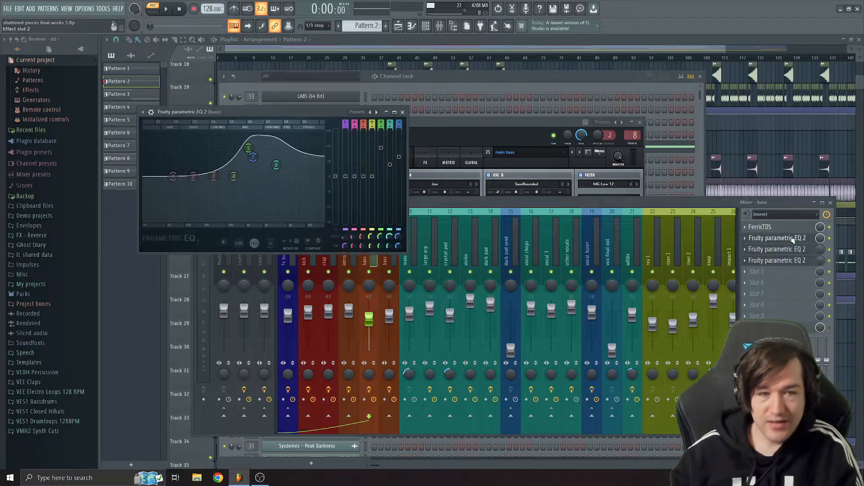
drag(304, 116, 549, 235)
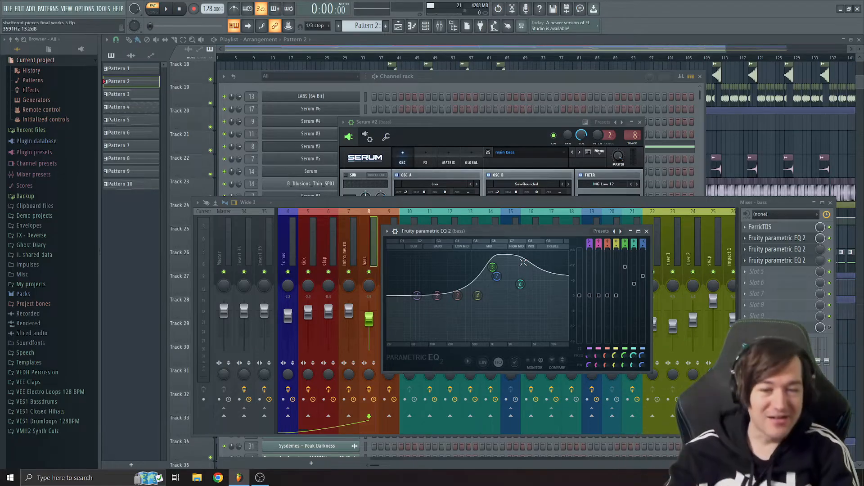
key(space)
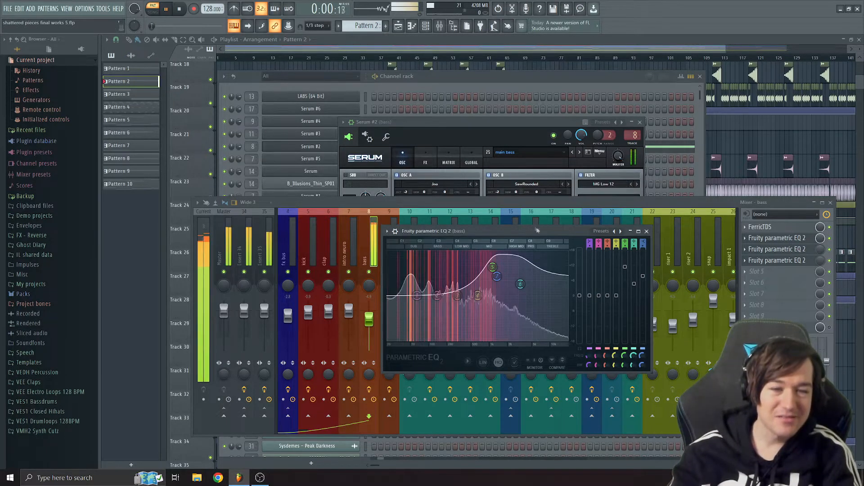
click(646, 231)
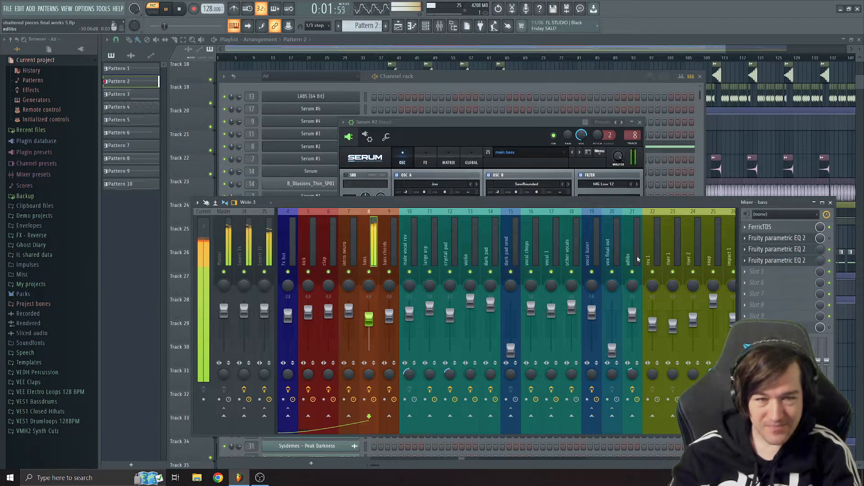
key(space)
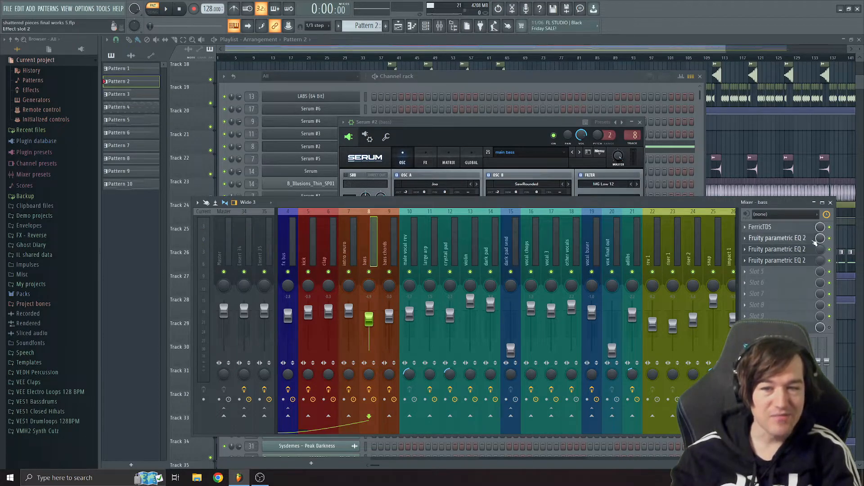
Reopen the Fruity parametric EQ 2 in slot 2, audition the bass through it briefly and close it.
click(809, 240)
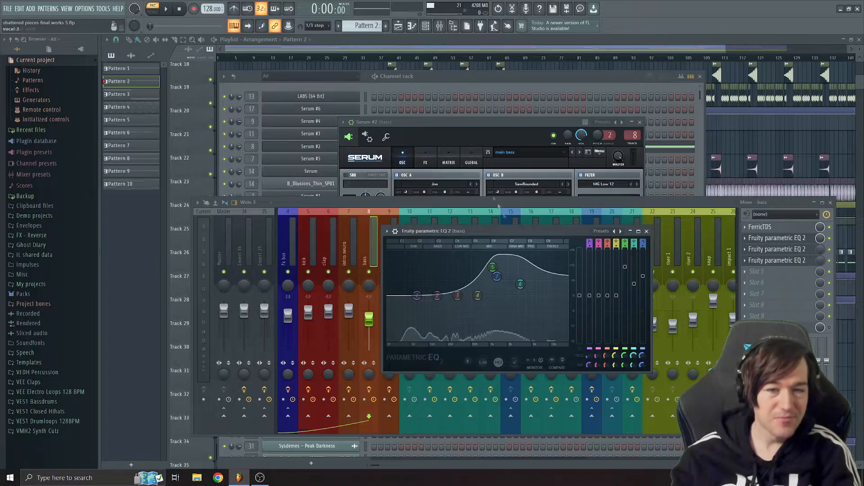
key(space)
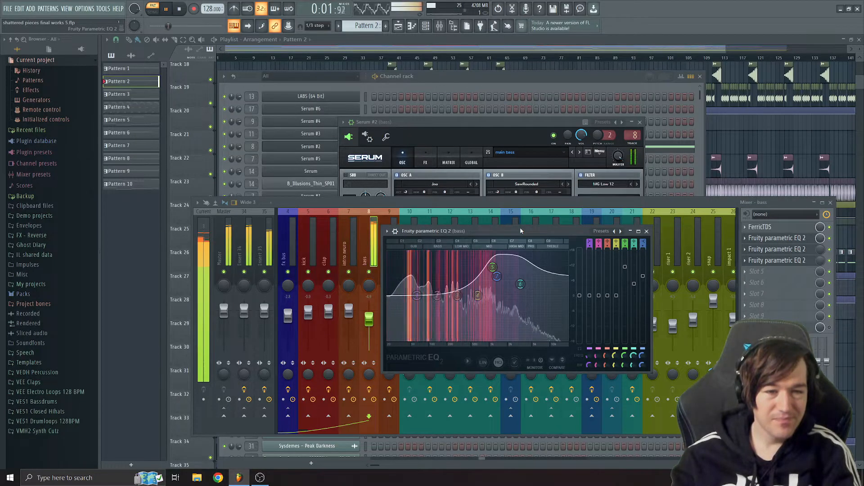
key(space)
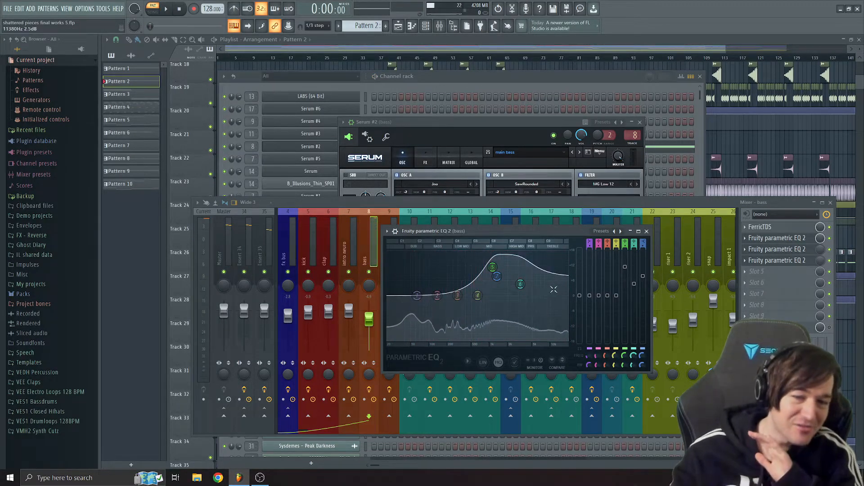
click(646, 231)
Inspect the Fruity parametric EQ 2 instances in slots 3 and 4 of the bass track, and return to the playlist.
click(792, 249)
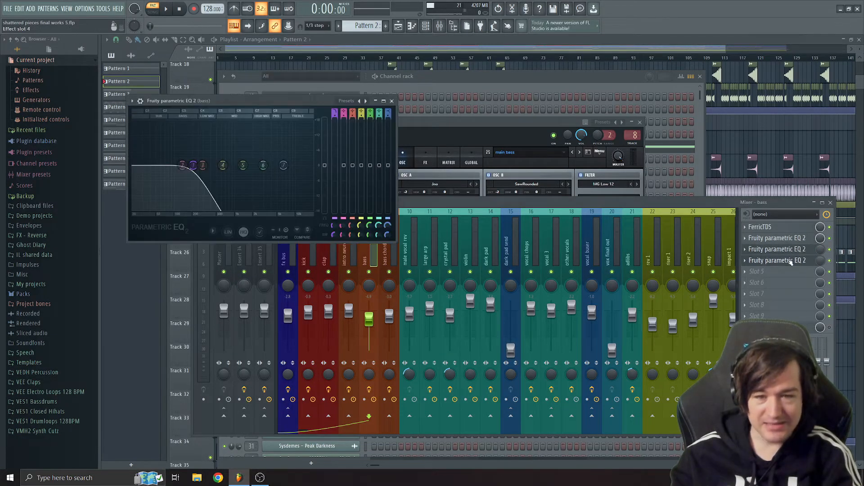
click(789, 260)
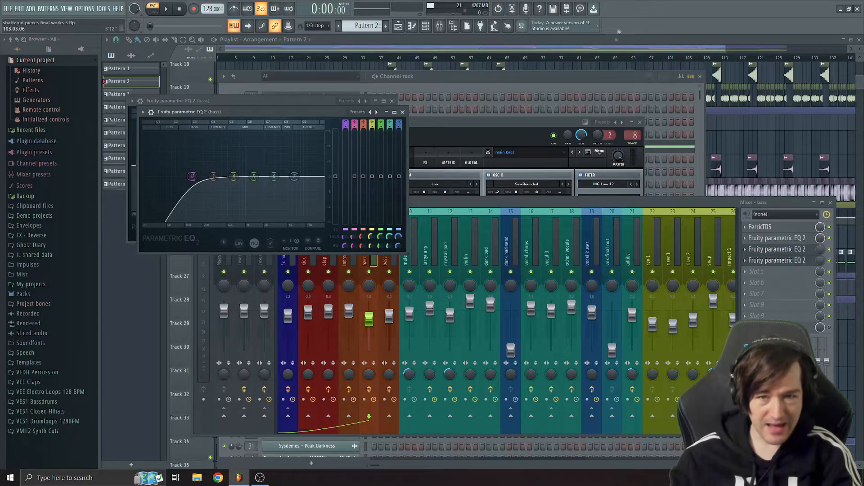
click(535, 51)
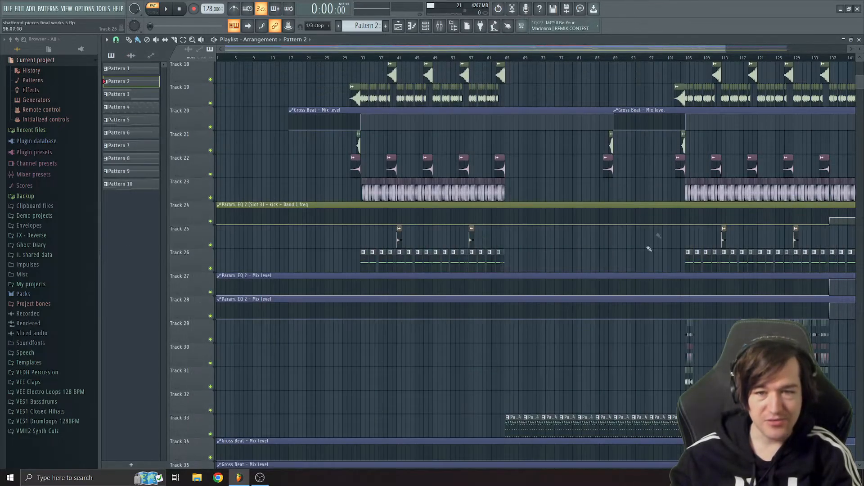
Play the song from where the EQ mix level automation steps up on tracks 27 and 28.
drag(724, 49, 852, 49)
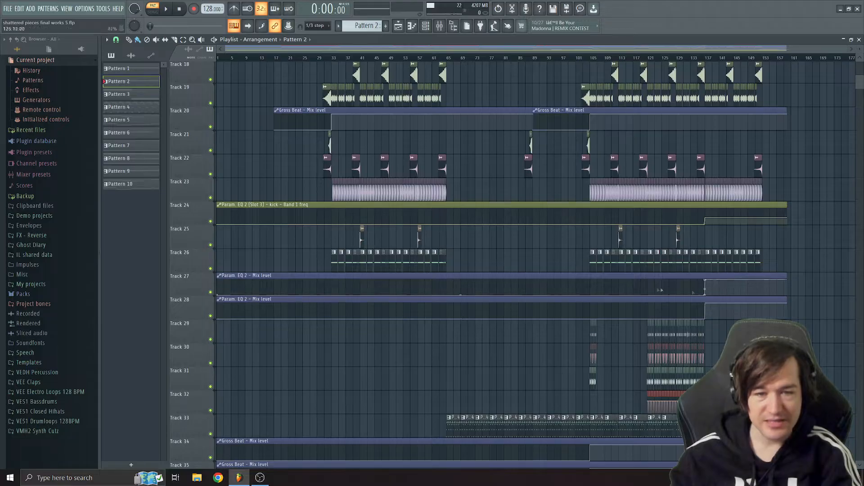
click(709, 58)
key(space)
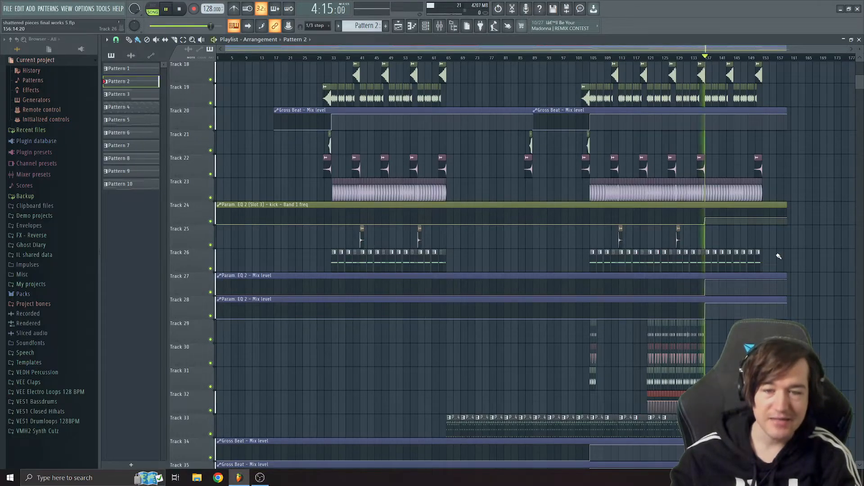
Open the mixer and unmute the intro neuro track alongside the bass.
click(440, 26)
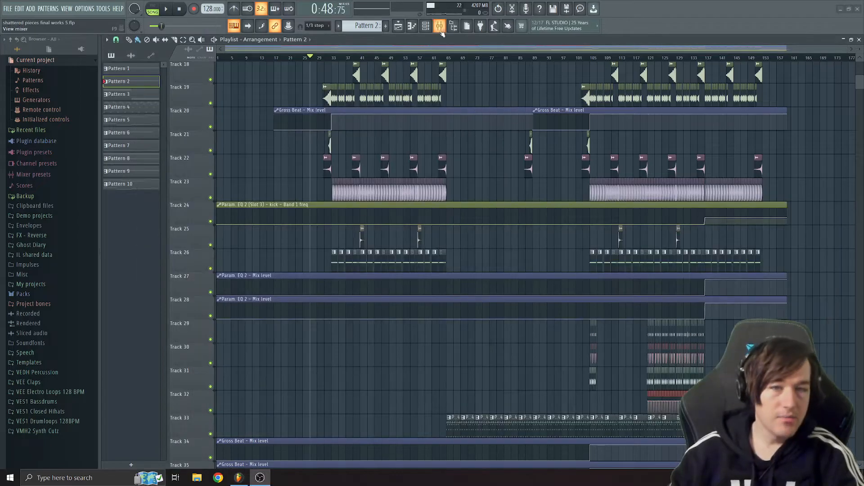
click(440, 28)
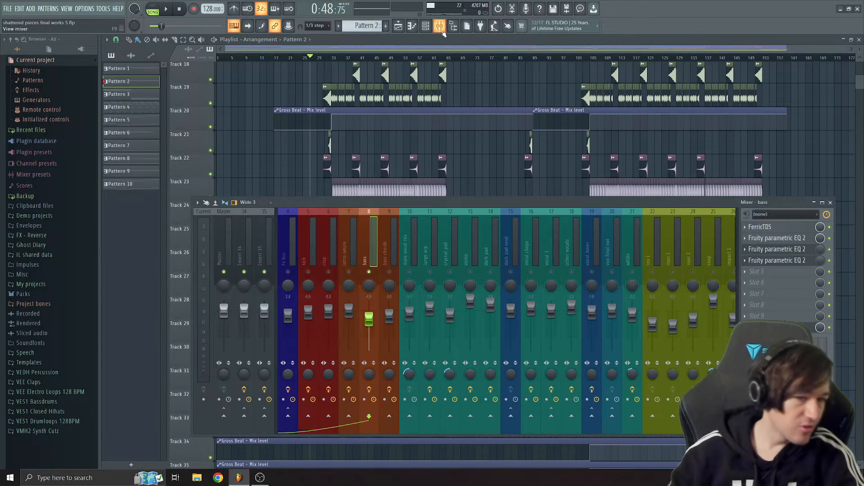
click(349, 273)
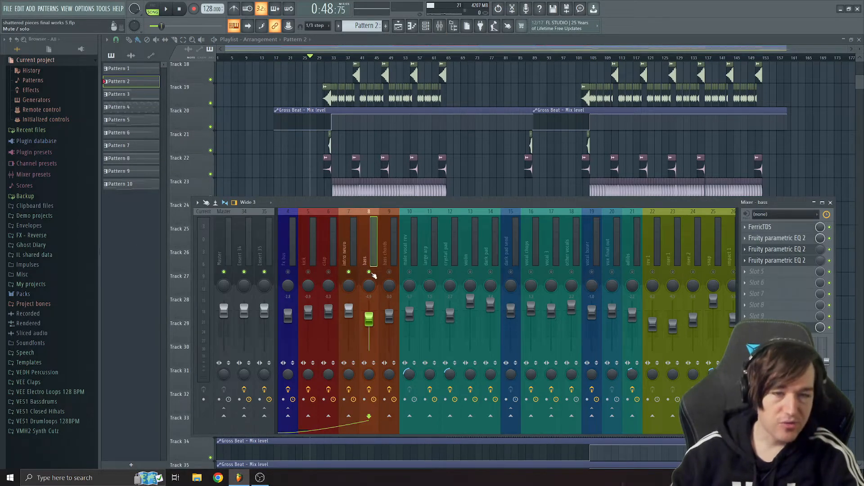
Select Pattern 9, audition it in pattern mode and close the channel rack.
click(425, 26)
scroll(380, 28, down, 1)
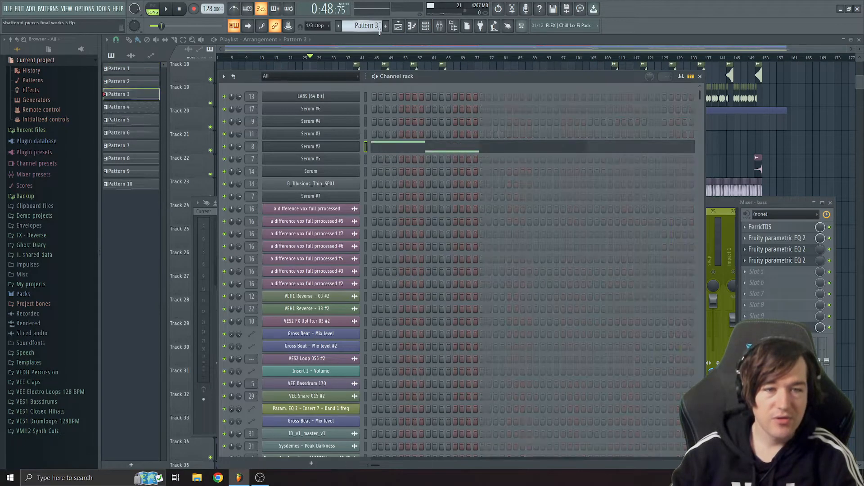
scroll(379, 31, down, 6)
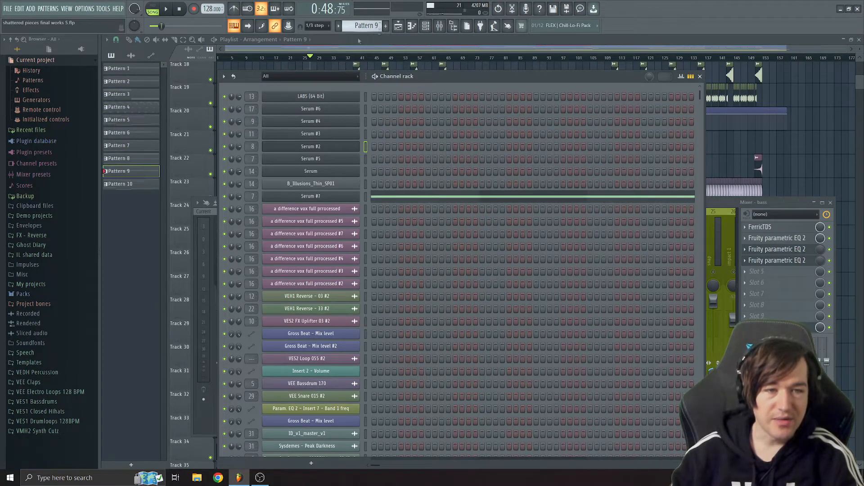
key(l)
key(space)
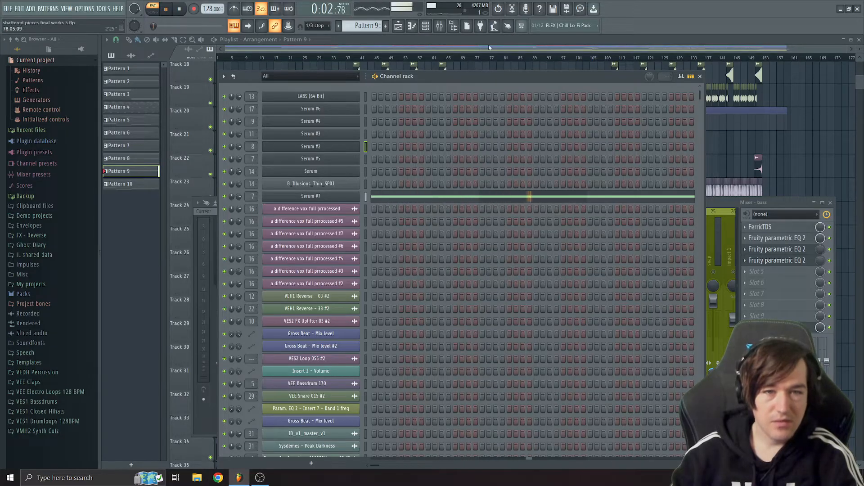
key(space)
key(F6)
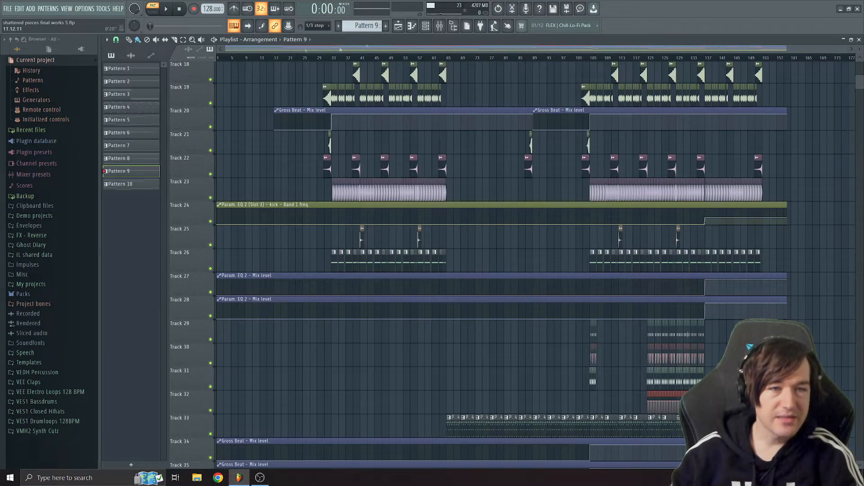
Start Pattern 9 playing in pattern mode and open Serum #7 from the channel rack.
click(293, 55)
click(153, 9)
click(163, 9)
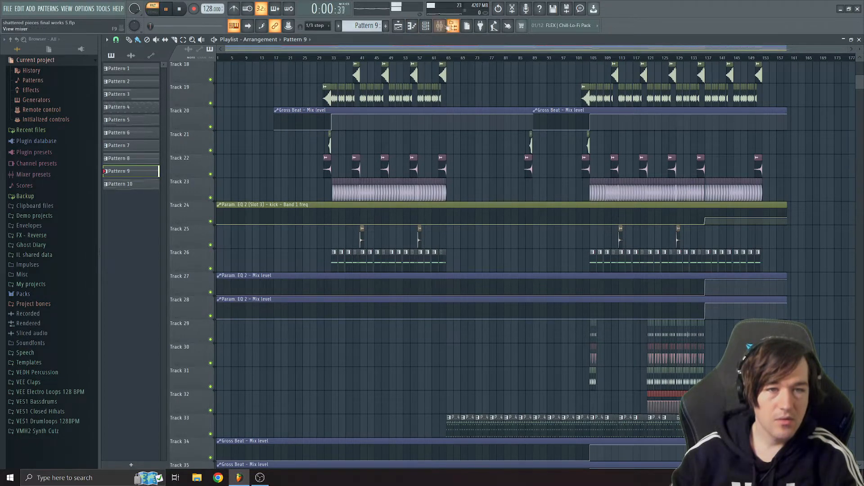
click(425, 26)
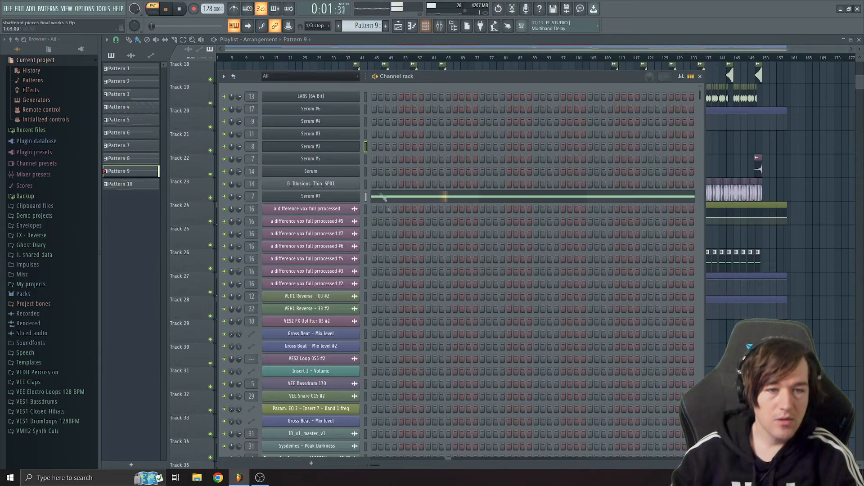
click(323, 196)
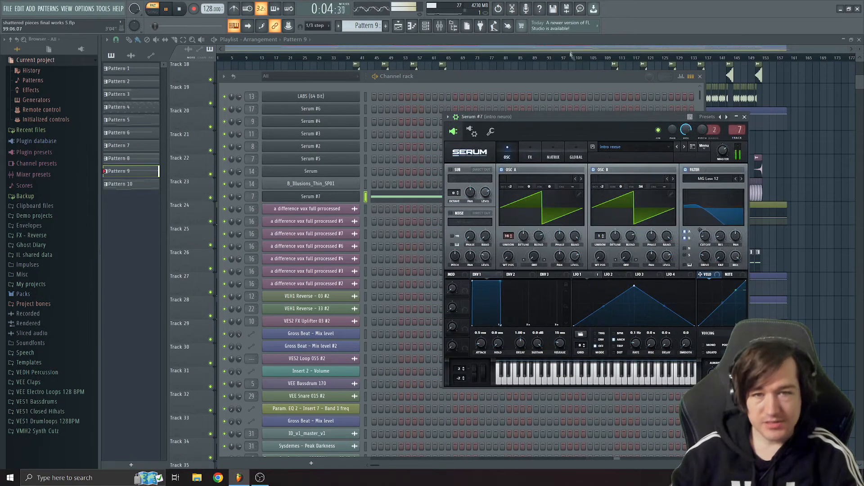
Locate the Pattern 9 clip and the intro neuro EQ automation in the playlist during playback.
click(599, 42)
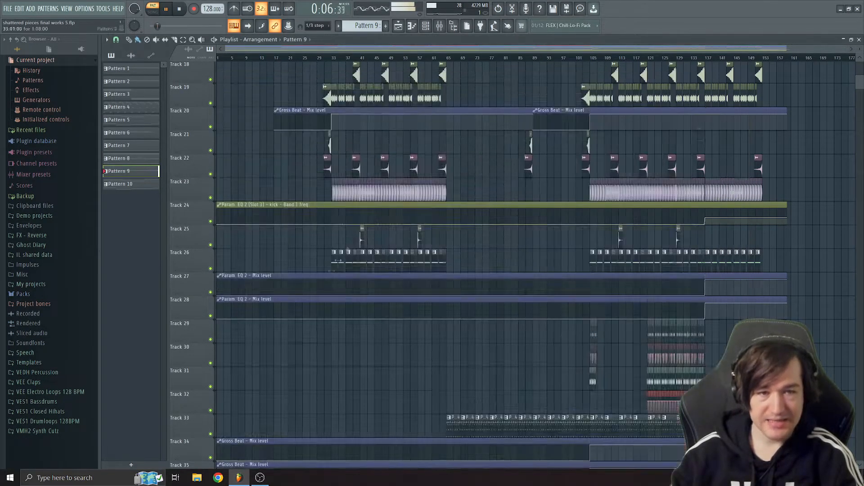
scroll(314, 282, down, 5)
scroll(315, 284, down, 7)
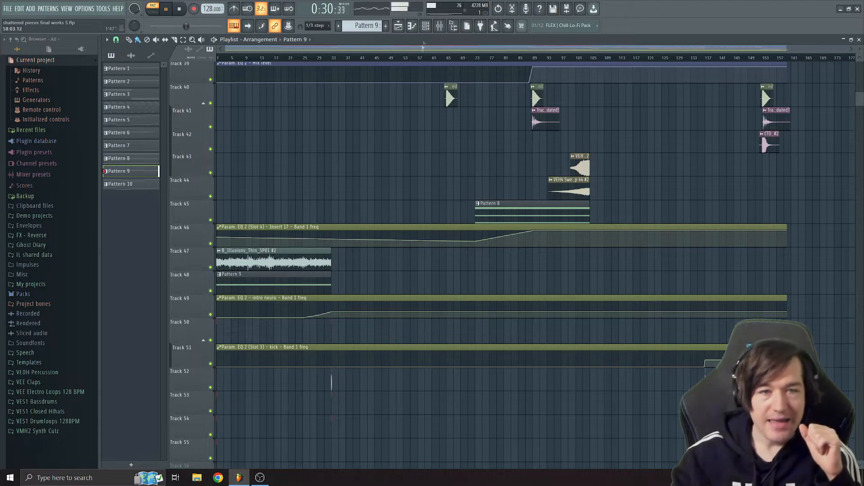
Reopen Serum #7 from the channel rack, reposition its window and stop playback.
click(426, 27)
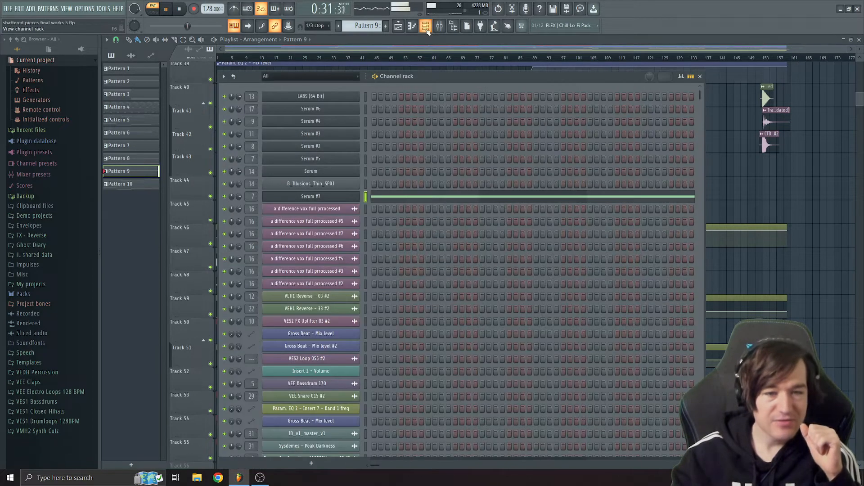
click(338, 197)
drag(594, 119, 512, 144)
key(space)
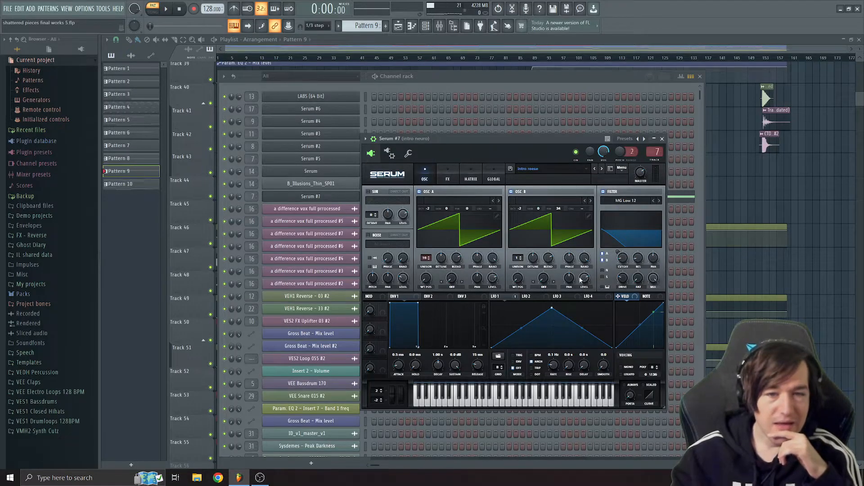
Audition oscillator B with its fine tuning at 0 cents, restore it to 34 cents and stop playback.
double_click(558, 210)
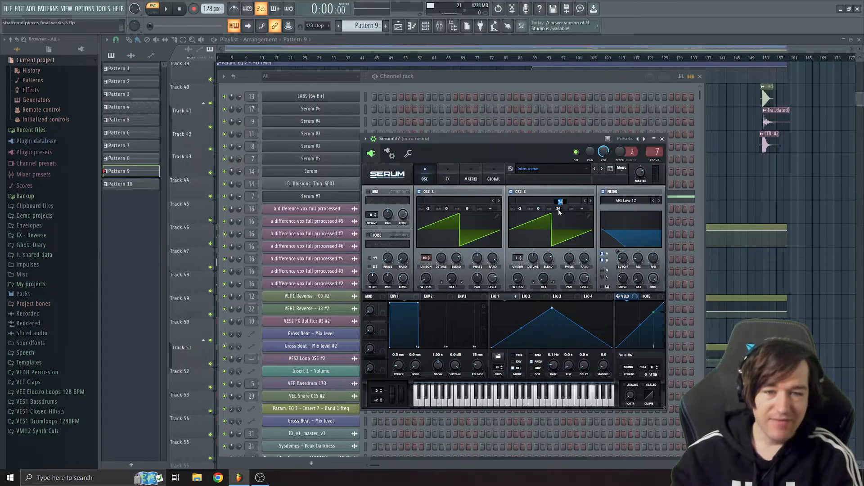
text(0)
key(Return)
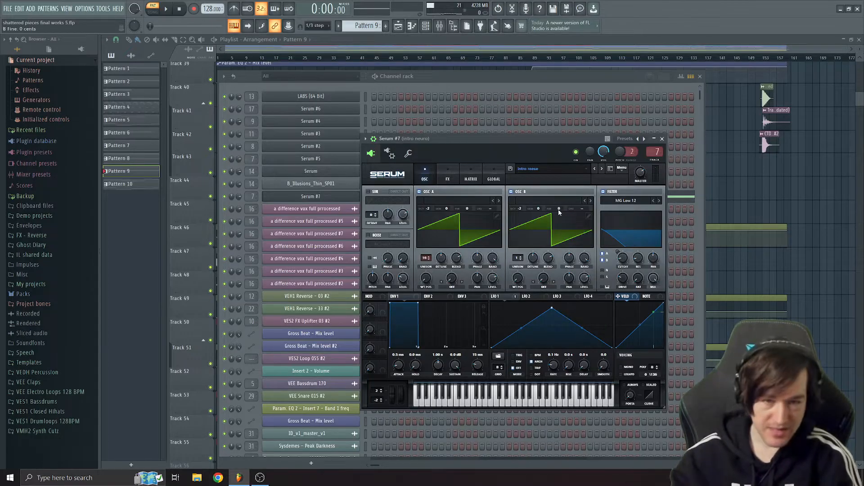
key(space)
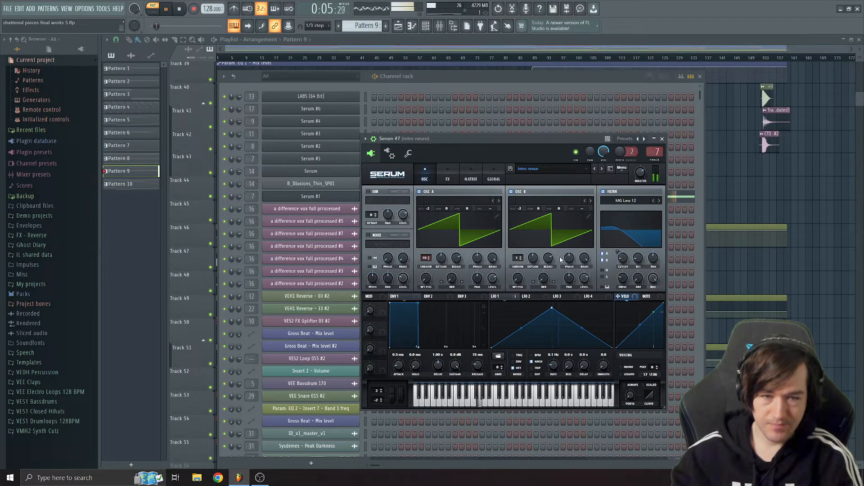
click(559, 210)
drag(560, 210, 560, 209)
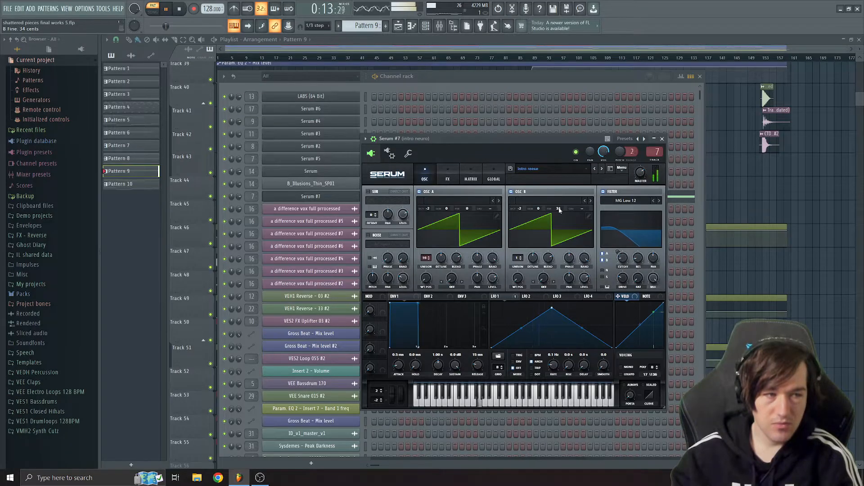
drag(564, 139, 553, 140)
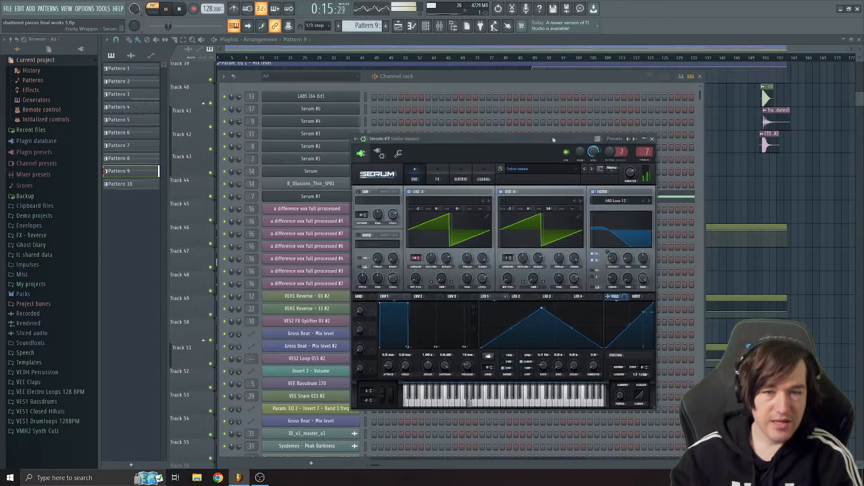
key(space)
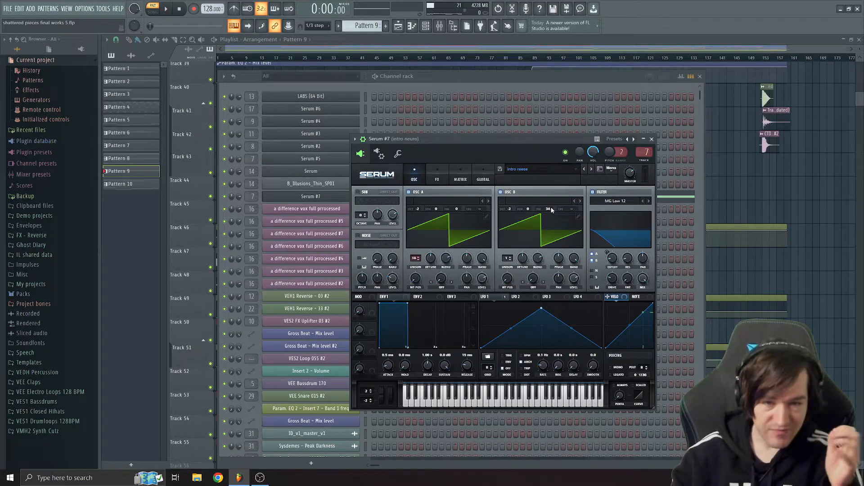
Show LFO 1's modulation of the filter cutoff in Serum #7 and play Pattern 9.
click(497, 298)
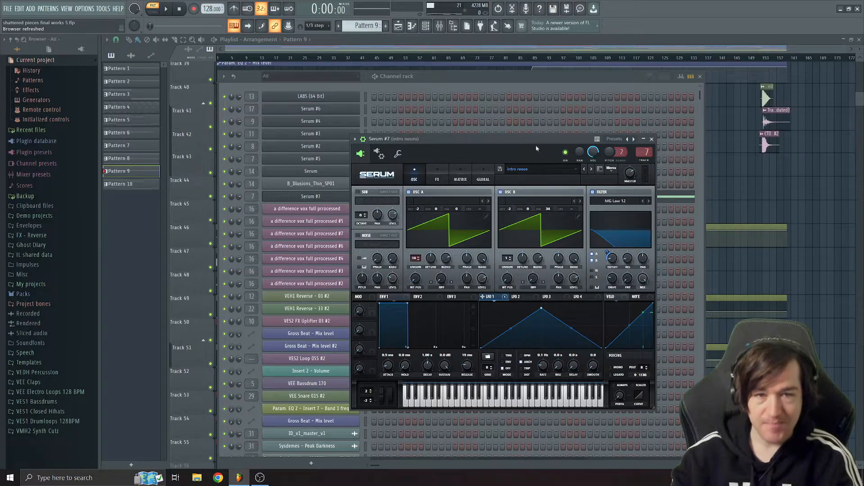
drag(536, 146, 539, 142)
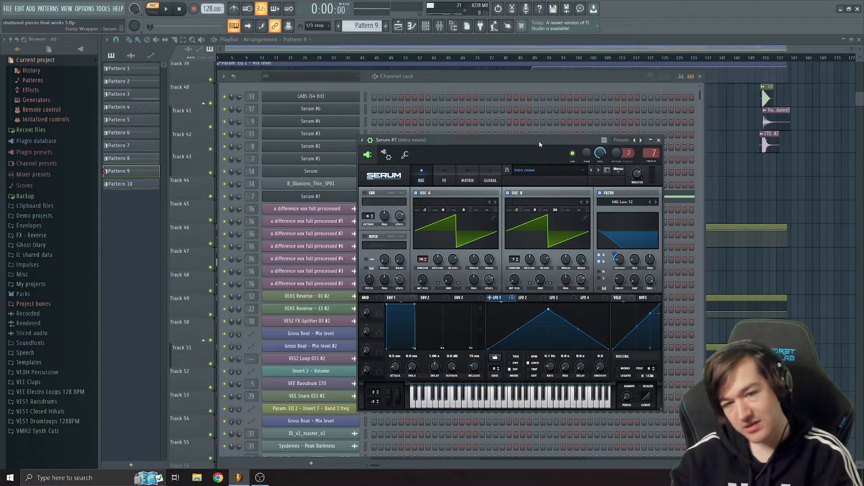
key(space)
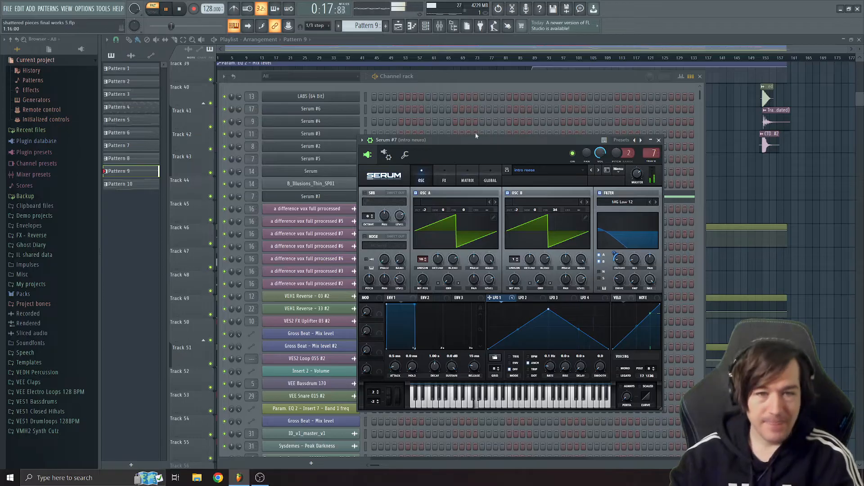
drag(476, 135, 467, 135)
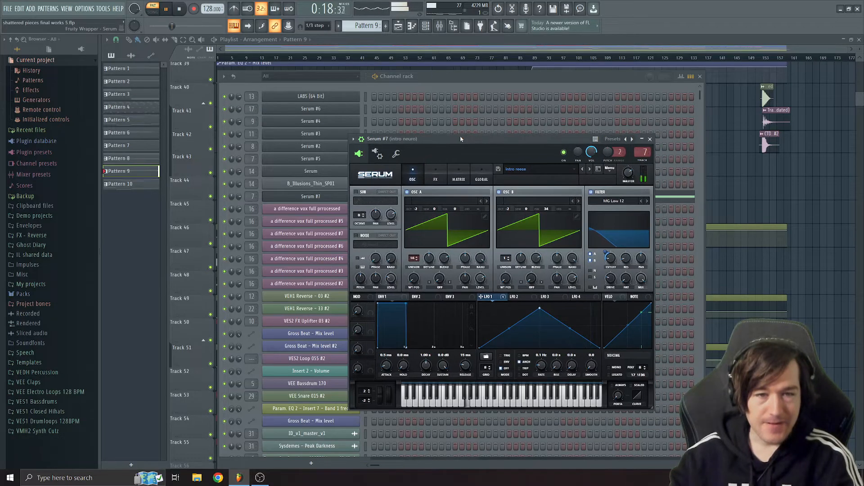
Review Serum #7's Distortion and Reverb effects, and open the mixer on the intro neuro track.
click(436, 178)
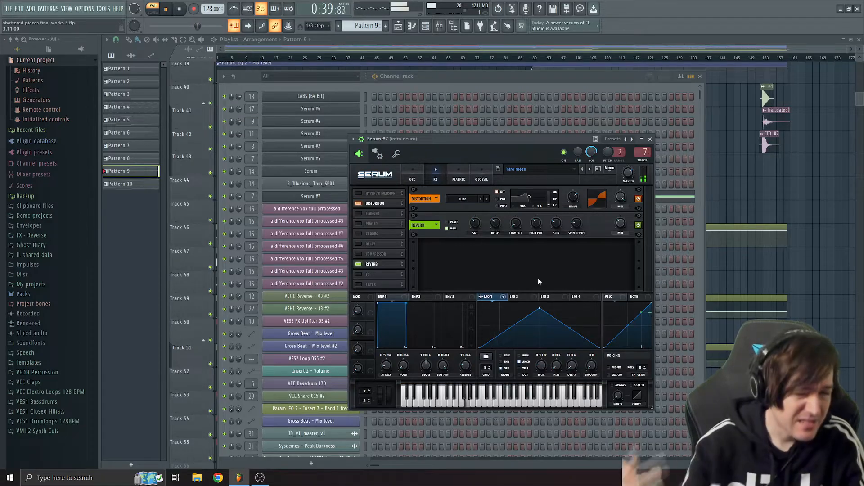
click(420, 179)
drag(500, 140, 517, 148)
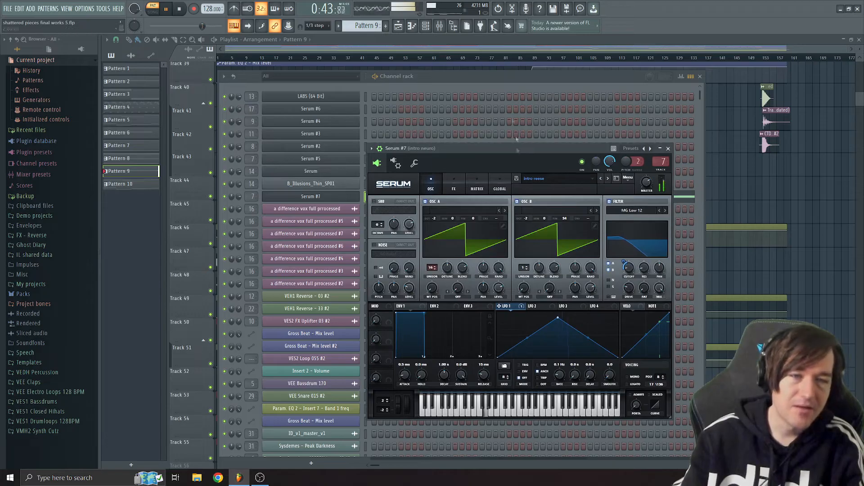
key(F9)
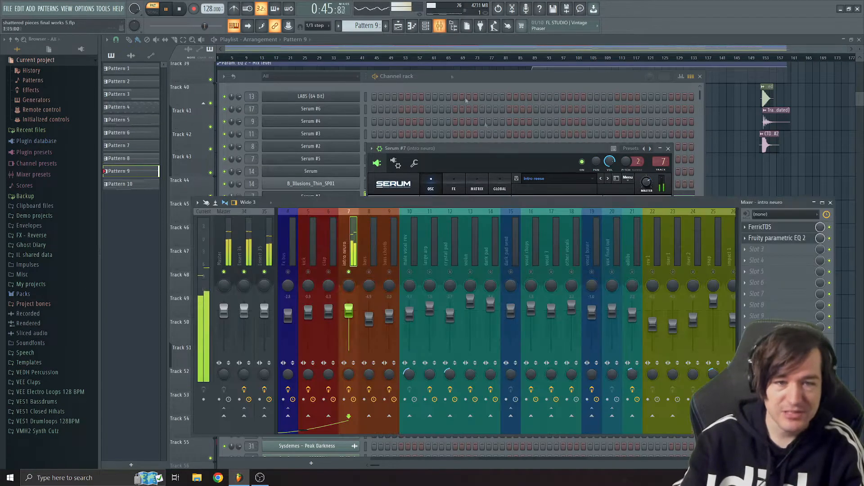
Review the intro neuro track's Fruity parametric EQ 2 and play the arrangement from about bar 28, where its band 1 frequency automation rises.
click(777, 239)
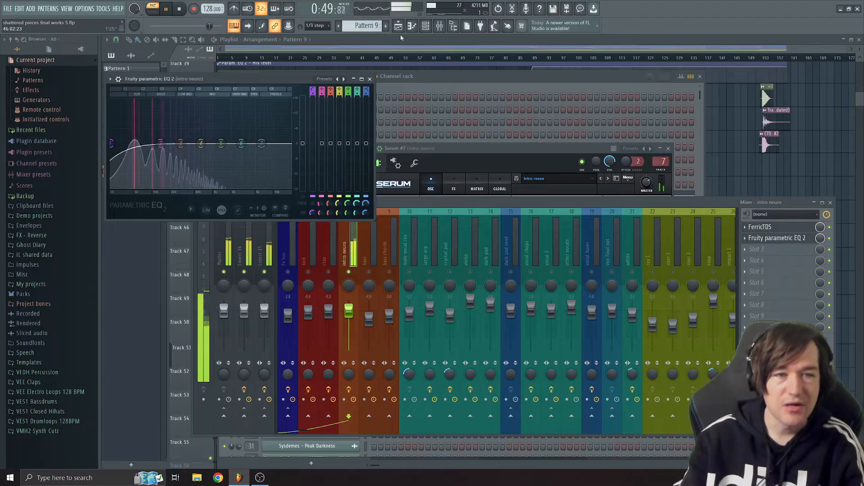
key(F12)
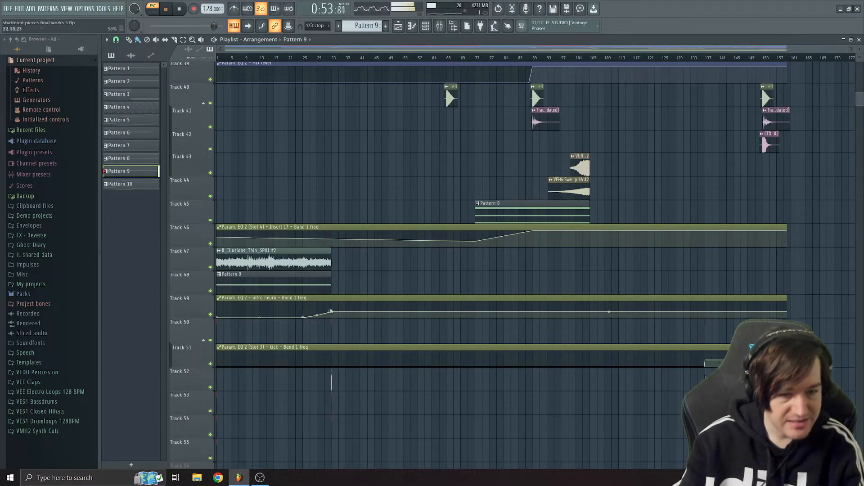
key(space)
click(320, 60)
key(space)
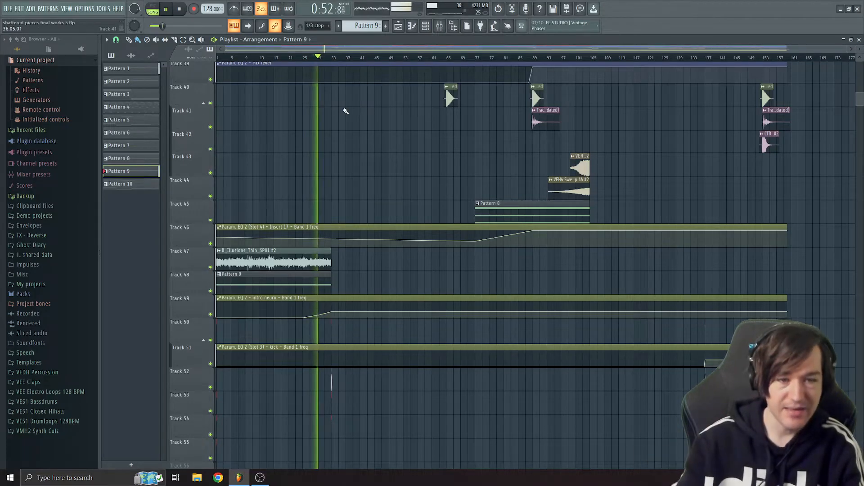
key(space)
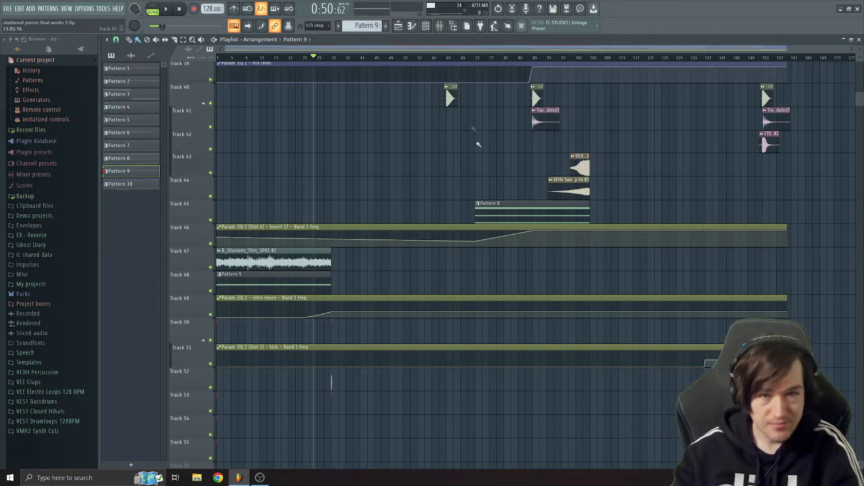
Select Pattern 5 and audition it in pattern mode with the channel rack and mixer open.
key(F9)
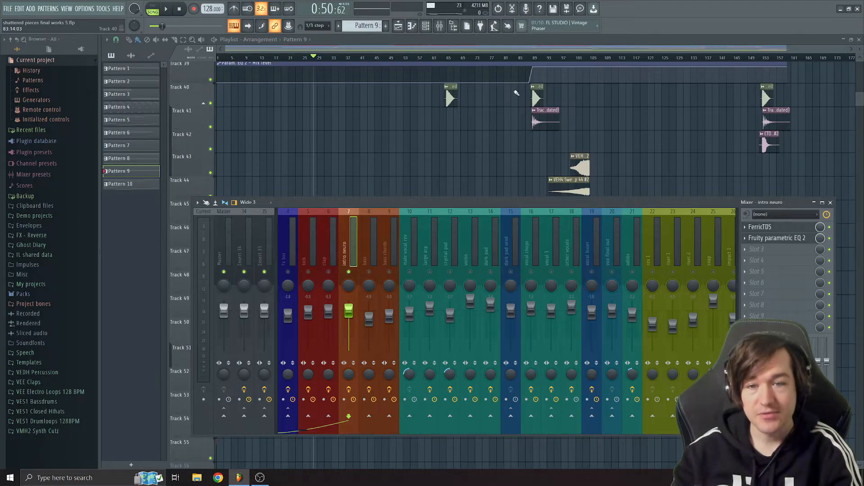
key(F6)
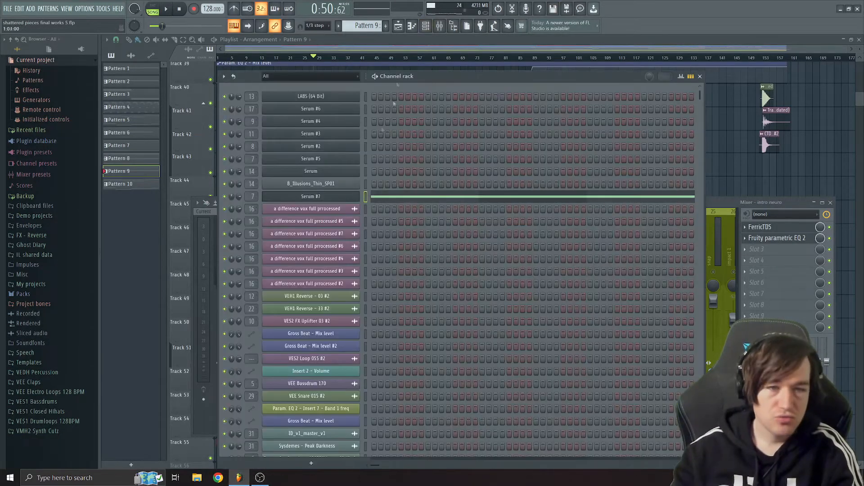
key(F12)
scroll(549, 183, up, 4)
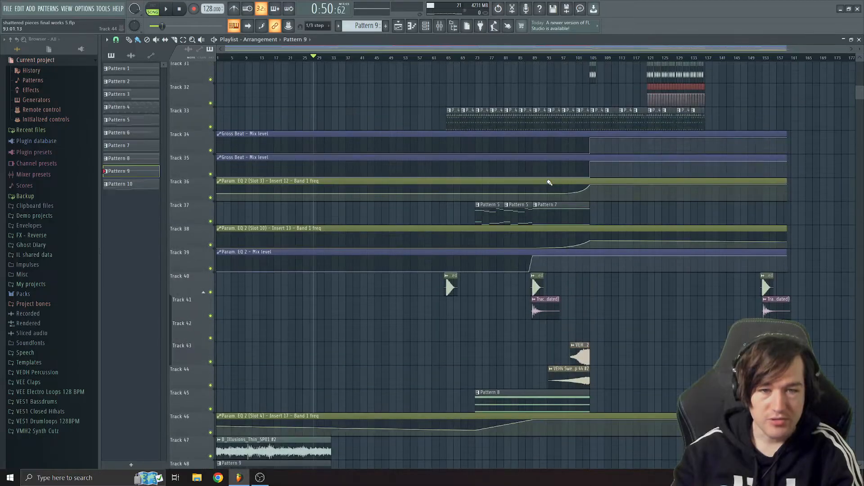
click(426, 26)
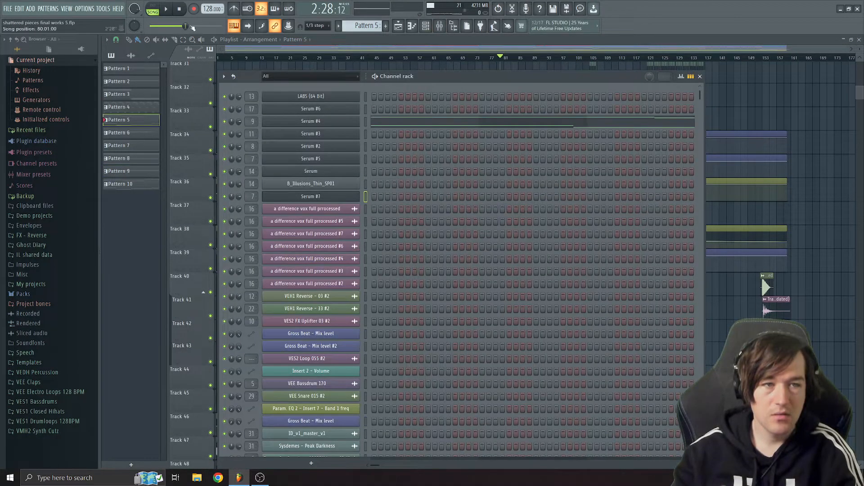
click(153, 9)
key(space)
click(440, 26)
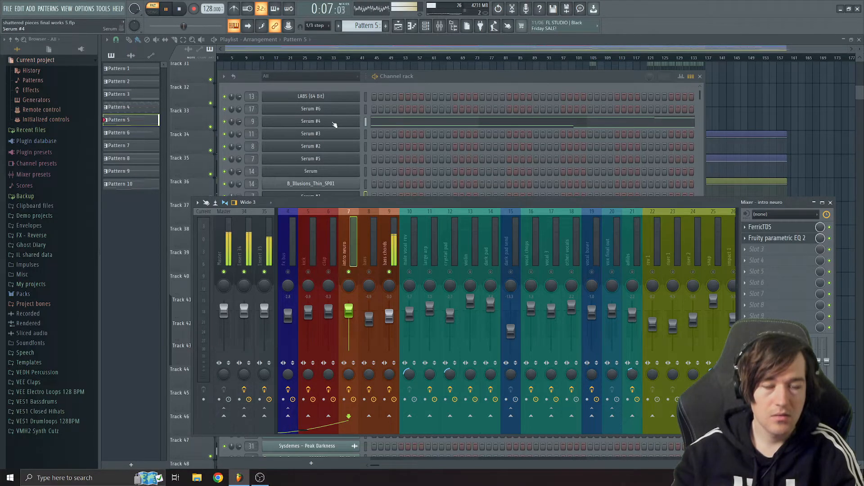
key(space)
Open Serum #4's Pattern 5 notes in the piano roll, fit them in view and play the chord pattern.
right_click(335, 124)
click(366, 124)
scroll(376, 195, up, 6)
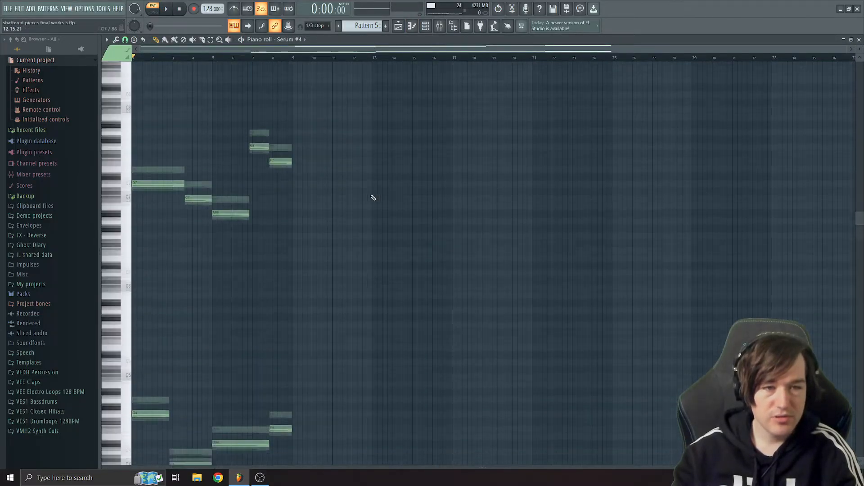
drag(854, 51, 663, 51)
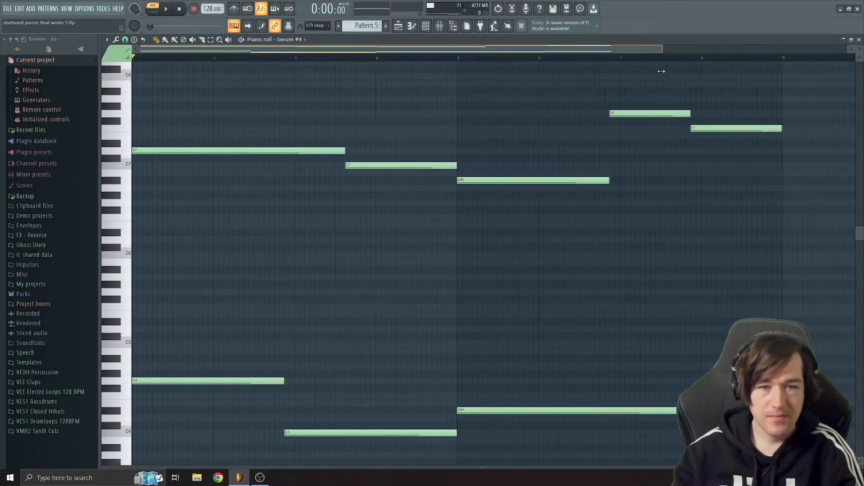
key(space)
scroll(531, 171, down, 3)
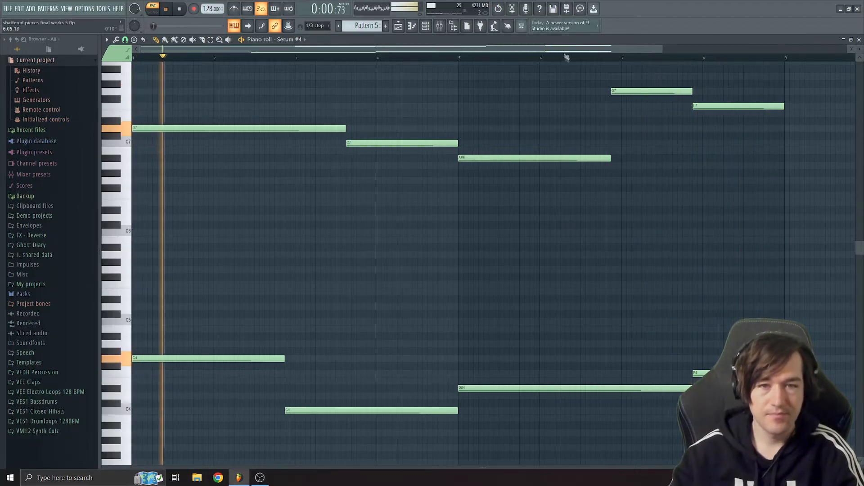
key(space)
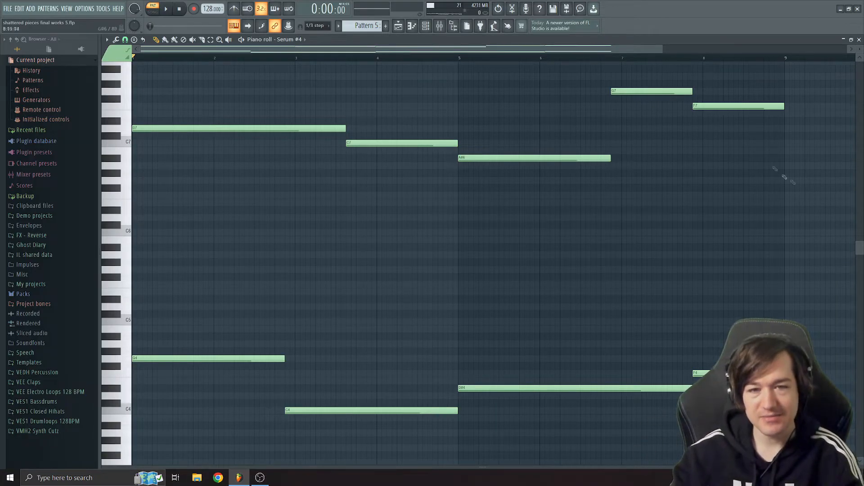
Audition the upper melody notes transposed two octaves and one octave lower, and return them to their original octave.
drag(797, 84, 187, 172)
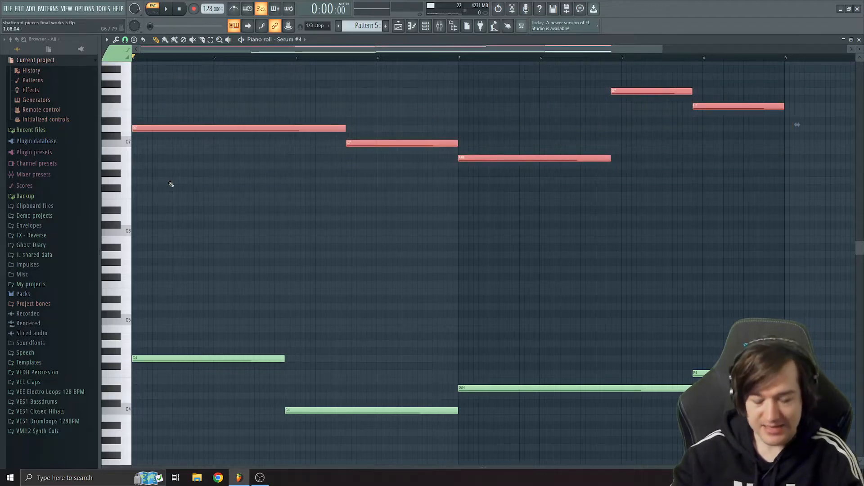
key(ctrl+Down)
key(ctrl+Down)
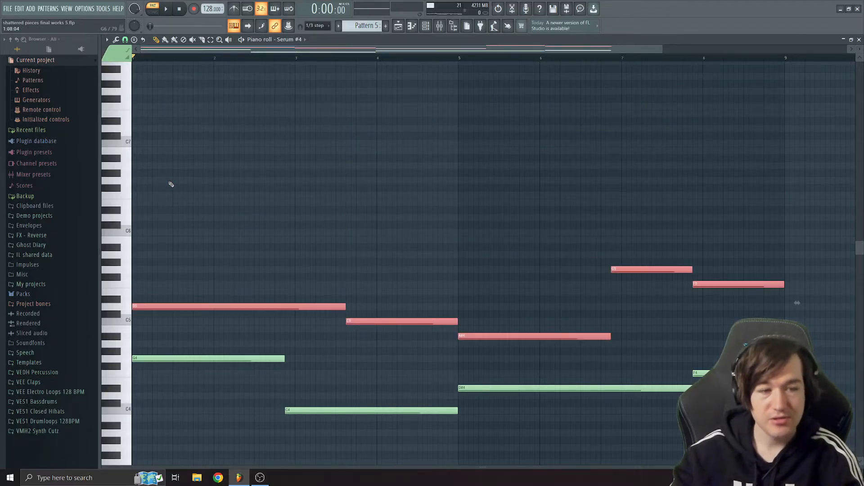
key(space)
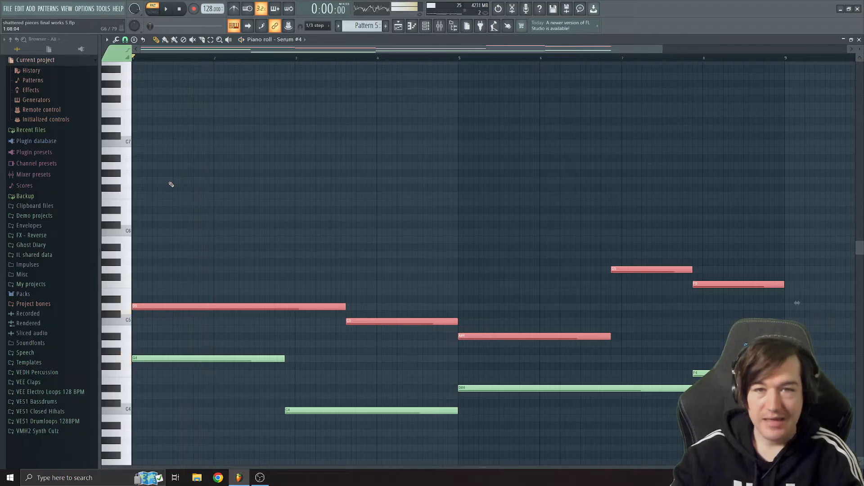
key(ctrl+Up)
key(space)
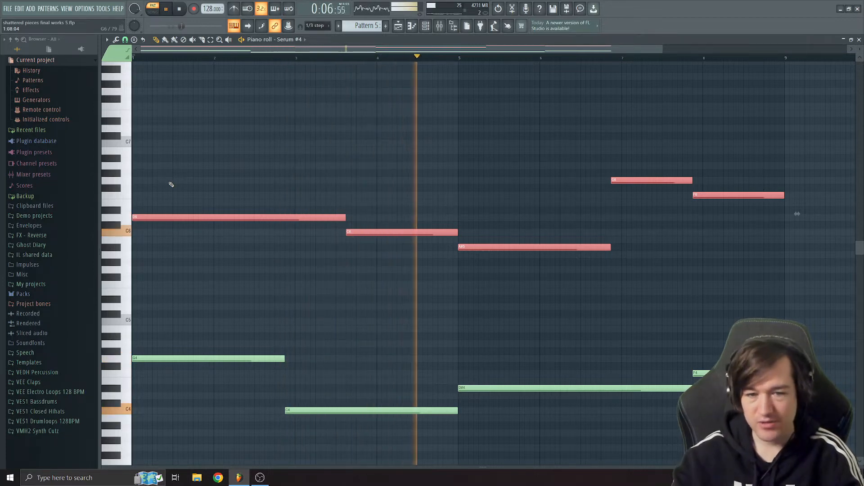
key(space)
key(ctrl+Up)
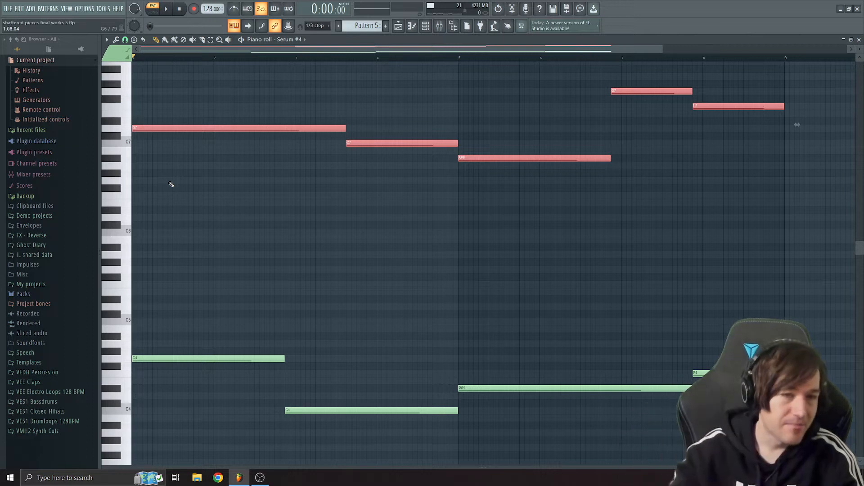
Compare the upper melody notes at their original octave and one octave higher, and restore the original pitch.
key(space)
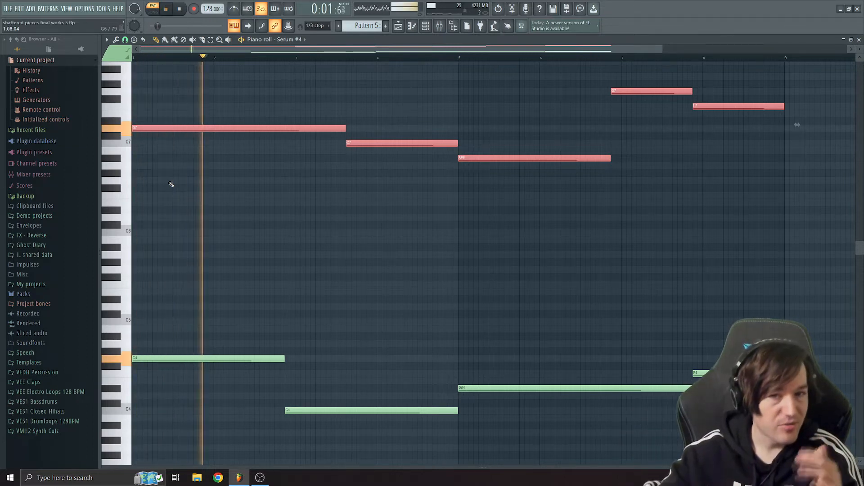
key(space)
key(ctrl+Up)
key(space)
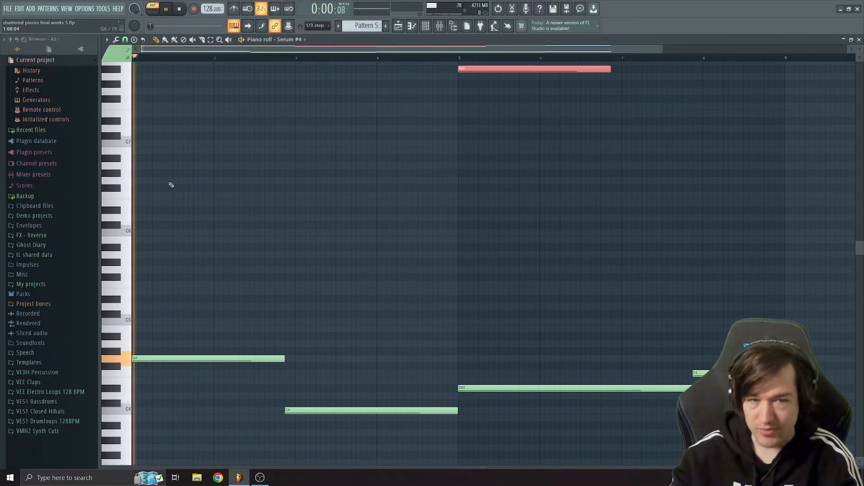
scroll(499, 130, up, 4)
scroll(448, 200, down, 2)
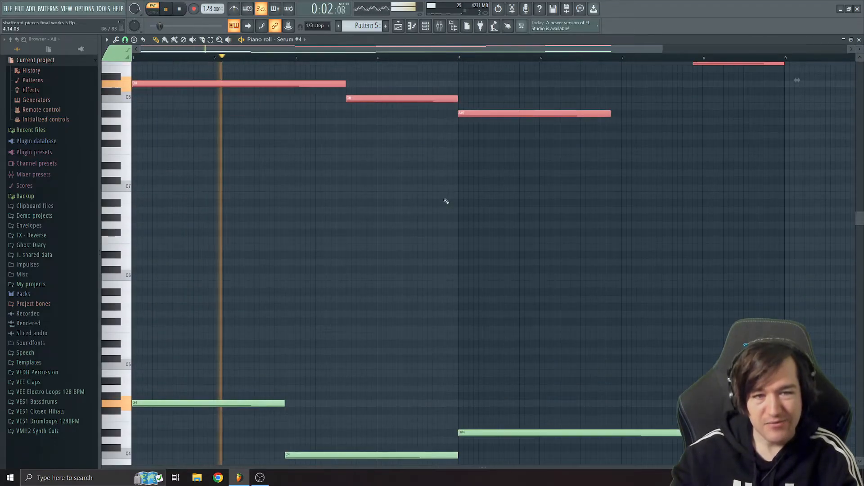
scroll(448, 199, up, 1)
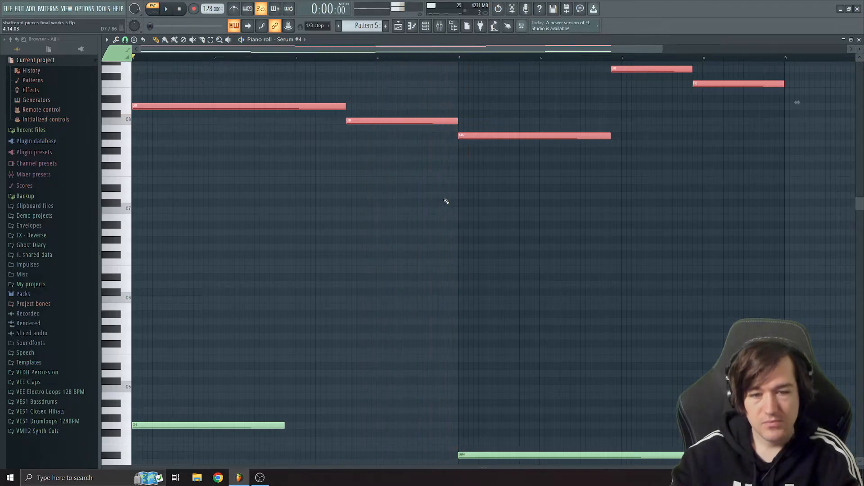
key(space)
scroll(446, 201, up, 2)
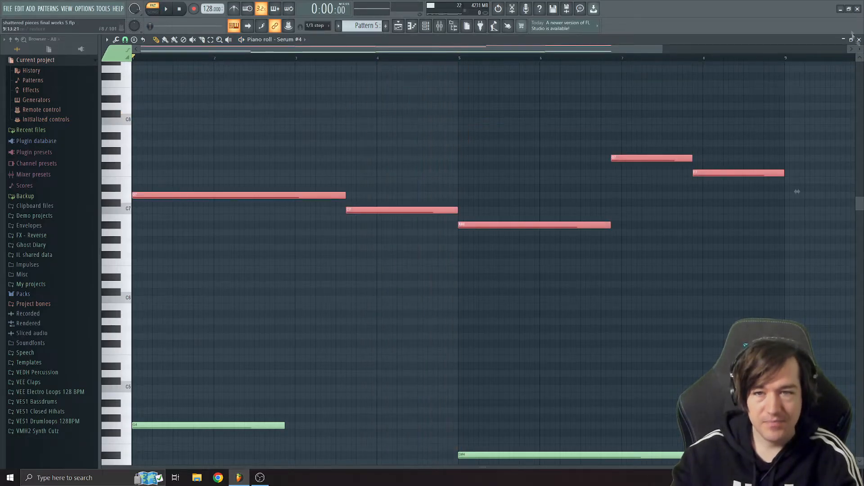
Close the piano roll, select the bass chords mixer track, and open Serum #4 to audition its patch with Pattern 5.
click(858, 40)
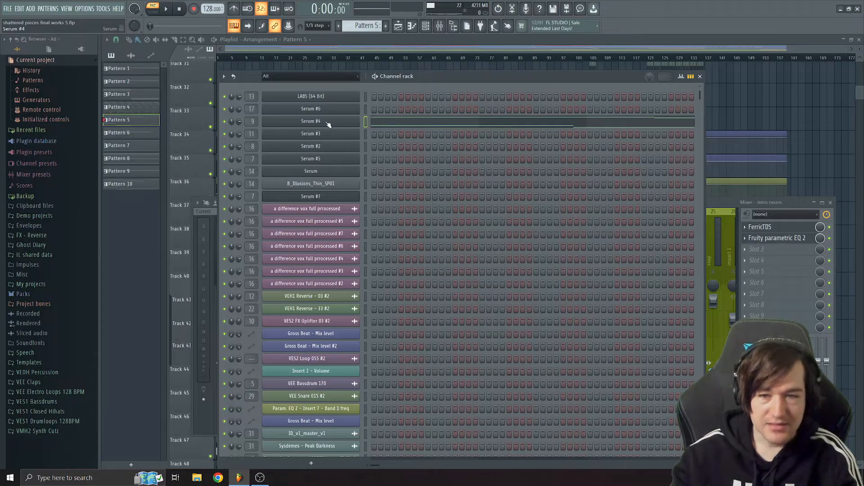
click(724, 201)
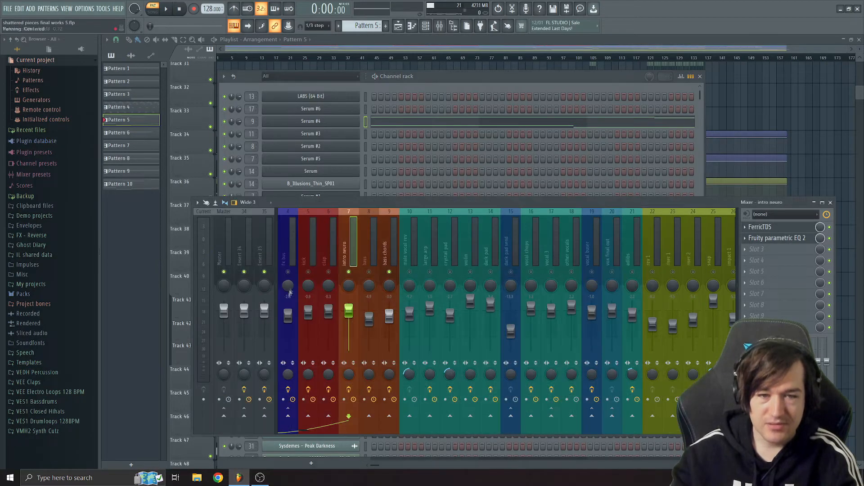
click(384, 253)
click(327, 123)
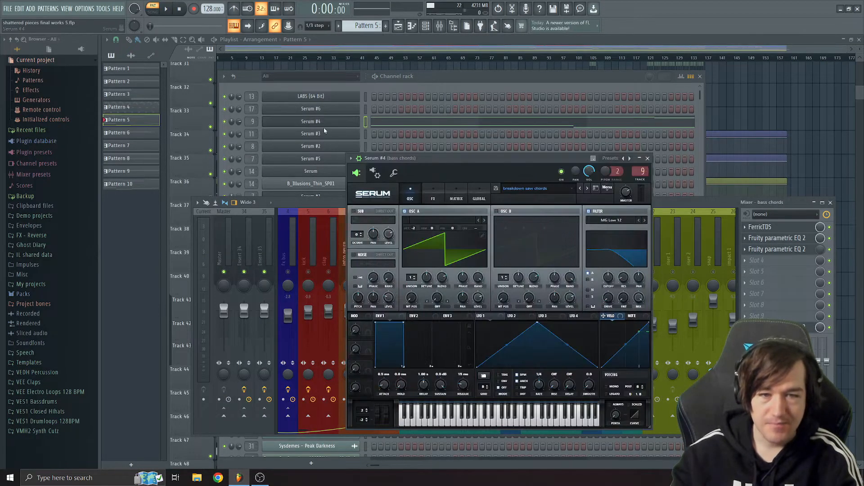
drag(484, 162, 449, 165)
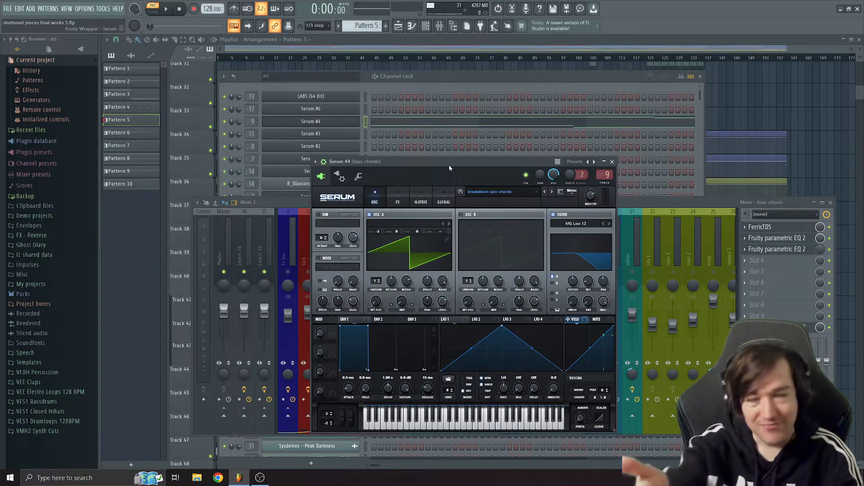
key(space)
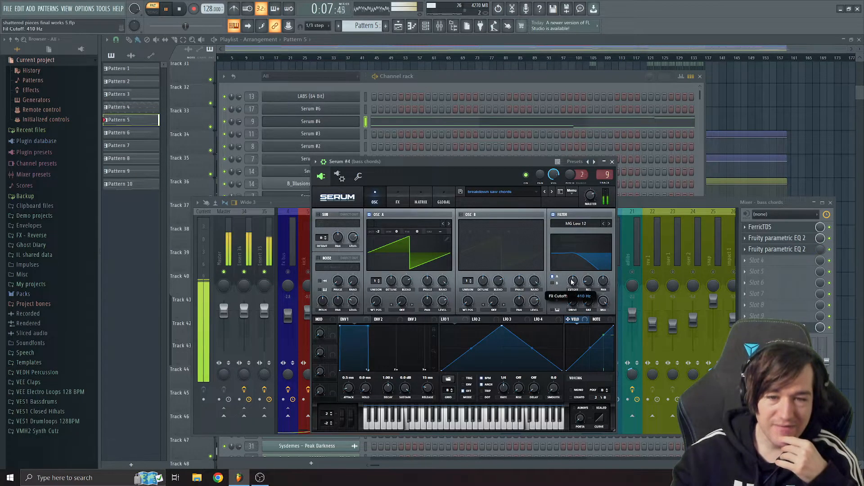
key(space)
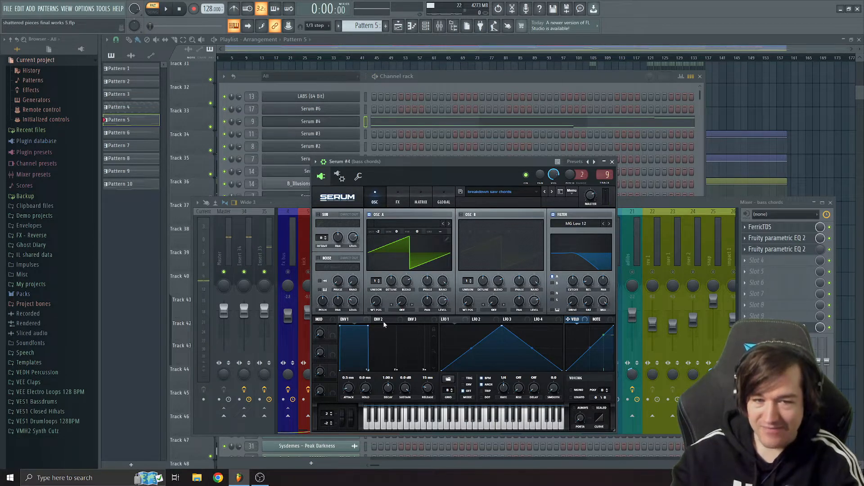
Review Serum #4's Distortion effect and the bass chords track's FerricTDS and Fruity parametric EQ 2 effects, and return to the playlist.
click(398, 202)
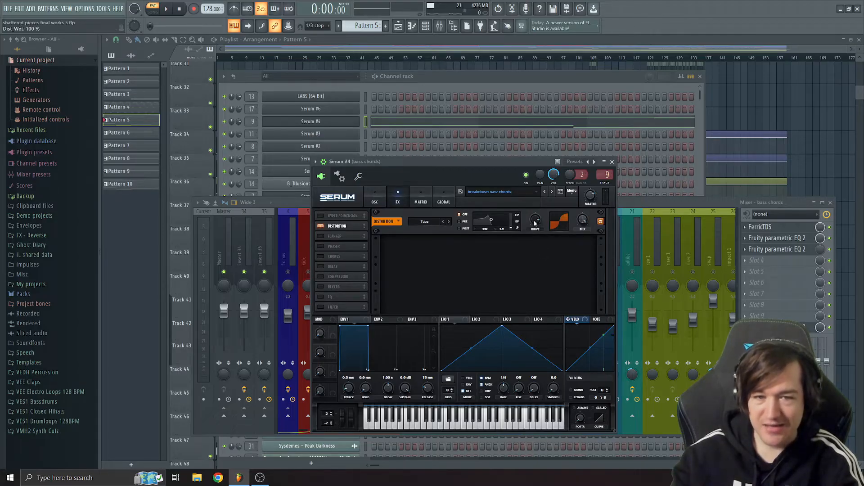
click(771, 228)
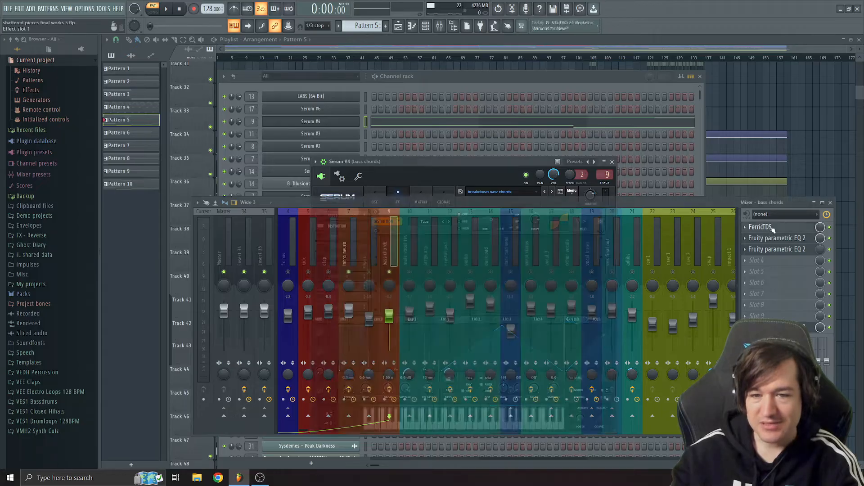
click(772, 228)
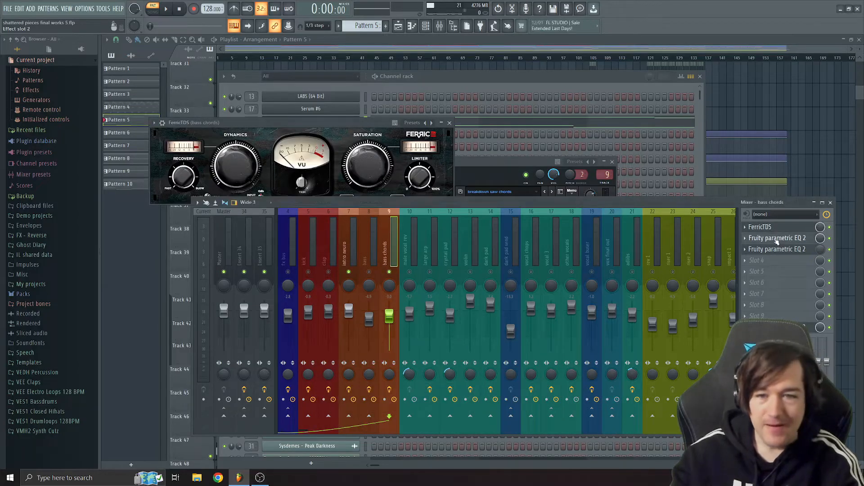
click(777, 237)
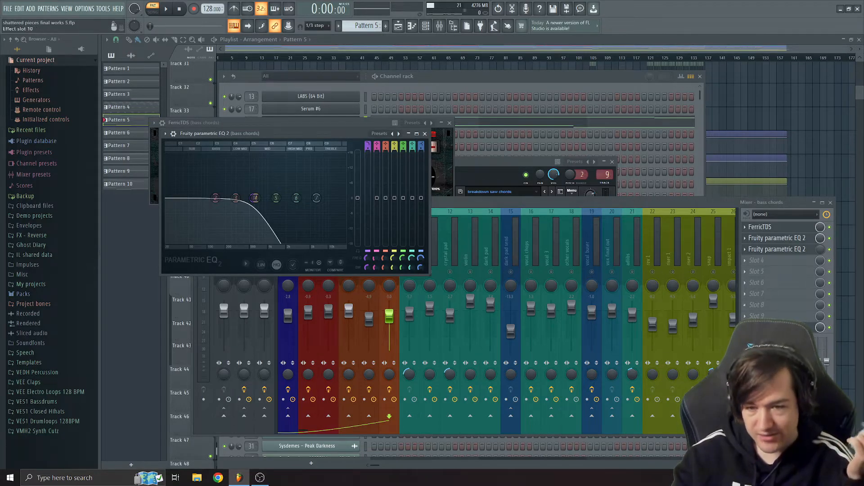
click(777, 248)
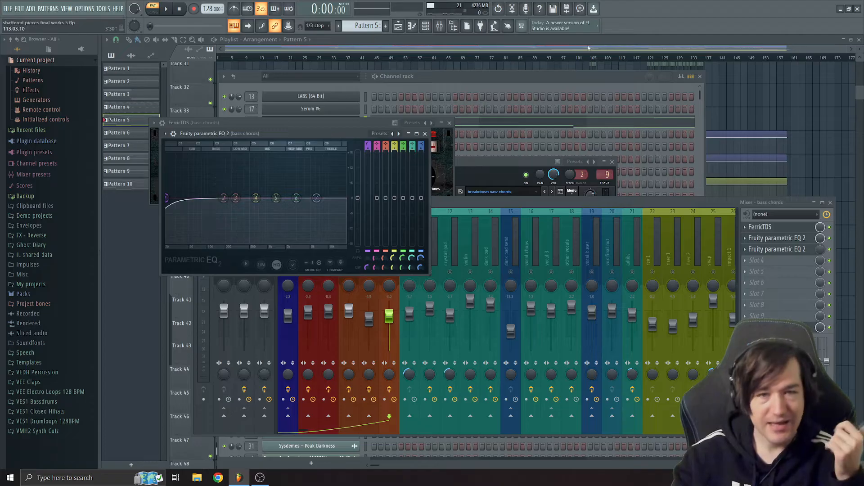
key(F12)
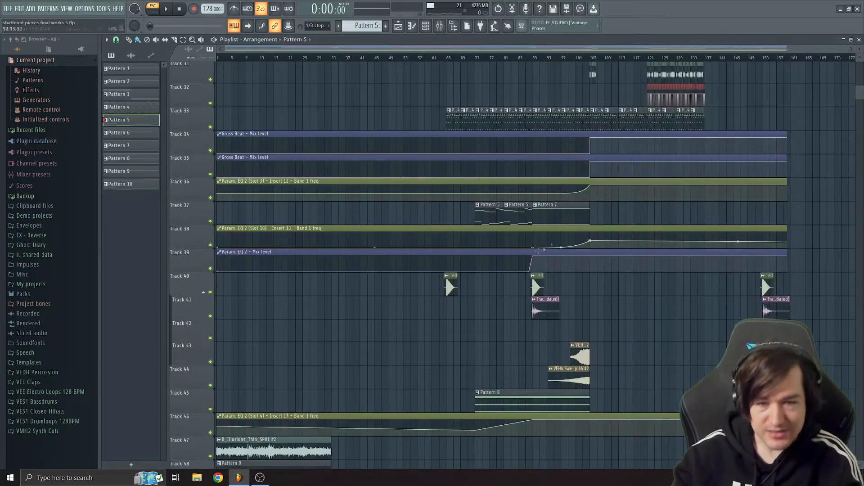
Play the arrangement from the Pattern 5 clips on Track 37 into Pattern 7, reviewing the surrounding tracks, and stop playback.
click(507, 59)
key(space)
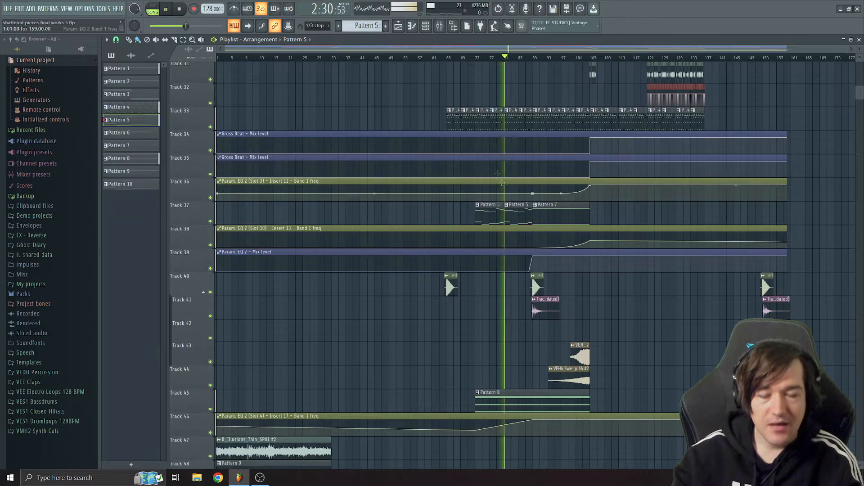
scroll(587, 218, up, 5)
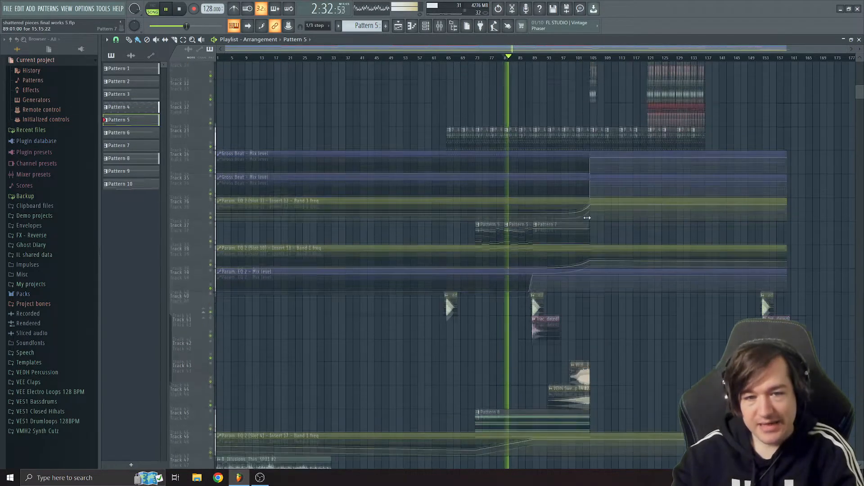
scroll(548, 169, up, 5)
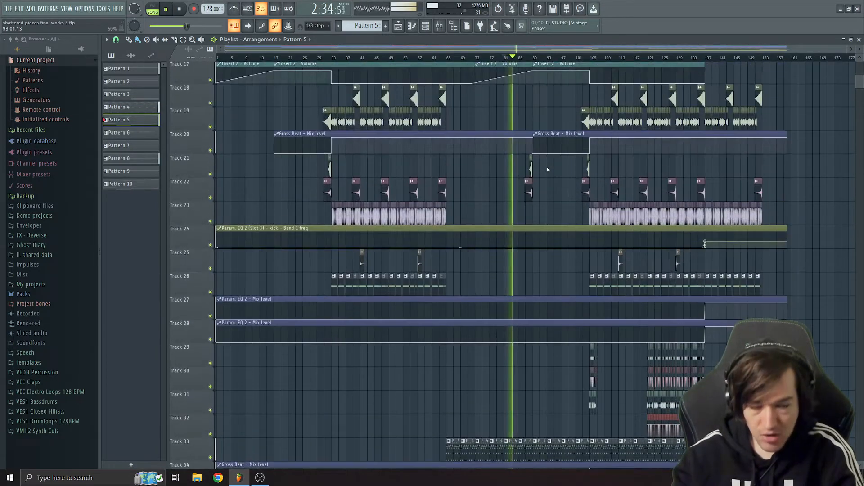
scroll(548, 169, down, 7)
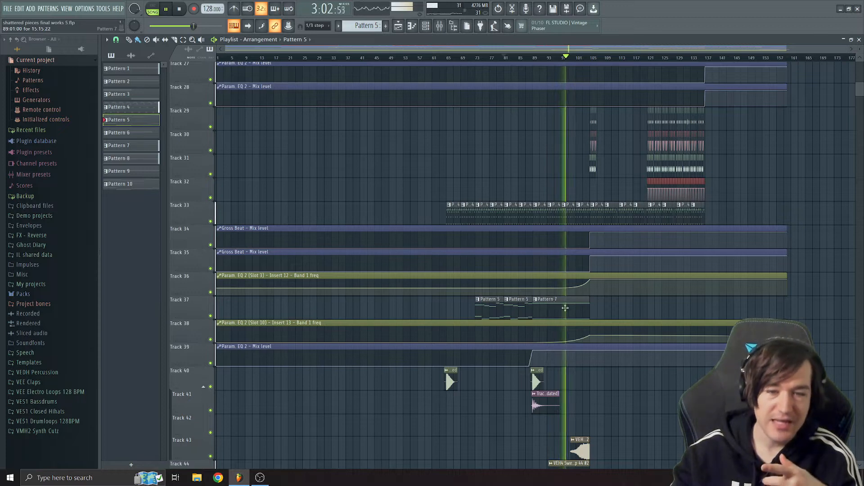
key(space)
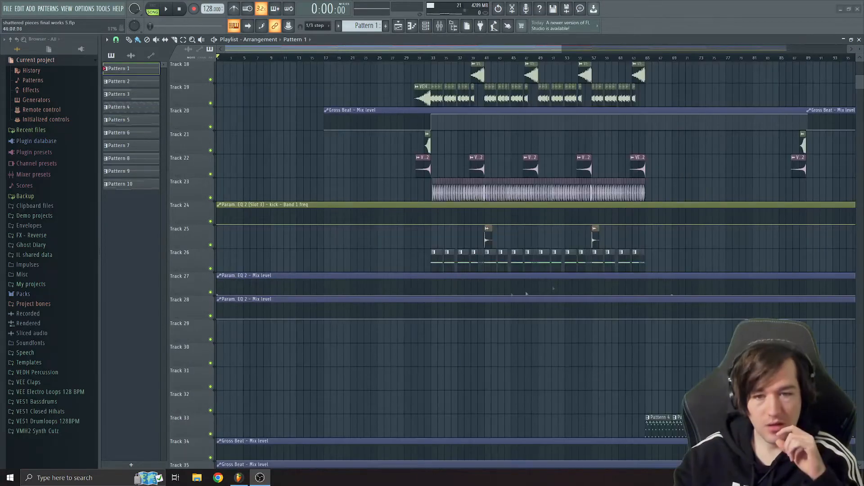
Survey the whole playlist arrangement, open the Pattern 1 clip's Serum notes from Track 16, and audition them.
scroll(612, 279, down, 5)
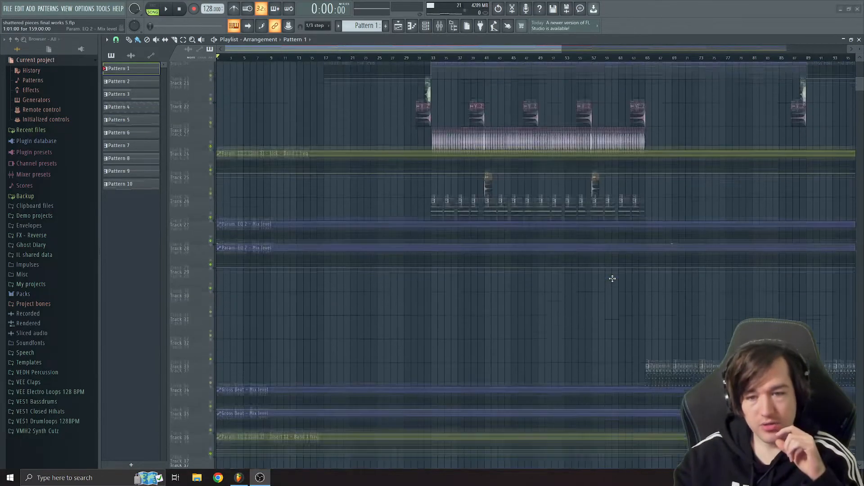
scroll(612, 279, up, 6)
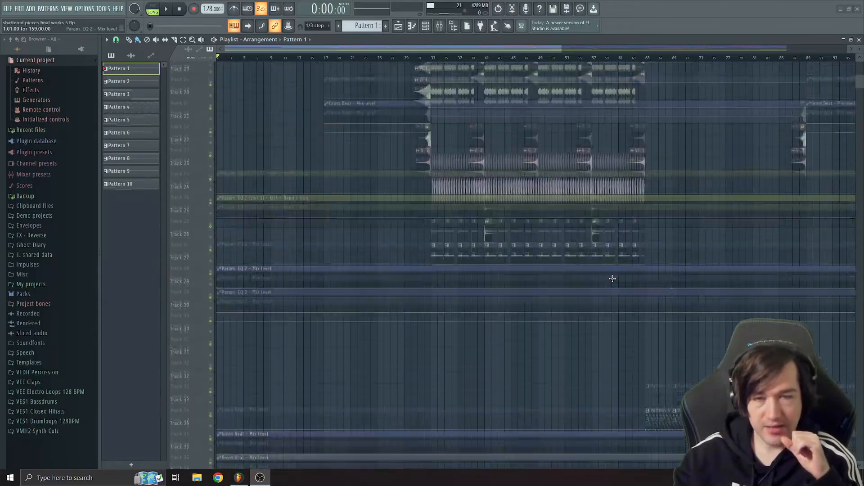
scroll(612, 279, up, 4)
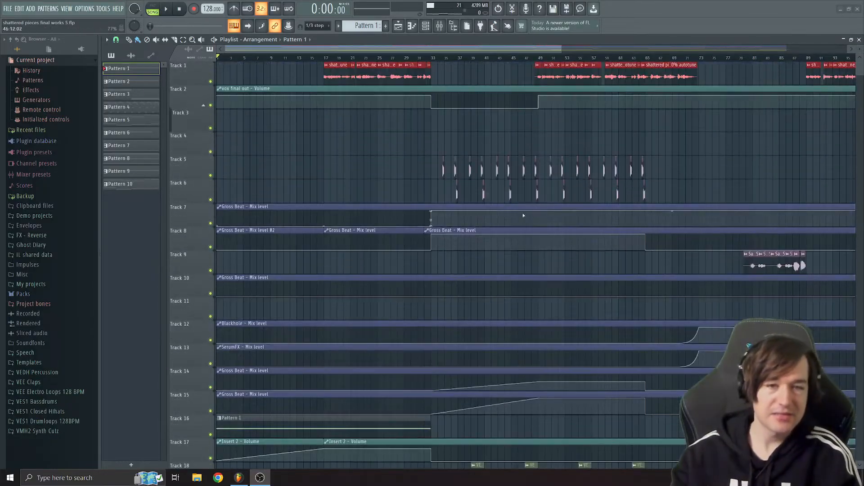
drag(561, 49, 831, 50)
scroll(577, 223, down, 5)
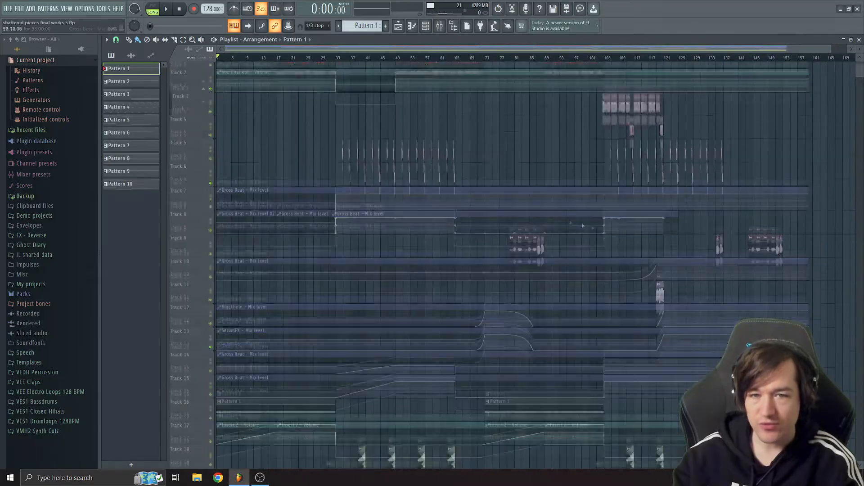
scroll(357, 264, up, 1)
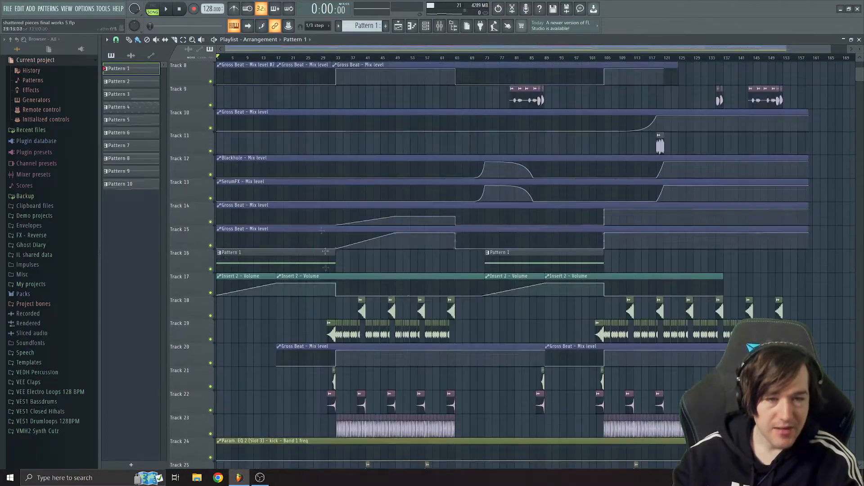
double_click(289, 266)
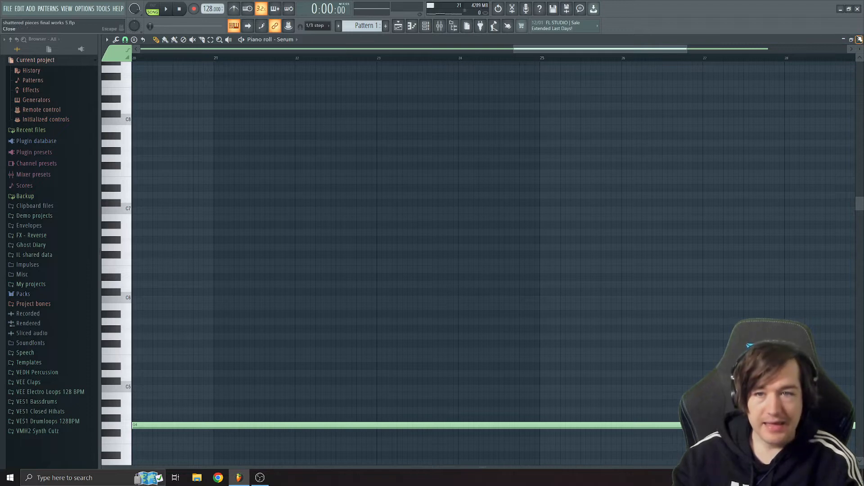
key(space)
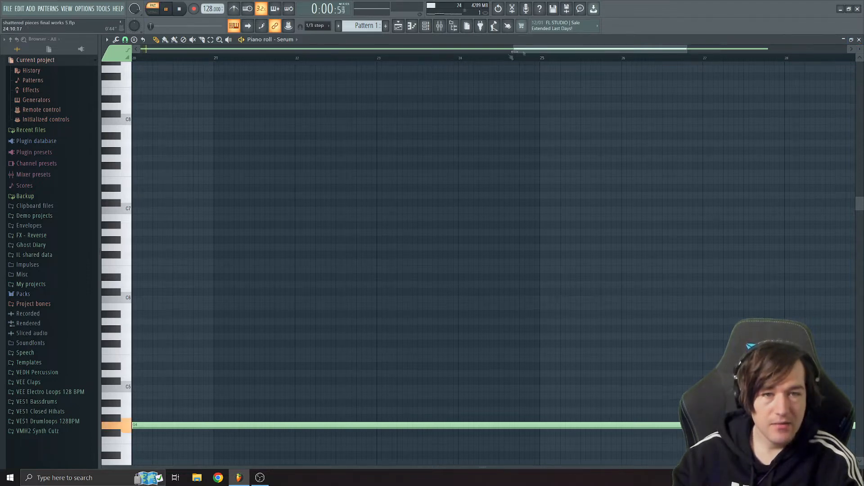
Return to the playlist and play the arrangement from bar 13 to hear Pattern 1 in context.
key(Escape)
click(263, 57)
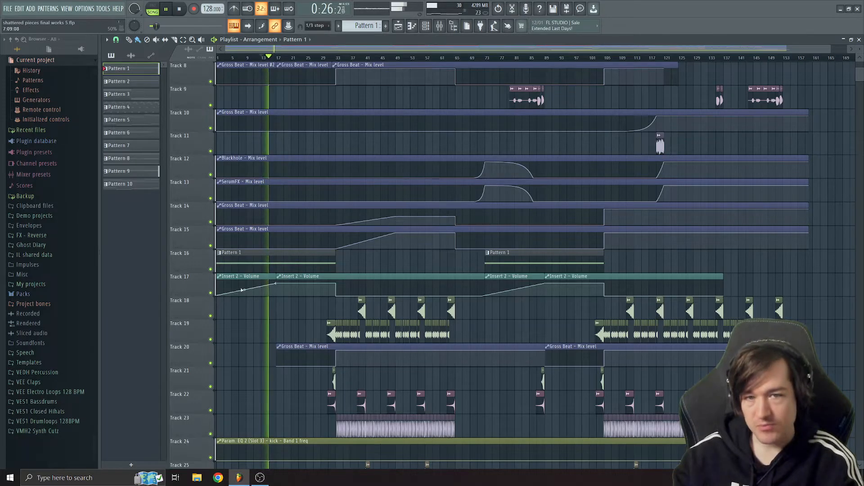
key(space)
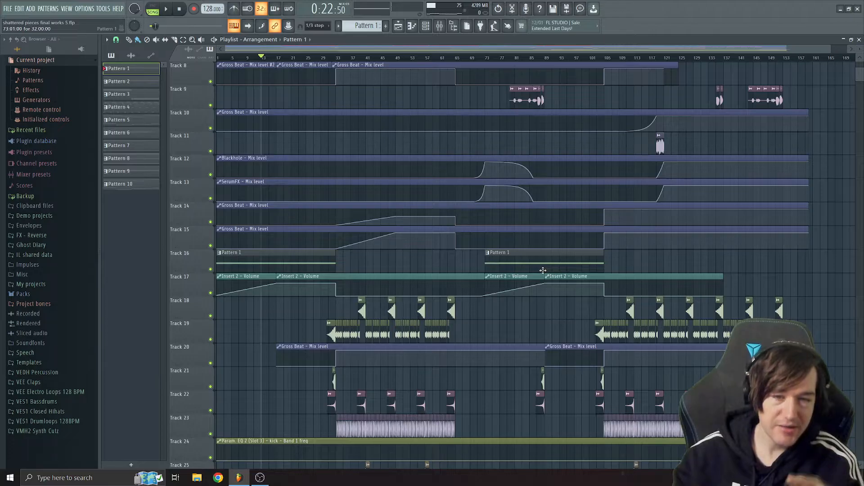
Open the Serum channel's dark pad patch, examine its oscillators and envelopes, and return to the playlist.
click(425, 26)
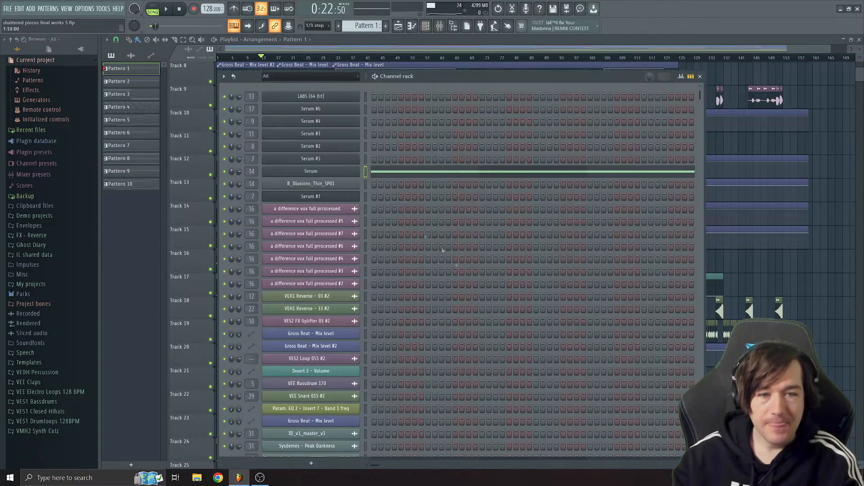
click(334, 175)
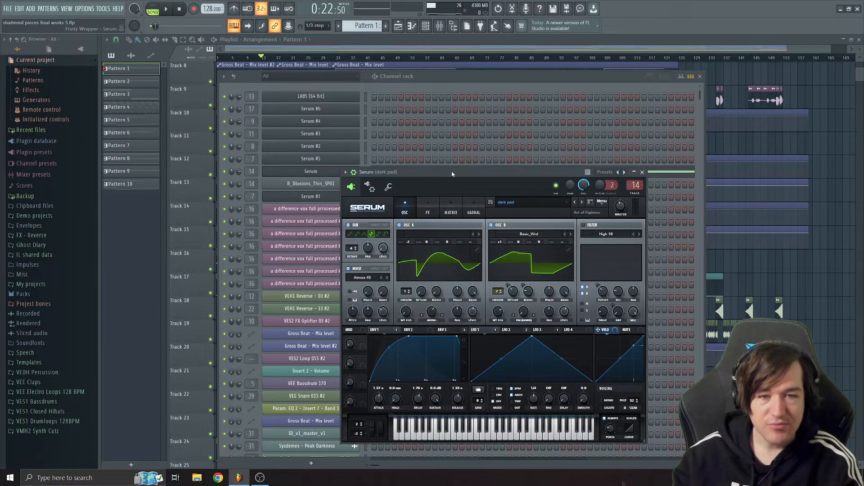
drag(453, 174, 431, 174)
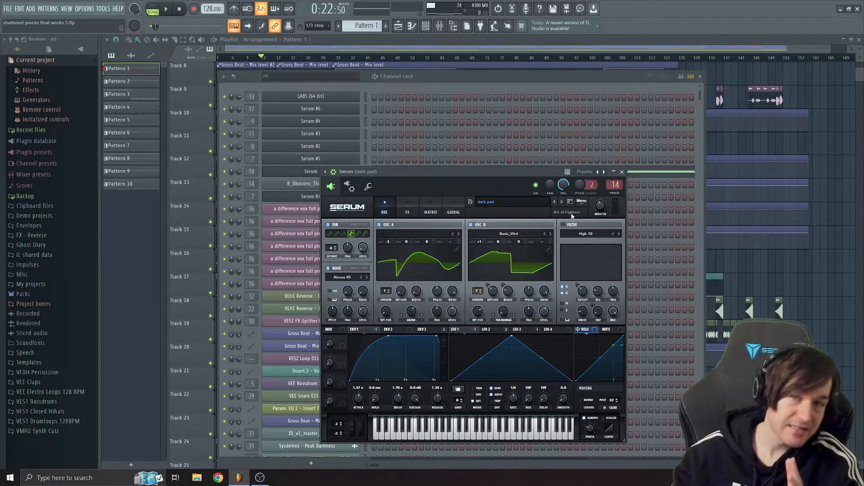
drag(490, 173, 486, 164)
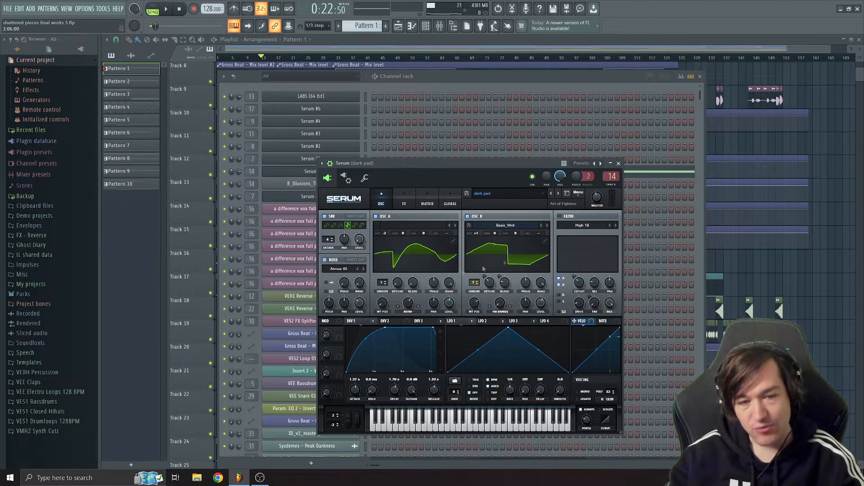
drag(506, 166, 535, 162)
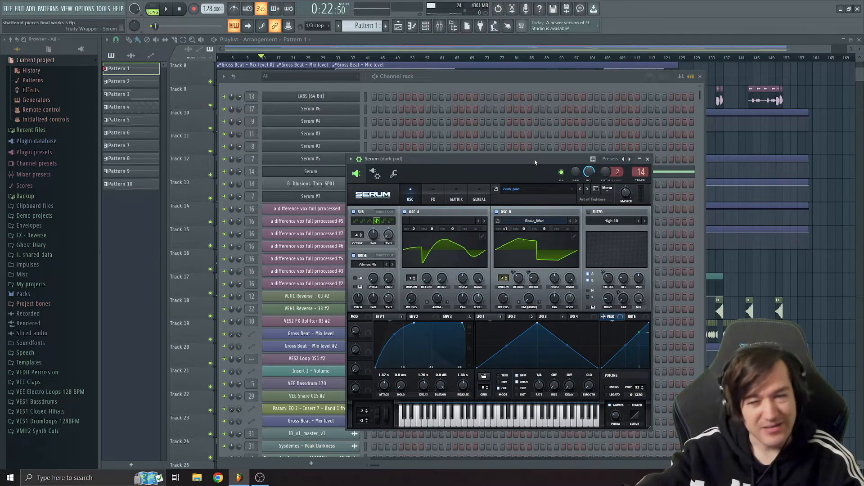
click(636, 50)
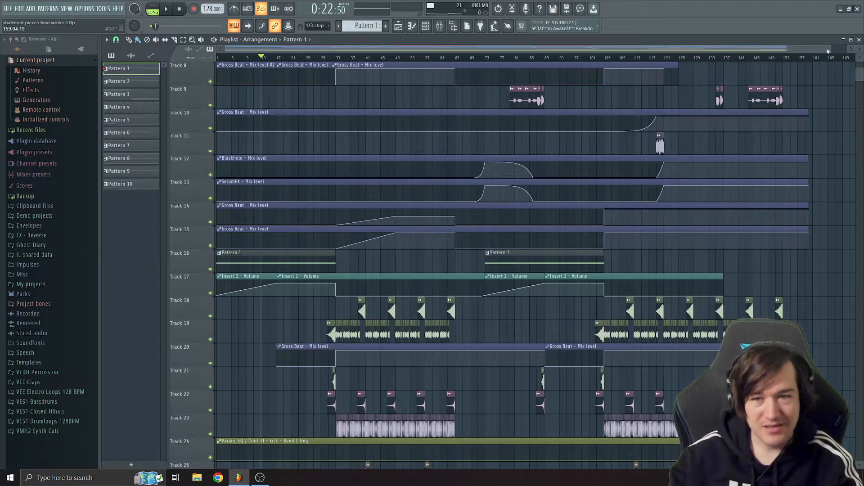
Reopen the dark pad patch in Serum, look through its effects rack, and return to its oscillator page.
drag(827, 51, 612, 51)
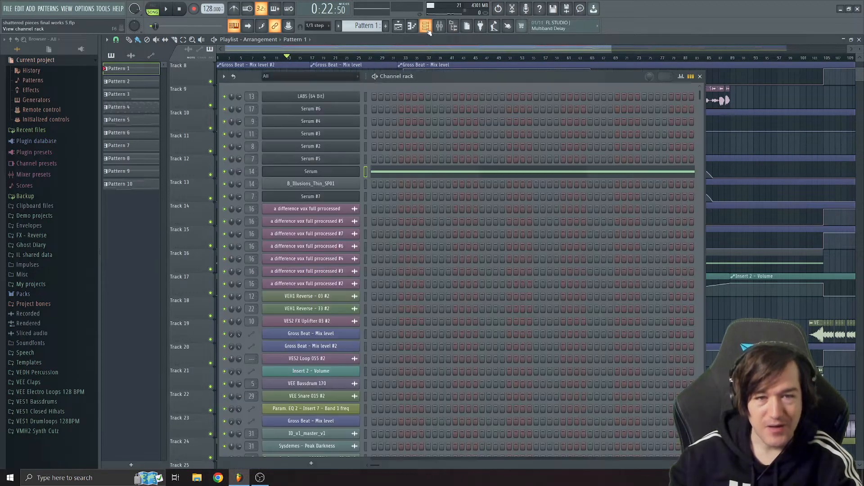
click(425, 26)
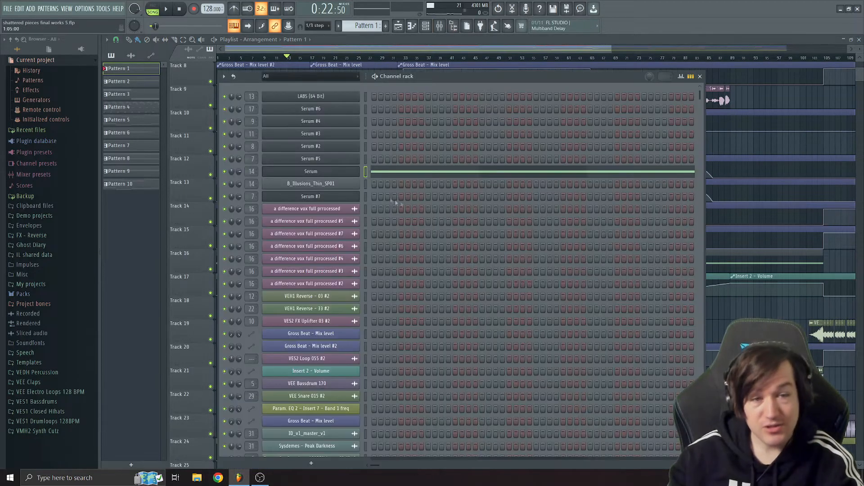
click(339, 174)
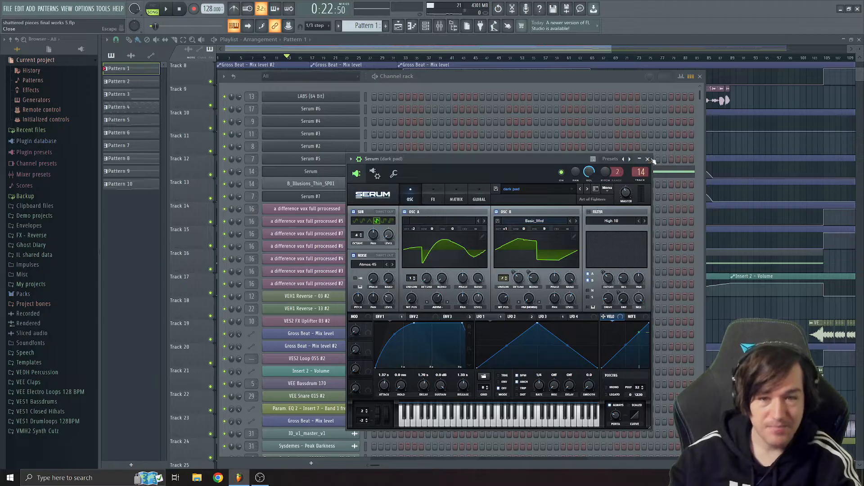
click(433, 194)
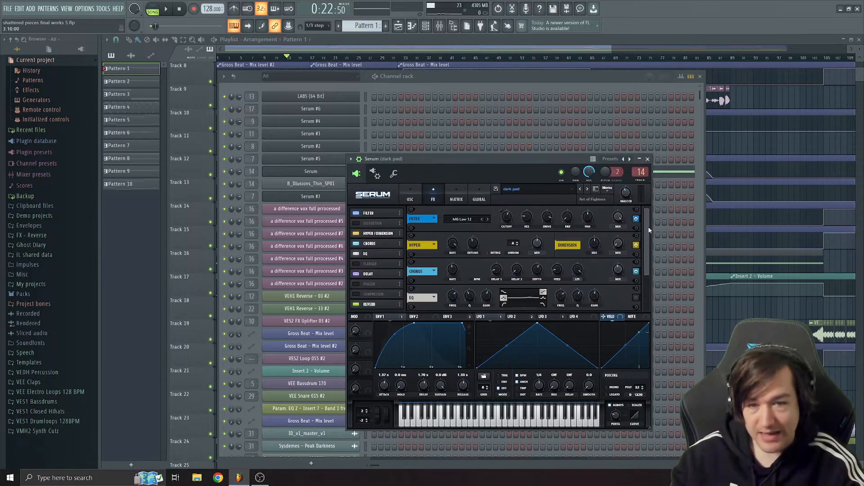
drag(647, 227, 645, 267)
click(416, 197)
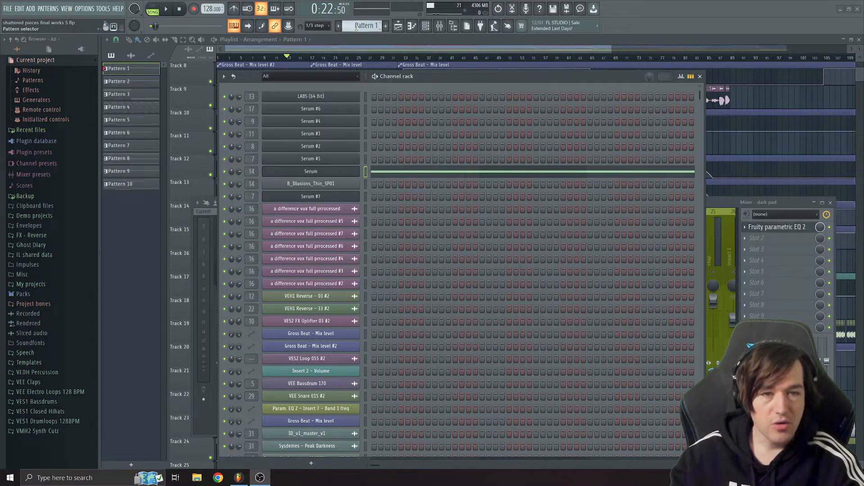
Select Pattern 2, play the drop section from about bar 33, and stop playback.
scroll(356, 28, down, 1)
click(407, 41)
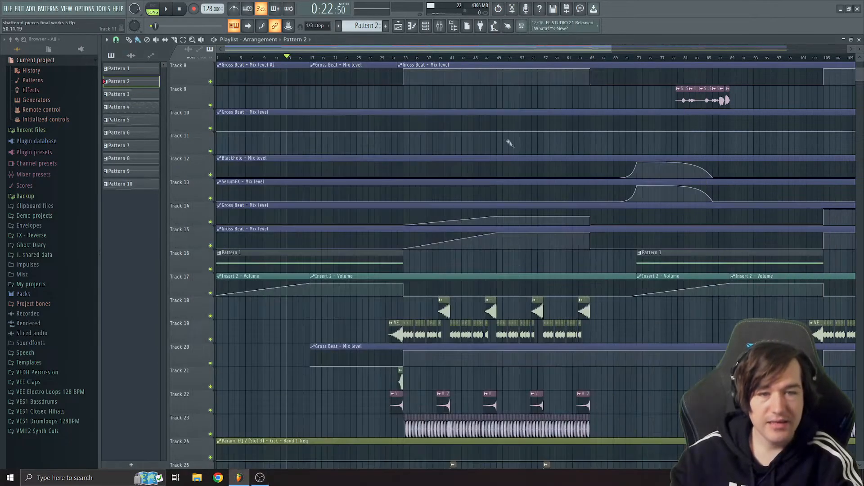
scroll(534, 313, down, 3)
scroll(415, 265, up, 5)
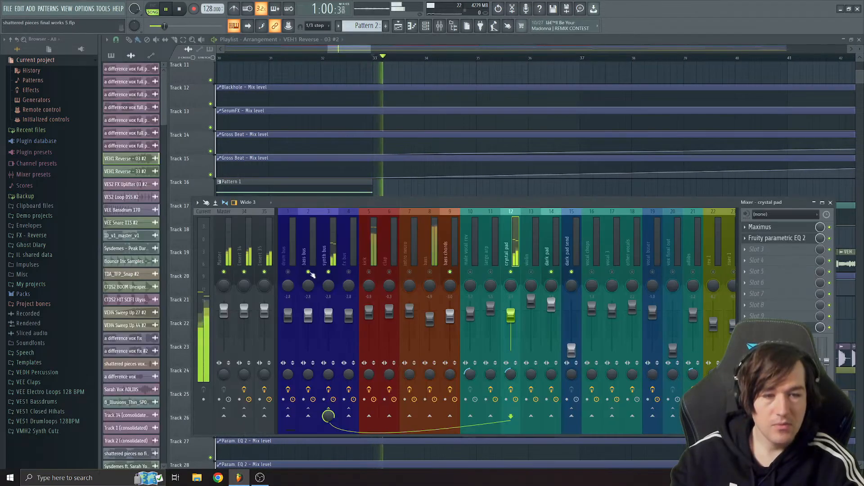
drag(371, 49, 540, 50)
click(387, 57)
key(space)
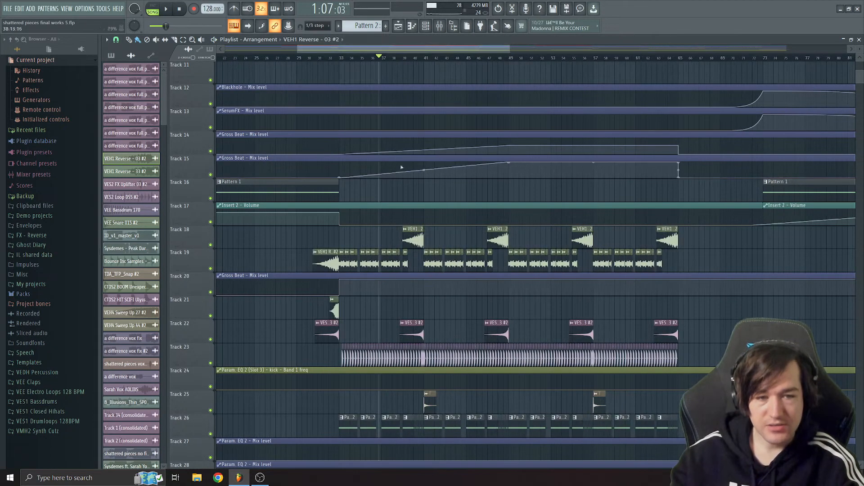
Solo Track 19 together with the Gross Beat automation on Track 20 and the reverse clips on Track 18.
right_click(210, 269)
click(211, 293)
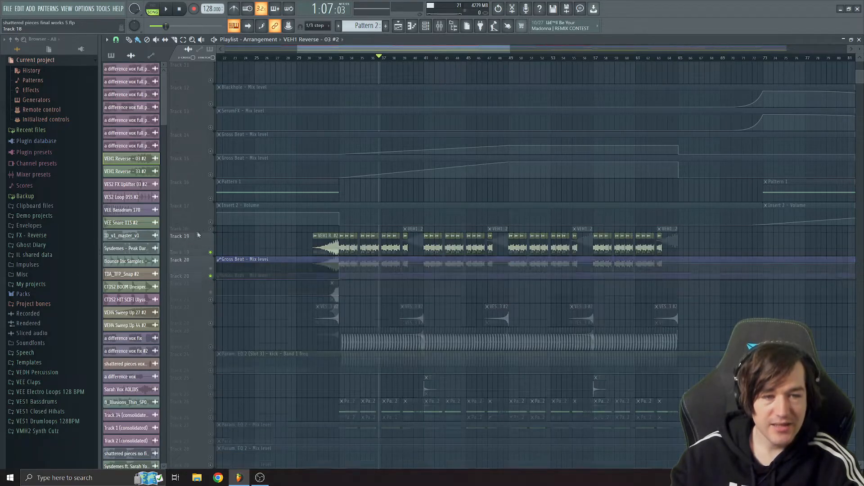
click(210, 229)
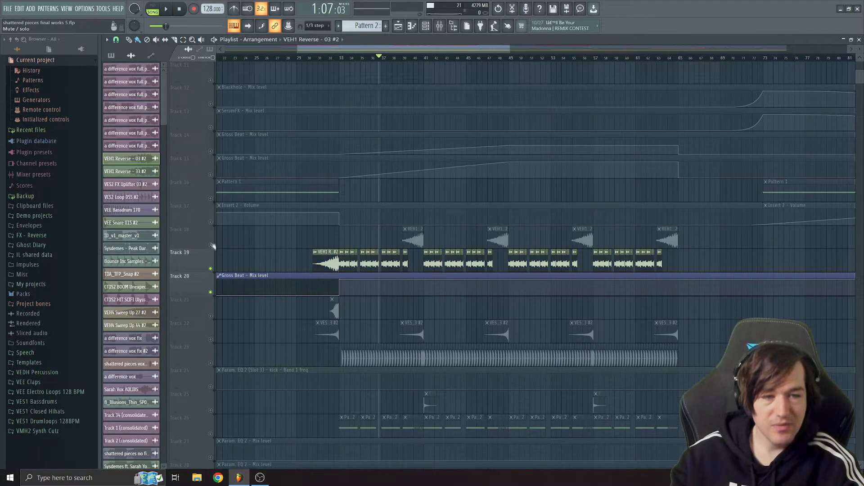
Inspect the VEH1 Reverse - 03 #2 sample's channel settings, close them, and set the playback position to bar 33.
double_click(319, 264)
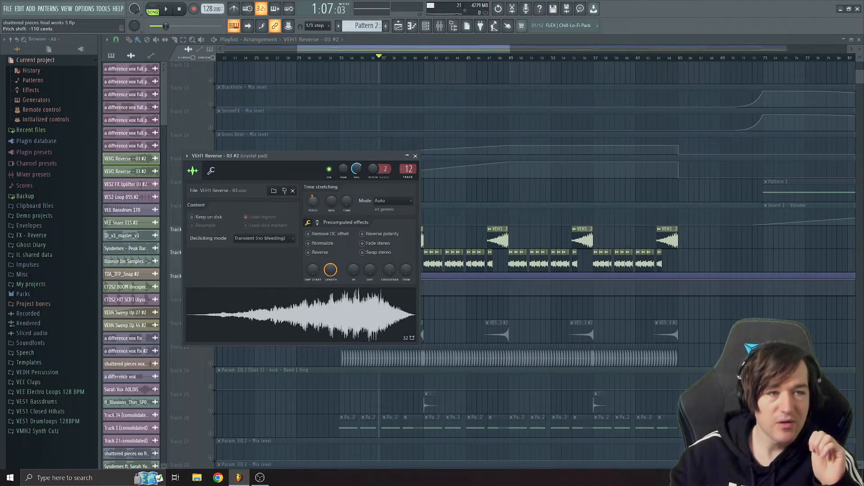
click(448, 47)
click(340, 57)
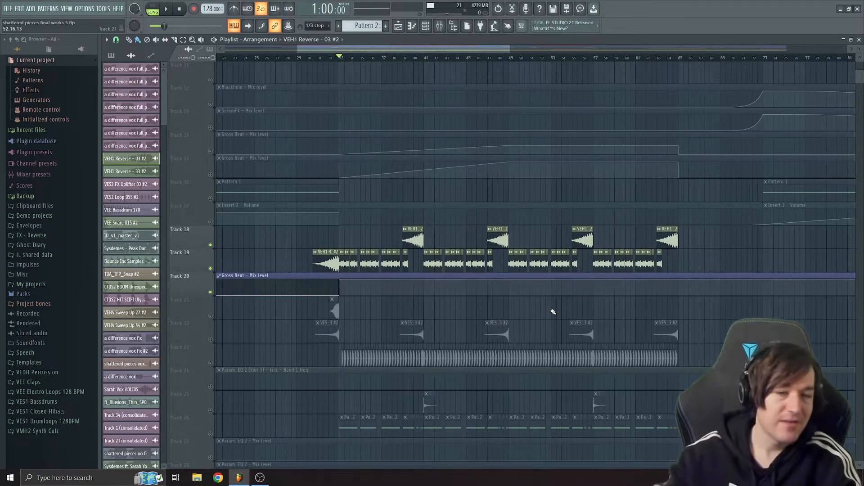
Place a VEH1 Reverse - 03 #2 clip on Track 18 at bar 33 and extend it to a little over four bars.
scroll(384, 264, up, 5)
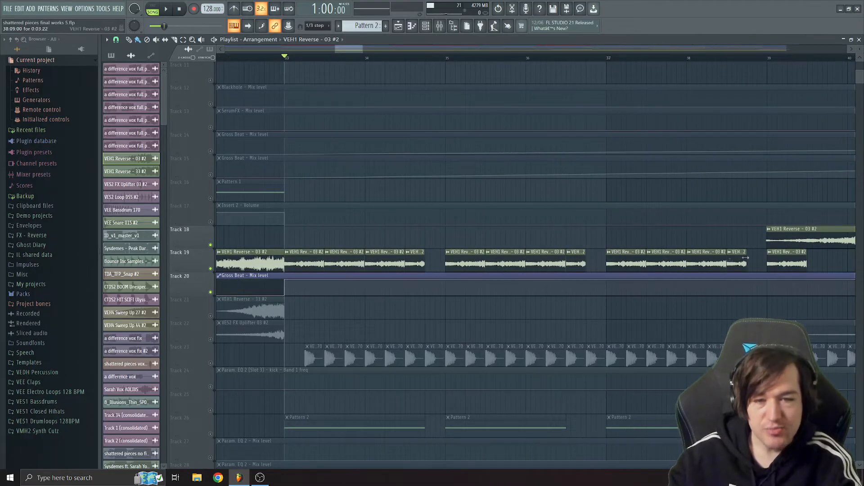
click(289, 232)
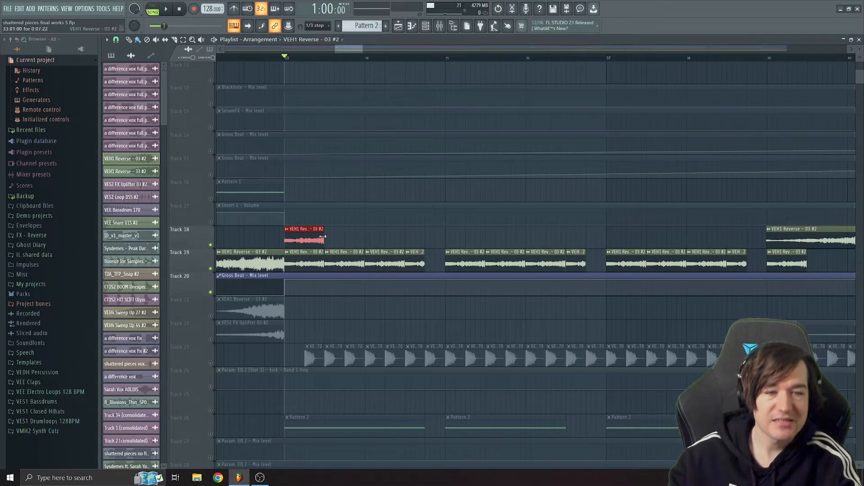
drag(326, 234, 641, 243)
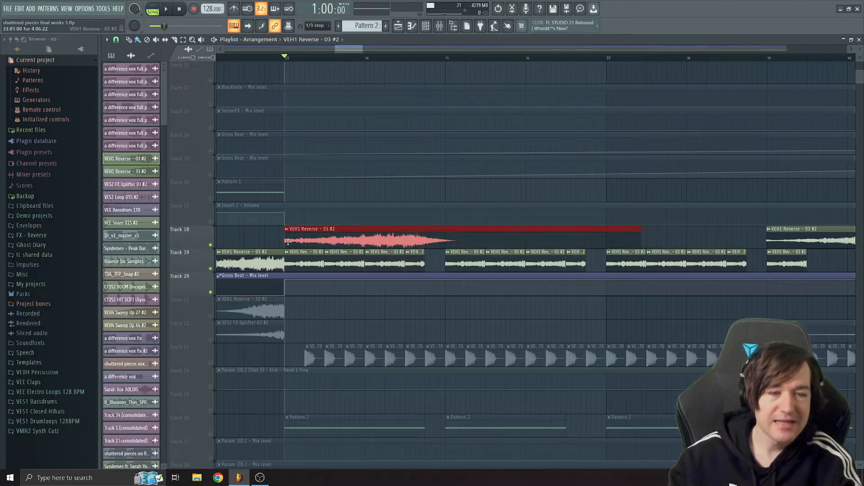
Delete the extra VEH1 Reverse - 03 #2 clip from Track 18.
drag(283, 241, 426, 240)
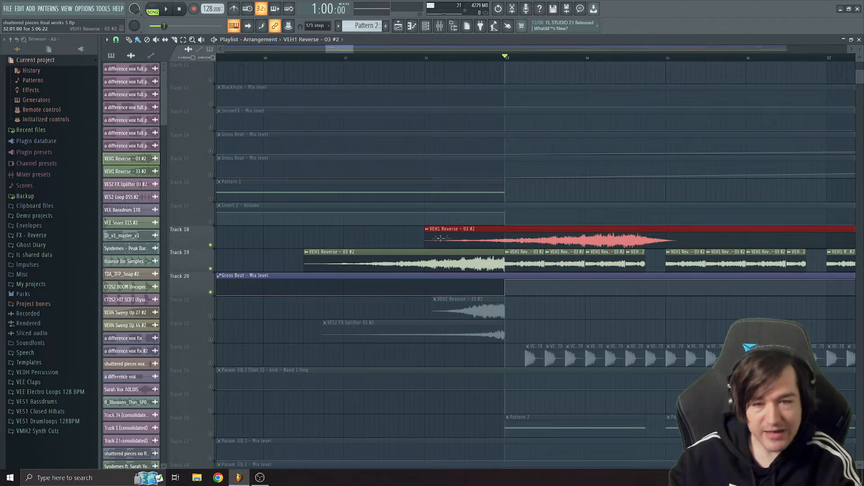
right_click(542, 240)
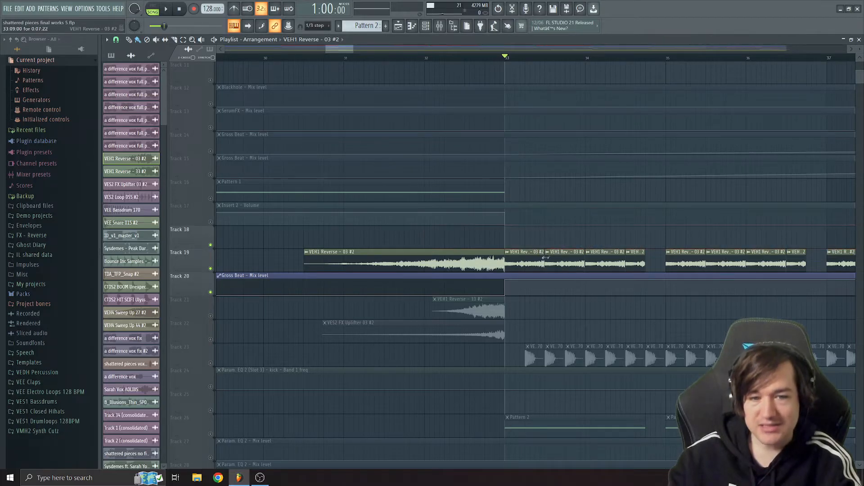
drag(340, 52, 345, 53)
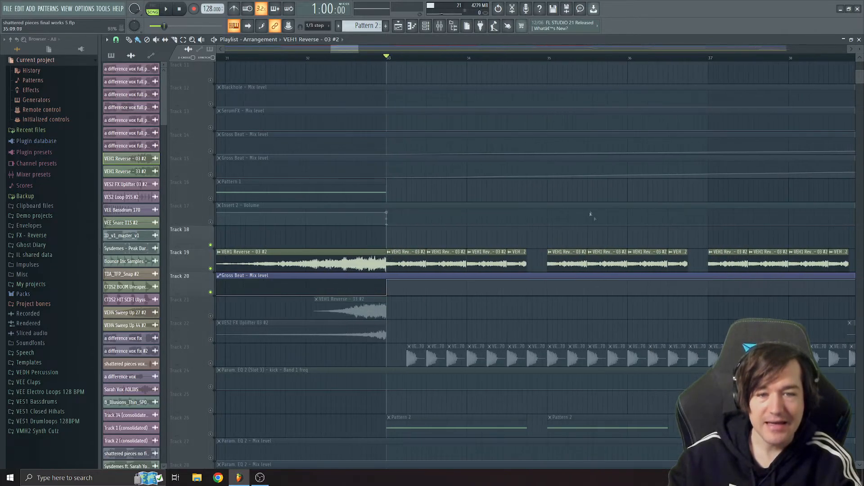
Play the soloed chopped reverse clips on Tracks 18 and 19 from bar 33 to past bar 41, and stop playback.
scroll(666, 245, down, 3)
scroll(666, 244, down, 2)
key(space)
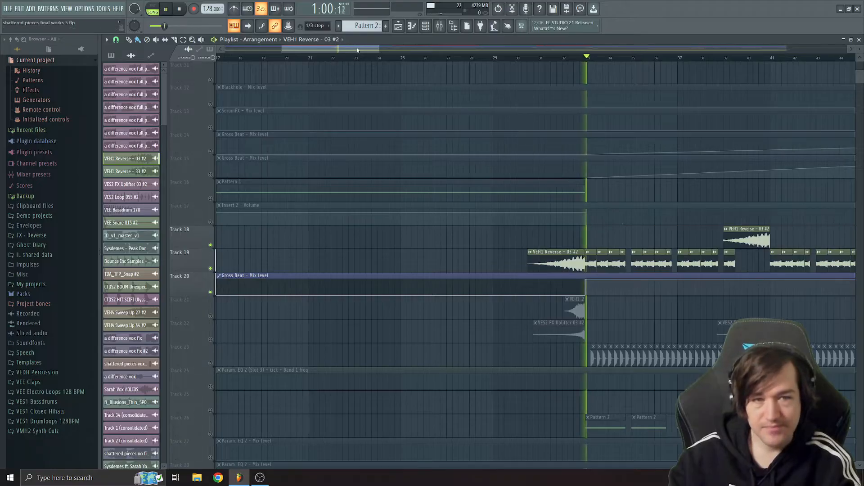
drag(357, 51, 370, 51)
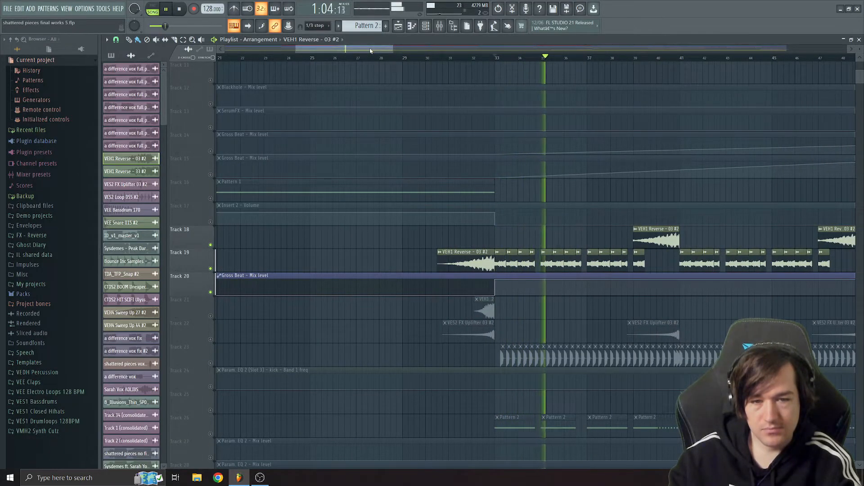
drag(371, 51, 394, 51)
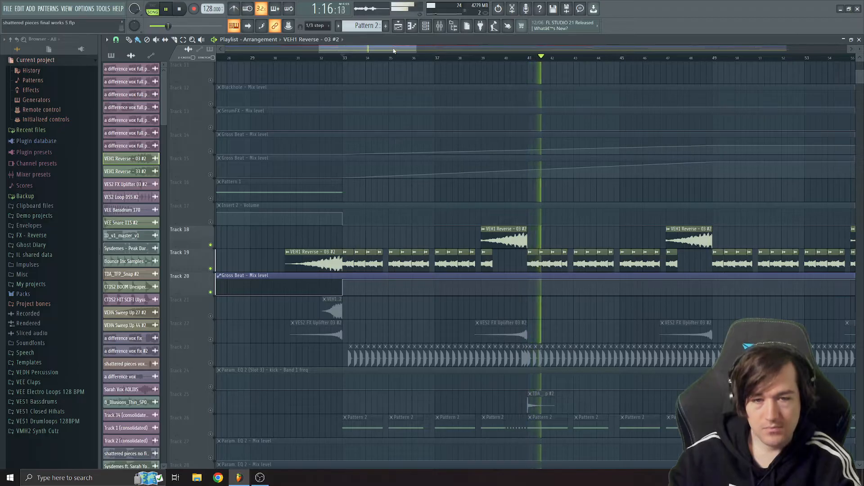
key(space)
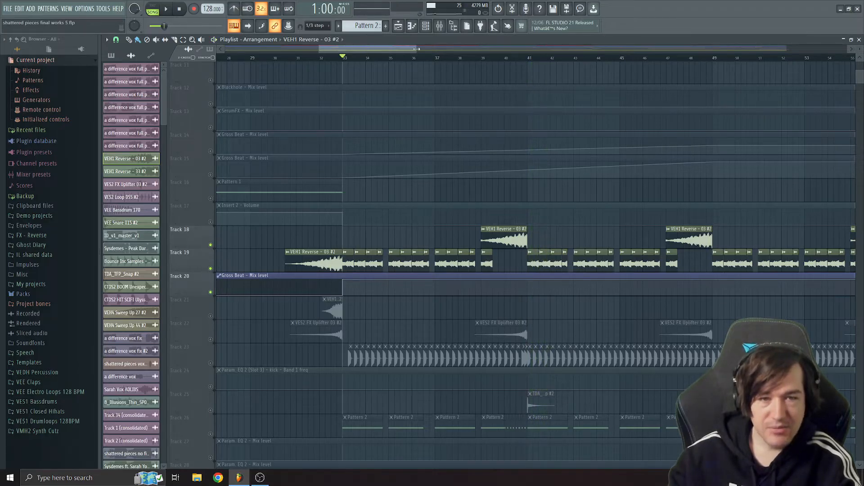
Unmute Tracks 26 and 27 in the playlist and the bass and bass bus tracks in the mixer.
drag(420, 53, 774, 53)
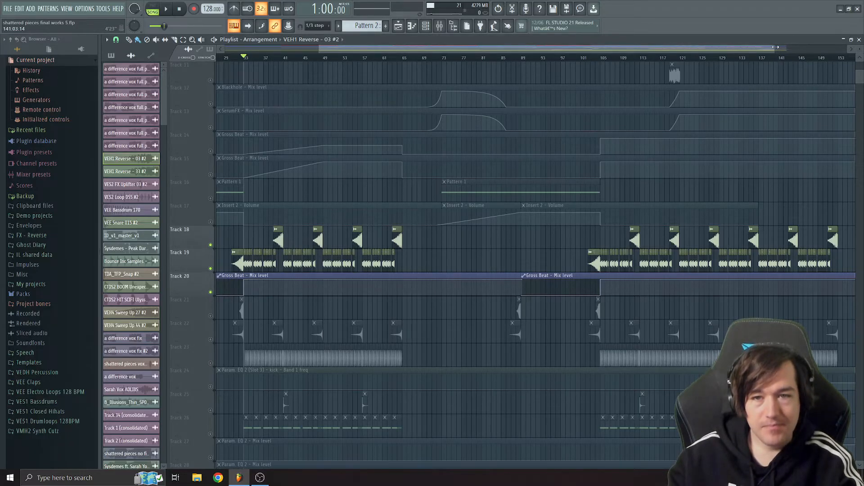
drag(774, 47, 473, 46)
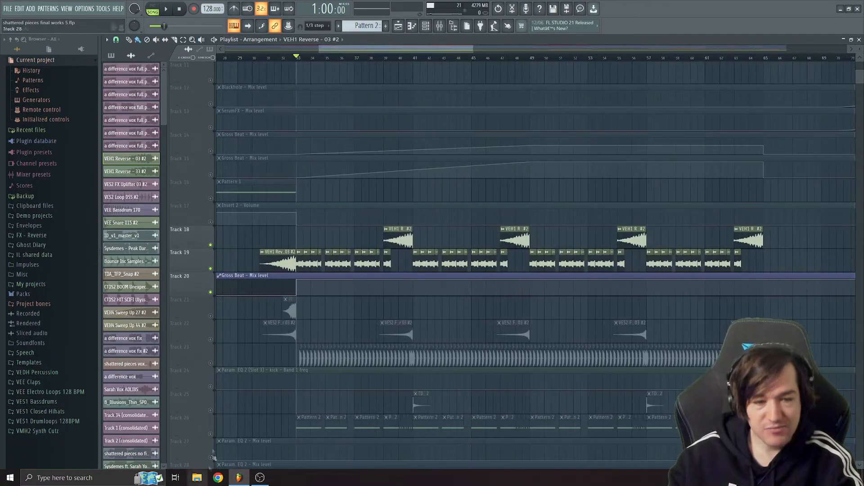
scroll(206, 384, down, 3)
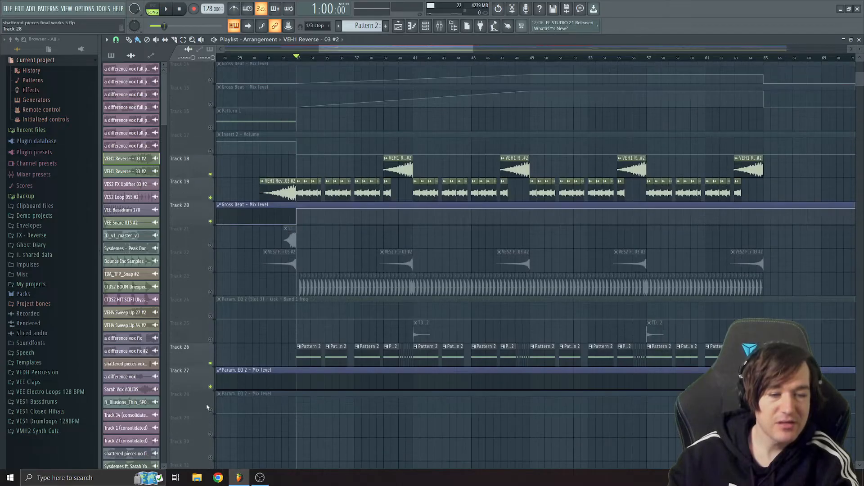
click(440, 25)
click(429, 272)
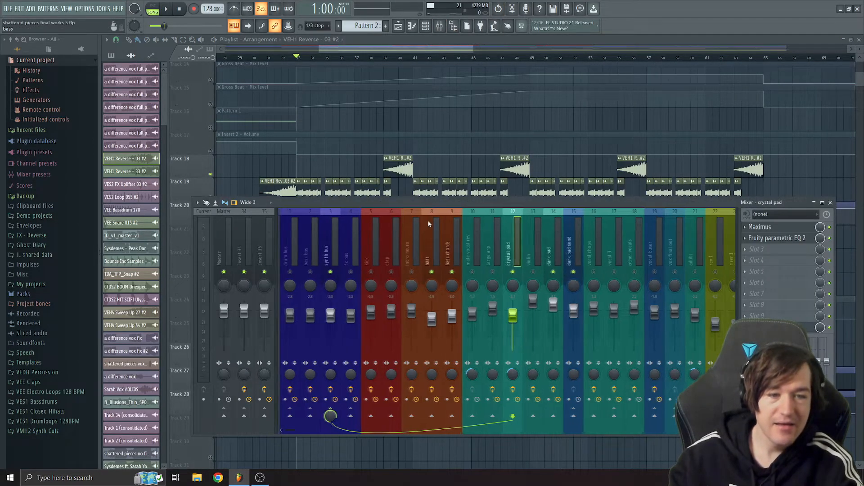
click(308, 272)
Play the chopped crystal pad together with the bass from bar 33, stop playback, and close the mixer.
key(space)
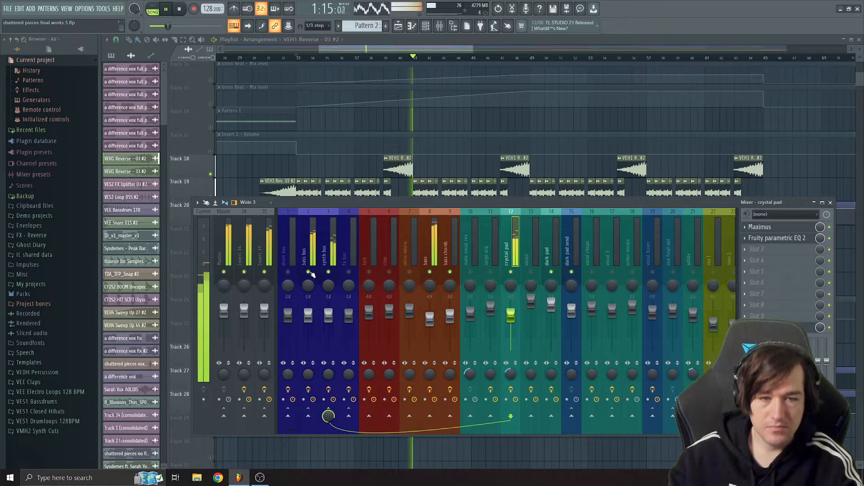
key(space)
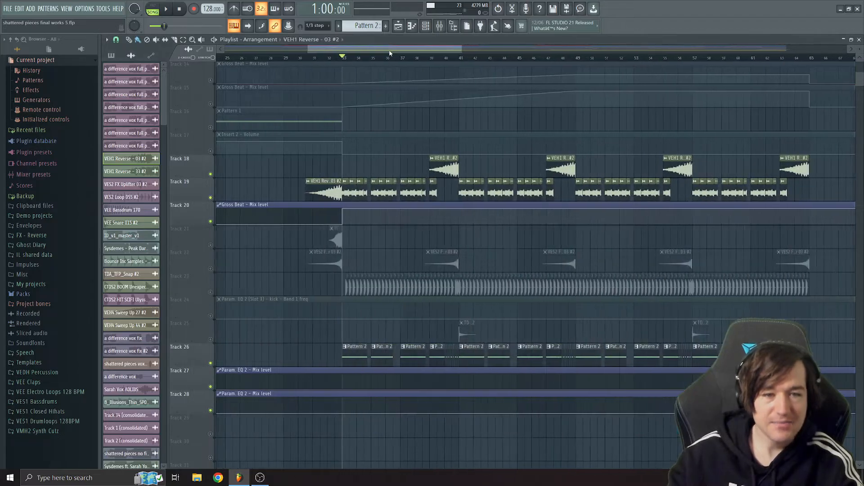
key(F9)
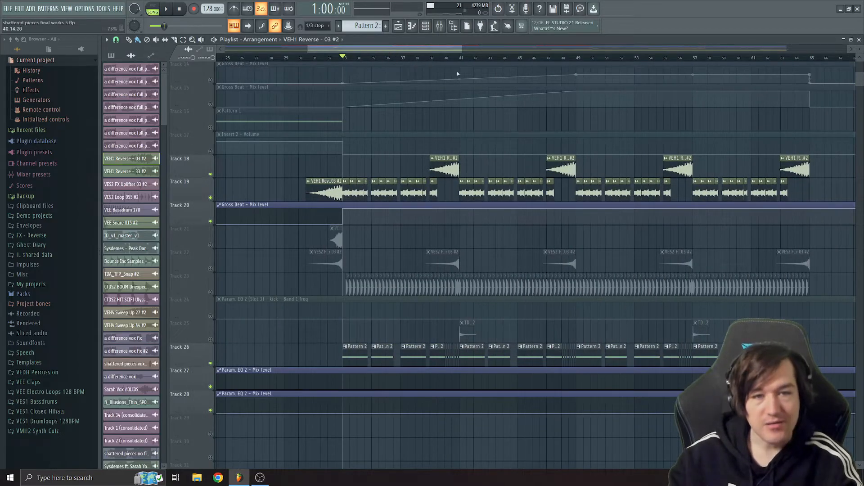
Open Maximus on the crystal pad mixer track and inspect its low, mid, high and master band settings.
key(F9)
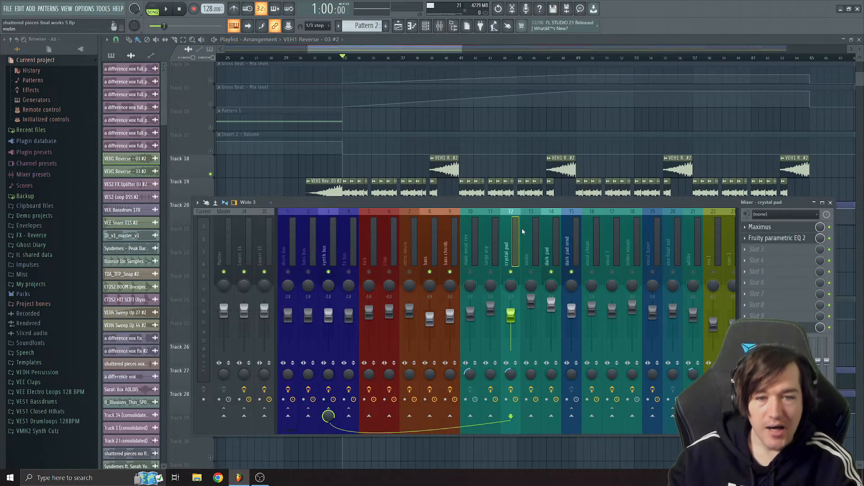
click(765, 227)
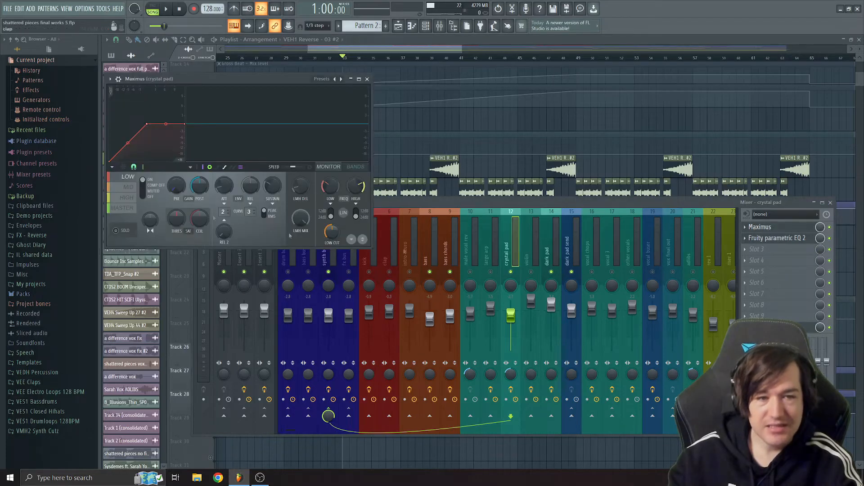
click(128, 187)
click(129, 197)
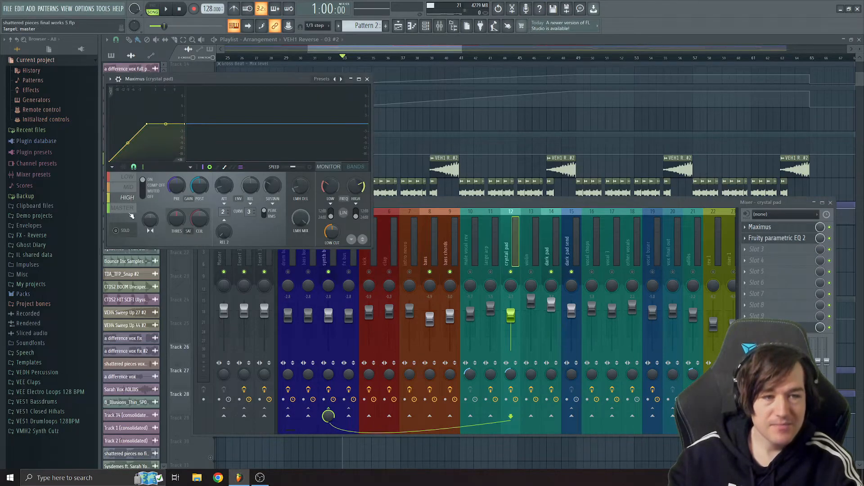
click(129, 208)
click(127, 197)
click(128, 187)
click(128, 177)
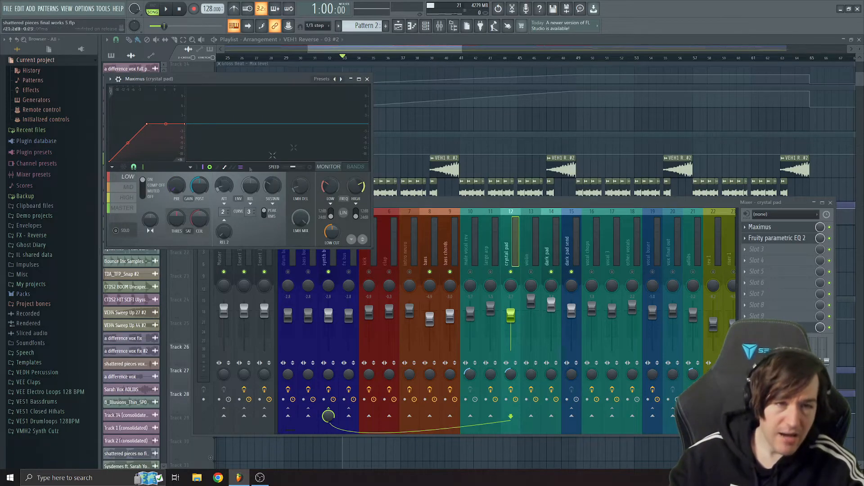
Check the crystal pad's mid and high bands in Maximus during playback, and inspect its Fruity parametric EQ 2 curve.
key(space)
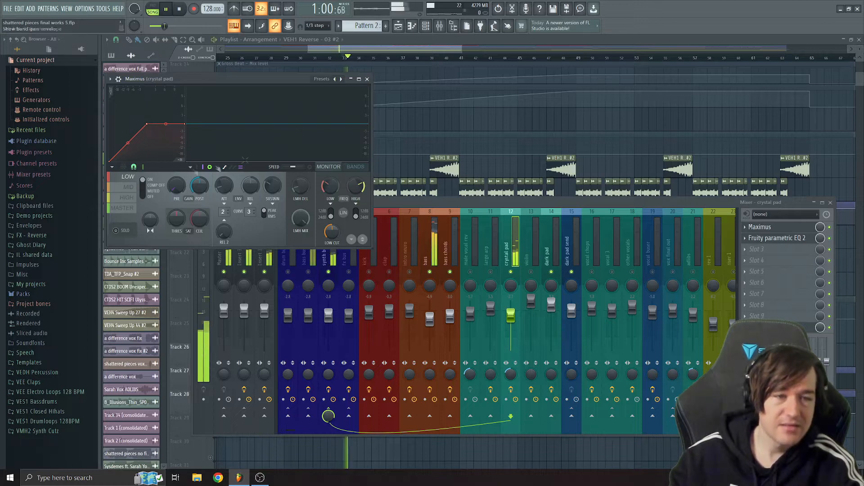
click(128, 187)
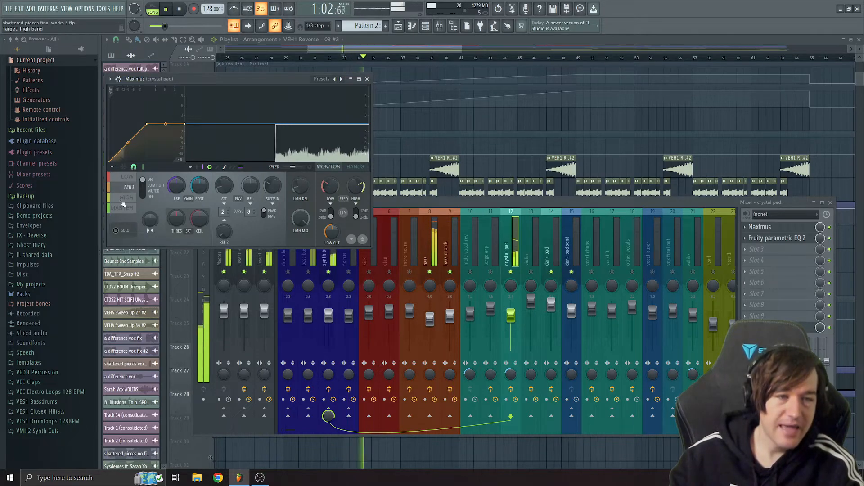
click(127, 197)
click(774, 238)
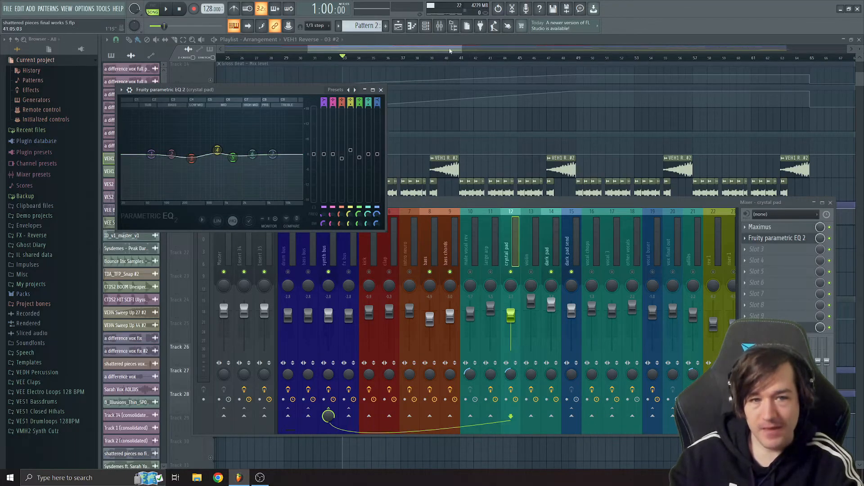
Play the chopped clips around bars 33 and 34, stop playback, and set the playback position to bar 35.
drag(449, 50, 443, 50)
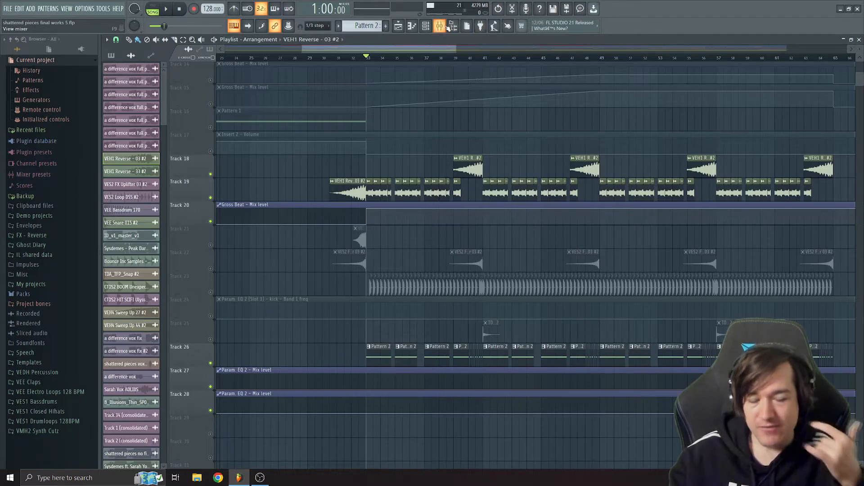
scroll(372, 251, up, 6)
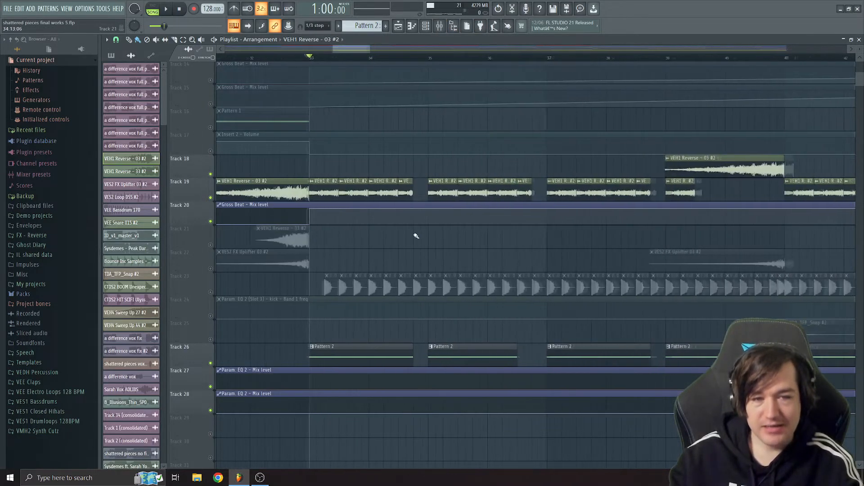
key(space)
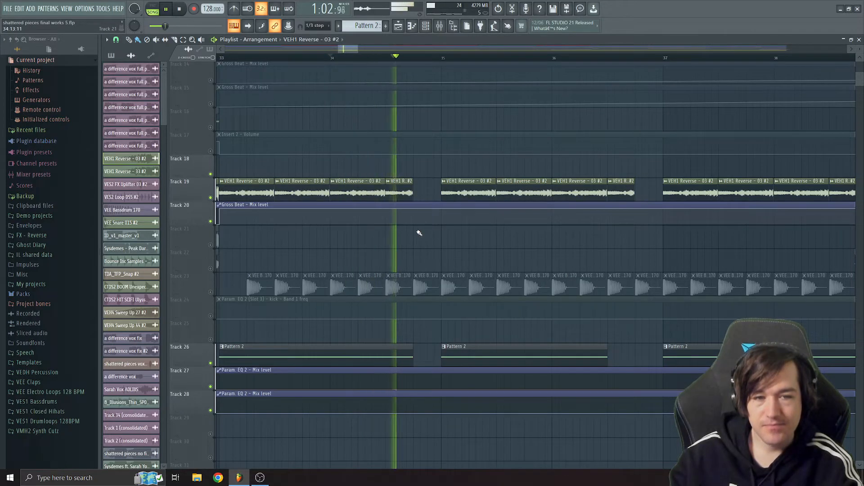
key(space)
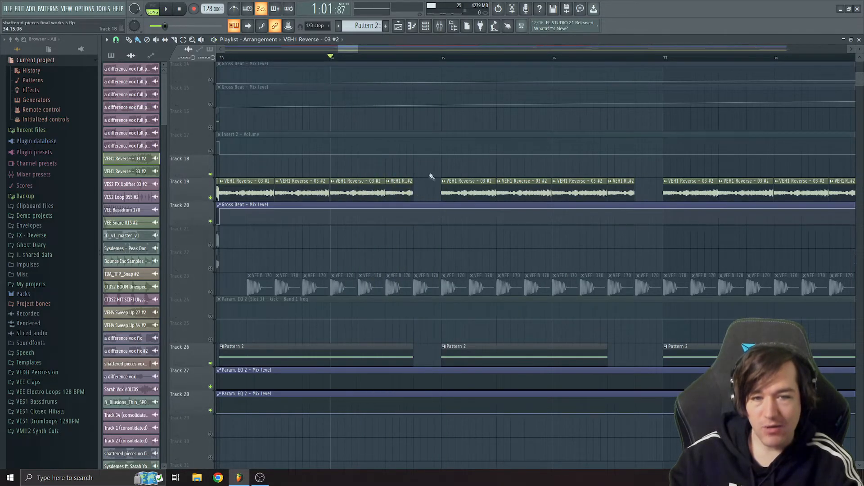
scroll(646, 190, down, 5)
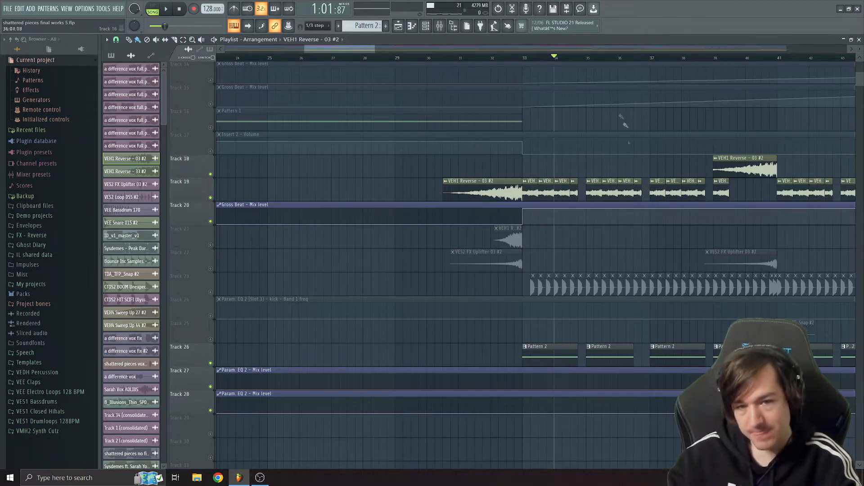
click(587, 56)
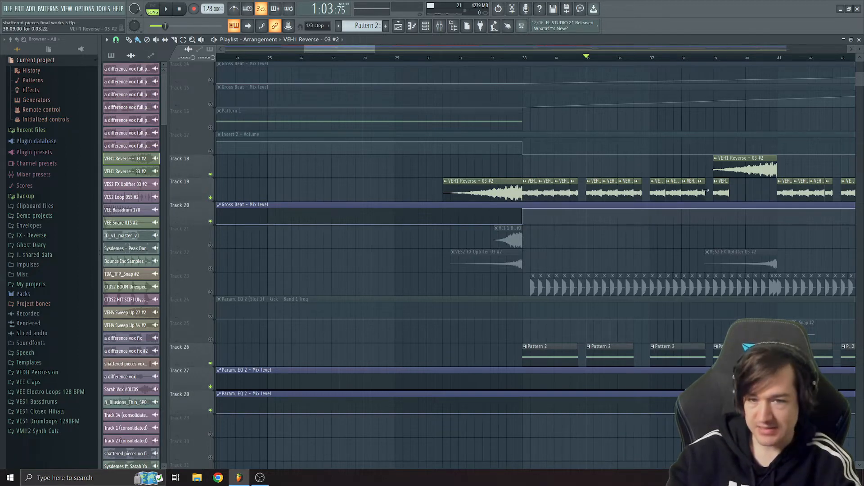
Examine how the chopped reverse clips and automation are arranged across both drops, and briefly check the channel rack.
scroll(725, 193, down, 4)
scroll(405, 90, down, 2)
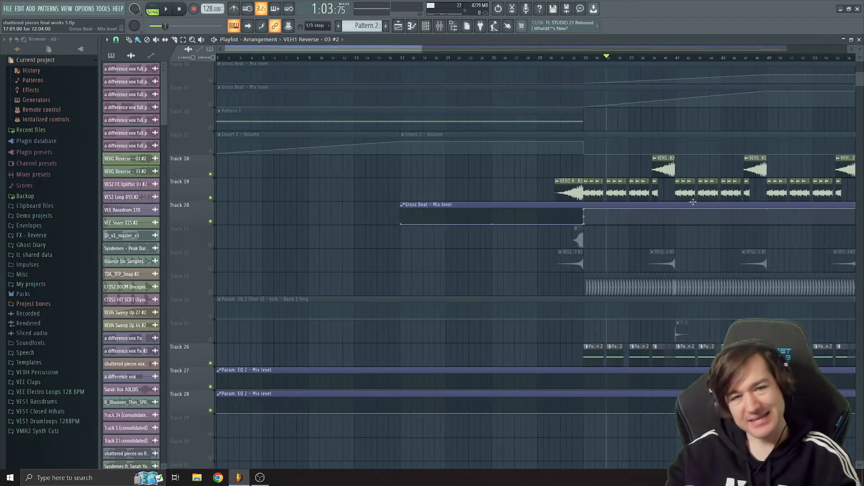
drag(395, 48, 767, 73)
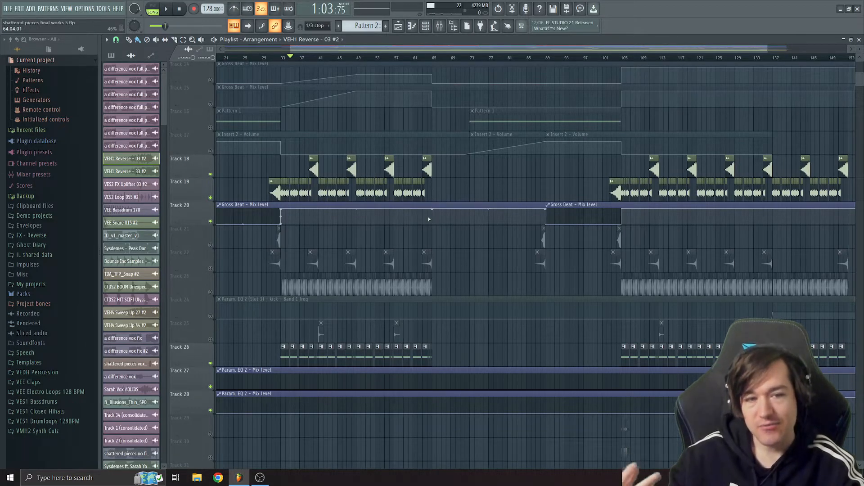
scroll(421, 149, down, 2)
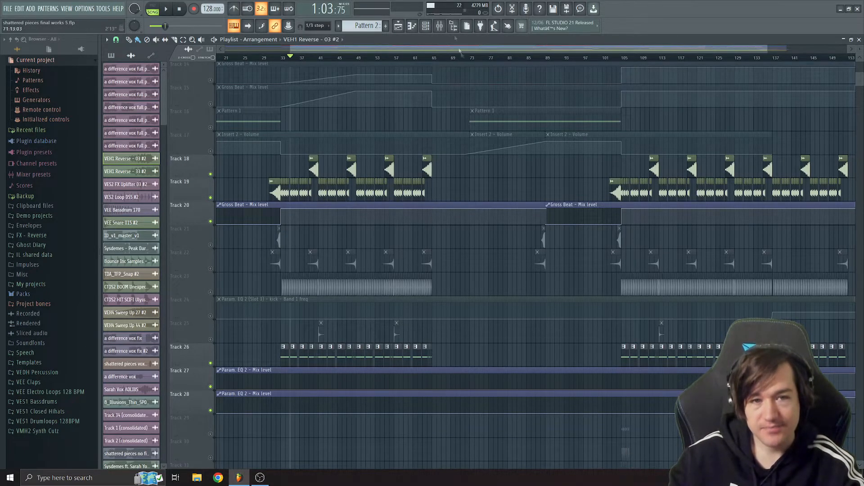
click(439, 26)
click(439, 26)
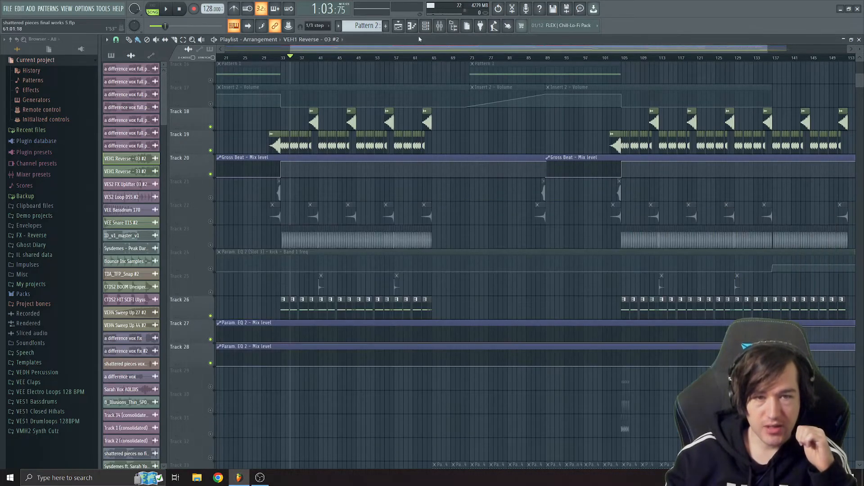
click(425, 26)
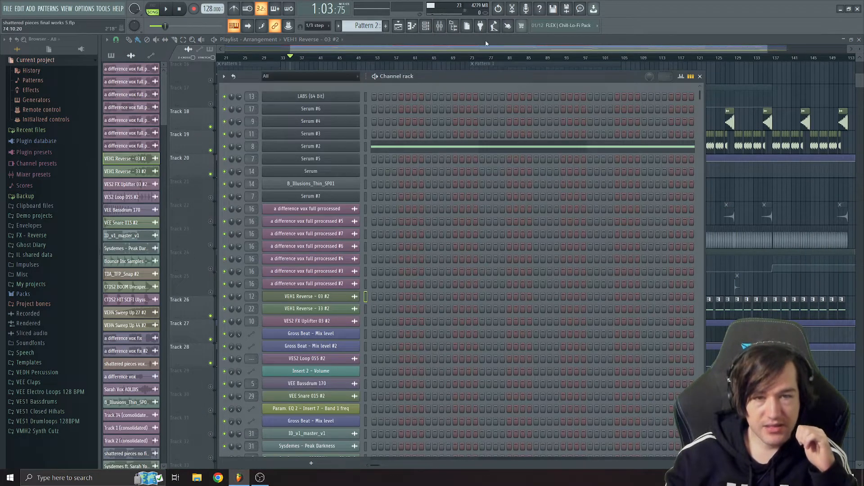
key(F6)
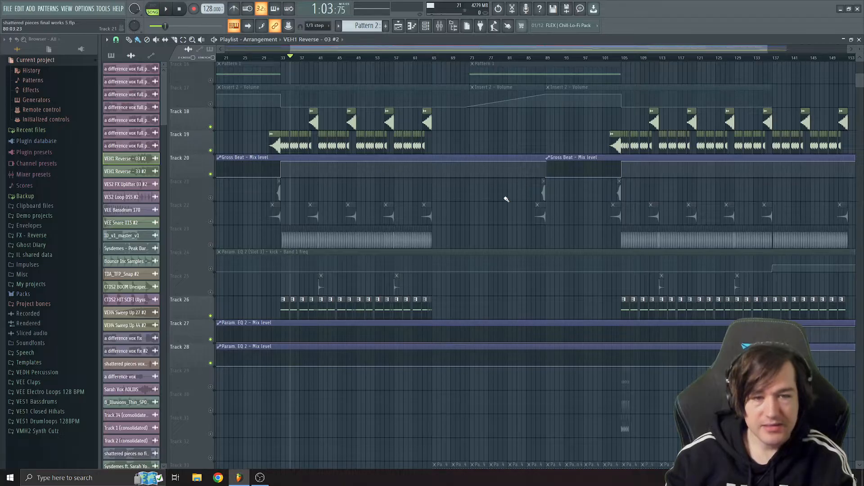
Mute Track 19, unmute Track 33, and set the playback position to bar 65.
scroll(525, 231, down, 3)
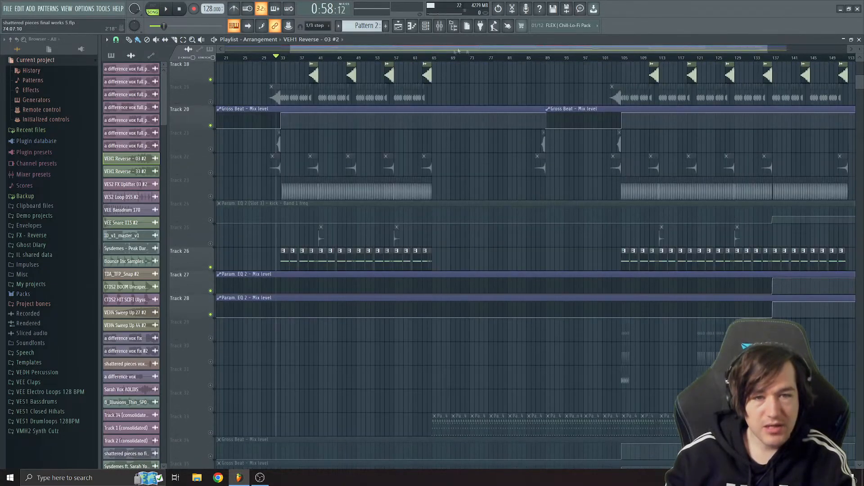
click(433, 57)
scroll(208, 370, down, 4)
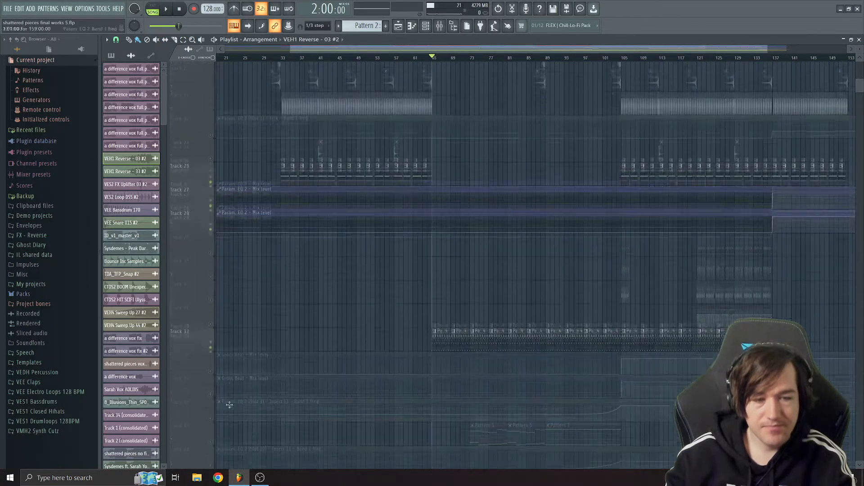
Unmute Tracks 34 to 36 and play the arp from bar 65, briefly checking its level in the mixer.
drag(210, 361, 210, 409)
key(space)
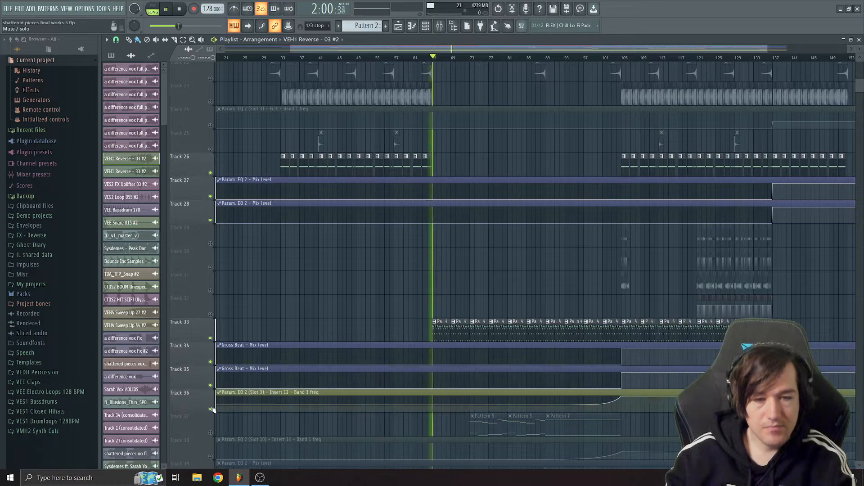
key(F9)
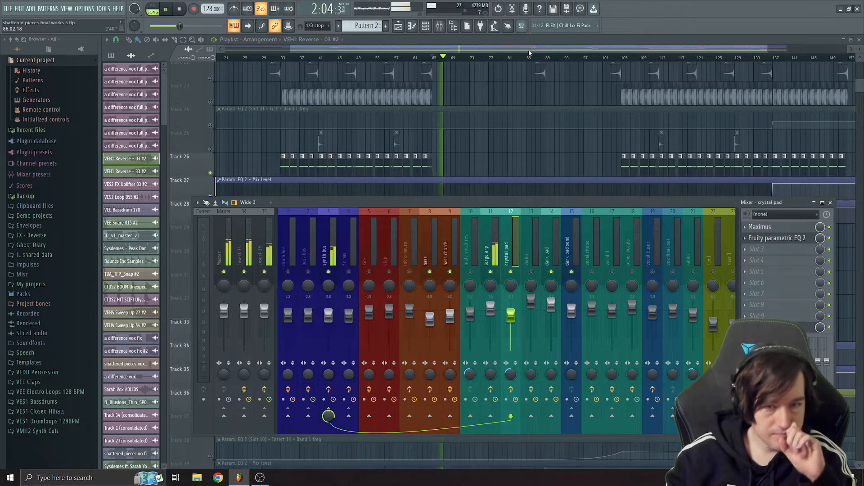
key(F9)
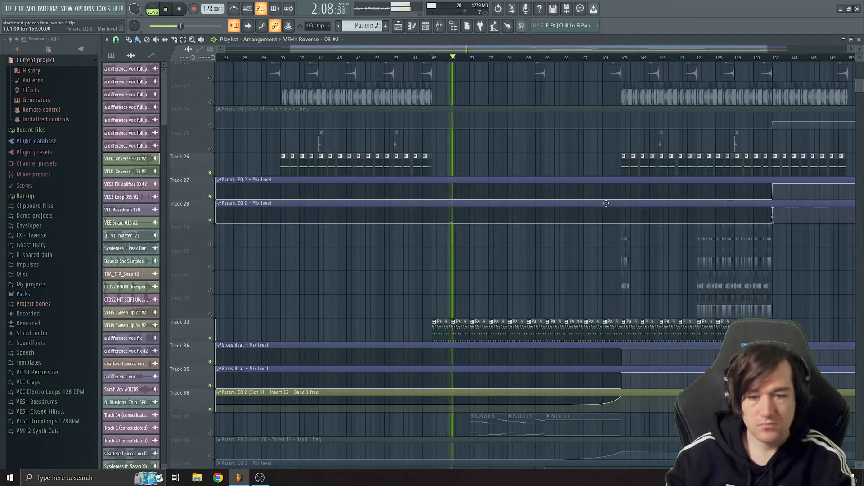
Play the arp from bar 105, select the large arp mixer track, then stop playback and hide the mixer.
click(619, 59)
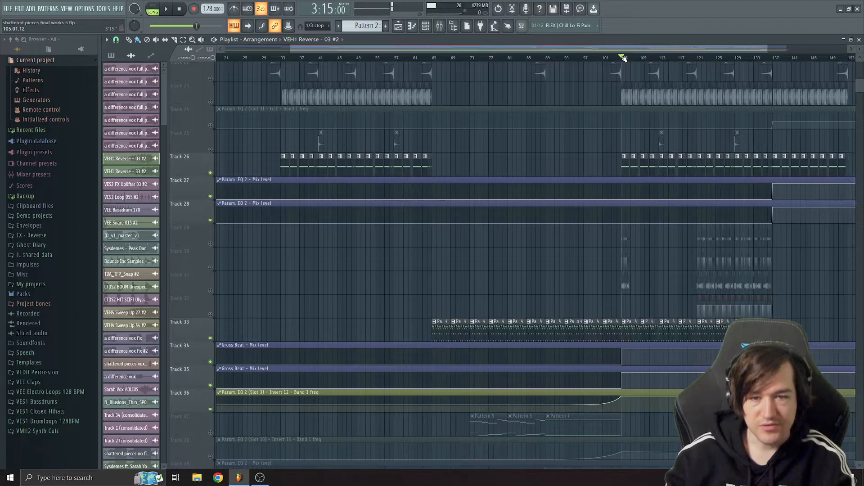
click(440, 25)
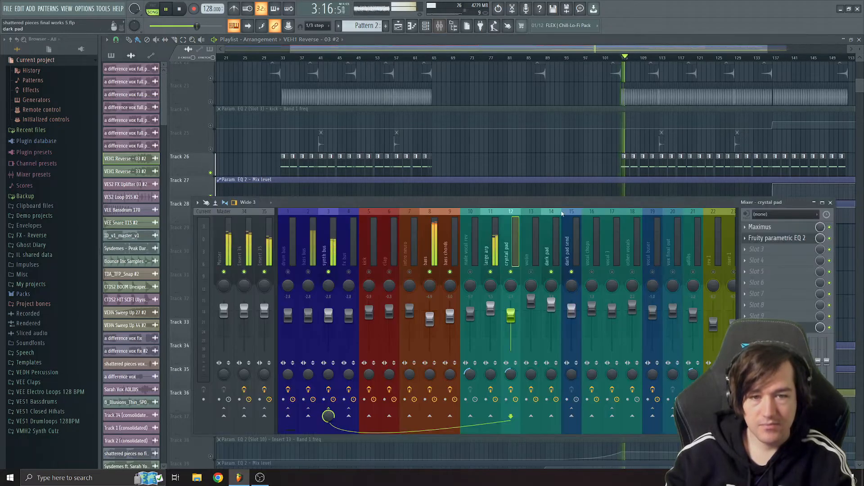
click(491, 242)
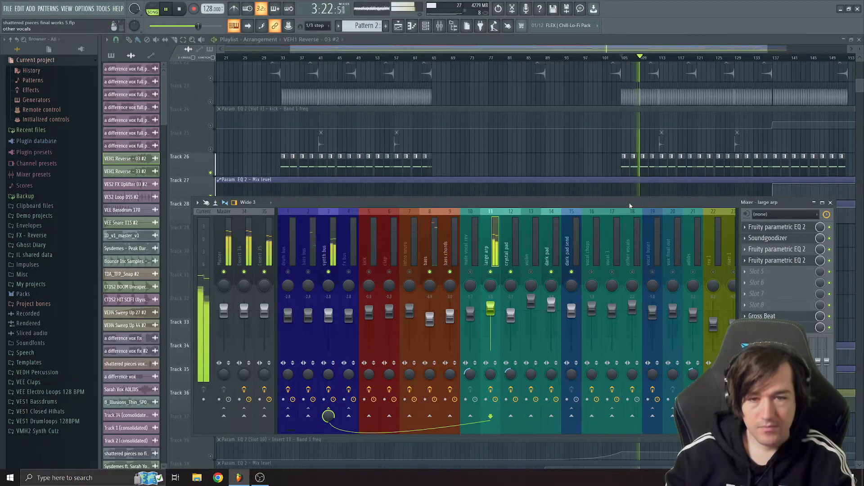
key(space)
key(F9)
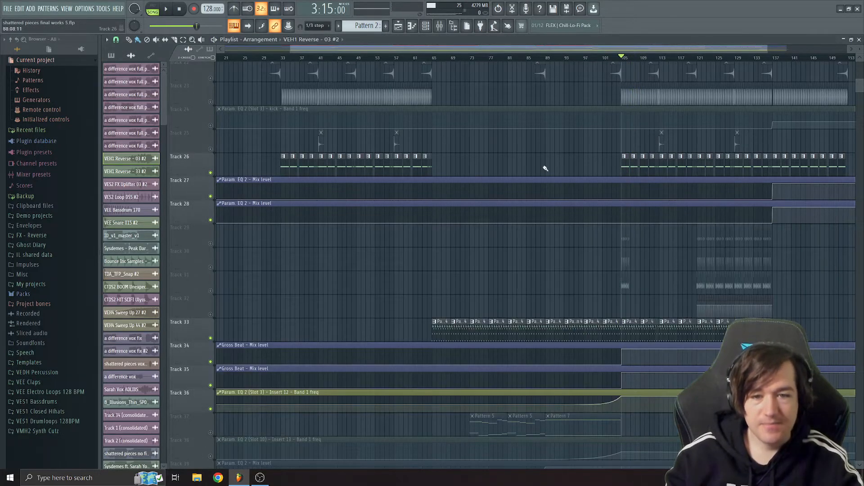
Open the Pattern 4 notes of Serum #3 in the piano roll and play them briefly from bar 105.
scroll(648, 345, up, 6)
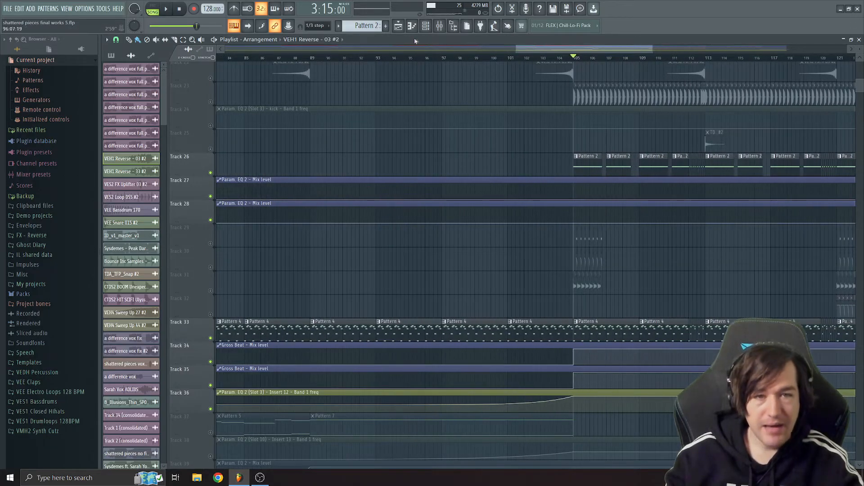
click(426, 26)
right_click(351, 134)
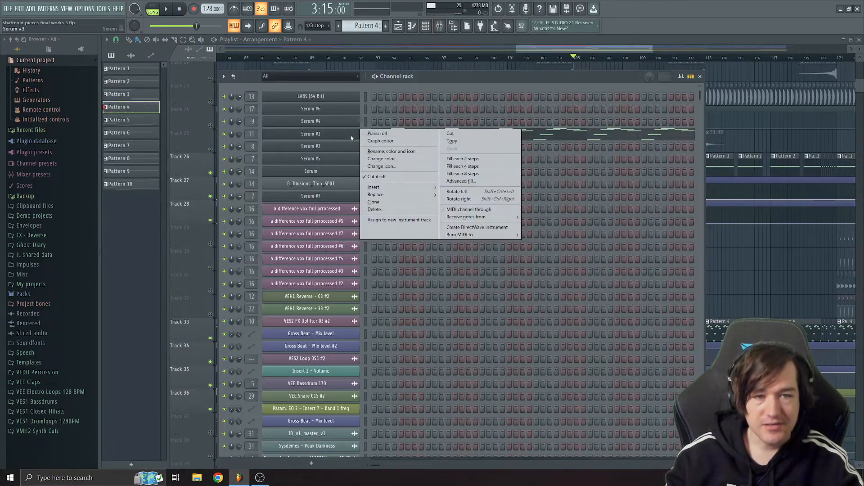
click(376, 133)
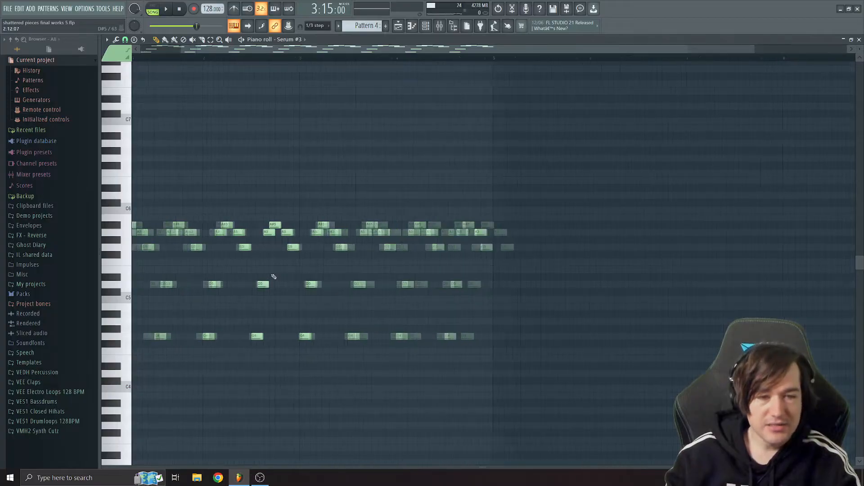
key(space)
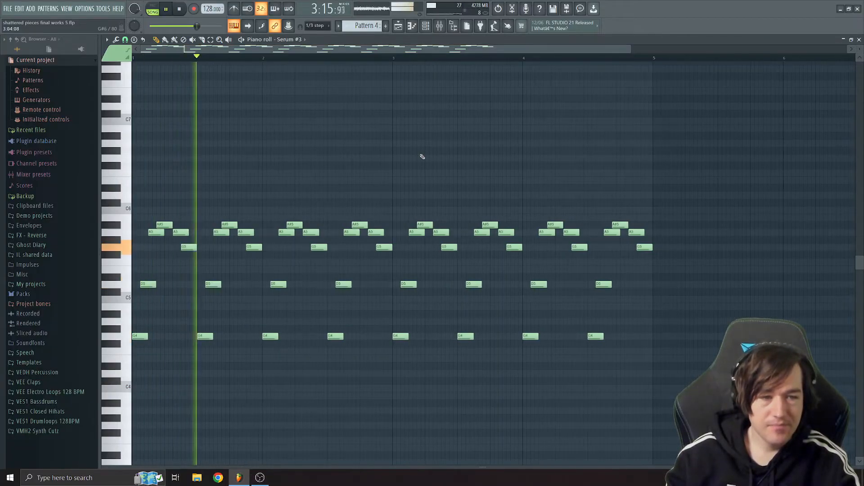
key(space)
Check the large arp mixer track while replaying the arp, and follow its notes in the piano roll.
key(F9)
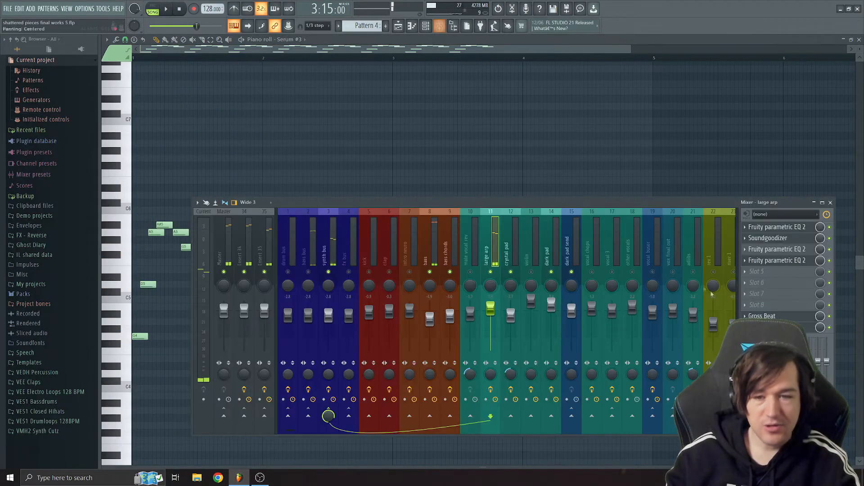
key(space)
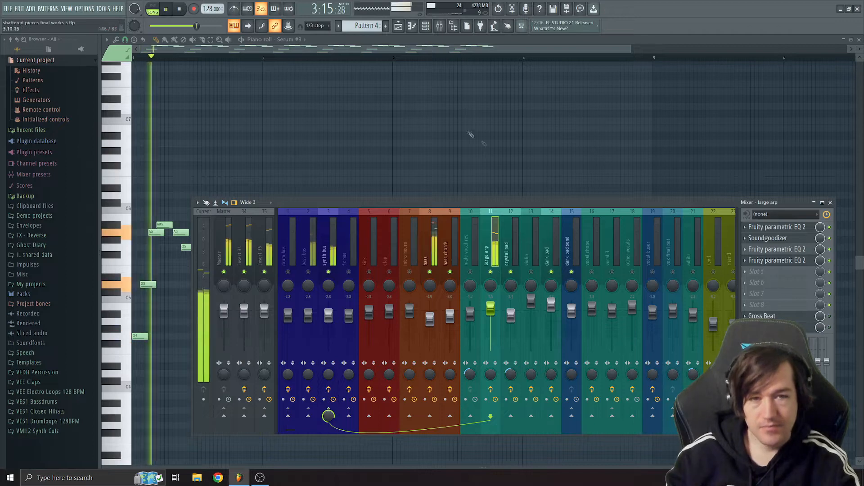
key(F9)
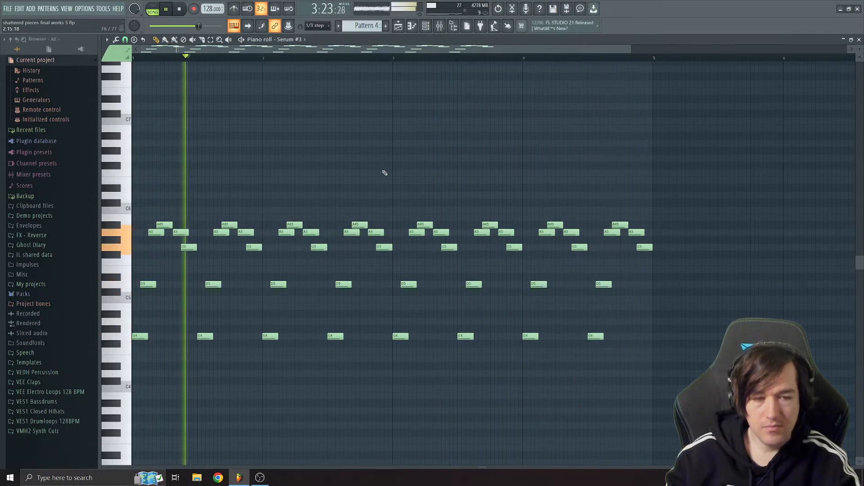
key(space)
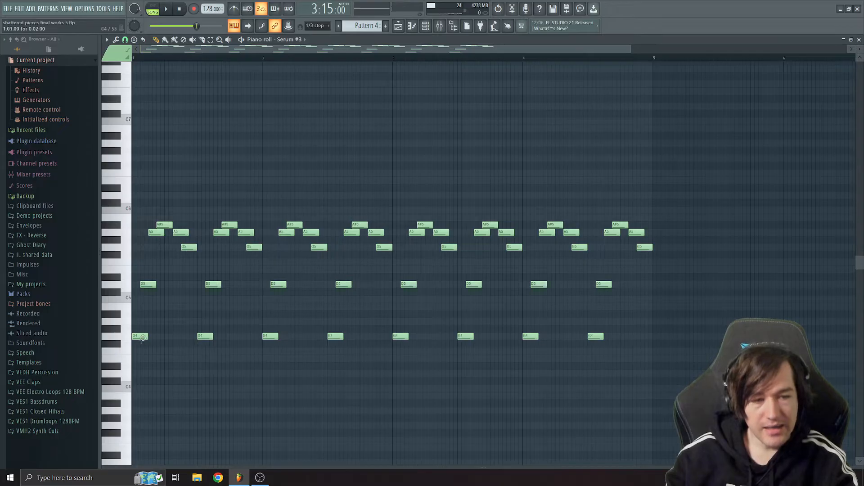
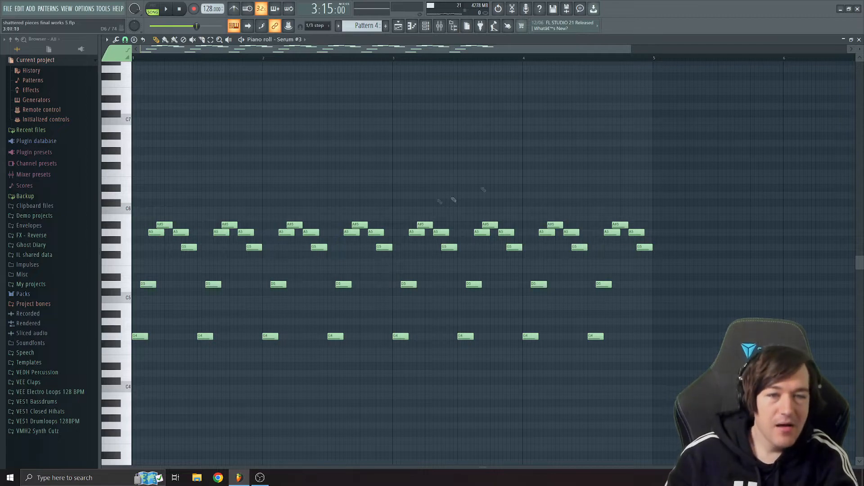
Leave the piano roll, bring up the Serum #3 synth, and search its preset browser for "velo" without loading a preset.
click(859, 39)
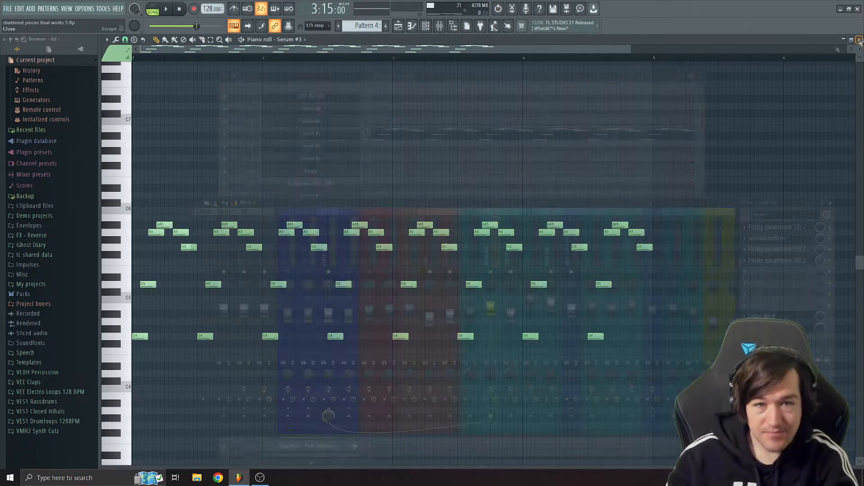
drag(494, 116, 486, 154)
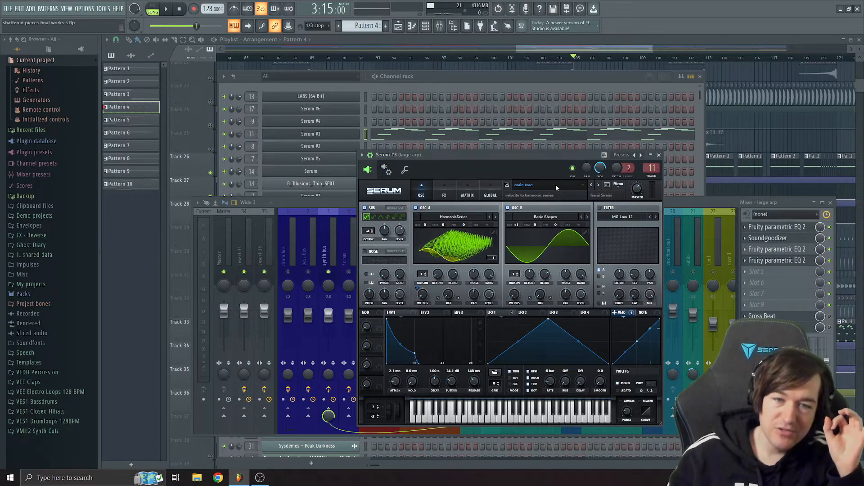
click(607, 185)
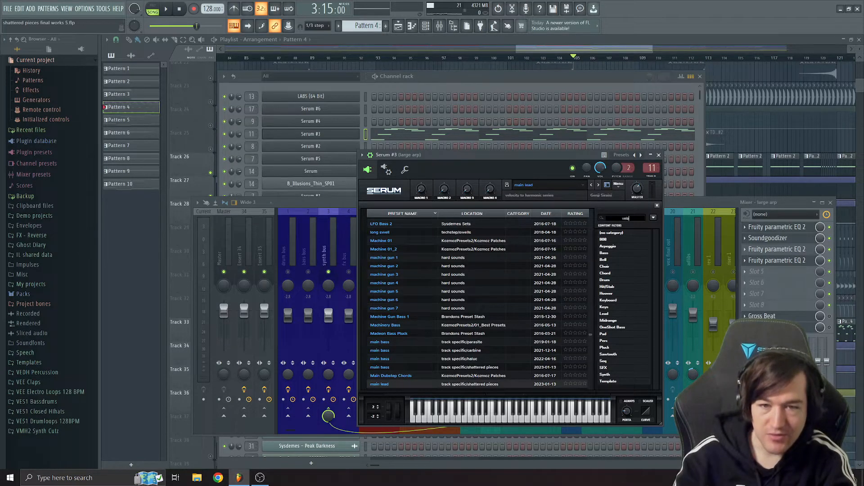
key(Return)
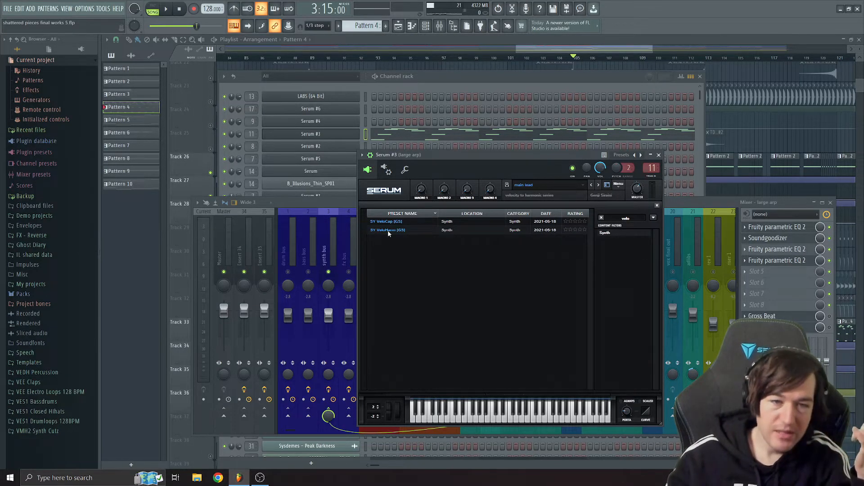
click(658, 206)
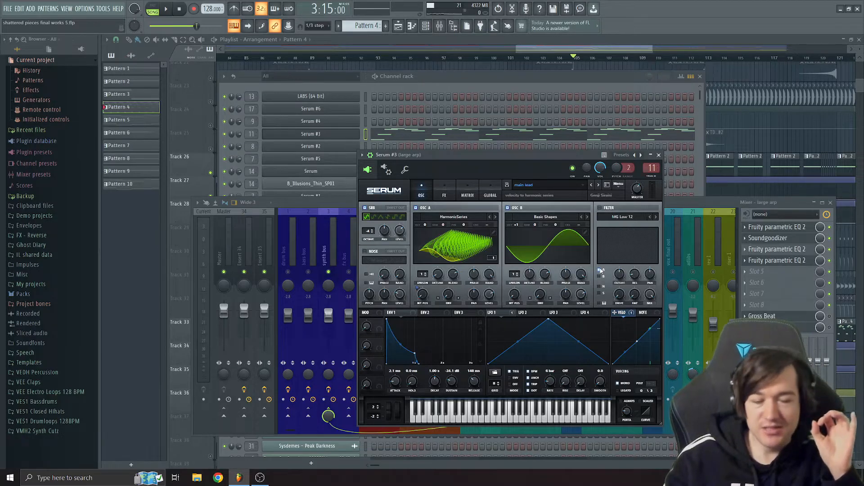
Examine oscillator A's HarmonicSeries wavetable in both the 2D and 3D displays.
click(441, 256)
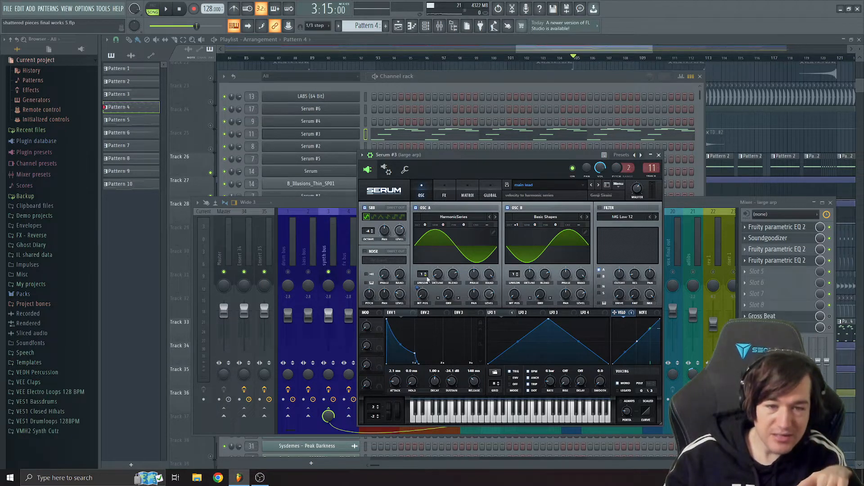
click(446, 254)
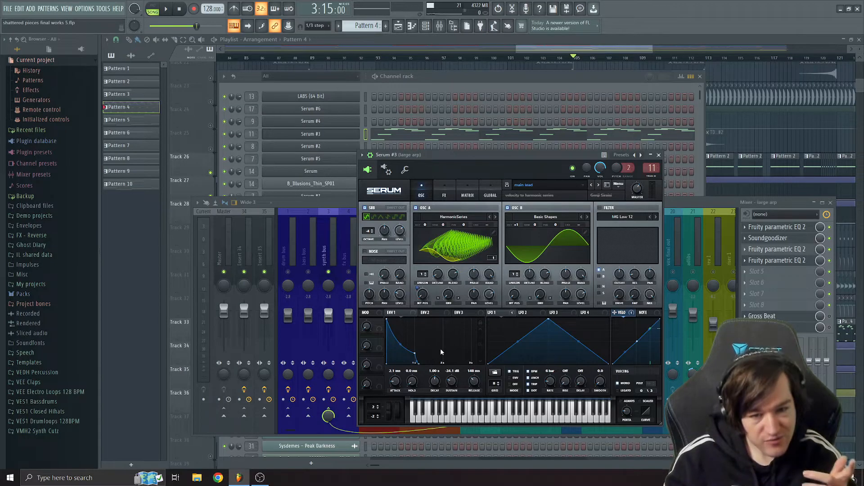
Switch off oscillator B, the sub oscillator and the distortion effect in Serum #3, and play oscillator A without them.
click(508, 207)
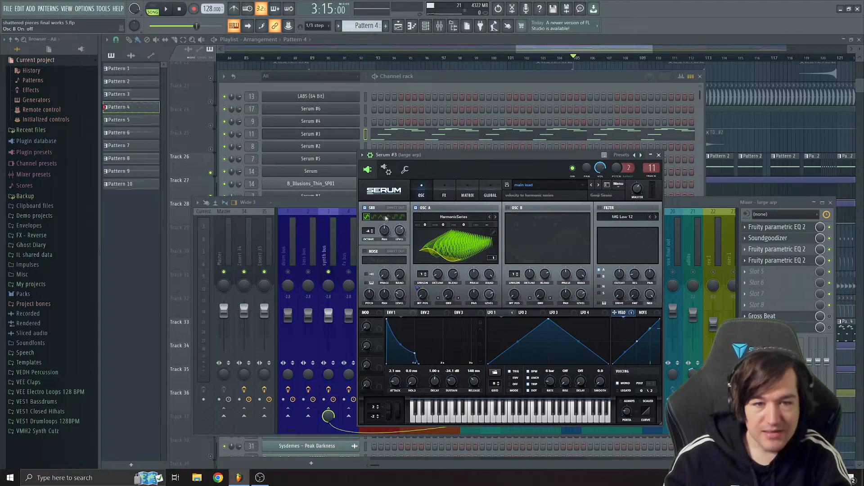
click(365, 208)
click(448, 194)
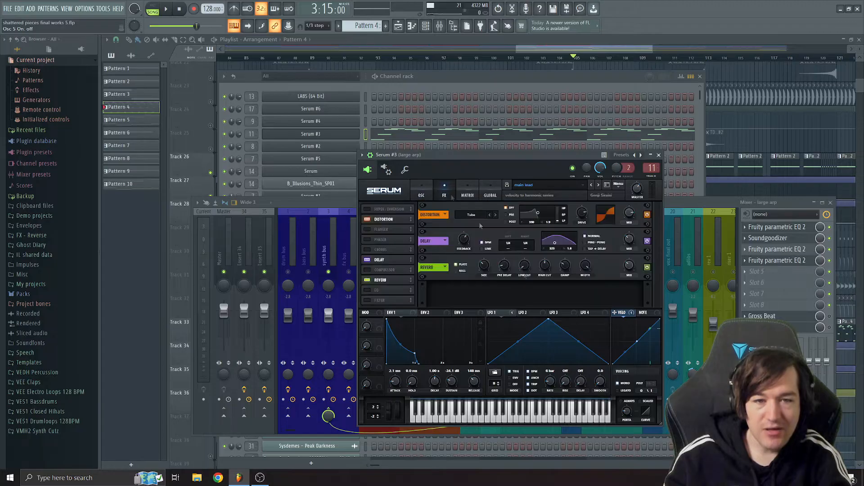
key(space)
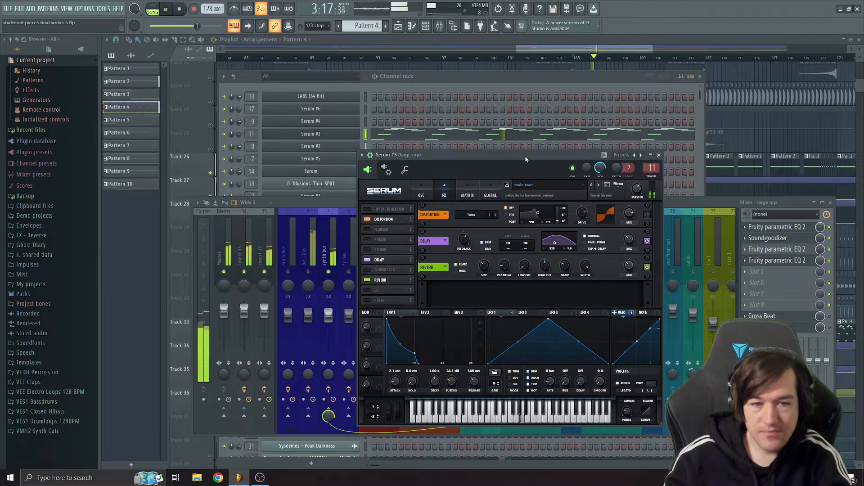
click(421, 195)
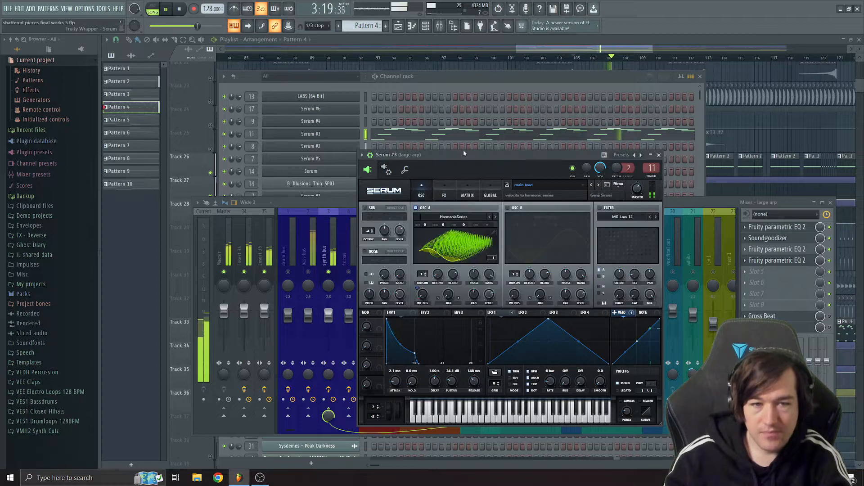
drag(459, 155, 451, 153)
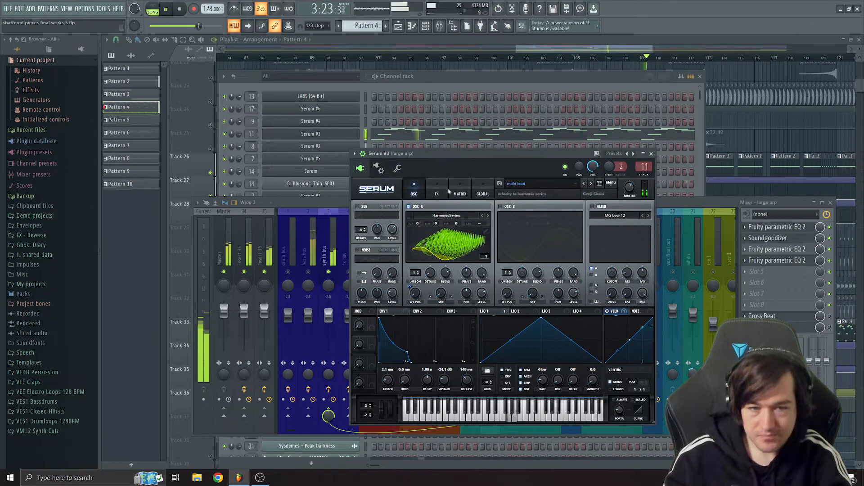
key(space)
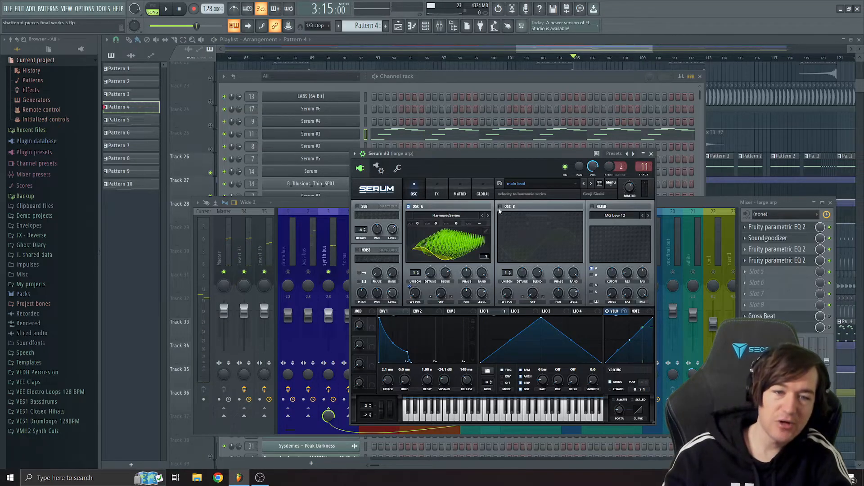
Switch oscillator B back on in Serum #3 and play the arp to hear it added.
click(500, 206)
drag(518, 158, 513, 158)
key(space)
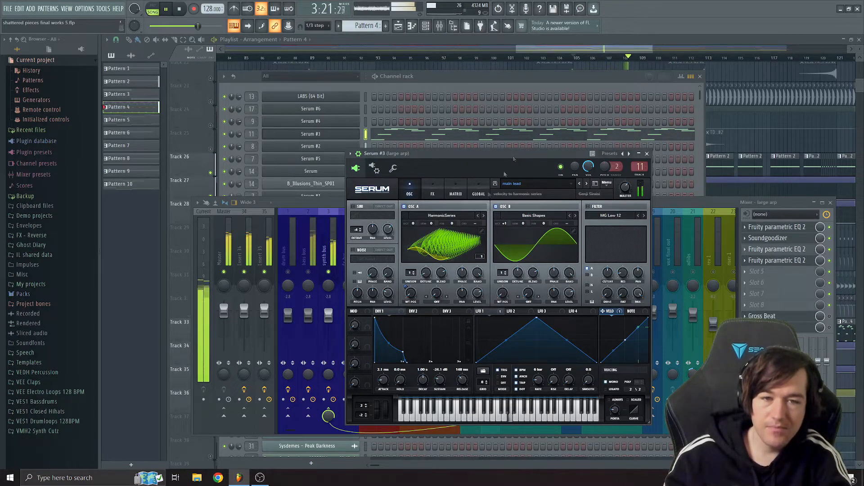
key(space)
Glance at Serum #3's effects, switch the sub oscillator back on, and play the arp with it.
click(433, 193)
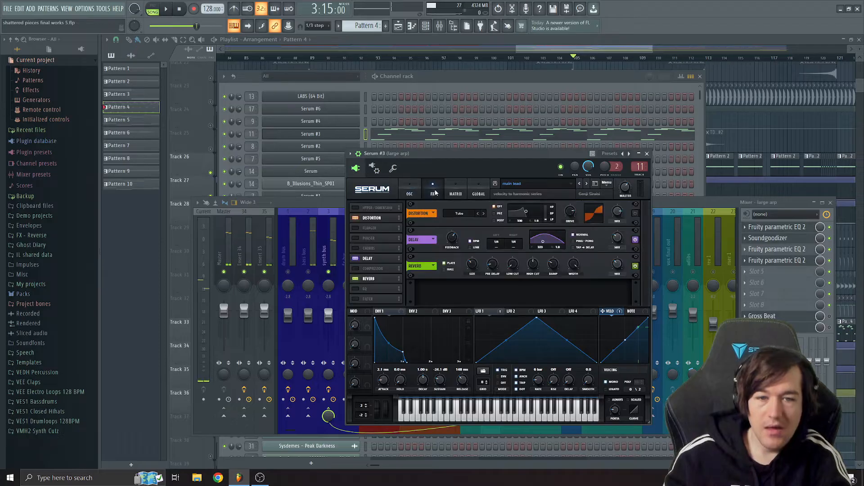
click(410, 193)
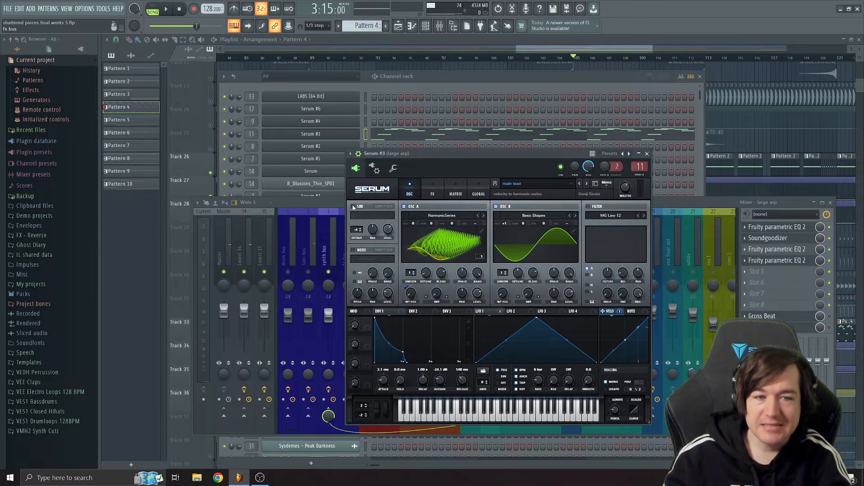
click(353, 206)
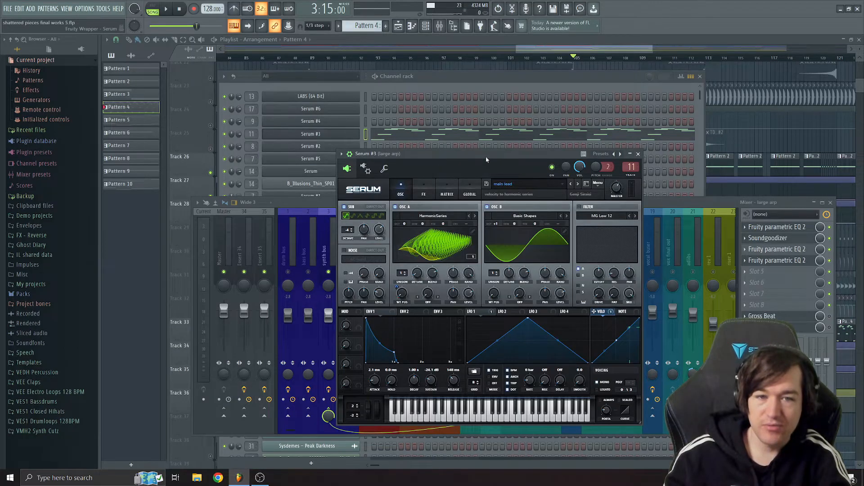
key(space)
key(space)
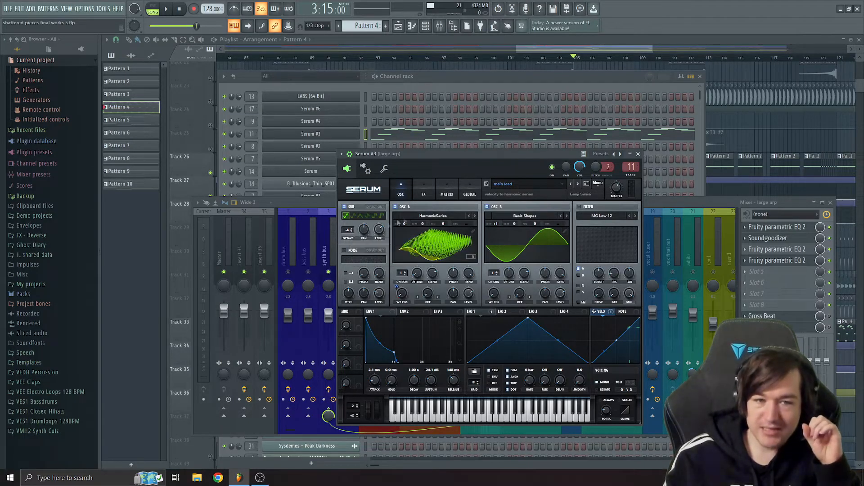
Switch the distortion effect back on in Serum #3, play the arp with it, and return to the oscillator page.
click(424, 193)
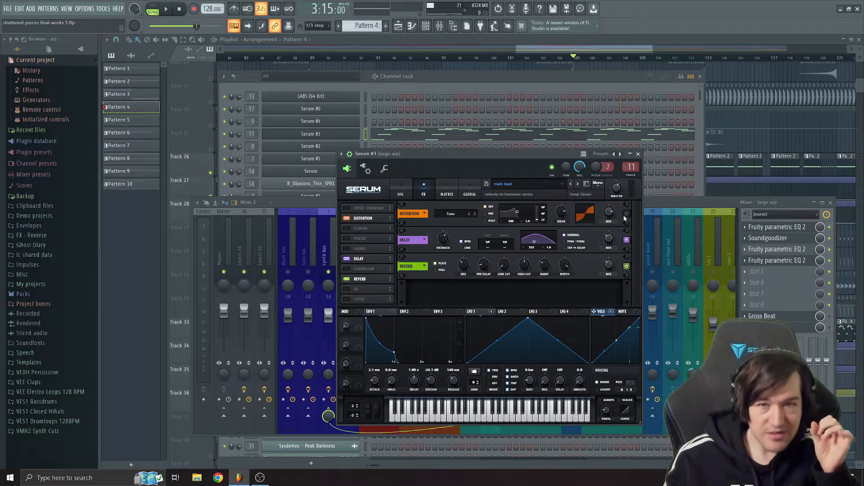
drag(540, 158, 519, 157)
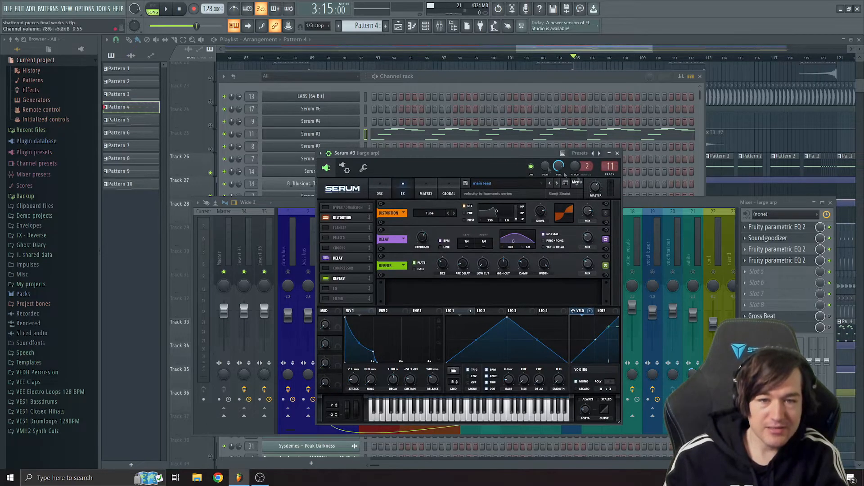
key(space)
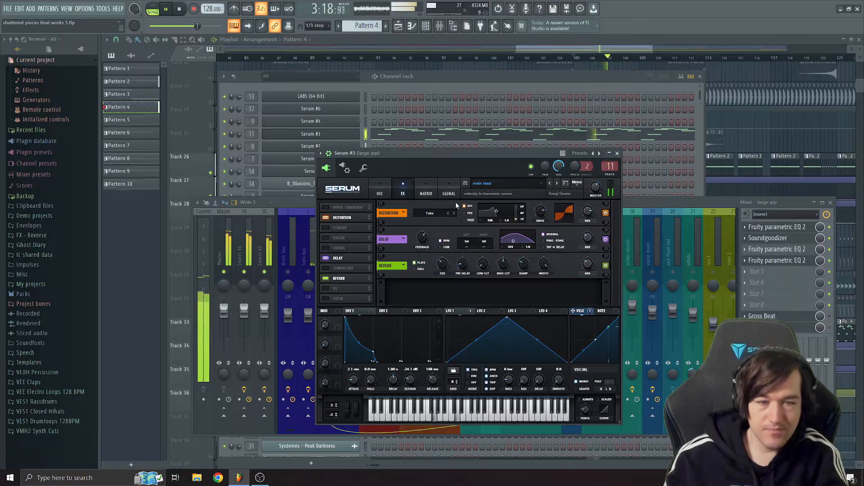
click(380, 194)
drag(438, 156, 449, 155)
key(space)
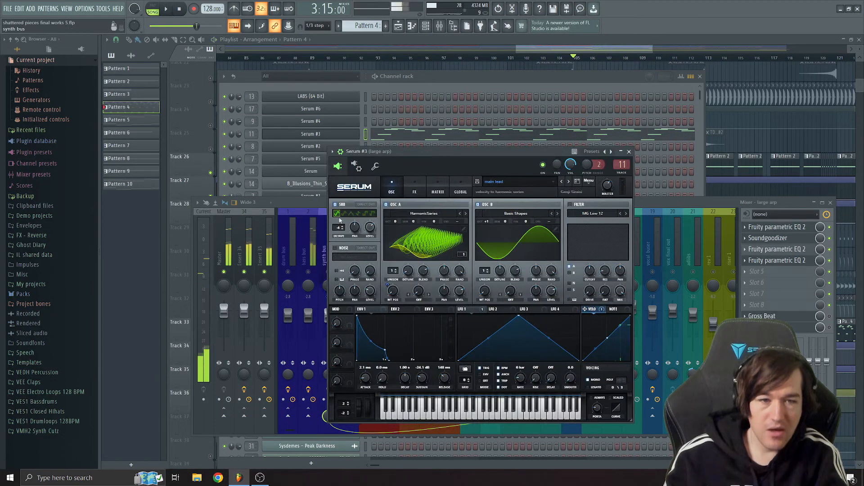
Play the arp with Serum #3's sub oscillator switched off, and again with it switched back on, to compare the sound.
click(335, 205)
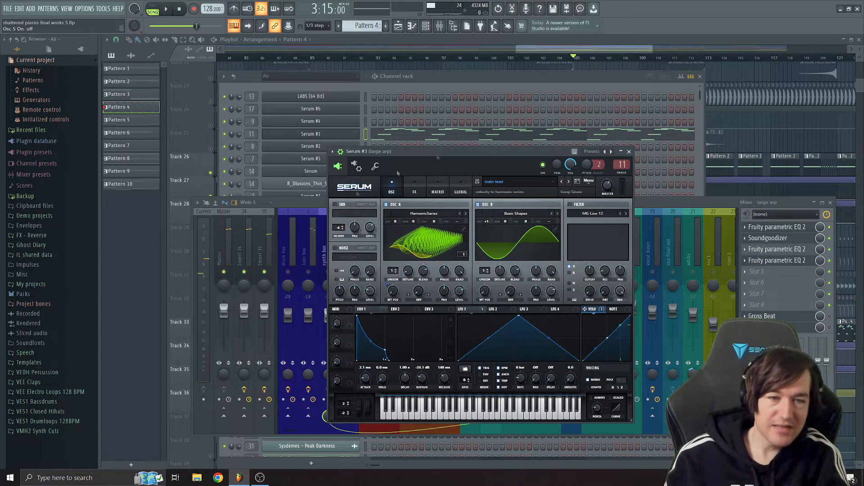
key(space)
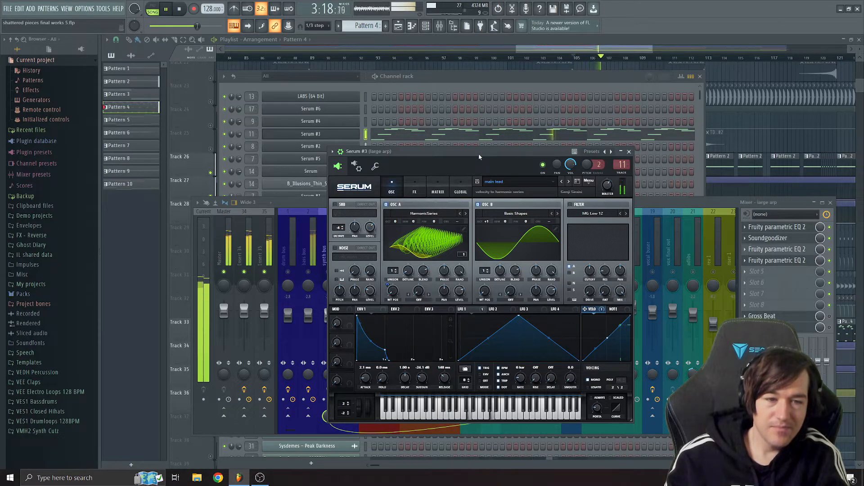
key(space)
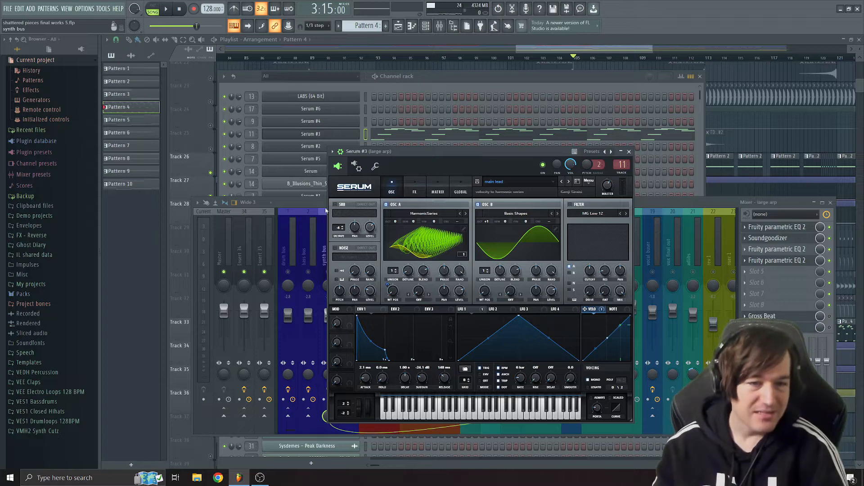
click(334, 205)
drag(434, 152, 414, 156)
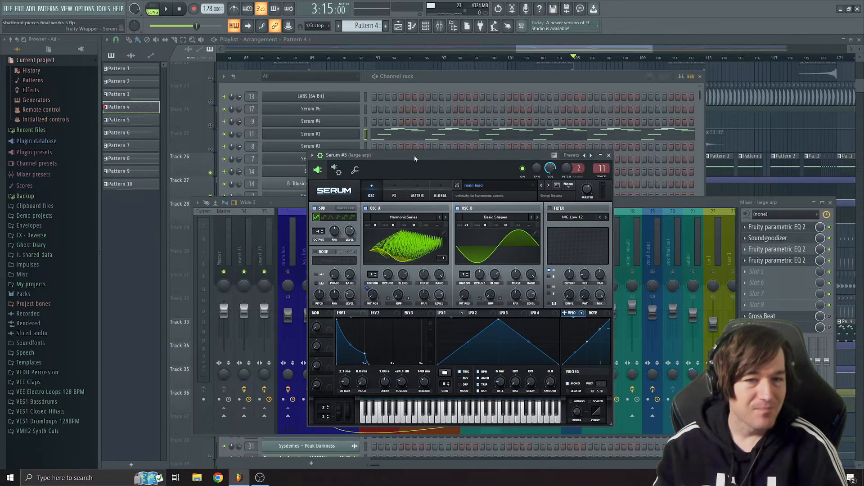
key(space)
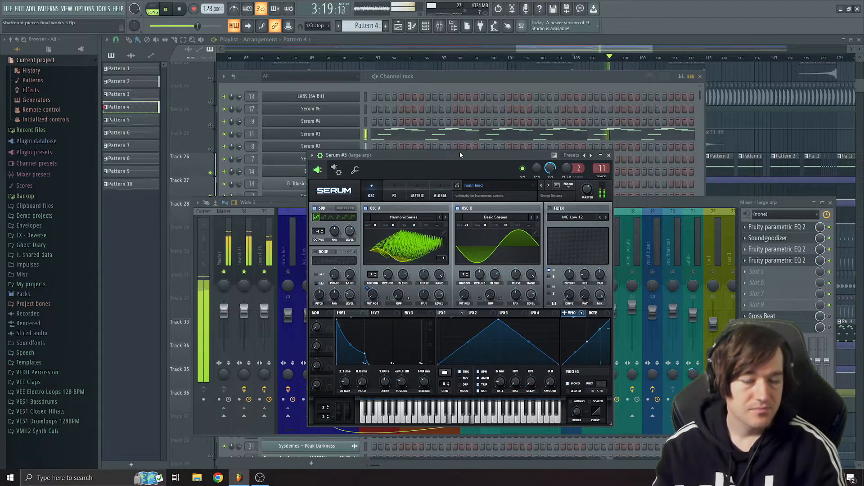
drag(462, 155, 470, 156)
key(space)
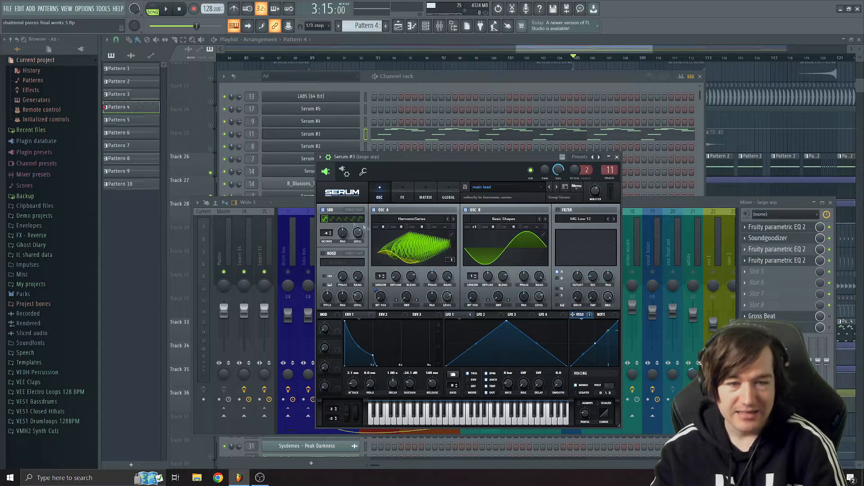
Review Serum #3's effects, the first parametric EQ on the large arp mixer track, and the sub oscillator level.
click(404, 194)
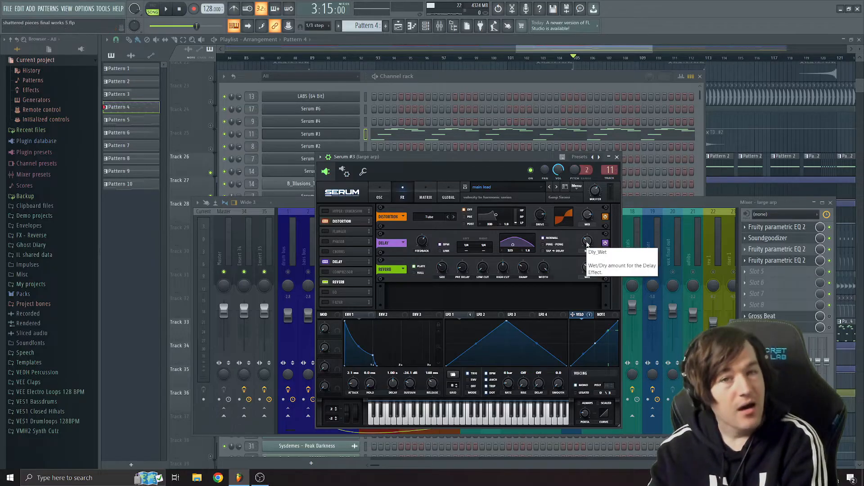
click(776, 226)
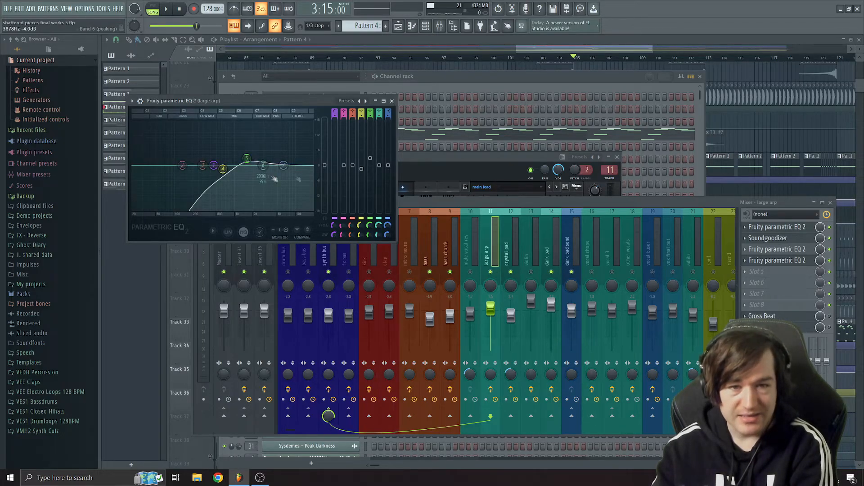
click(455, 157)
click(380, 195)
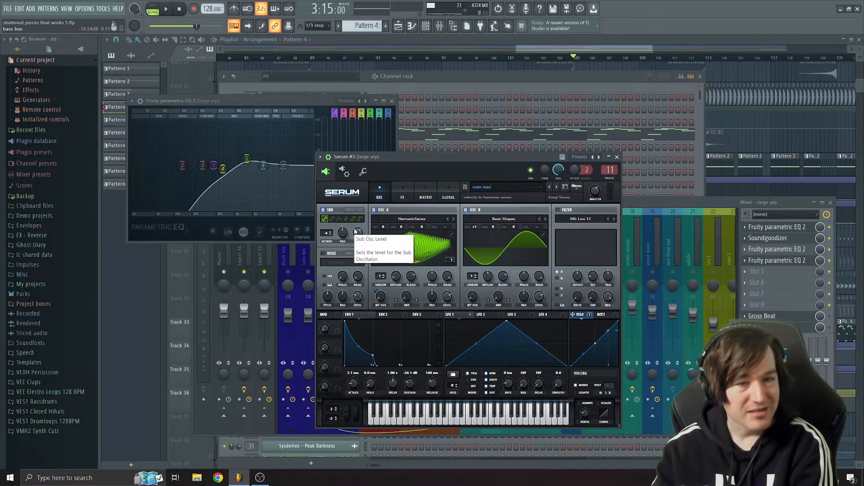
Inspect the Soundgoodizer and the three Fruity parametric EQ 2 curves on the large arp mixer track.
click(778, 240)
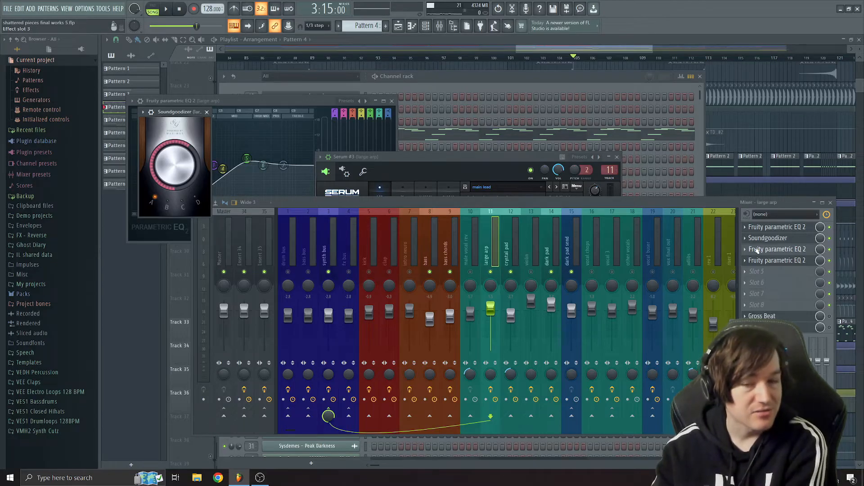
click(758, 250)
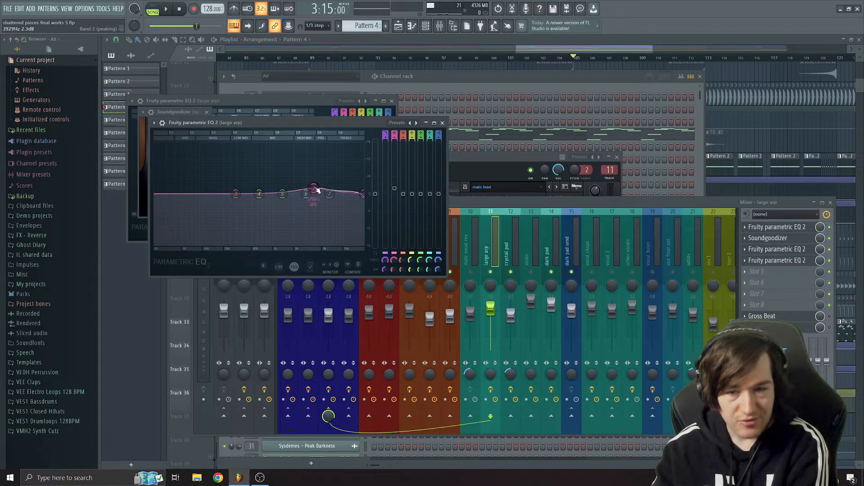
click(758, 260)
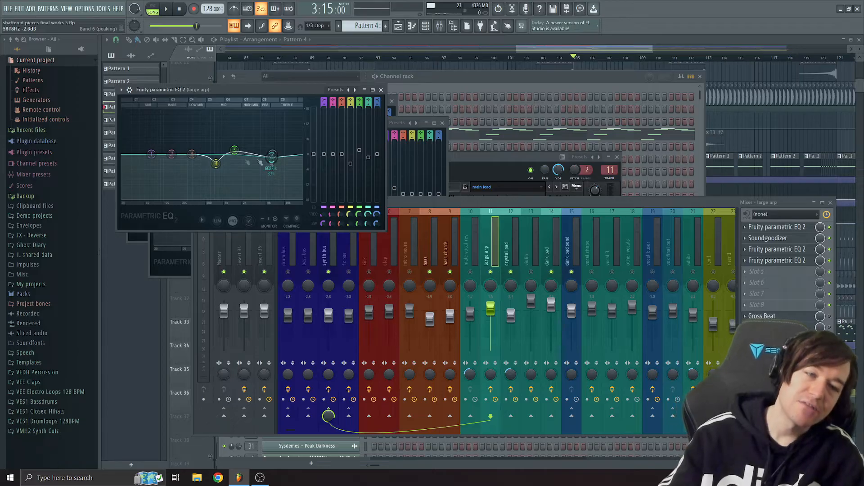
click(762, 227)
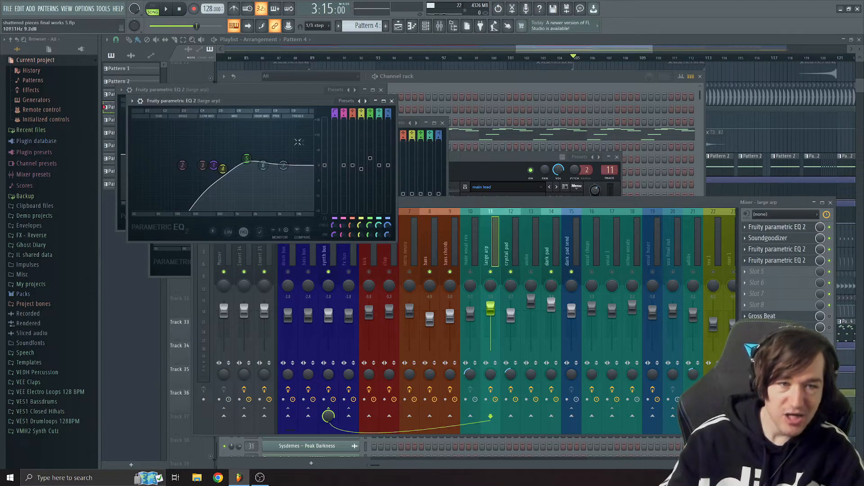
click(788, 251)
click(788, 252)
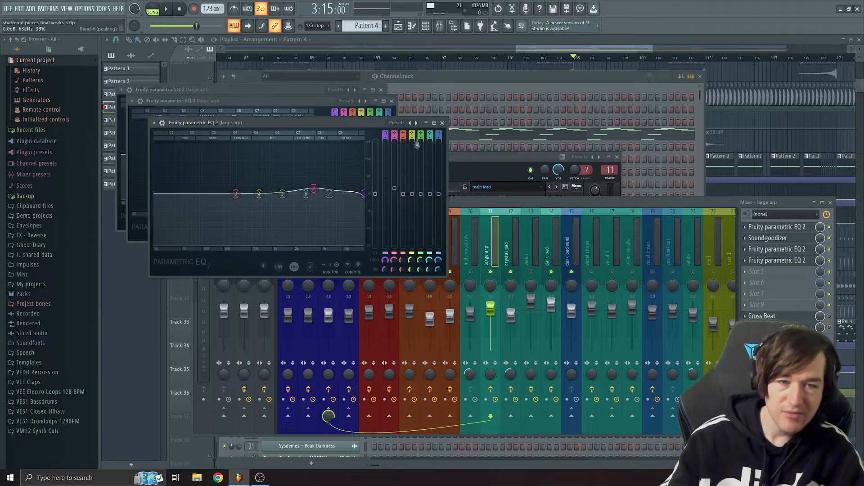
Close the first two parametric EQs, examine the large arp's last EQ curve, and close it as well.
click(442, 122)
click(395, 101)
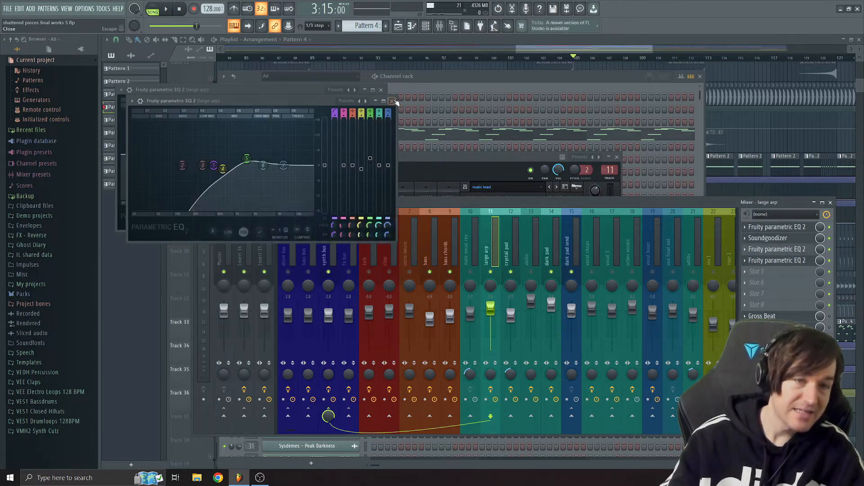
drag(307, 89, 507, 192)
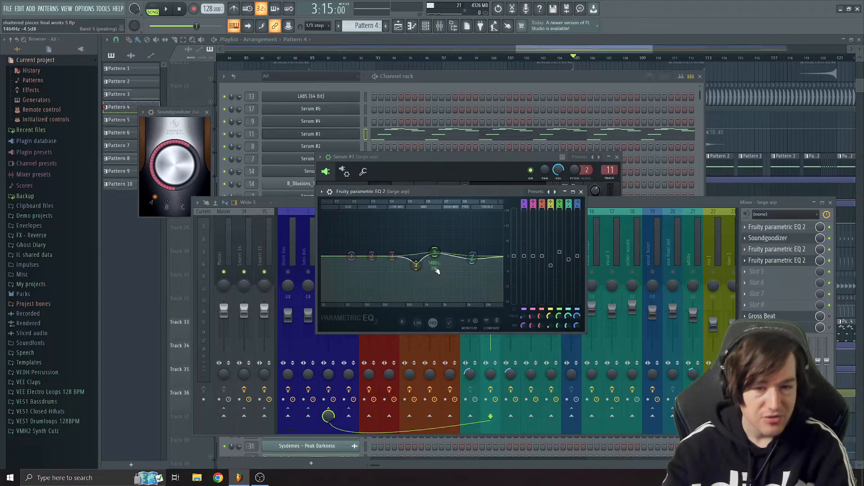
click(580, 192)
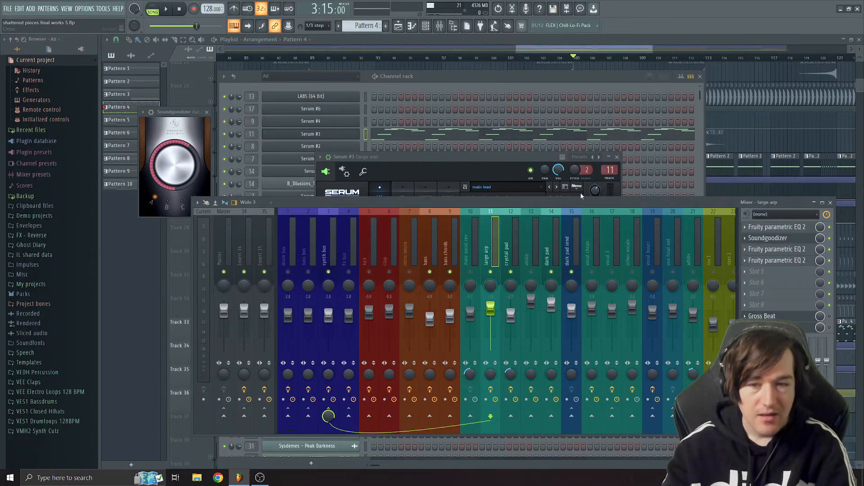
Open Gross Beat on the large arp mixer track and view its Sidechain volume envelope.
click(787, 317)
click(786, 317)
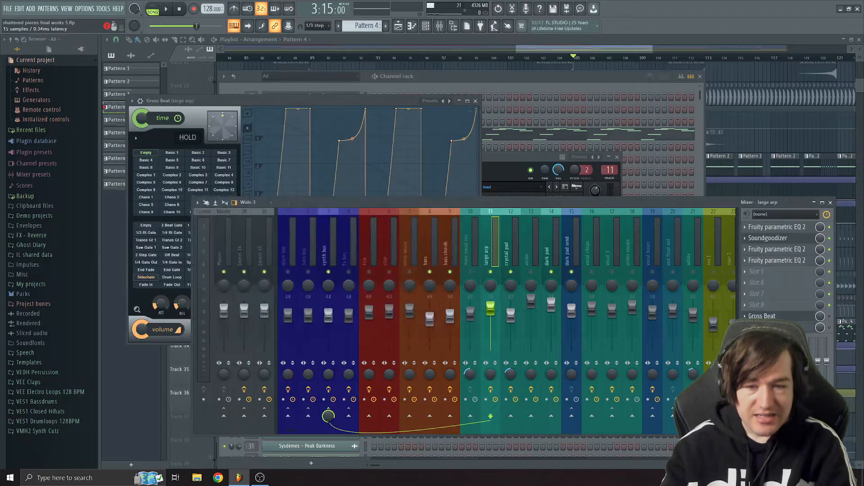
drag(389, 98, 390, 200)
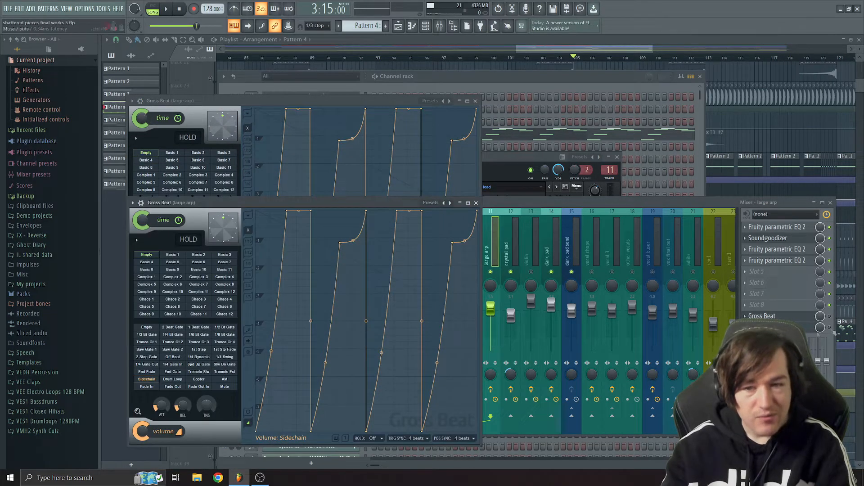
click(705, 297)
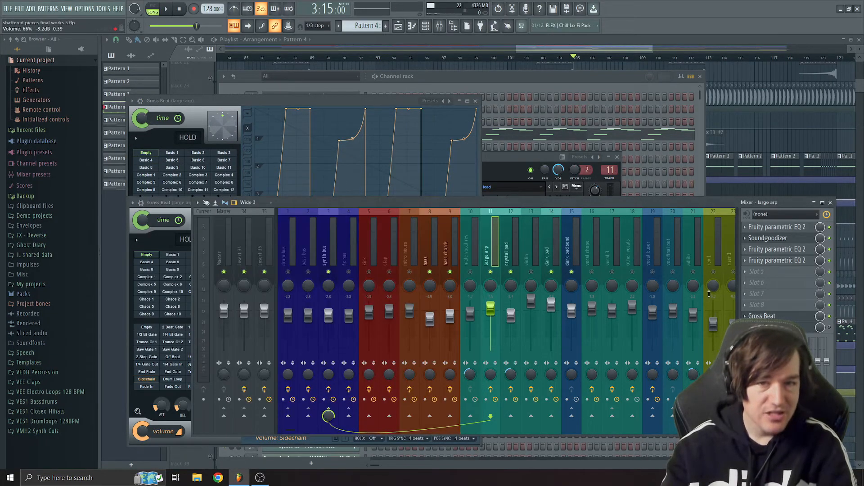
Play the arp section twice to hear it through the large arp mixer track.
key(space)
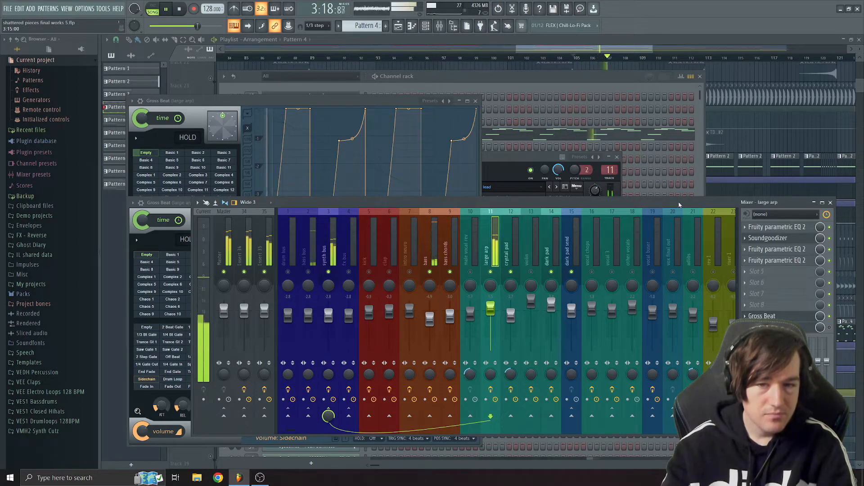
key(space)
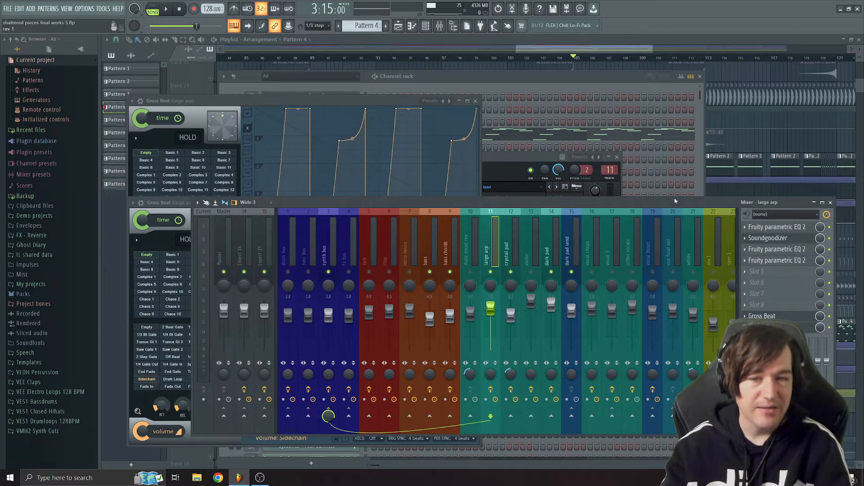
key(space)
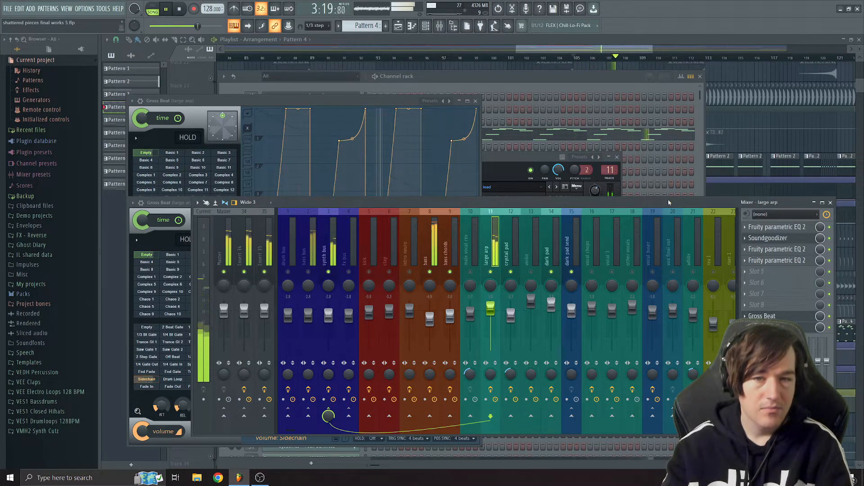
key(space)
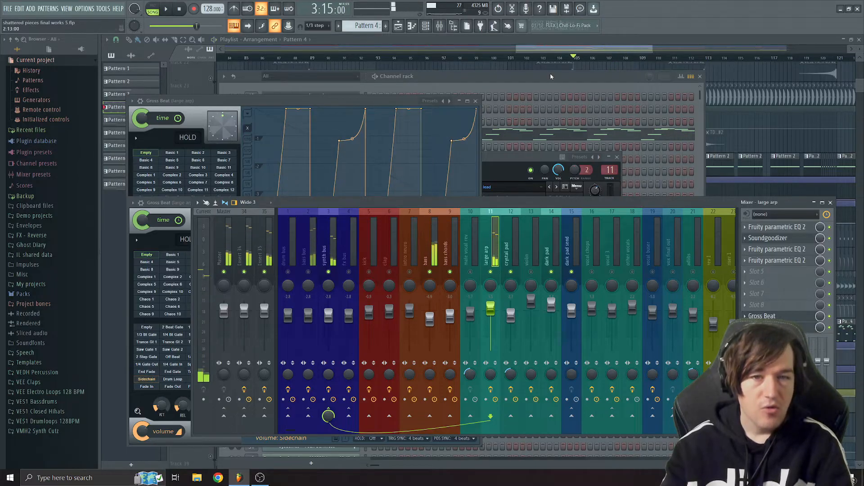
Open Serum #3's piano roll in Pattern 4, audition the opening G4, D5 and A5 notes, and play the arp.
click(550, 74)
right_click(333, 134)
click(377, 133)
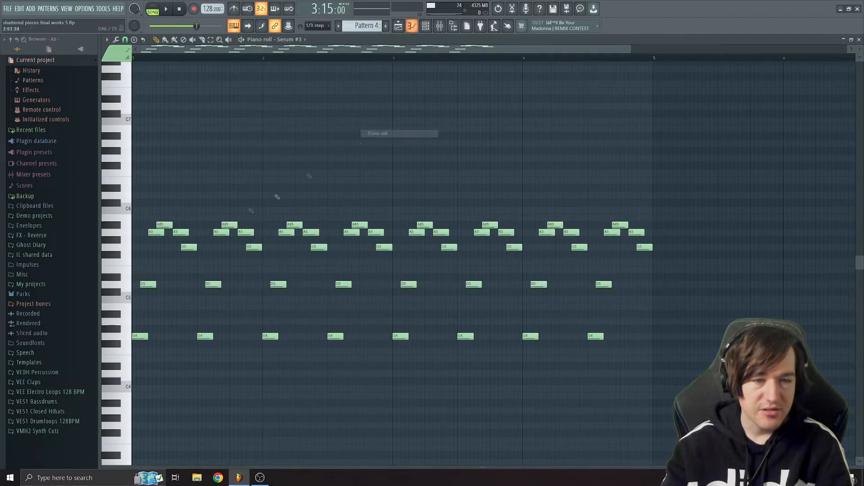
click(141, 337)
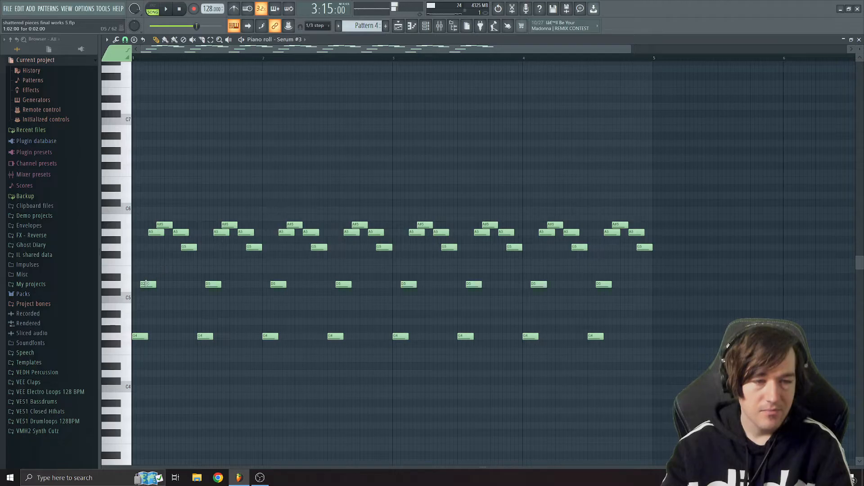
click(146, 283)
click(151, 234)
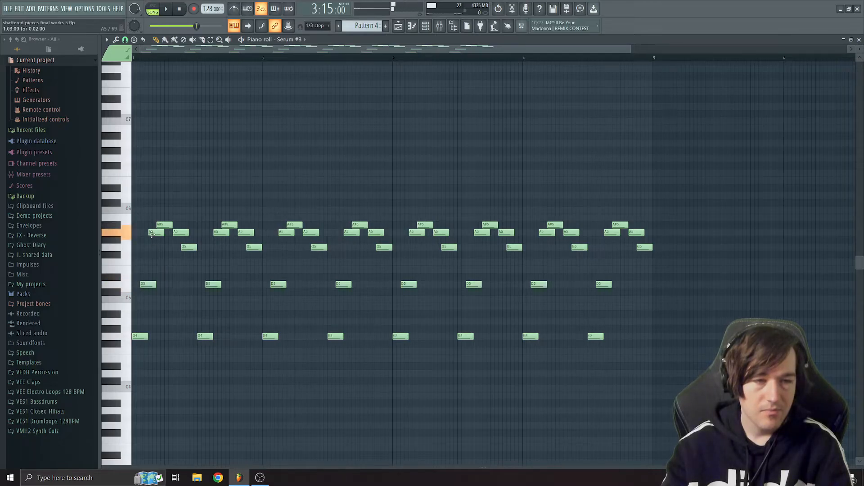
key(space)
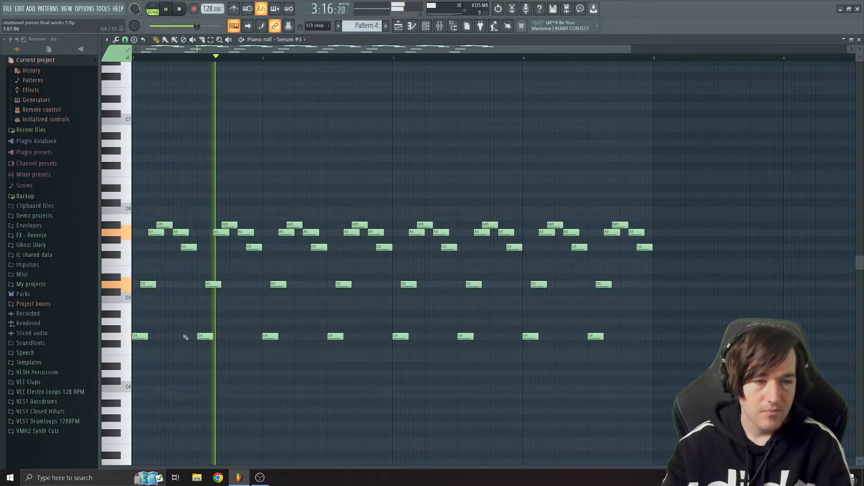
key(space)
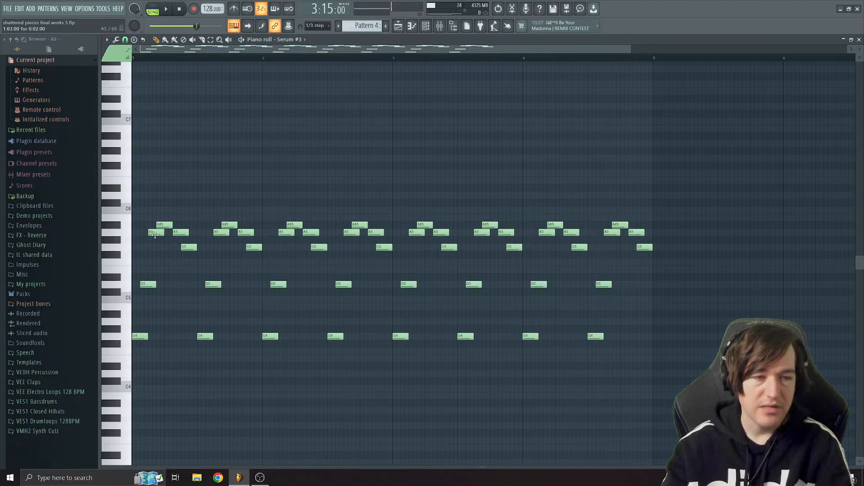
Audition the A5, A#5, A5 and G5 notes in the first two repeats of the arp.
click(161, 227)
click(181, 224)
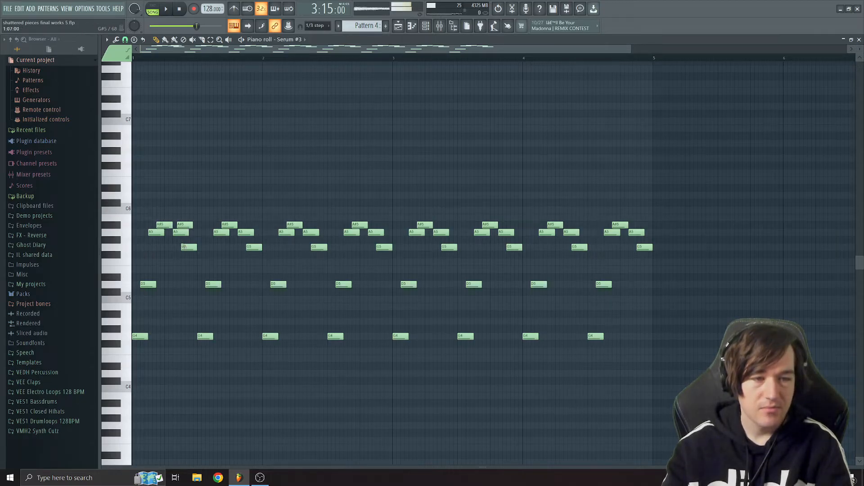
click(158, 232)
click(166, 227)
click(181, 233)
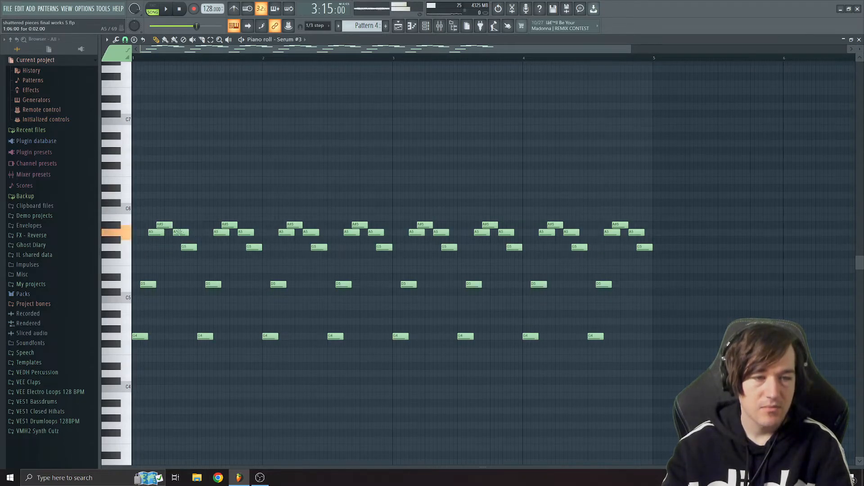
click(189, 248)
click(224, 232)
click(230, 226)
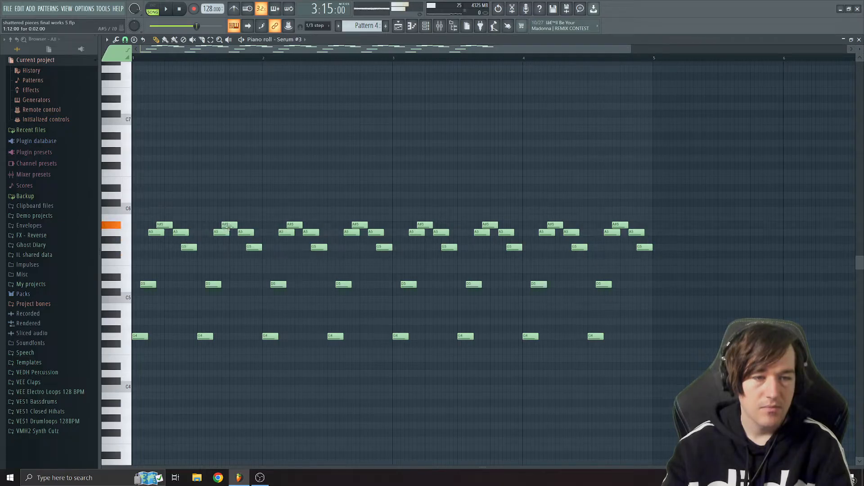
click(245, 232)
click(251, 246)
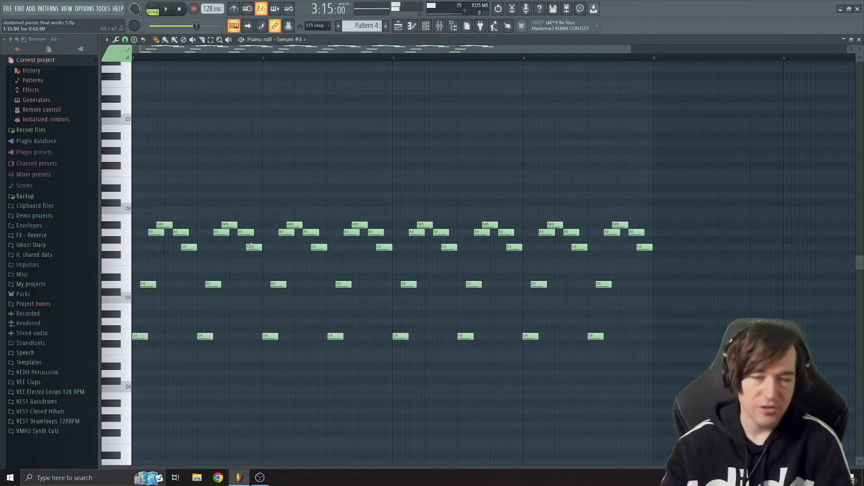
Play the arp from the song position, stop it, and audition the opening G4 and D5 notes again.
key(space)
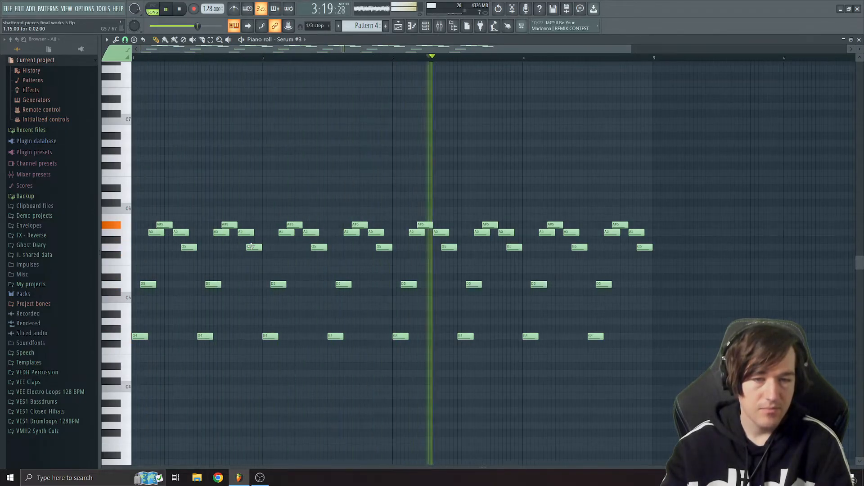
key(space)
click(138, 338)
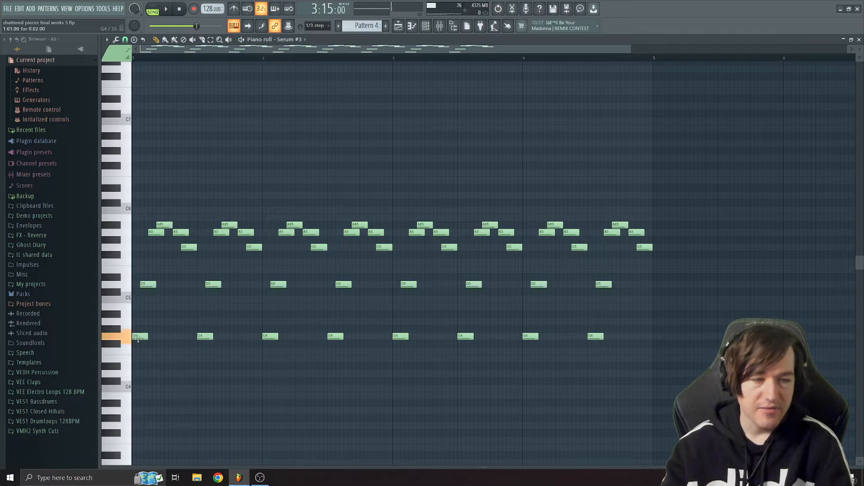
click(150, 285)
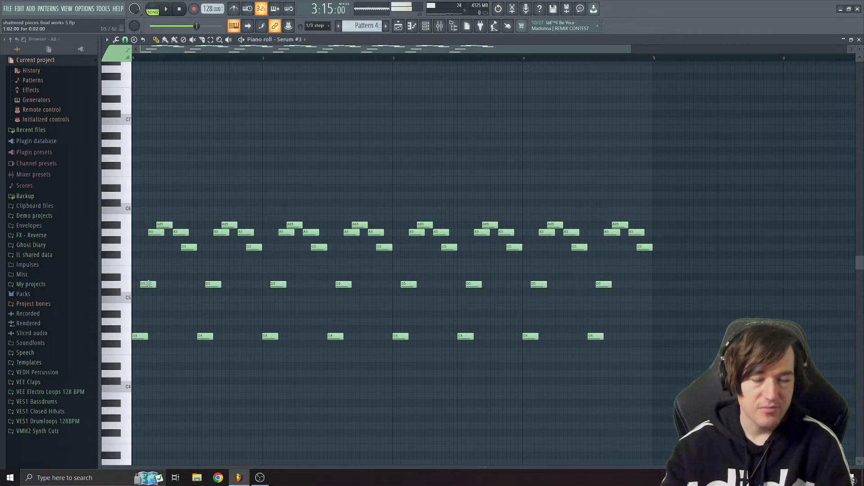
Close the piano roll, return to the playlist, and unmute Track 19 with the chopped VEH1 Reverse clips.
click(859, 41)
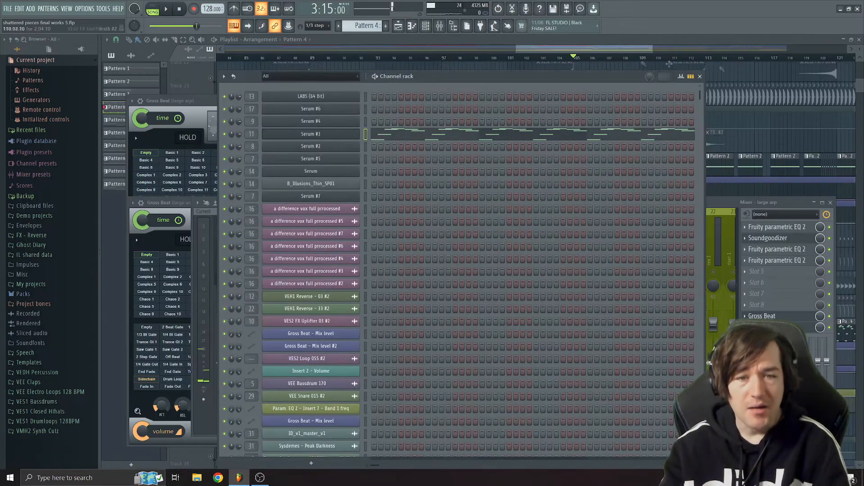
click(602, 49)
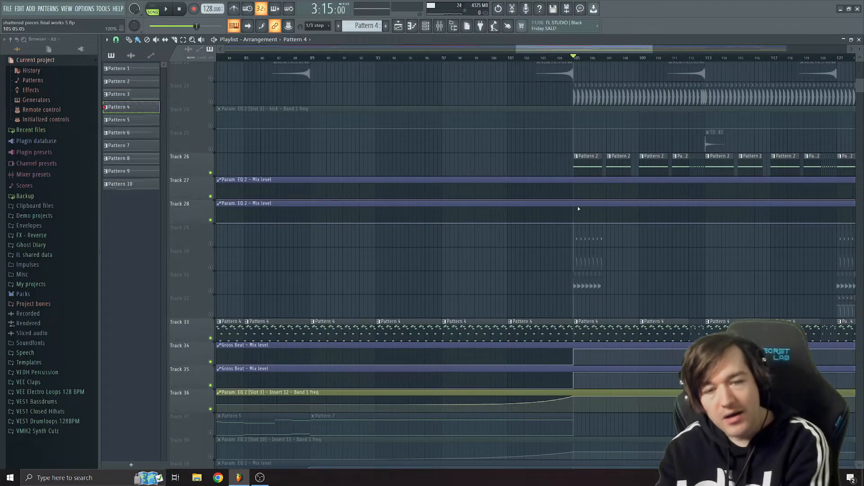
scroll(578, 208, up, 10)
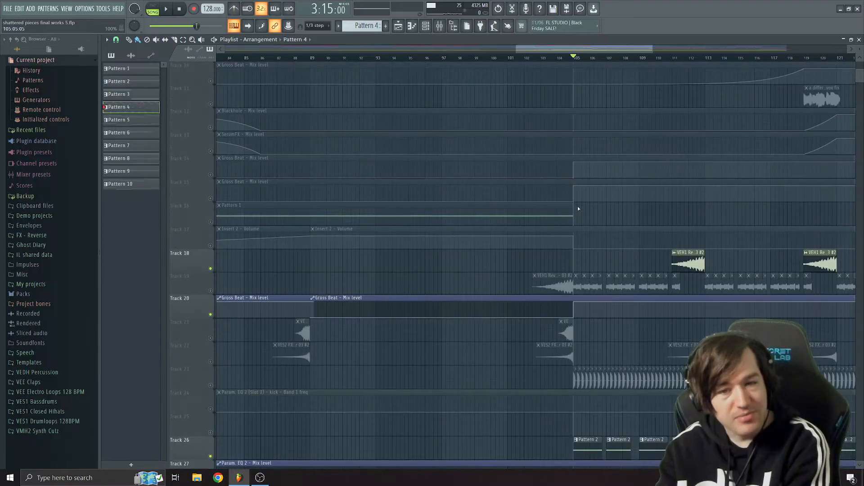
scroll(579, 209, down, 8)
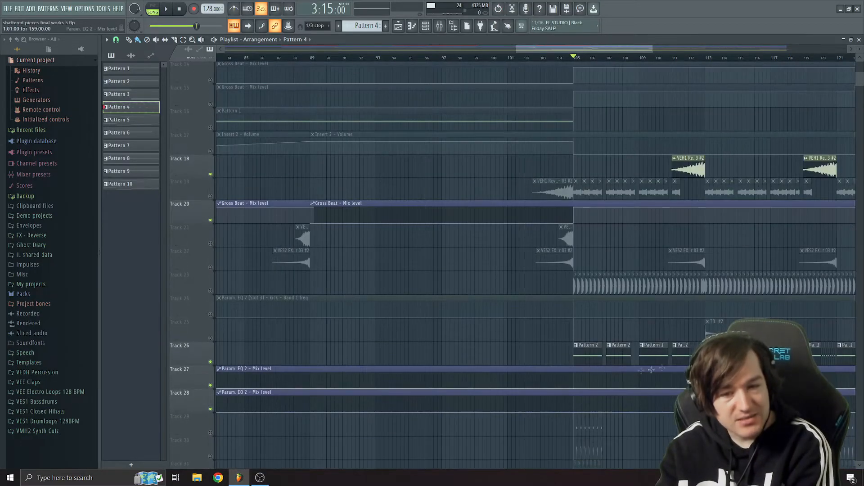
scroll(636, 315, up, 6)
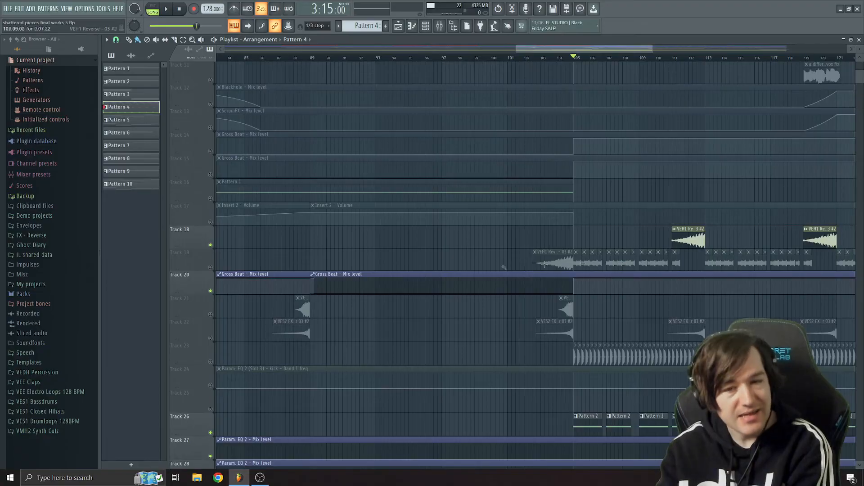
click(210, 267)
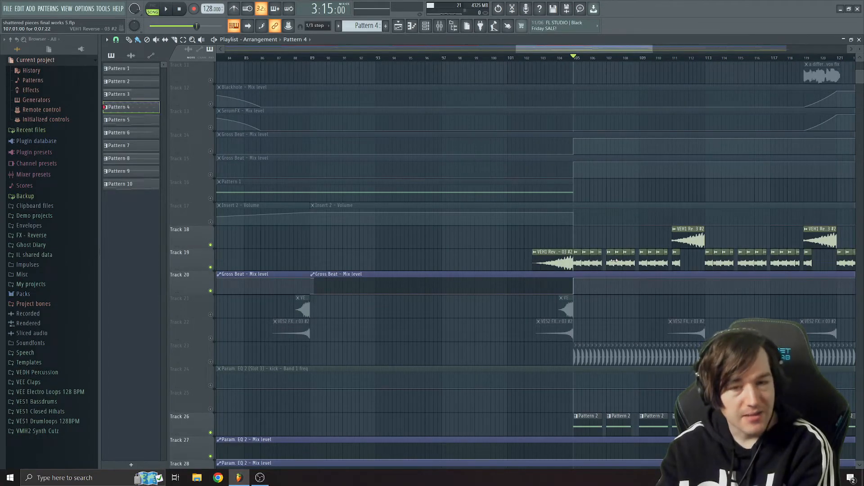
Look over the playlist tracks with the visible range widened past bar 137, and open the mixer on the large arp track.
scroll(613, 261, up, 8)
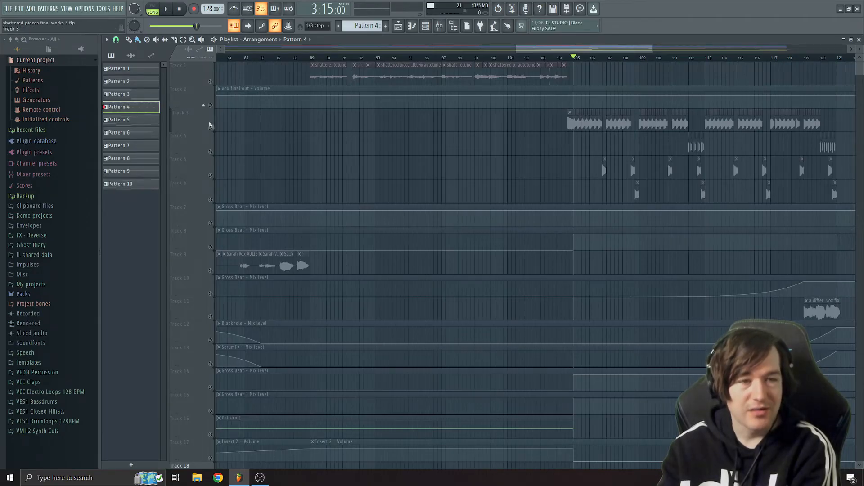
scroll(745, 128, down, 3)
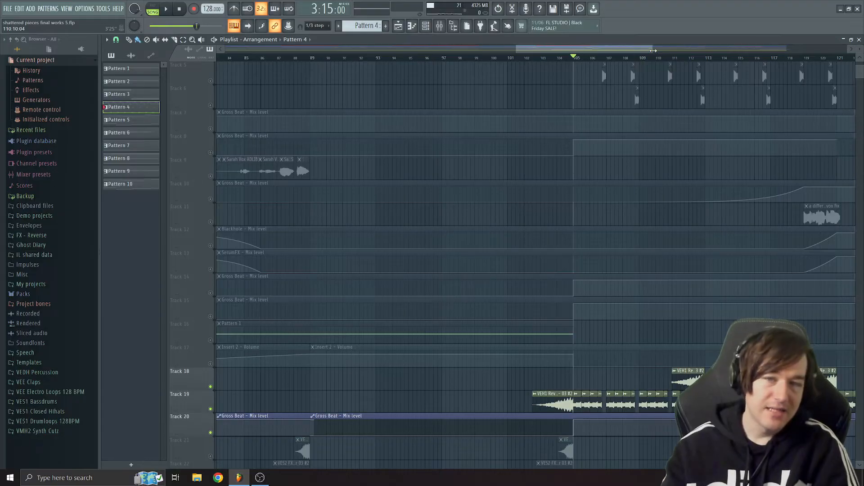
drag(653, 50, 720, 51)
scroll(679, 213, down, 12)
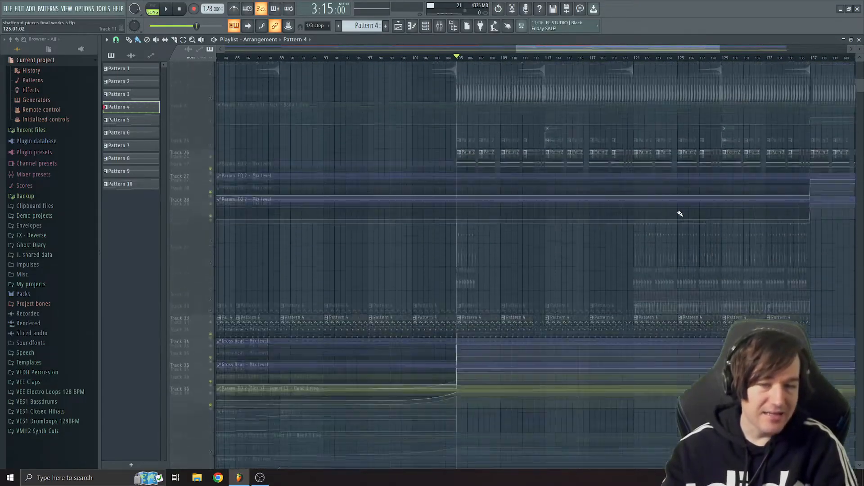
scroll(679, 214, down, 2)
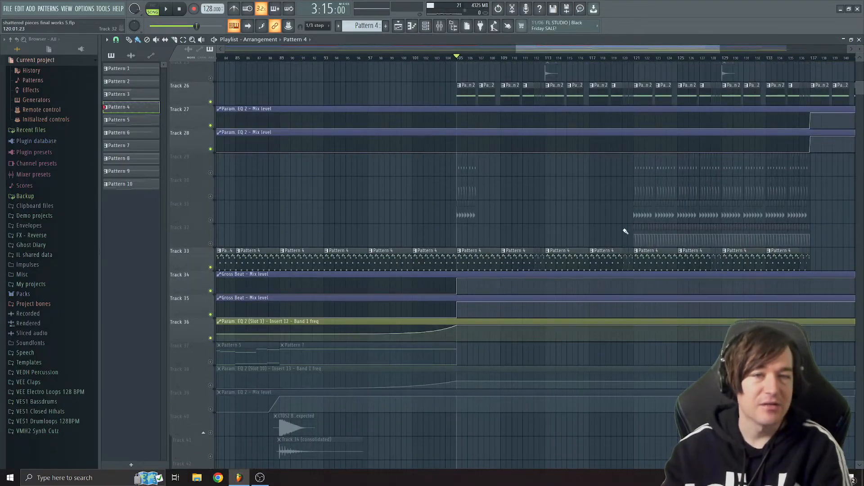
click(440, 26)
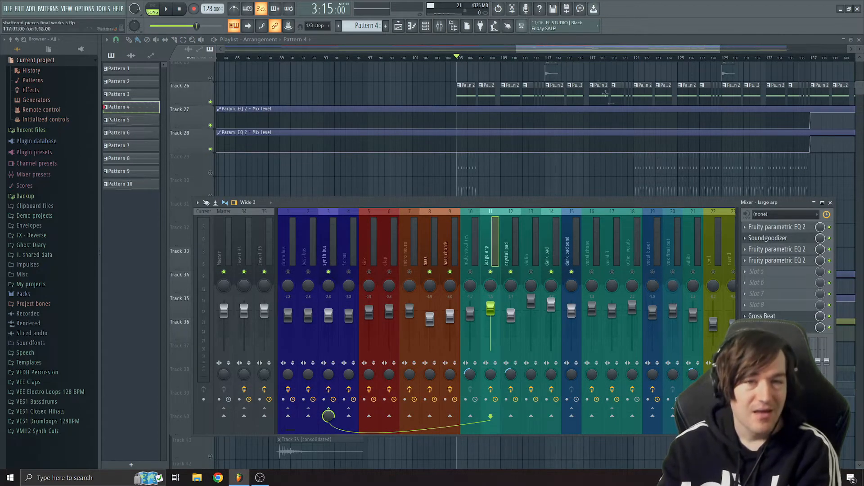
Hide the mixer and play the arrangement from bar 111 through the chopped Pattern 2 and Pattern 4 clips in bar 112.
key(F9)
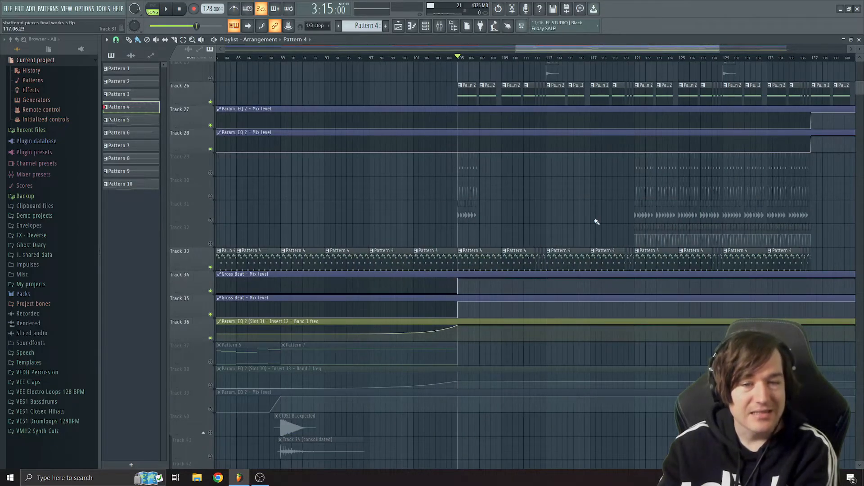
scroll(540, 189, up, 6)
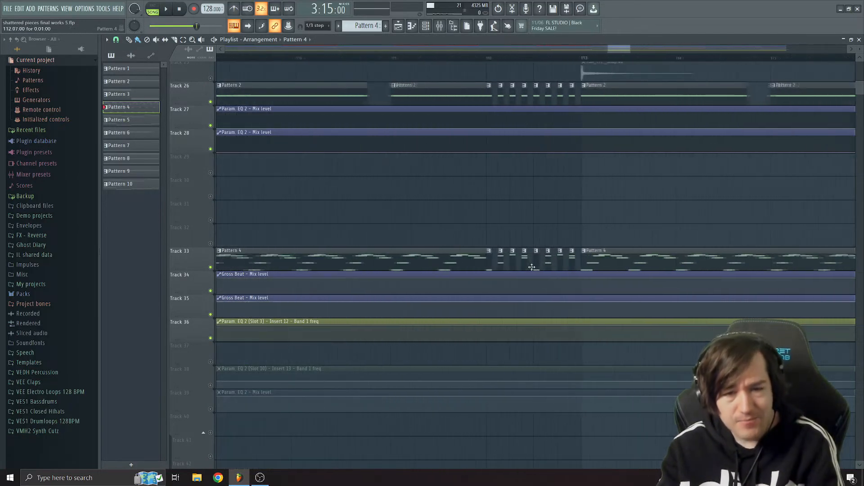
click(497, 57)
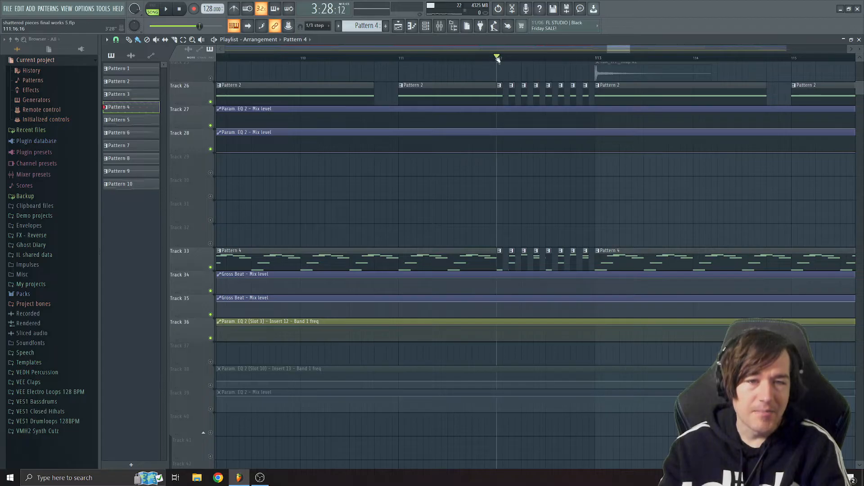
click(400, 58)
key(space)
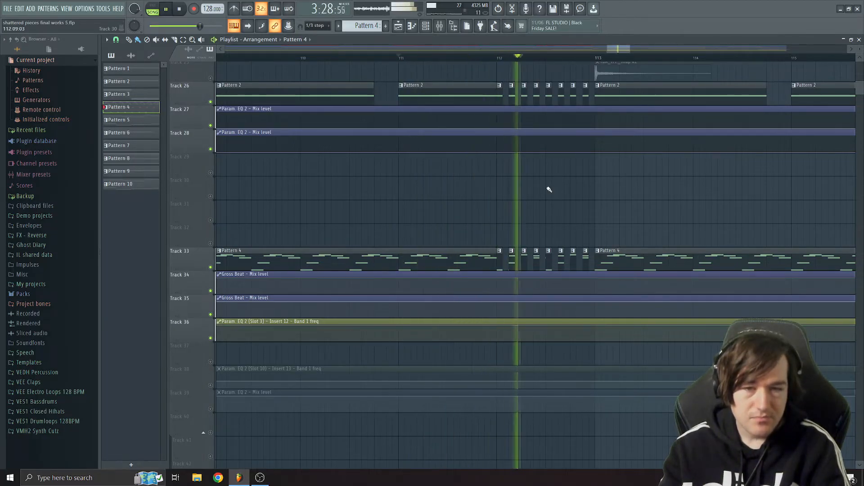
key(space)
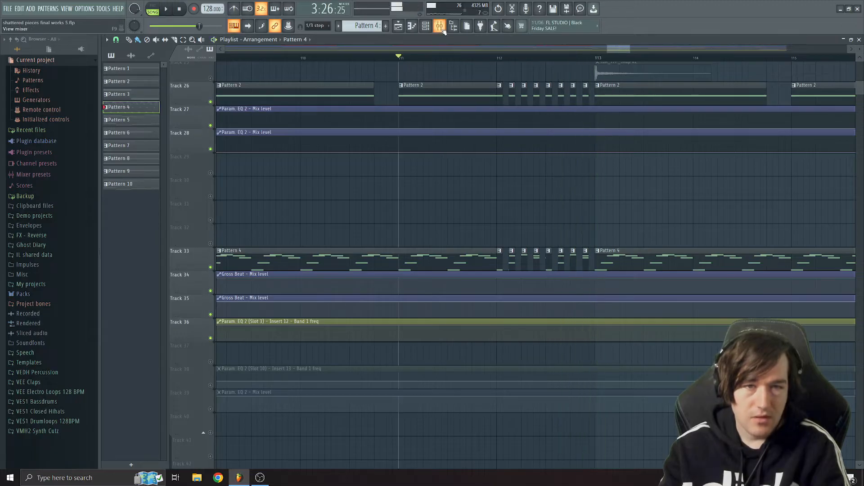
Replay the passage from bar 111, checking the mixer levels at the start and the chopped clips in the playlist.
key(F9)
key(space)
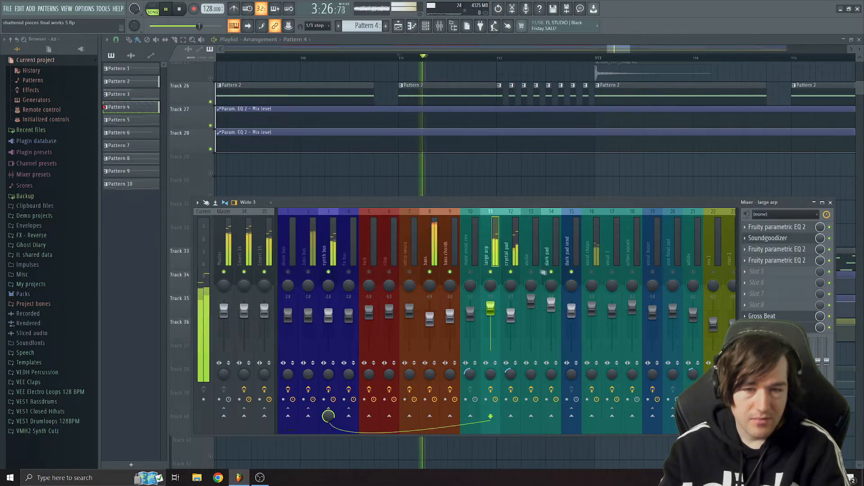
key(F9)
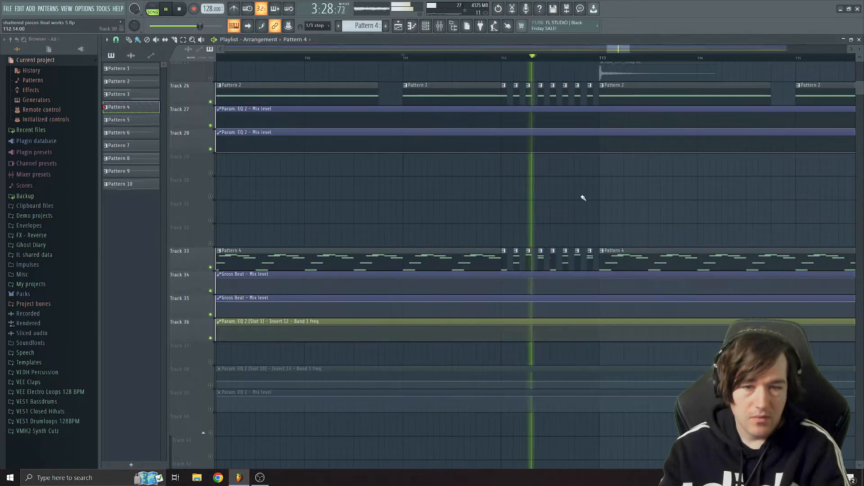
key(space)
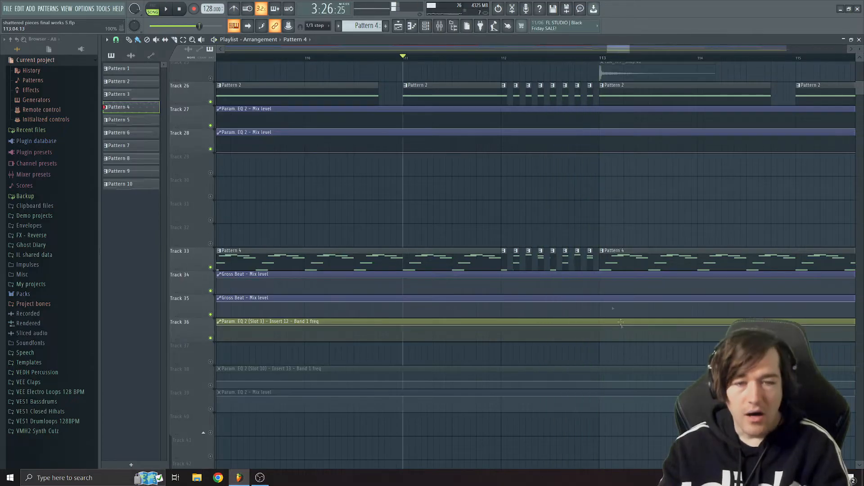
Examine the chopped Pattern 2 and Pattern 4 clips in bar 112, play them, and compare them with the chops before bar 121.
scroll(586, 272, down, 4)
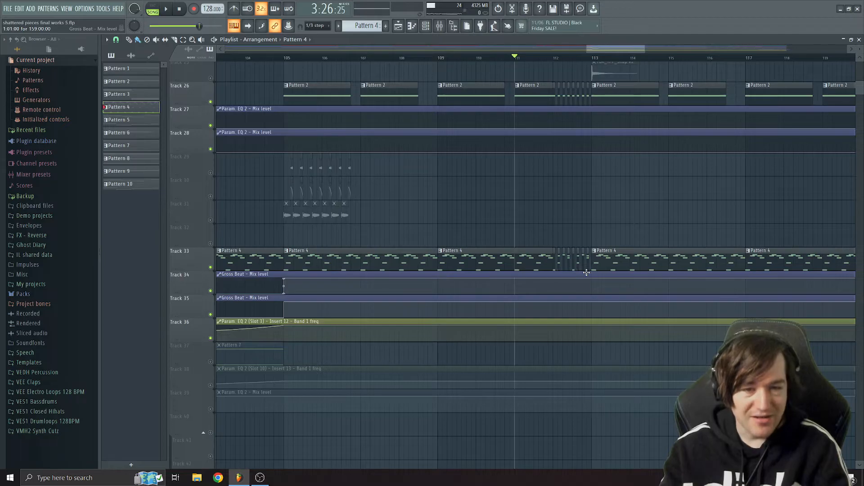
scroll(586, 272, up, 5)
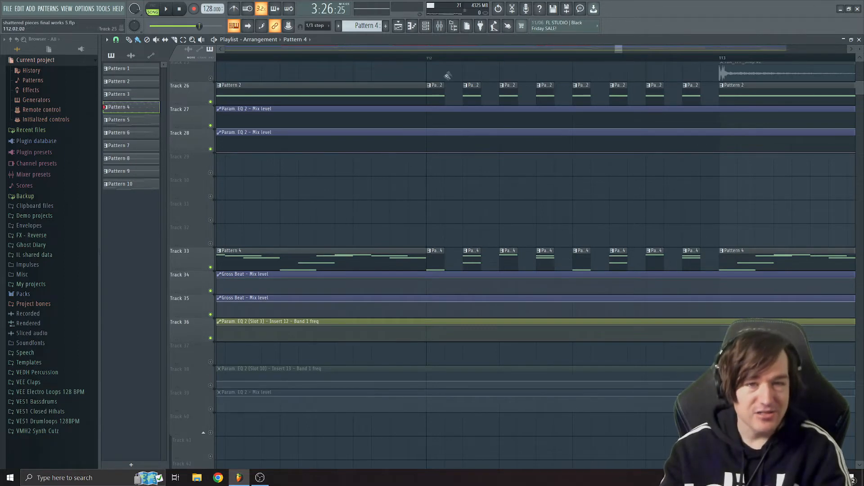
key(space)
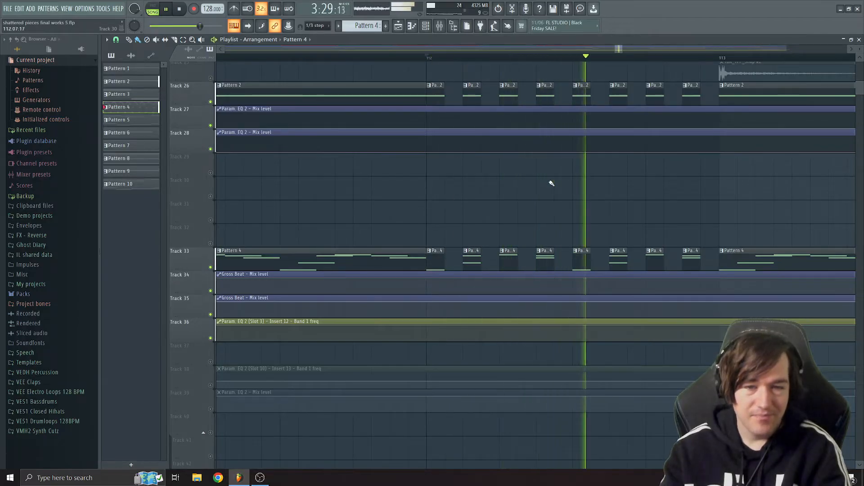
key(space)
scroll(534, 185, down, 2)
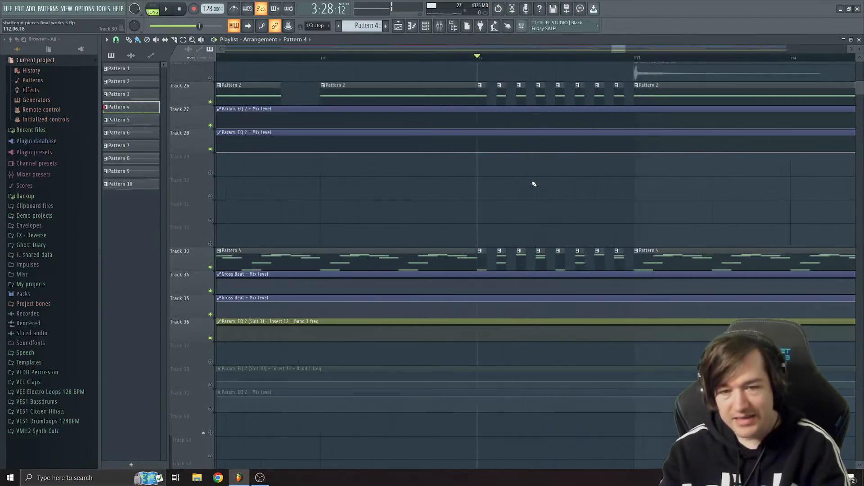
scroll(534, 184, down, 5)
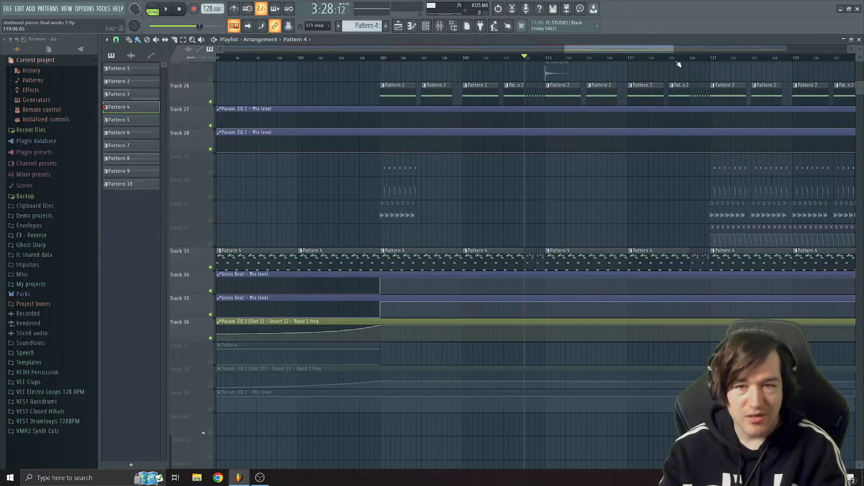
drag(678, 64, 754, 53)
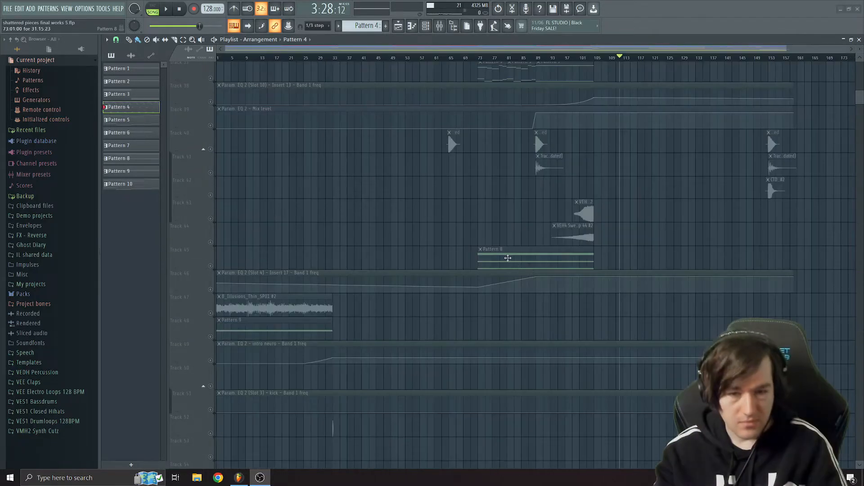
Unmute Track 45 holding Pattern 8 and Track 46 holding the Insert 17 EQ frequency automation.
scroll(507, 257, up, 3)
scroll(378, 272, up, 3)
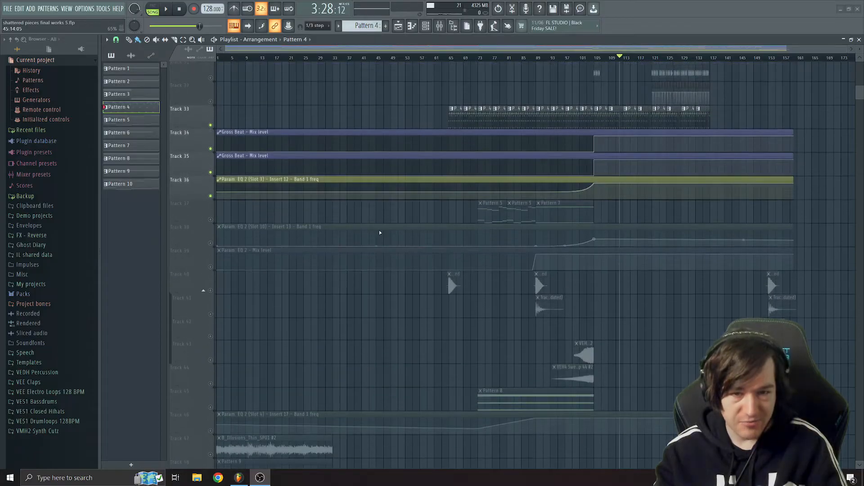
scroll(378, 272, down, 3)
click(210, 337)
click(210, 359)
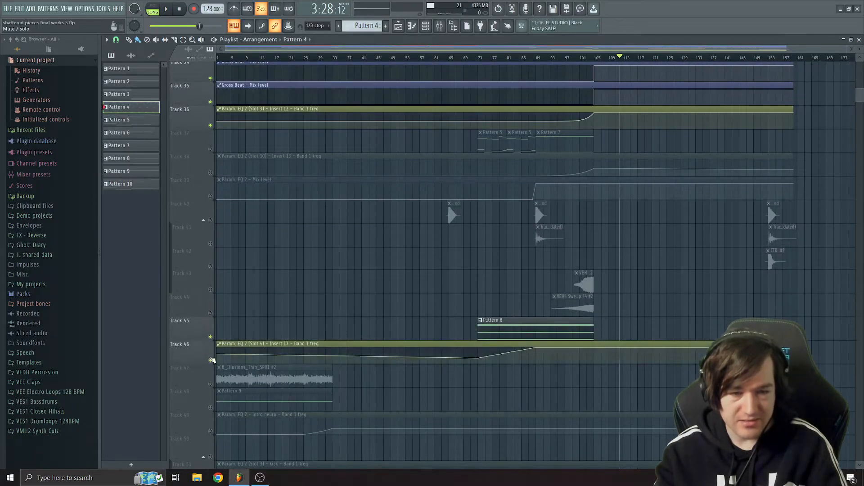
Play the arrangement from bar 73 to hear Pattern 8, checking its level in the mixer and hiding the mixer again.
click(479, 57)
key(space)
key(space)
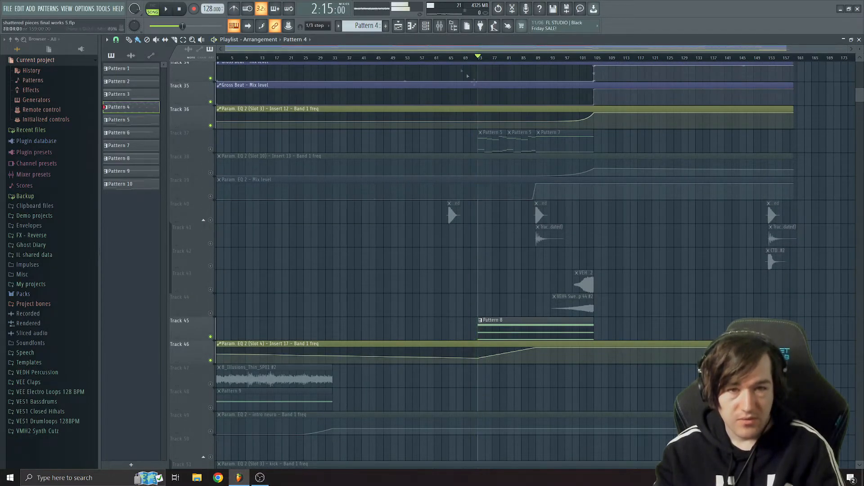
click(439, 26)
key(space)
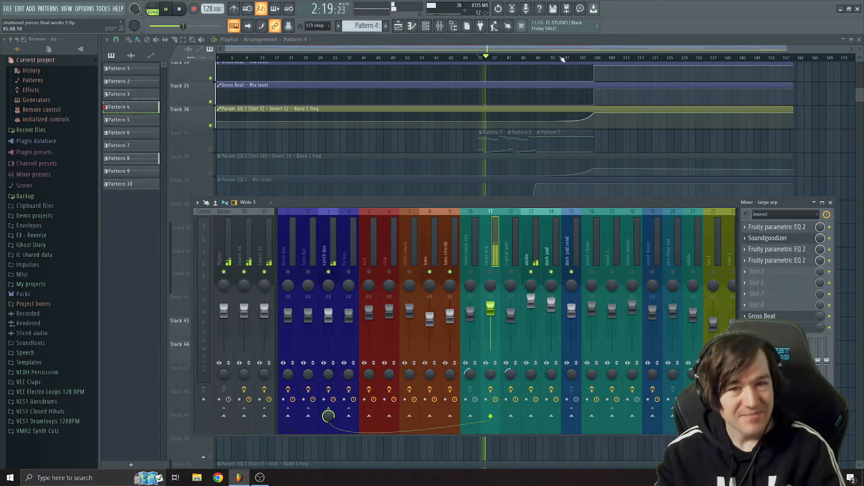
key(F9)
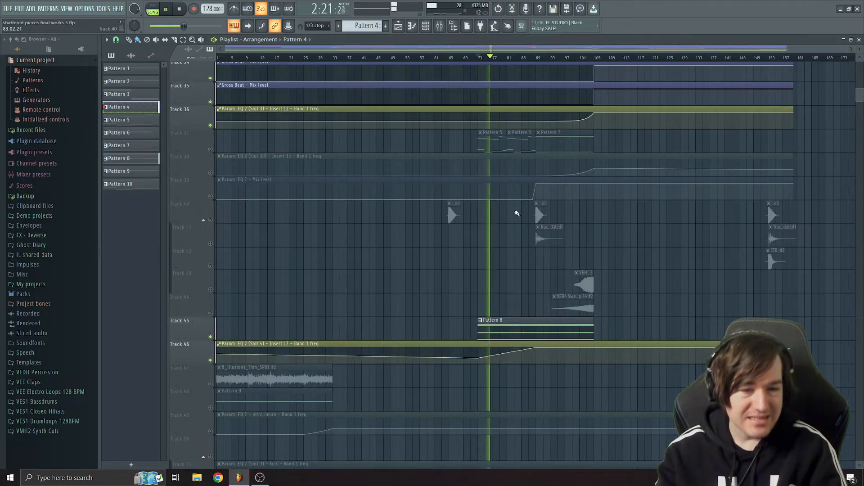
key(space)
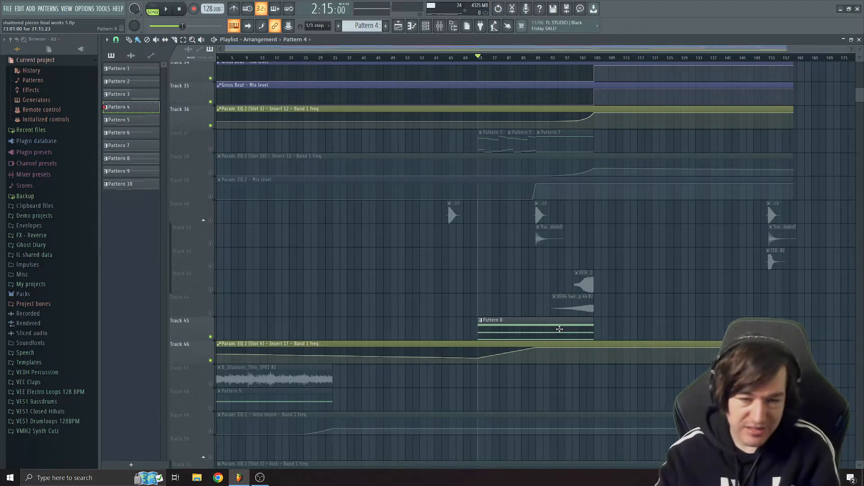
Open the LABS (64 Bit) instrument from the channel rack and make Pattern 8 the active pattern.
click(425, 26)
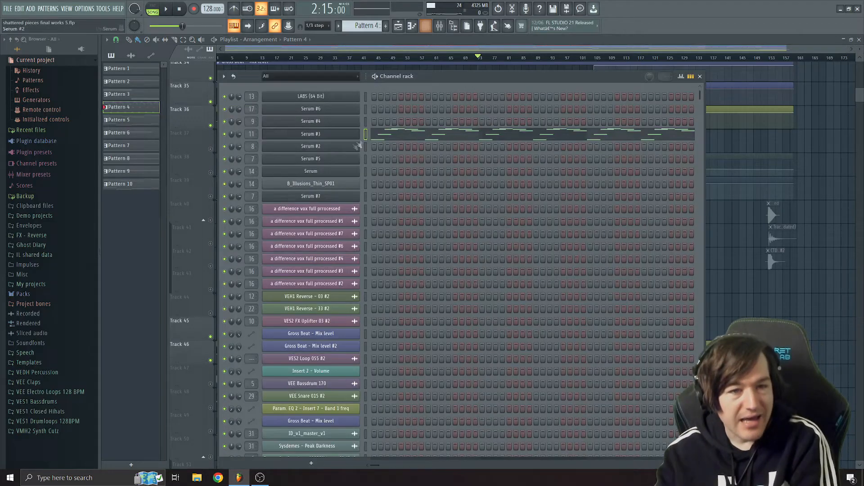
click(317, 100)
drag(425, 68, 429, 101)
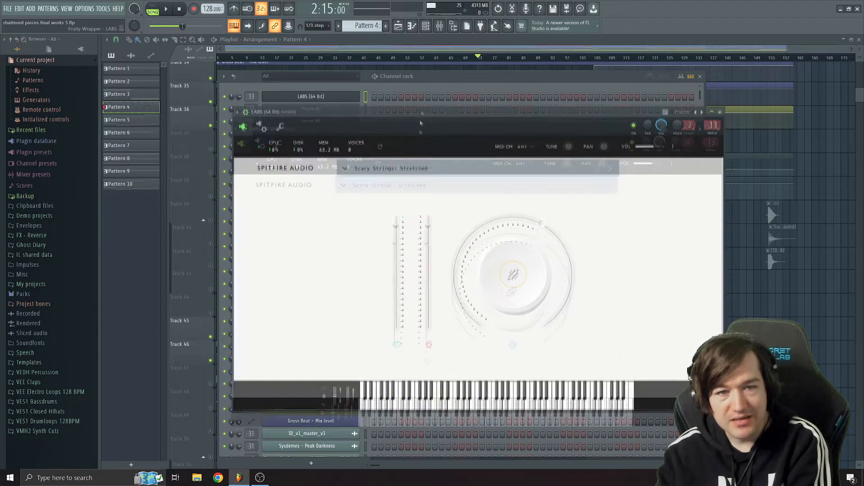
scroll(360, 27, down, 3)
scroll(360, 27, down, 1)
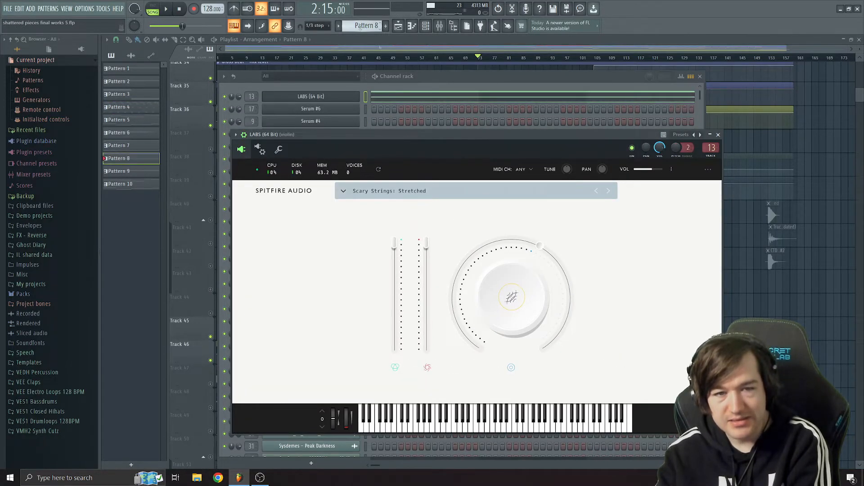
drag(552, 136, 550, 128)
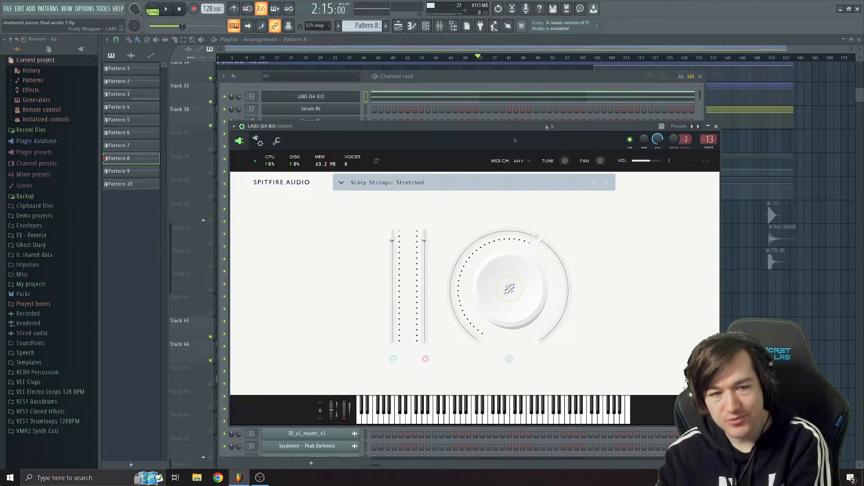
Look through the Strings presets in the LABS instrument, leaving Scary Strings: Stretched loaded, and close the plugin and channel rack.
click(377, 181)
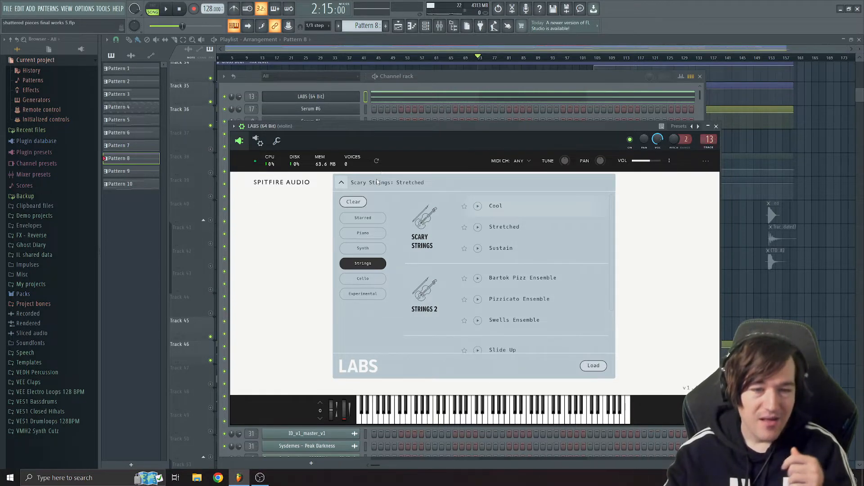
scroll(588, 293, down, 2)
scroll(554, 285, up, 2)
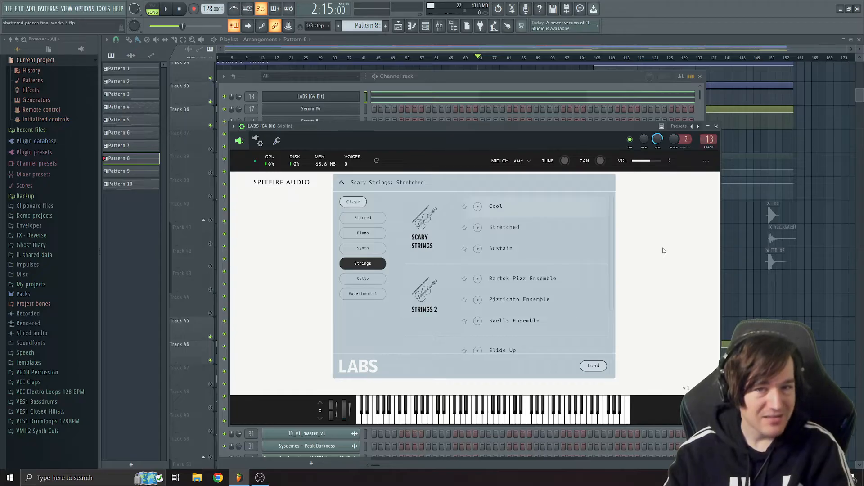
click(716, 126)
click(698, 91)
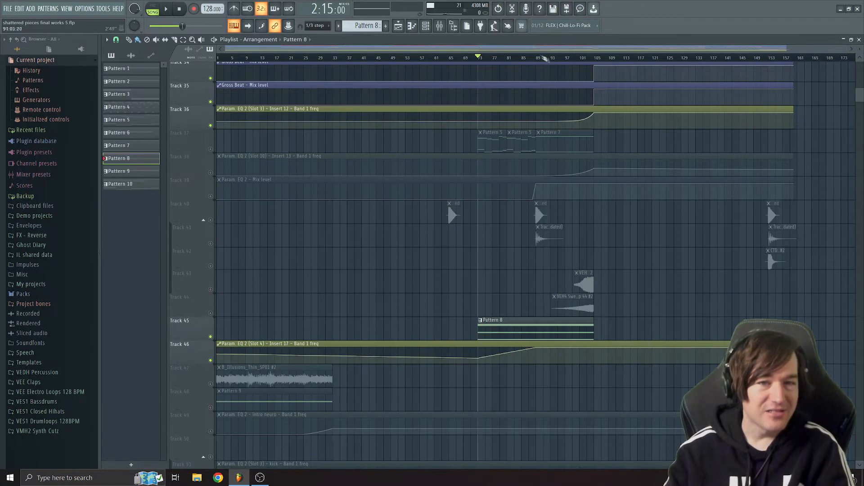
Play the arrangement from bar 89 to hear the Pattern 8 strings after the filter opens.
click(539, 57)
key(space)
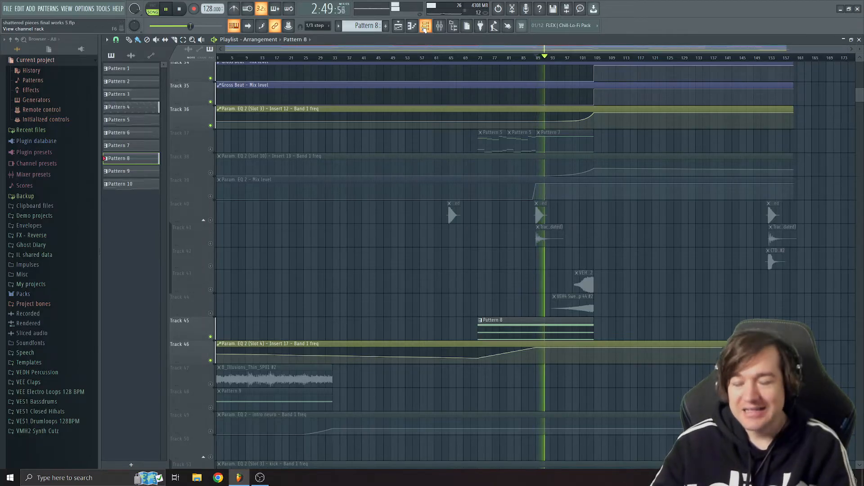
key(space)
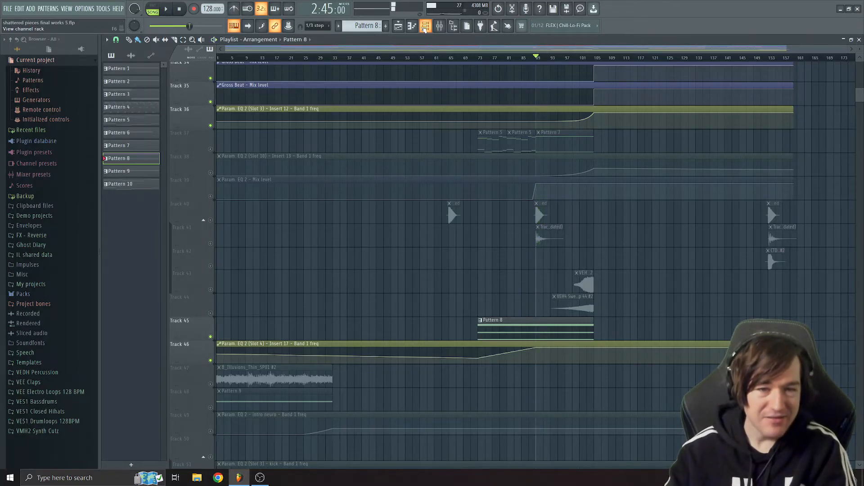
Open the piano roll of the LABS (64 Bit) channel for Pattern 8.
click(425, 28)
click(330, 96)
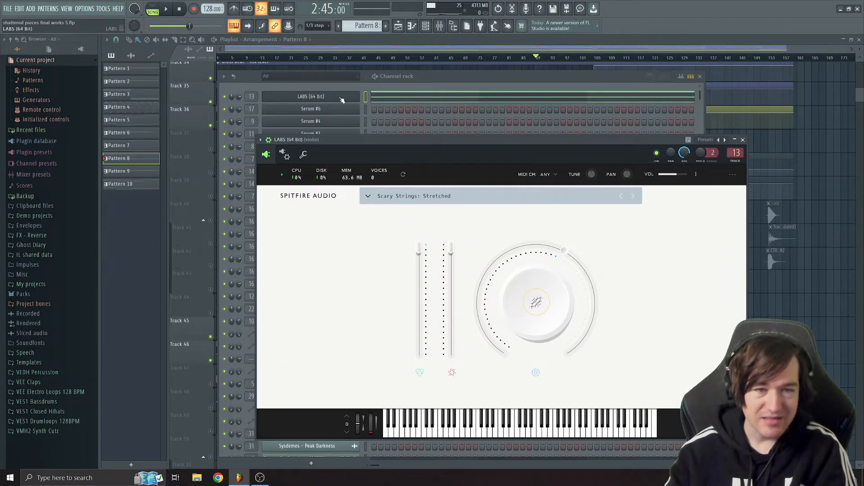
right_click(358, 95)
click(378, 97)
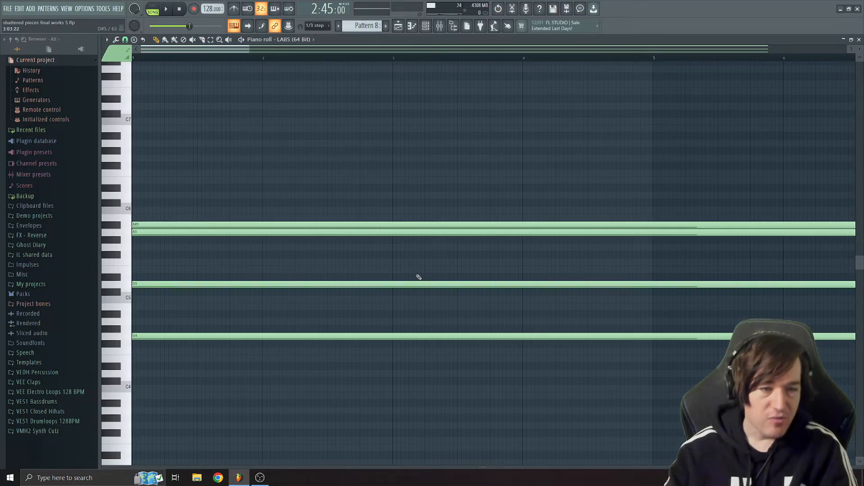
Try adding a sustained G5 note to the string chord from bar 1, and remove it again.
click(365, 248)
drag(370, 247, 140, 247)
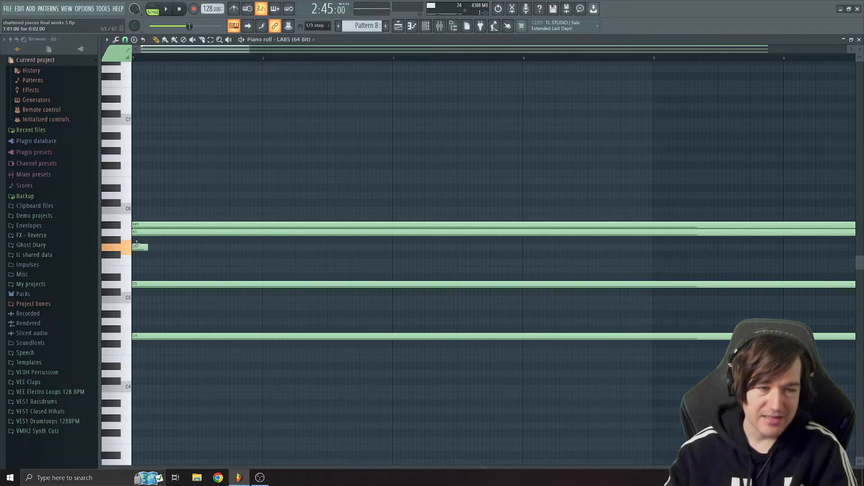
right_click(143, 247)
click(141, 247)
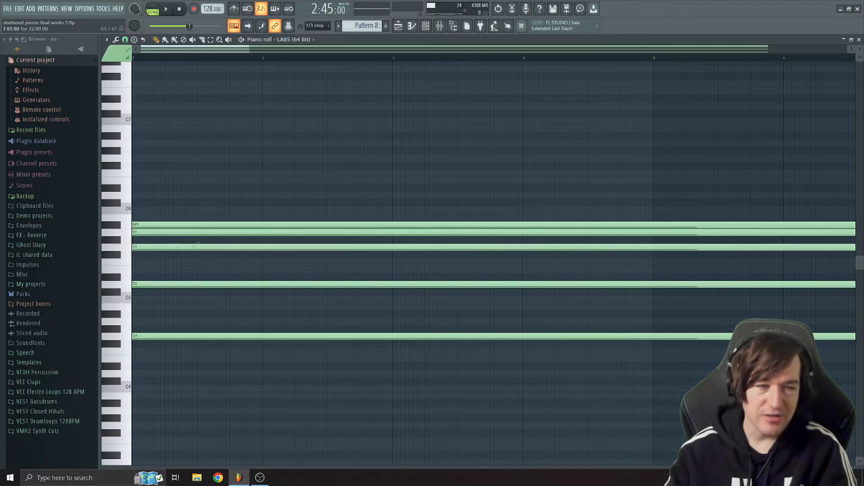
right_click(330, 249)
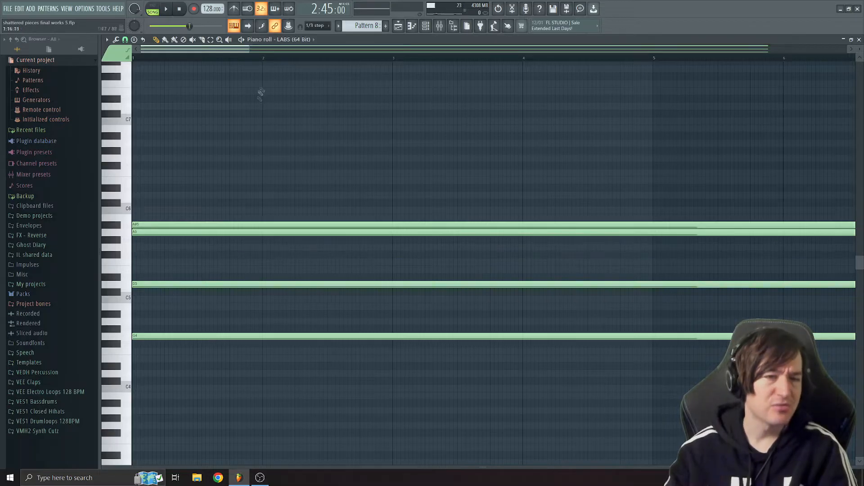
drag(247, 50, 572, 50)
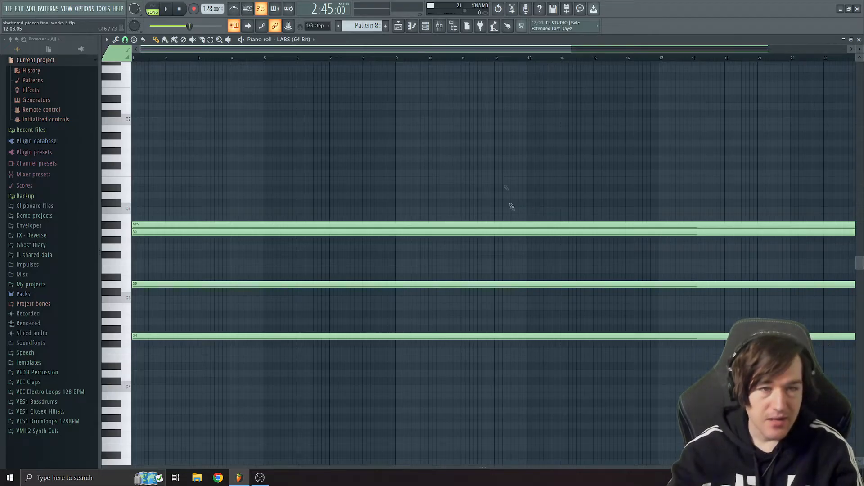
Play the sustained LABS string chord of Pattern 8 while following its notes in the piano roll.
drag(573, 51, 745, 50)
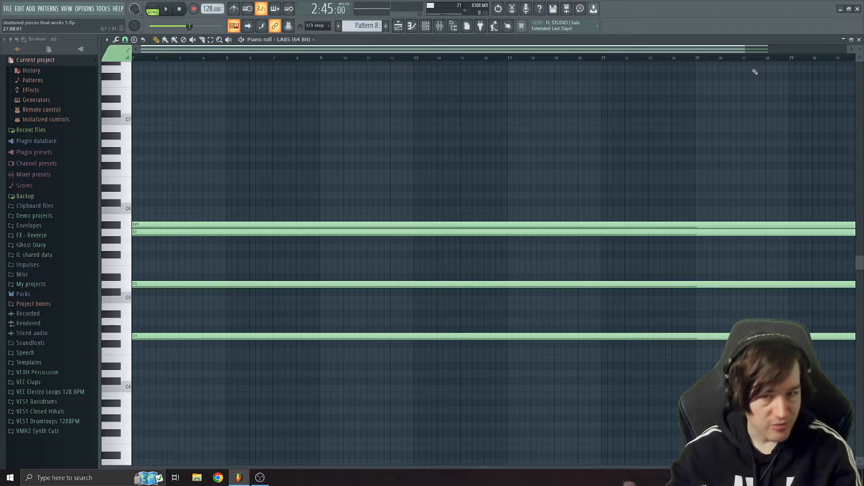
key(space)
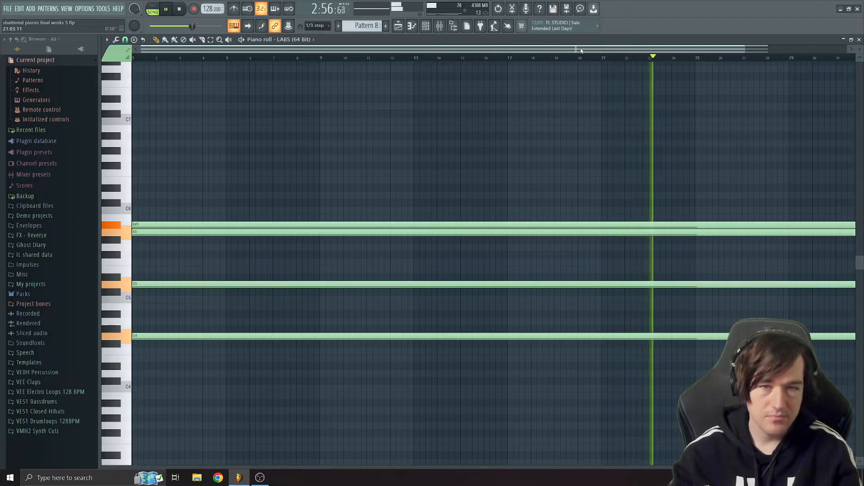
key(space)
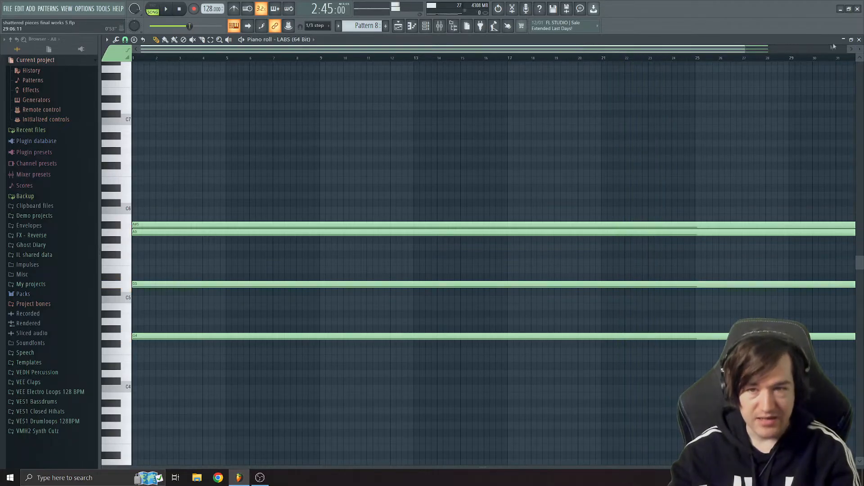
Close the piano roll and examine the violin mixer track's effects: both Fruity parametric EQ 2 instances, SerumFX and Blackhole.
click(859, 39)
click(442, 27)
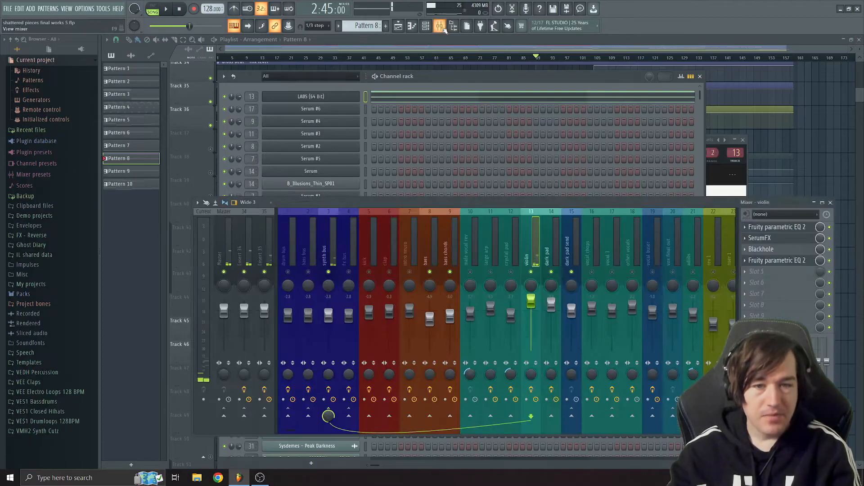
click(775, 228)
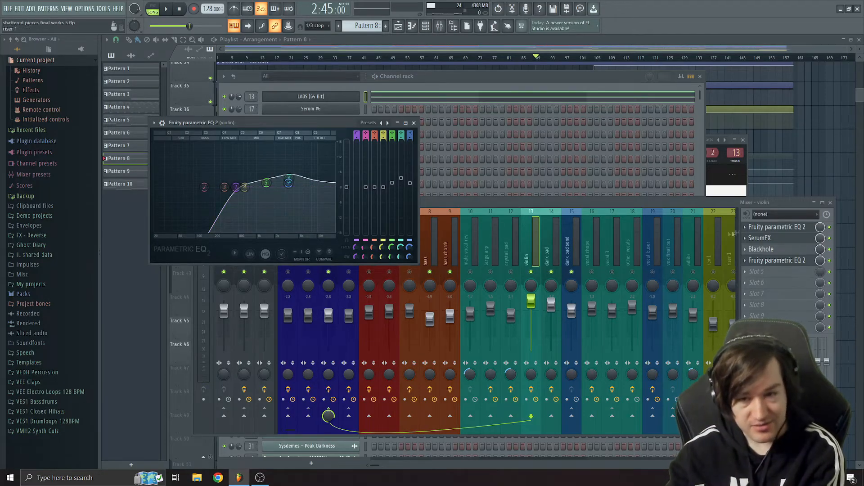
click(756, 238)
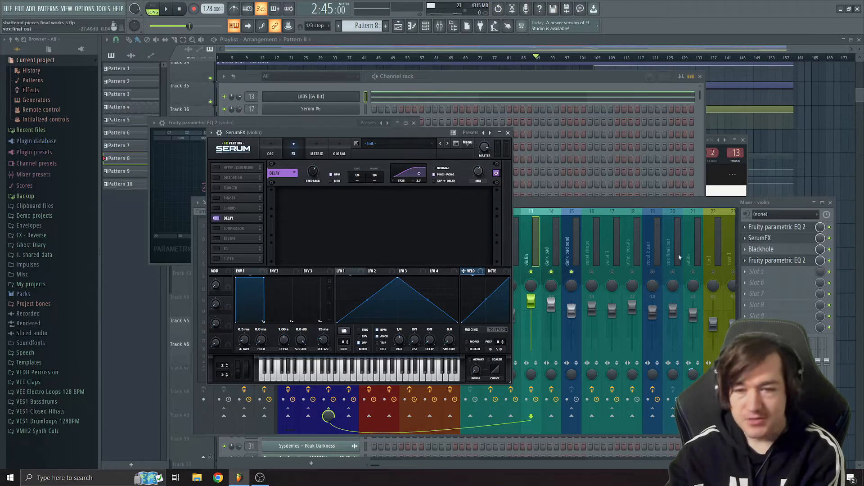
click(775, 250)
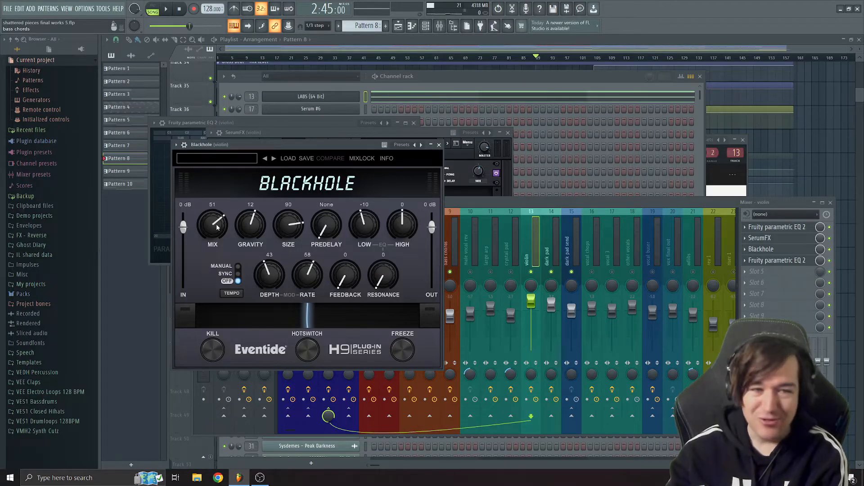
click(438, 145)
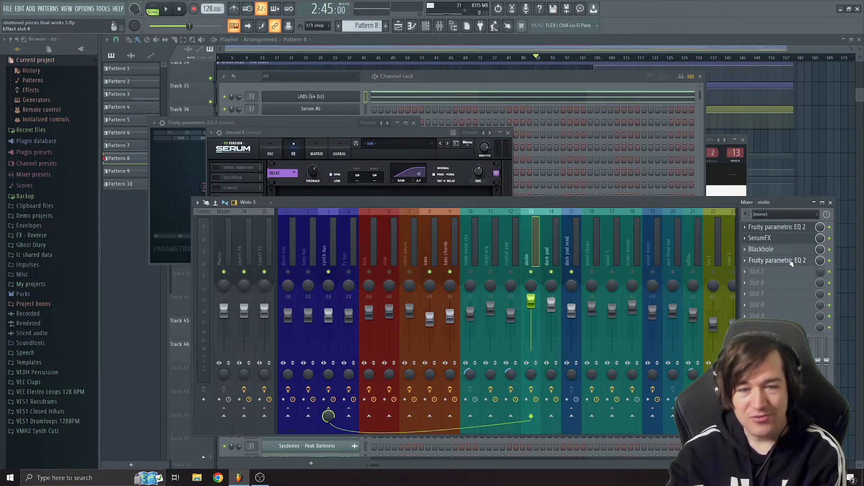
click(792, 261)
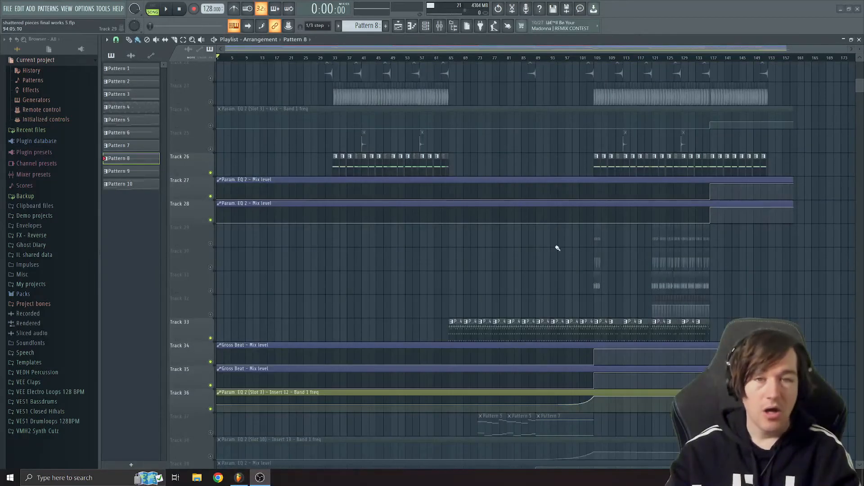
Solo Track 47 with the B_Illusions_Thin_SP01 clip and play it from the start with the mixer shown.
scroll(491, 182, down, 5)
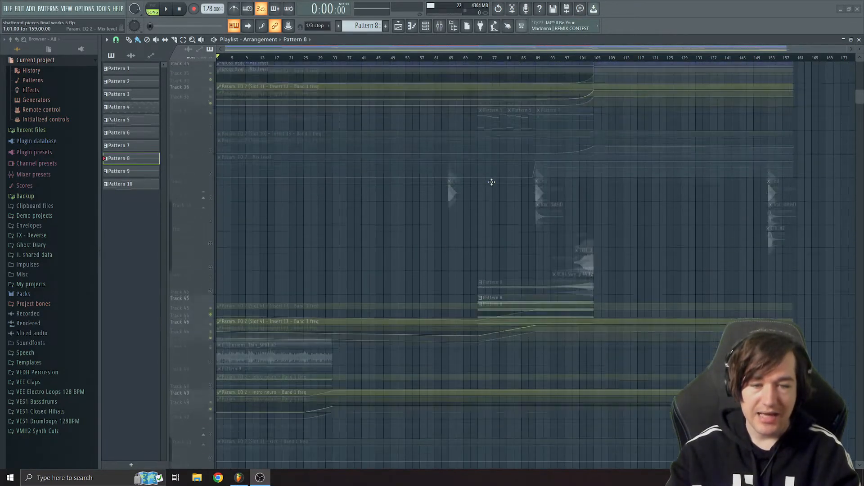
scroll(234, 244, down, 3)
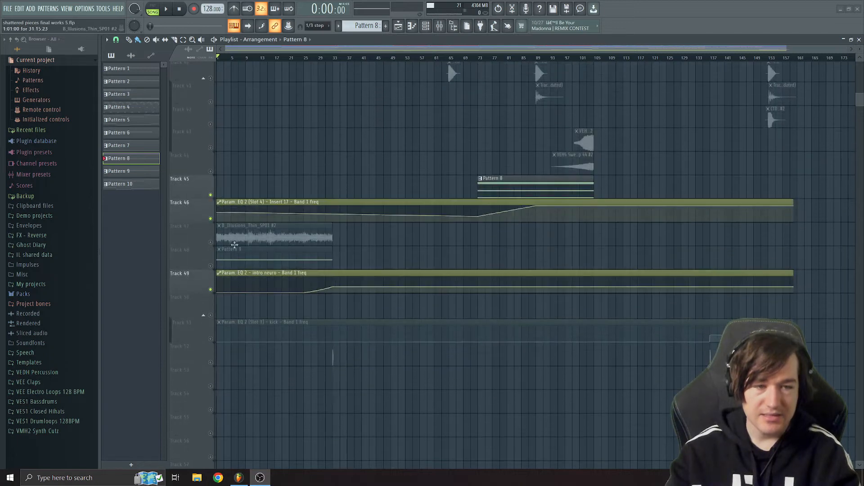
click(234, 244)
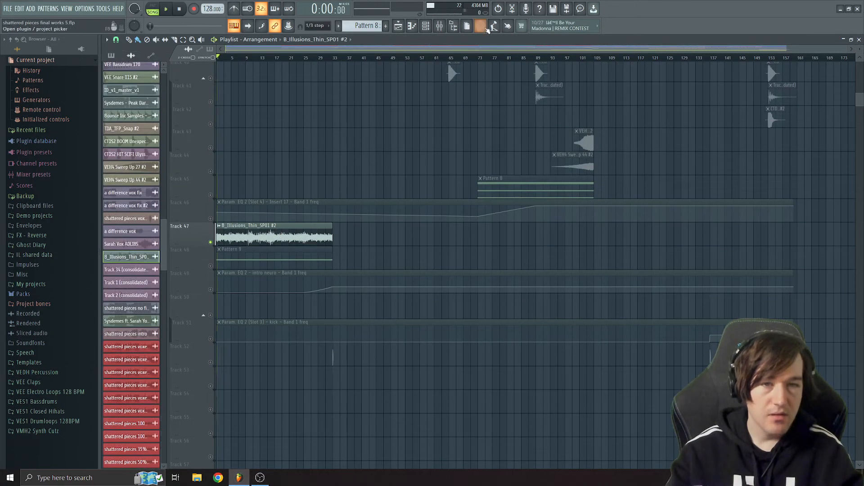
click(439, 26)
key(space)
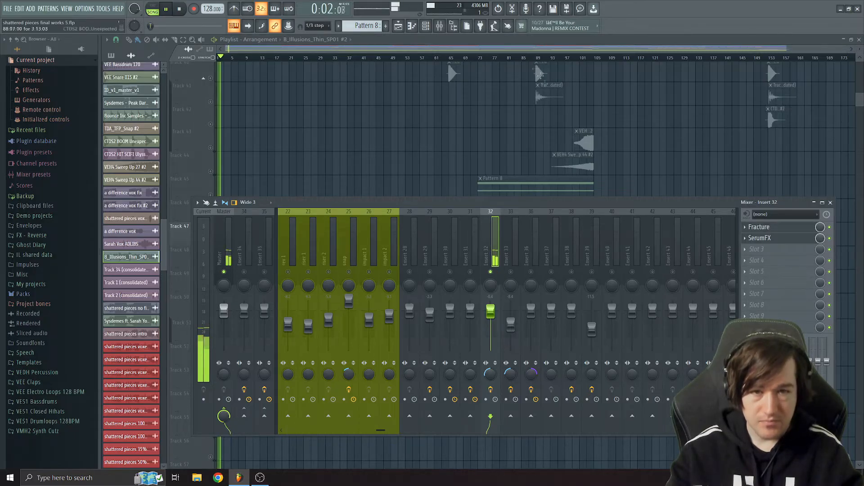
click(439, 26)
click(439, 26)
key(space)
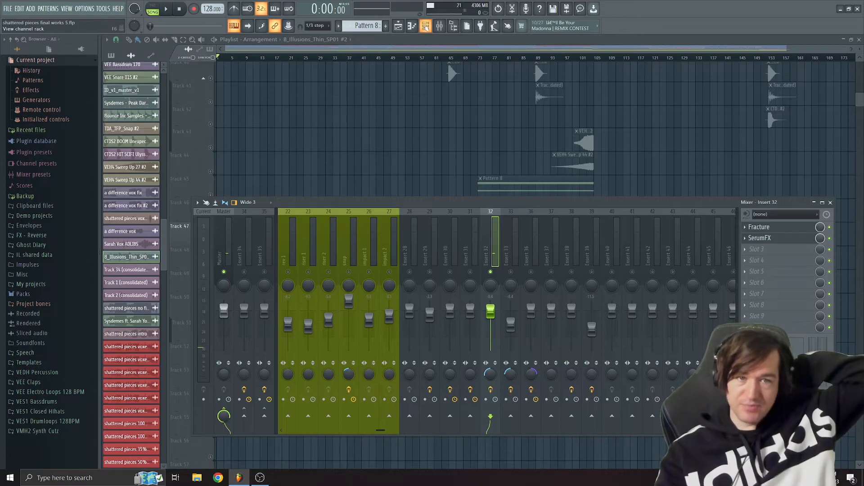
Open the channel settings of the B_Illusions_Thin_SP01 clip on Track 47 and move the window clear of the waveform.
click(425, 26)
click(308, 241)
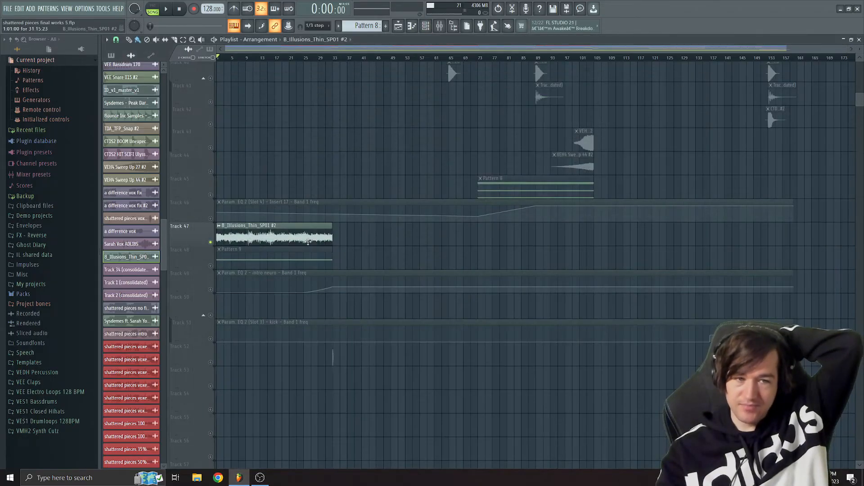
double_click(308, 240)
drag(281, 123, 456, 140)
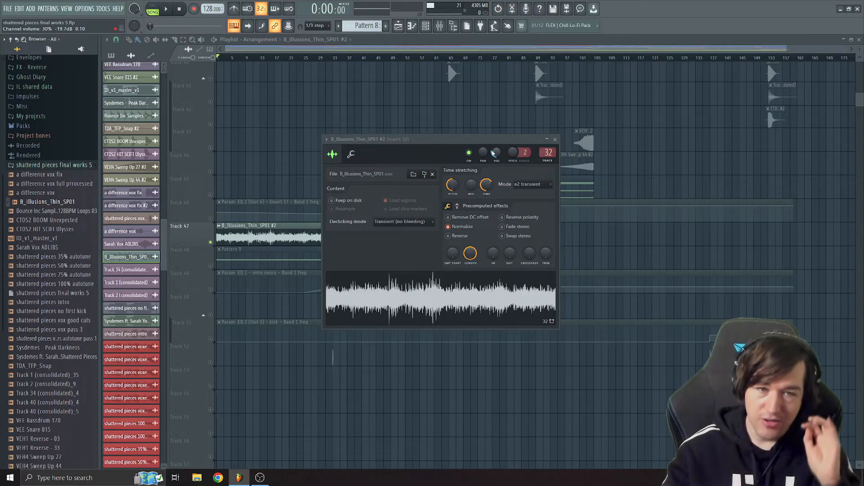
Open the Fracture effect on the Insert 32 mixer track and reposition its window over the mixer.
key(F9)
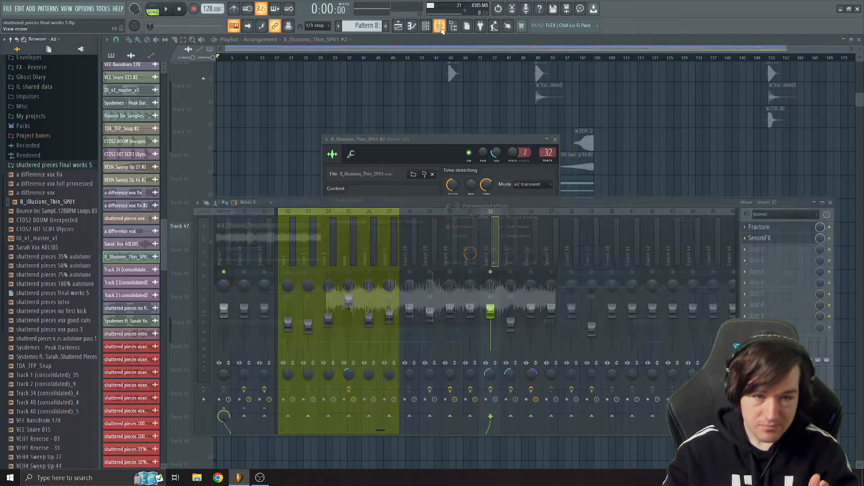
click(758, 226)
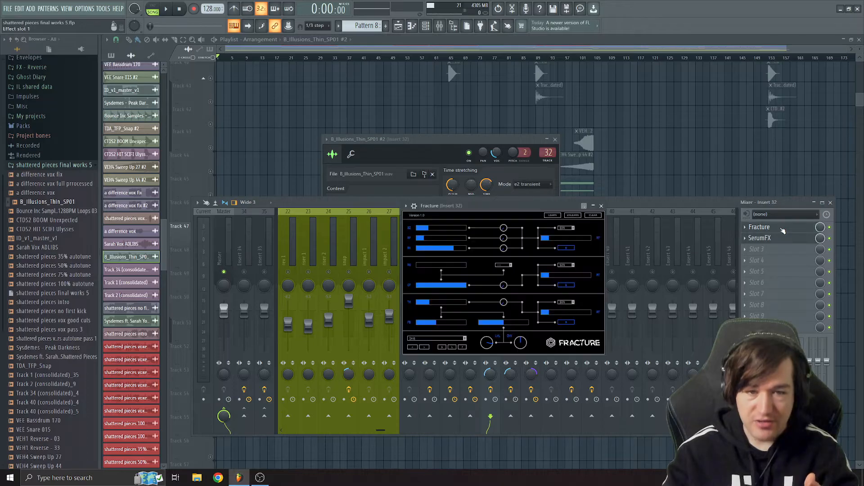
drag(510, 210, 598, 234)
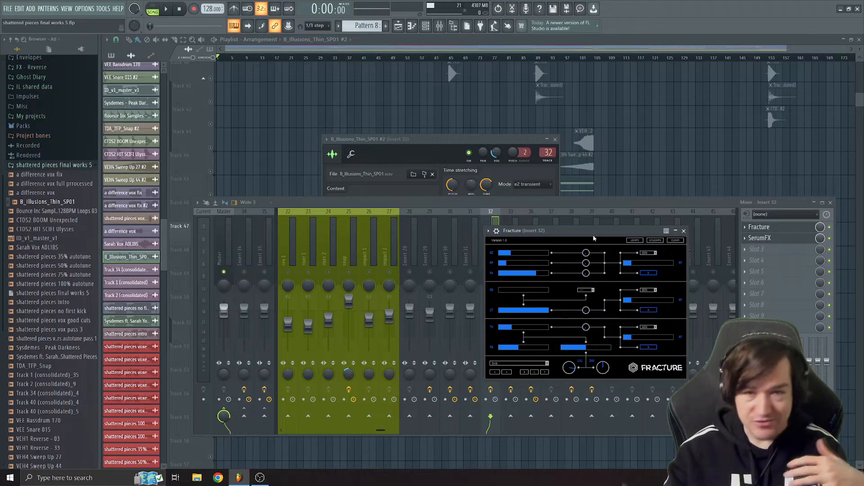
drag(593, 238, 603, 261)
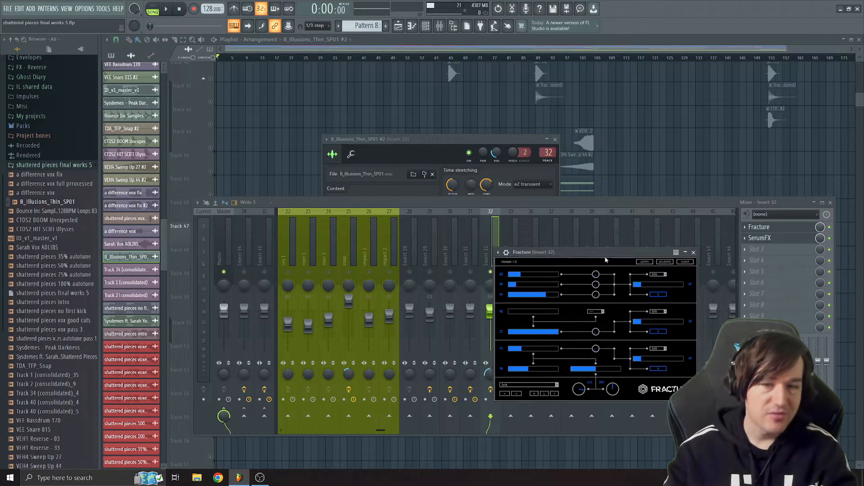
Play the B_Illusions_Thin_SP01 sample with Fracture active and again with it bypassed, and re-enable the effect.
key(space)
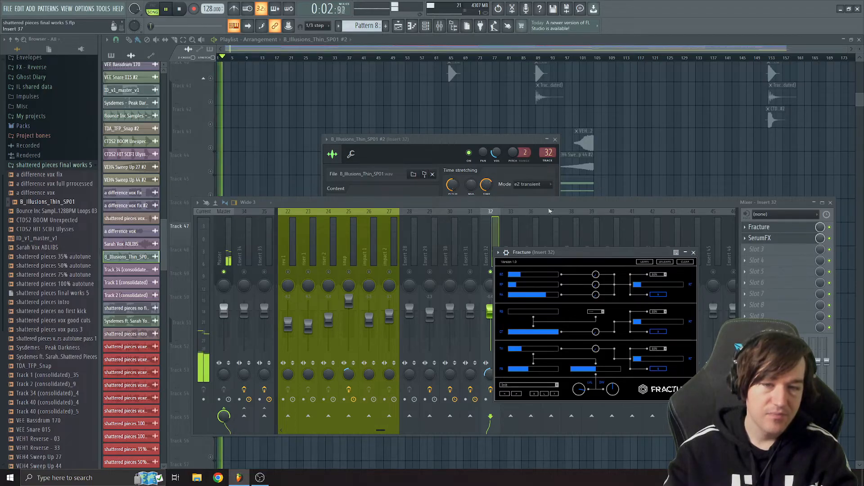
key(space)
click(831, 228)
key(space)
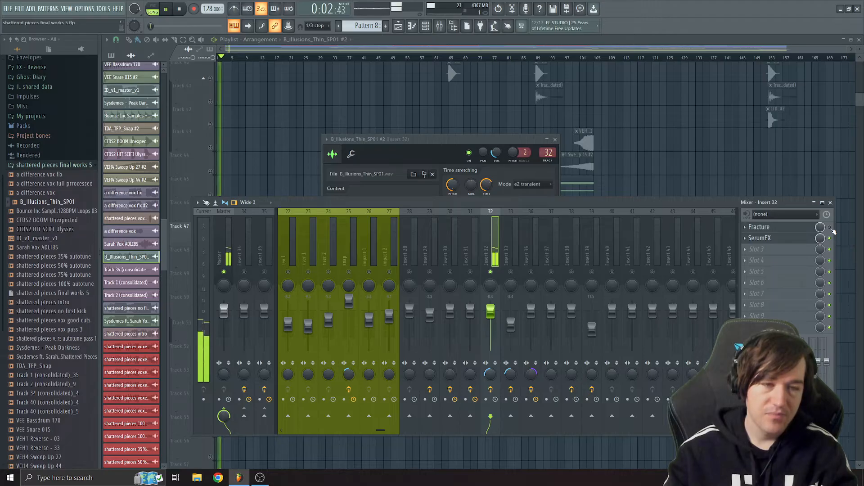
key(space)
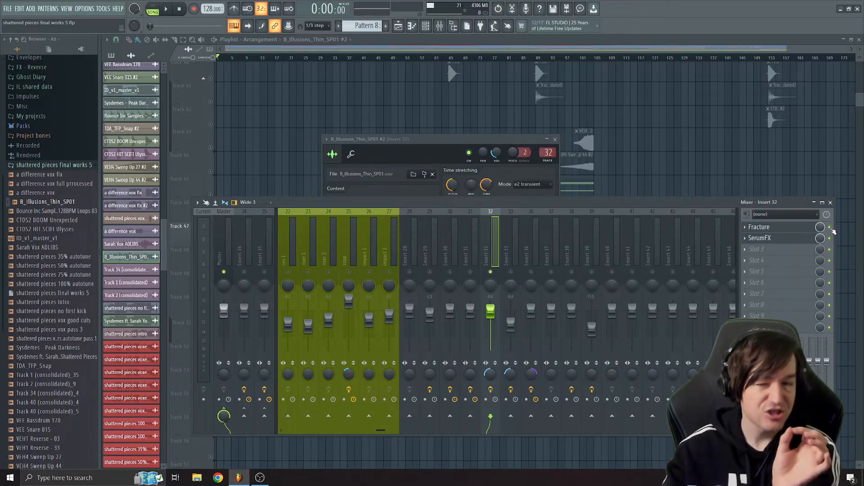
Inspect the Fracture and SerumFX plugin windows in Insert 32's effect slots.
click(779, 228)
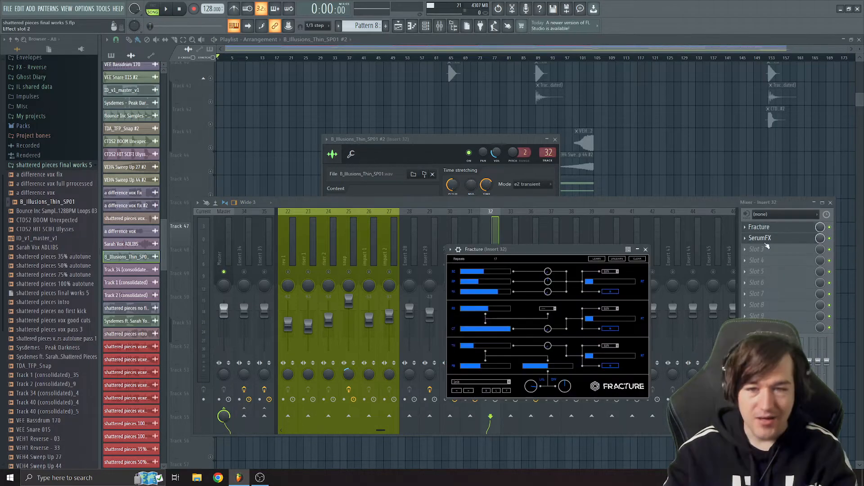
click(769, 244)
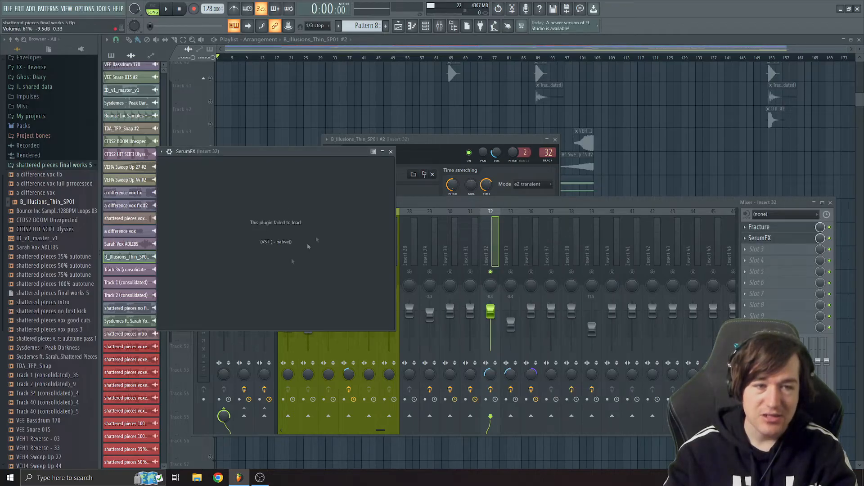
drag(292, 149, 380, 197)
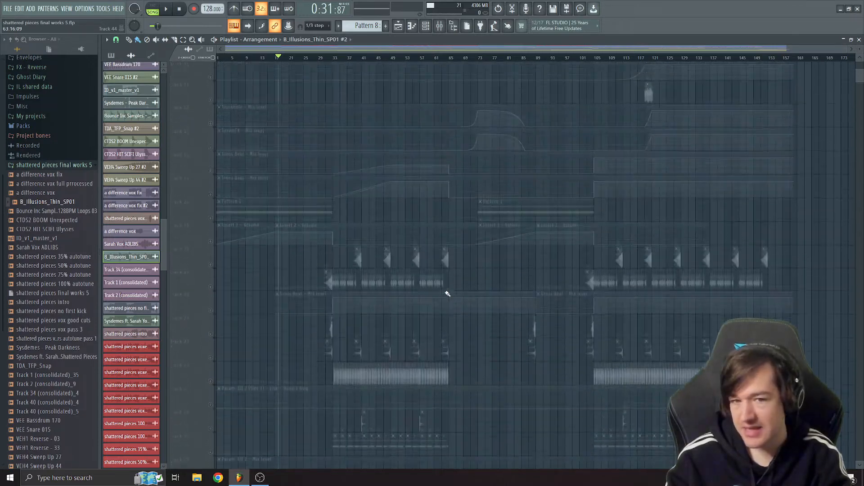
Solo Track 21 and play its short VEH1 reverse clip leading into bar 33.
scroll(448, 293, up, 10)
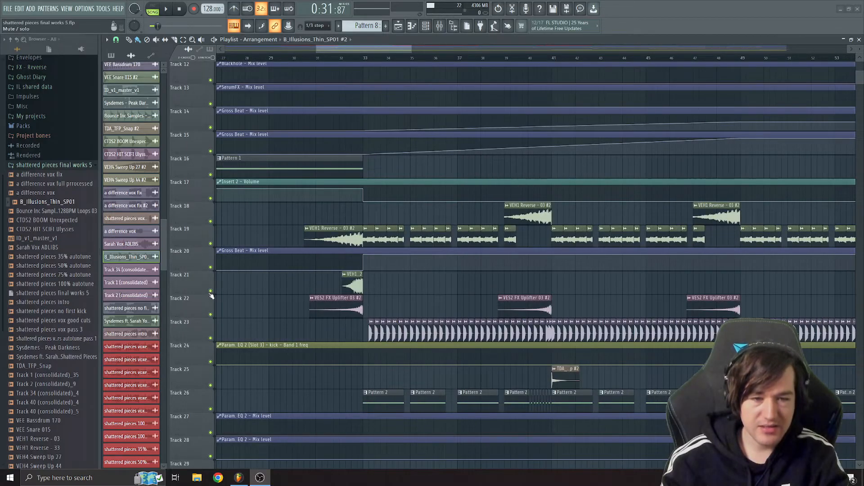
right_click(210, 291)
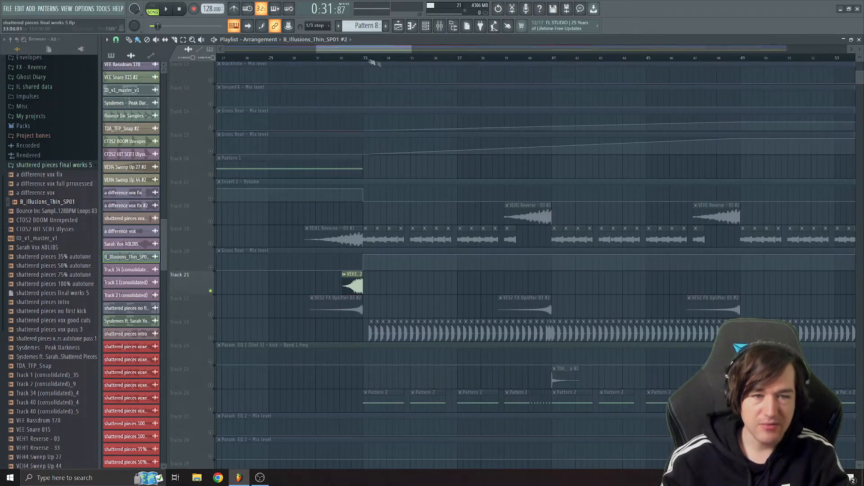
click(350, 61)
key(space)
Stop playback and check the effect slots of the rev 1 mixer track, closing the mixer when done.
key(F9)
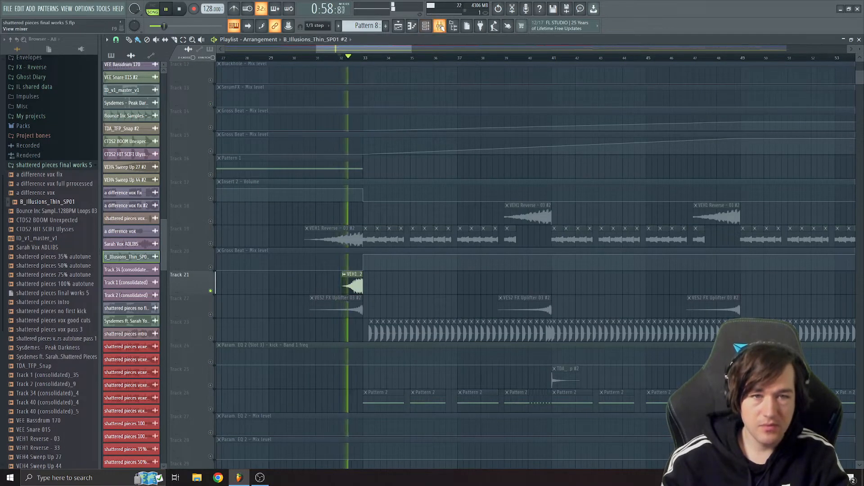
key(space)
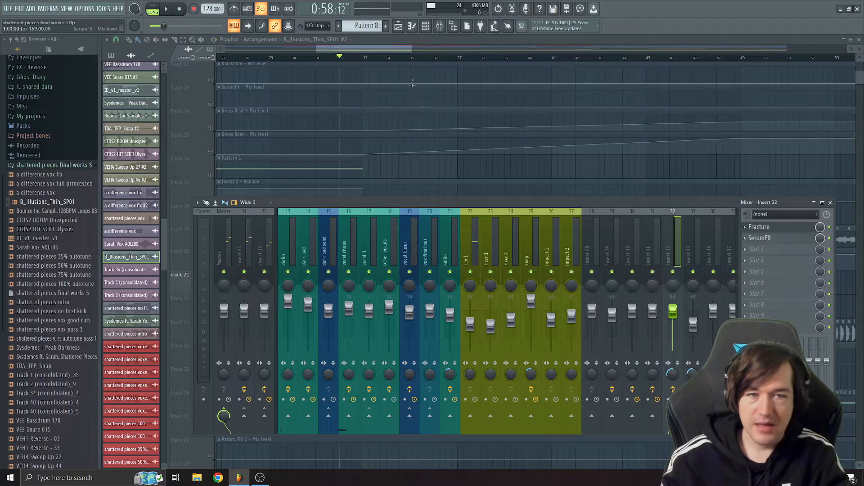
click(469, 252)
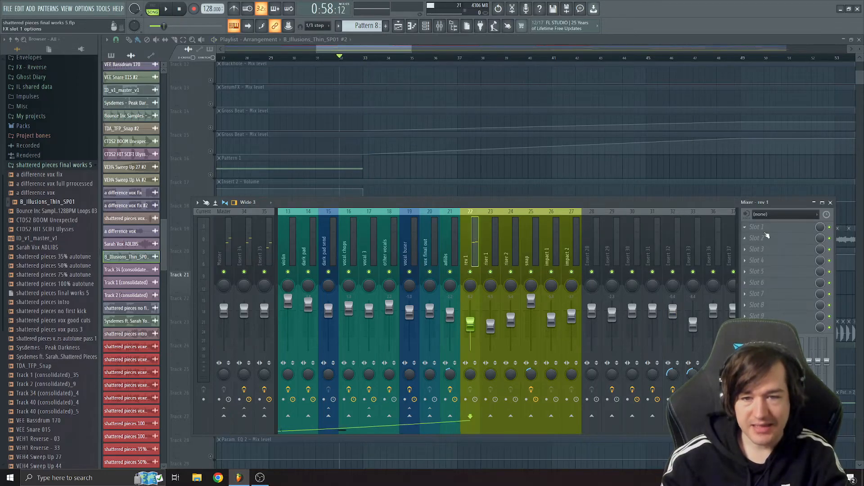
key(F9)
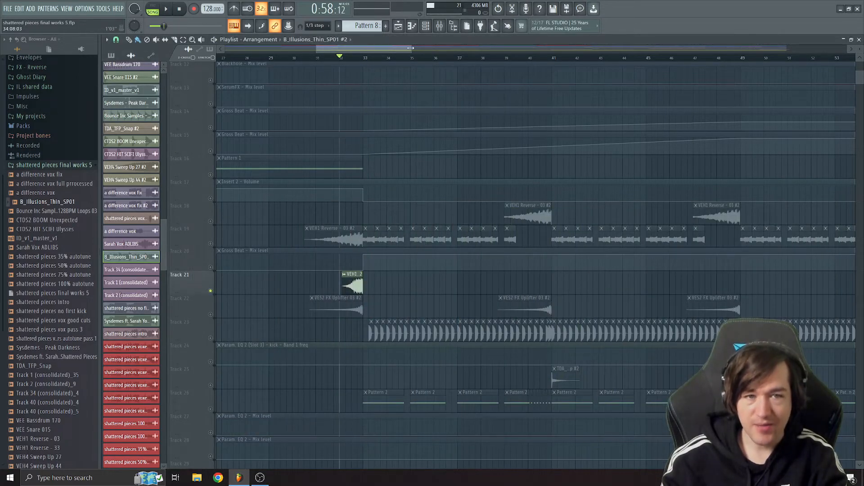
Replay the soloed reverse clip on Track 21 in a slightly closer playlist view.
drag(410, 48, 402, 48)
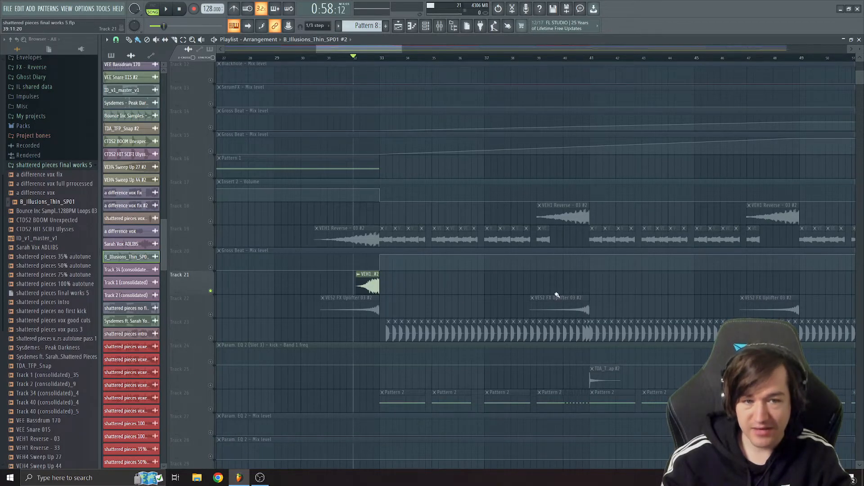
key(space)
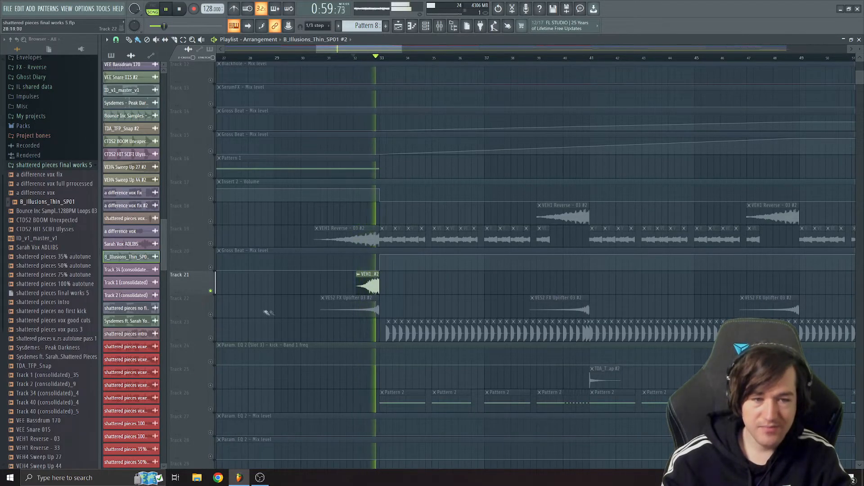
key(space)
Enable Track 22 and mute Track 21 to play the VES2 FX Uplifter 03 clip alone.
click(210, 315)
click(211, 291)
key(space)
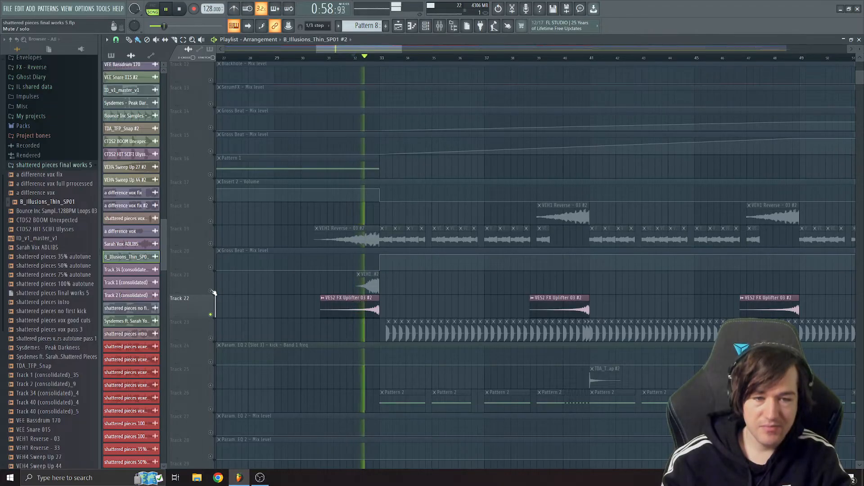
Replay the VES2 FX Uplifter 03 clip on Track 22 and check its mixer track and sample settings.
key(space)
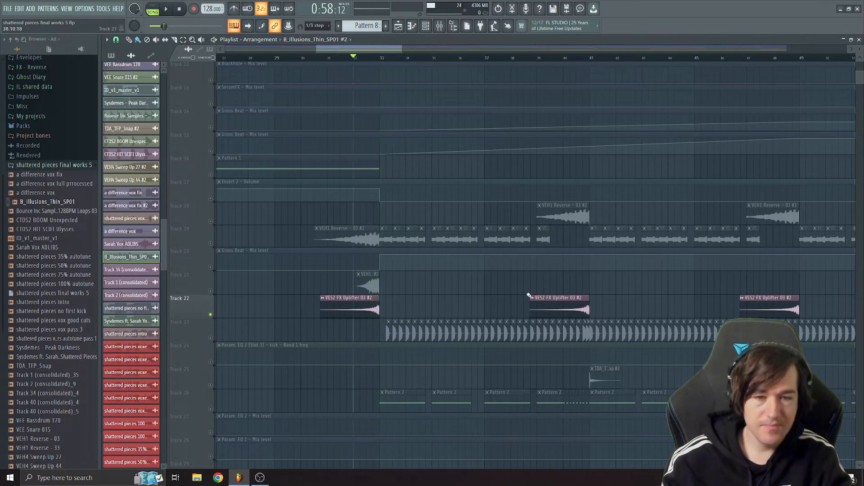
scroll(529, 296, down, 3)
key(space)
key(F9)
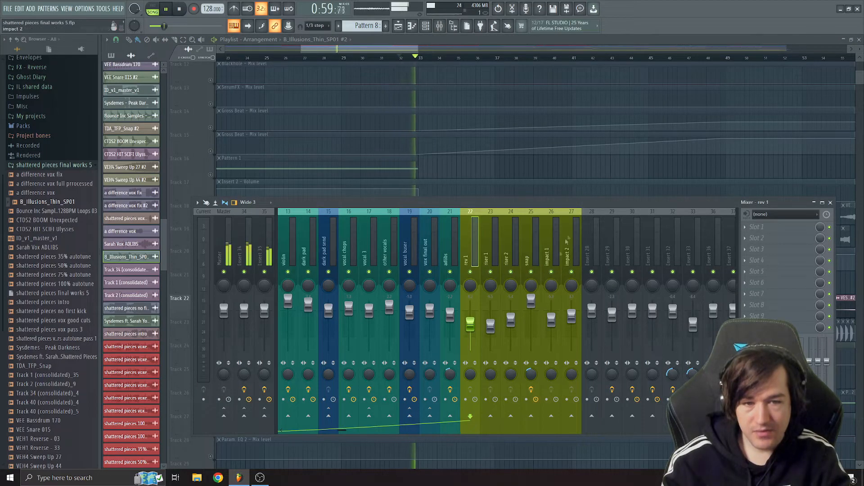
scroll(574, 218, down, 5)
scroll(574, 219, down, 2)
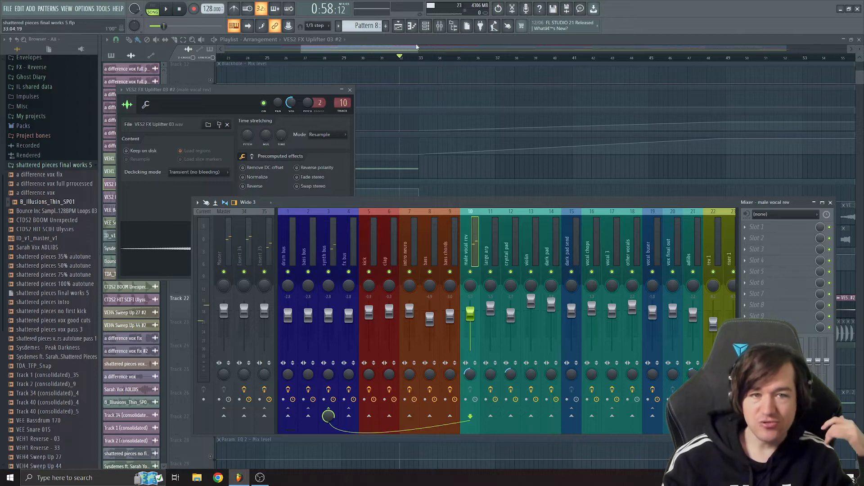
drag(418, 52, 512, 52)
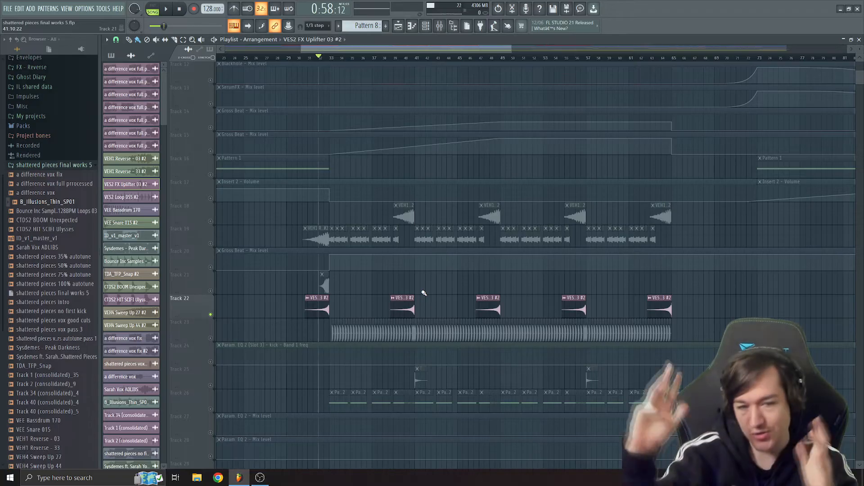
Enable Track 25 and play its TDA_TFP_Snap clip from bar 41.
click(210, 385)
click(417, 57)
key(space)
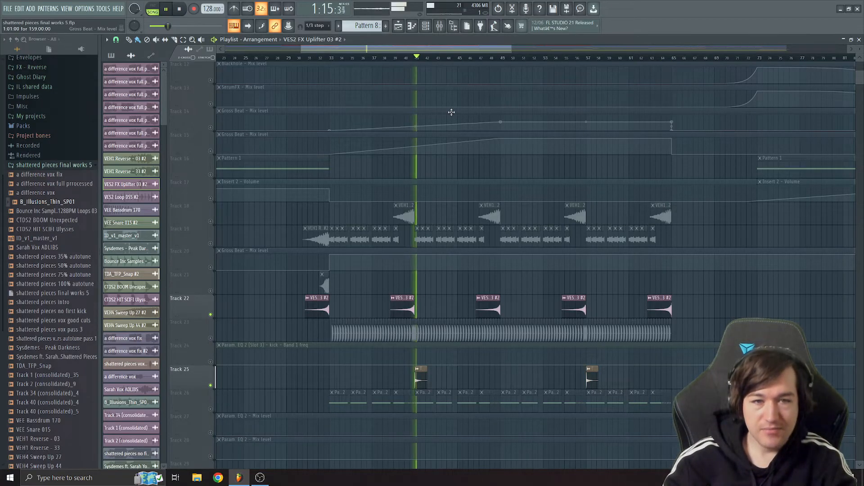
Locate and select the snap track in the mixer during playback, stopping playback with the mixer closed.
key(F9)
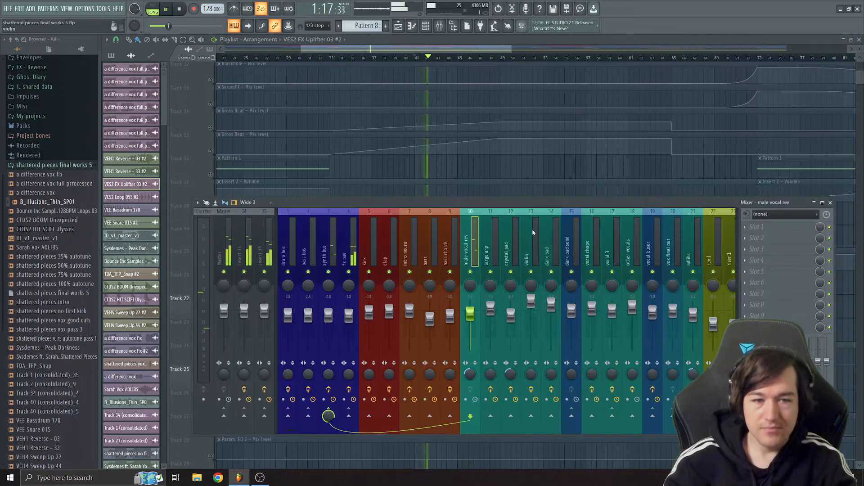
scroll(533, 231, right, 4)
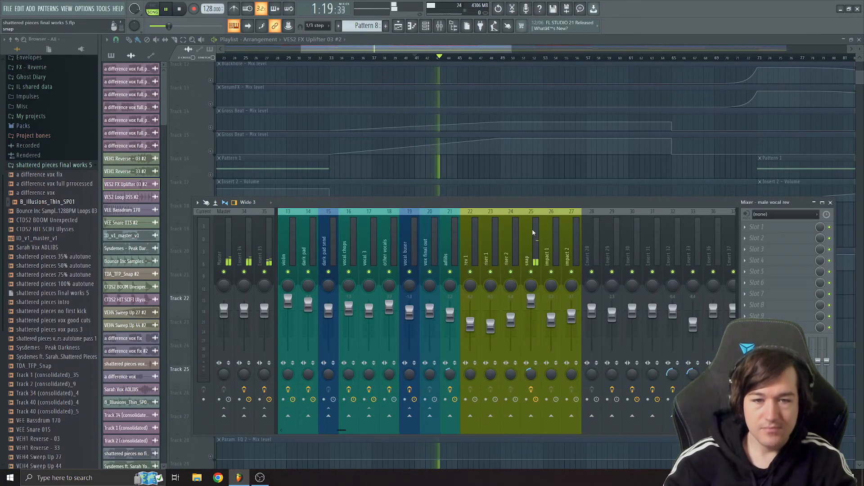
click(533, 233)
key(F9)
key(space)
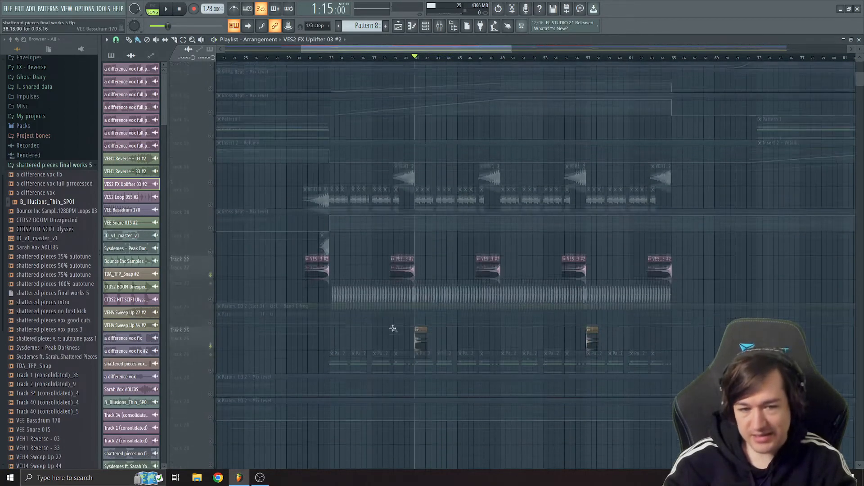
Inspect the snap clip at bar 41 and the Soundgoodizer, Blackhole and SerumFX effects on the snap mixer track.
scroll(405, 331, up, 5)
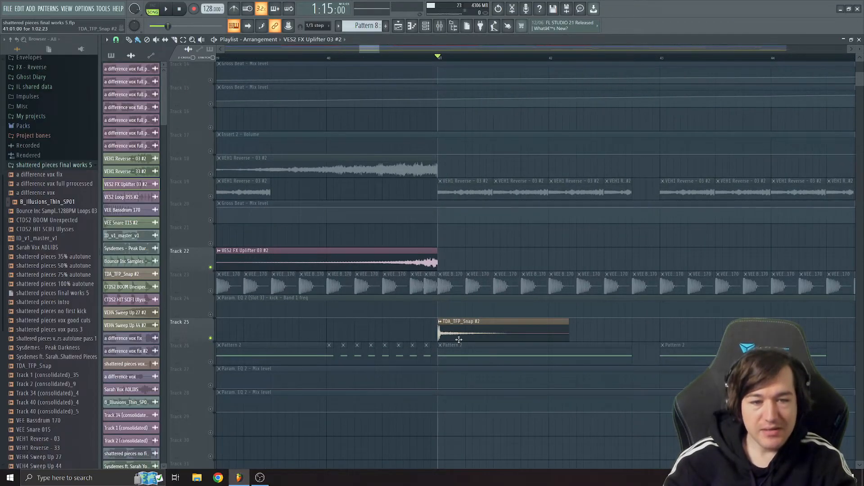
scroll(459, 338, down, 8)
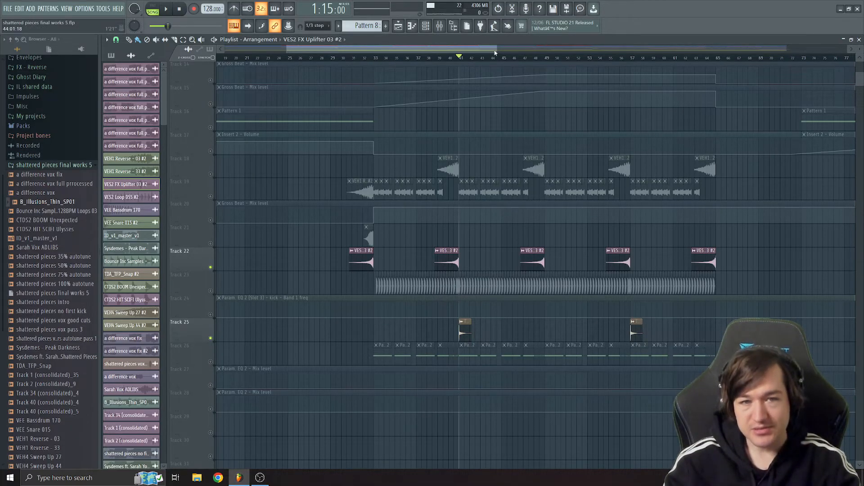
drag(495, 50, 765, 54)
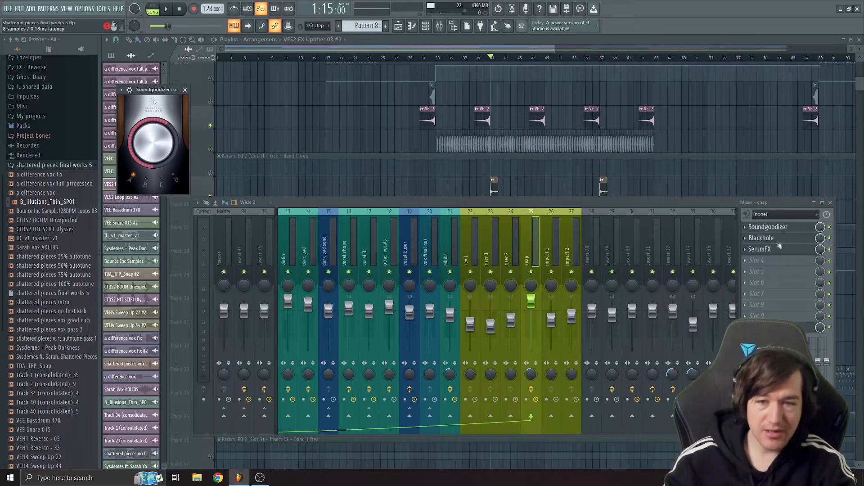
click(765, 238)
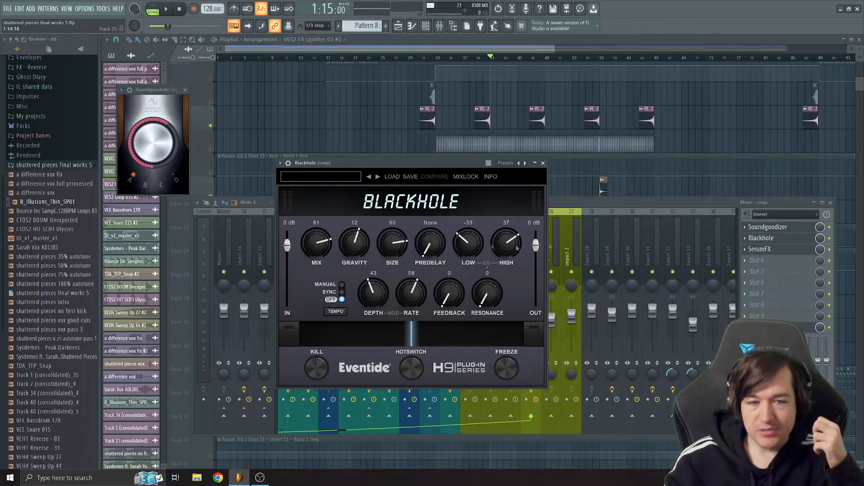
click(759, 249)
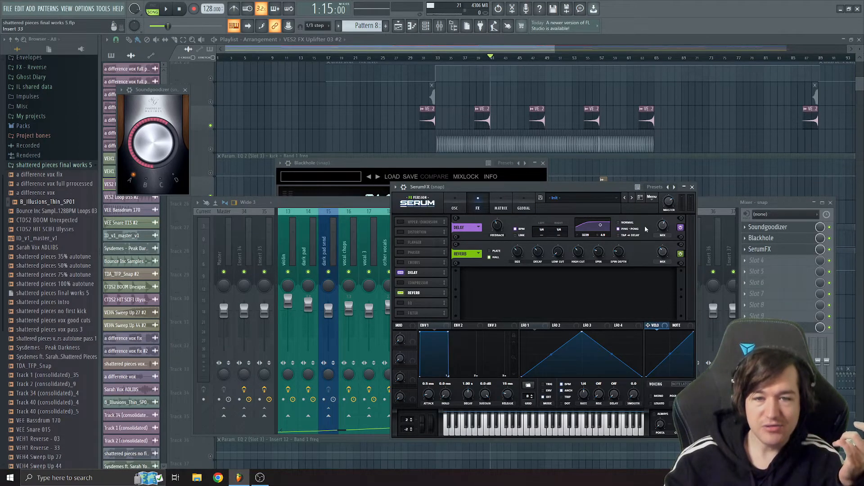
drag(598, 187, 585, 188)
Play the snap from bar 41 while viewing SerumFX's delay and reverb settings, and stop playback.
key(space)
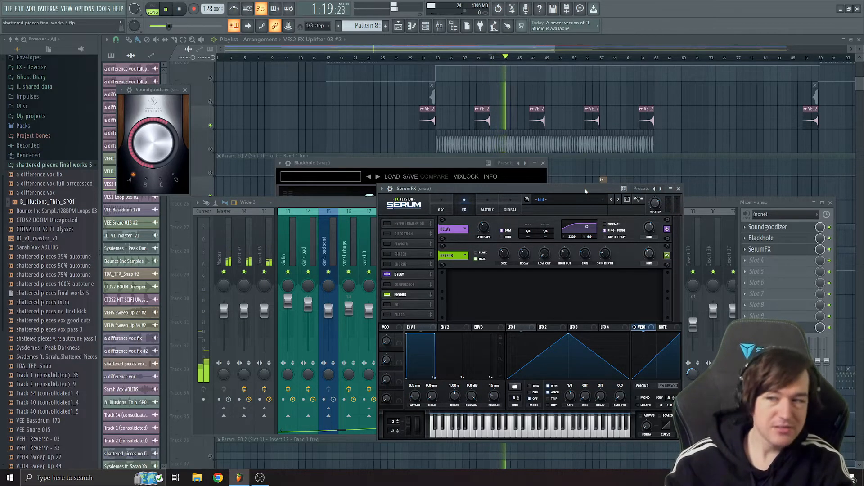
drag(575, 189, 491, 191)
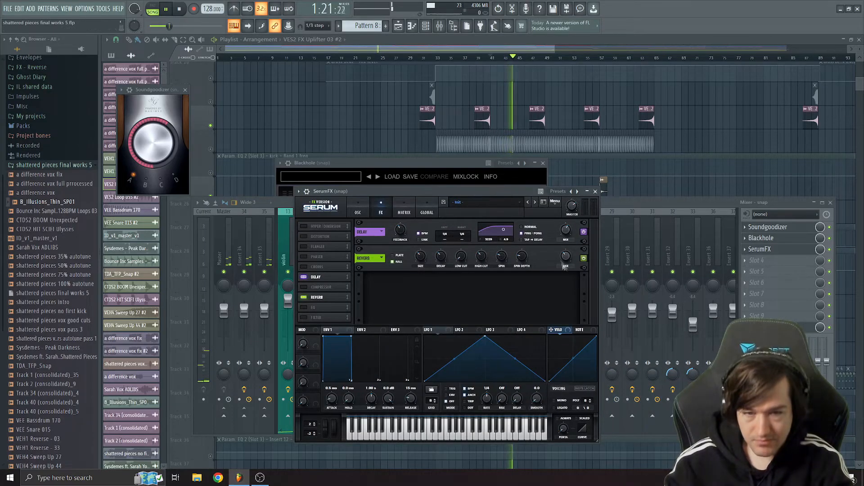
key(space)
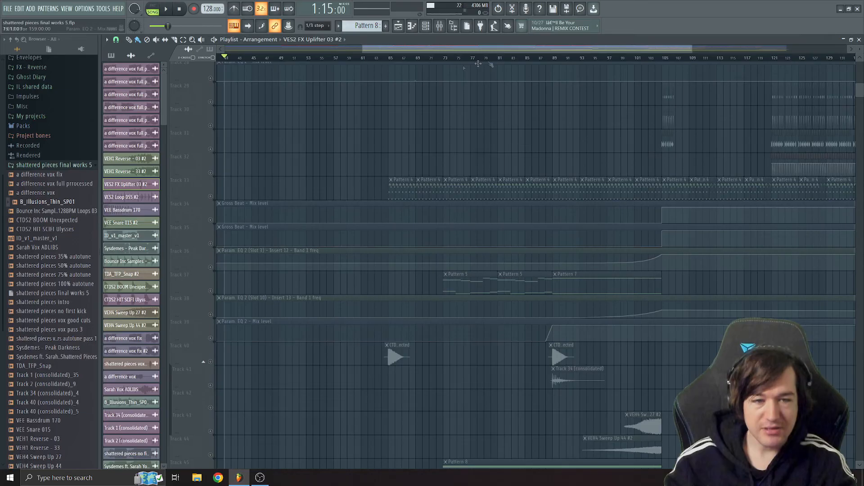
Play the CTDS2 BOOM Unexpected clip on Track 40 from bar 65 and find its mixer track before stopping playback.
click(389, 58)
key(space)
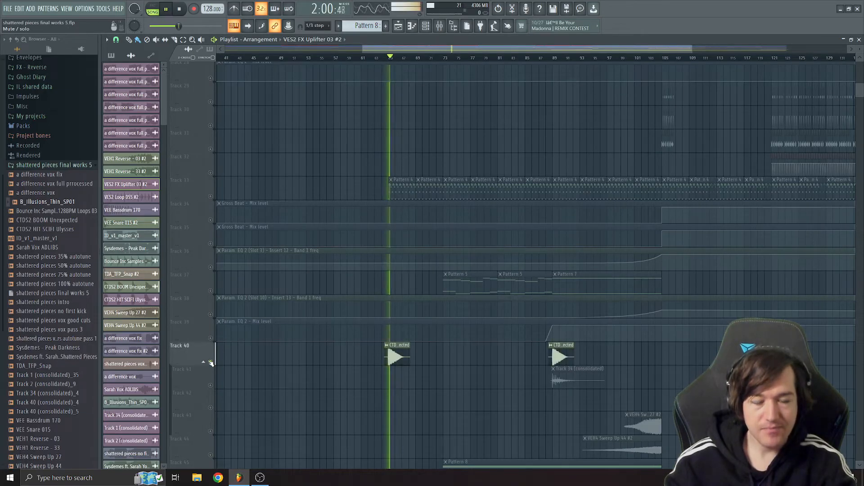
click(441, 26)
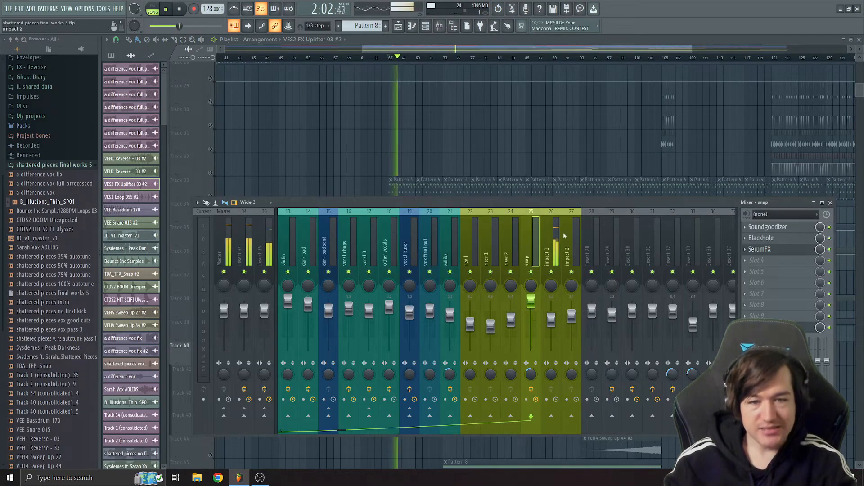
key(F9)
key(space)
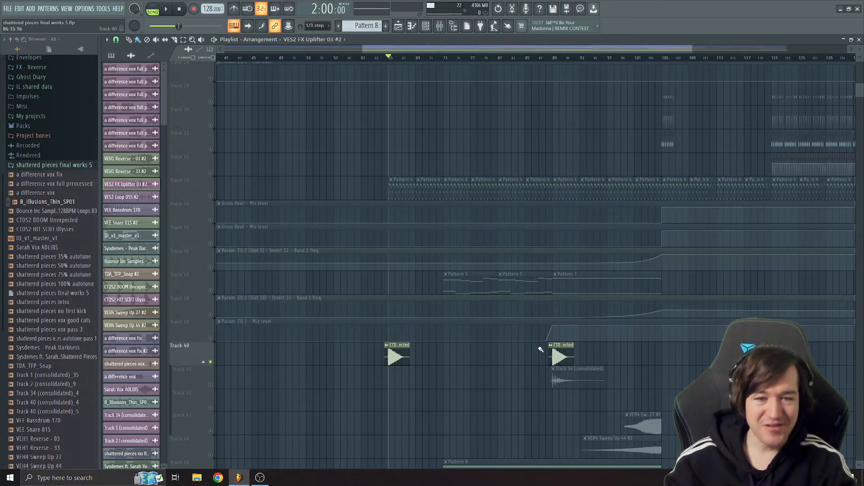
Locate the Track 40 boom hit at bar 89 and play the last one from bar 153, stopping playback afterward.
scroll(457, 345, up, 10)
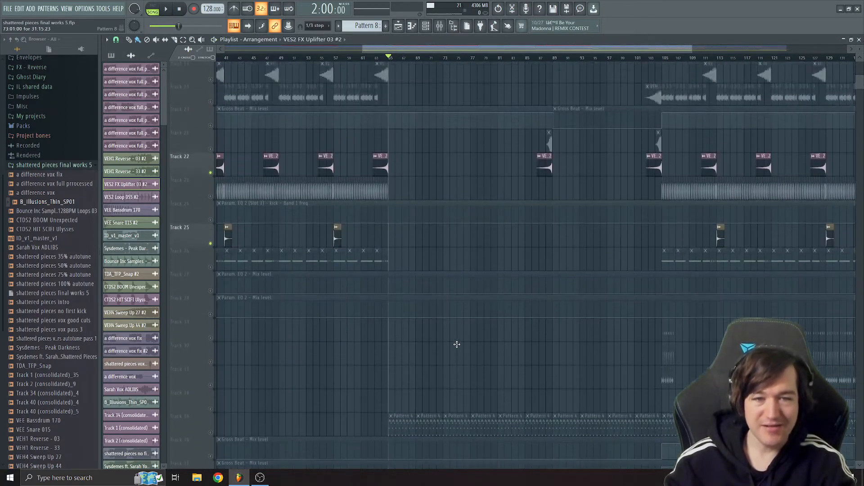
scroll(457, 345, up, 20)
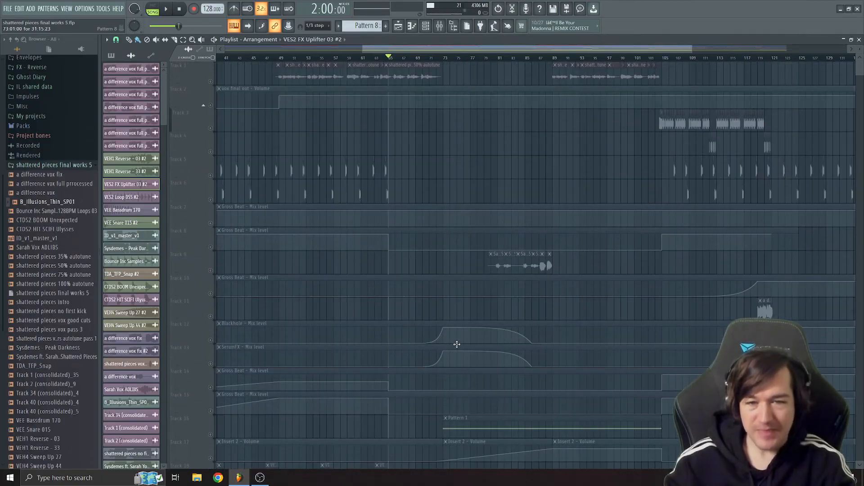
scroll(456, 344, down, 20)
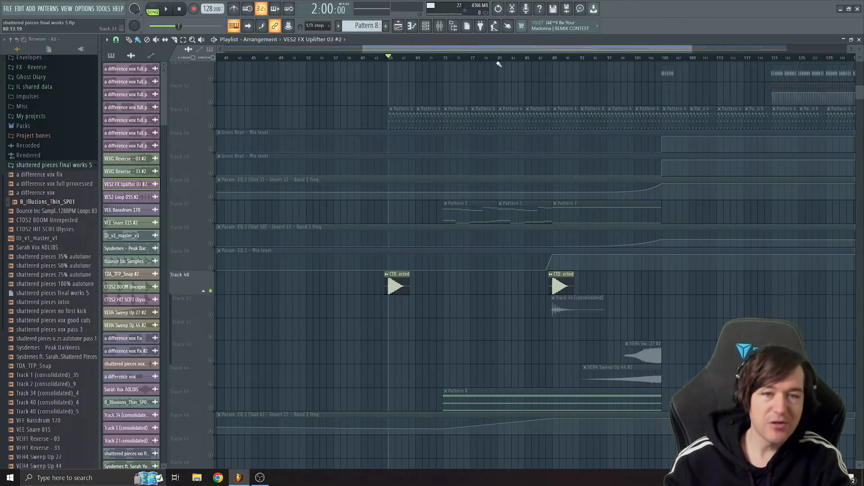
click(553, 58)
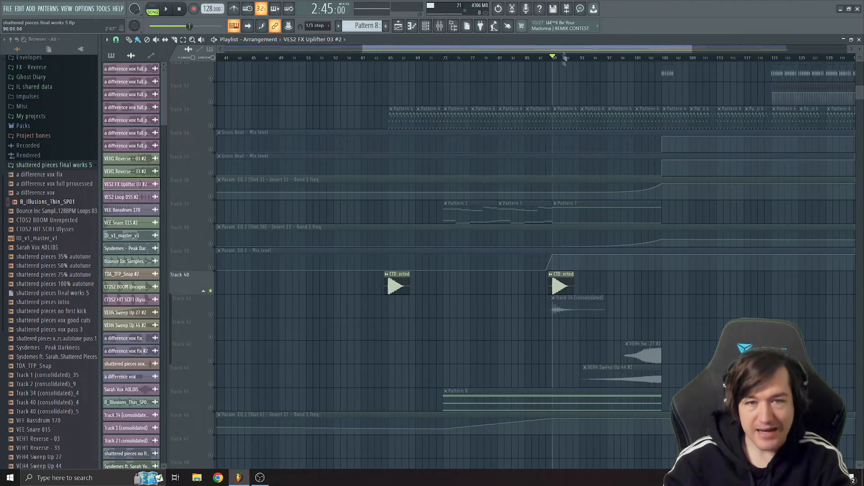
scroll(704, 287, right, 8)
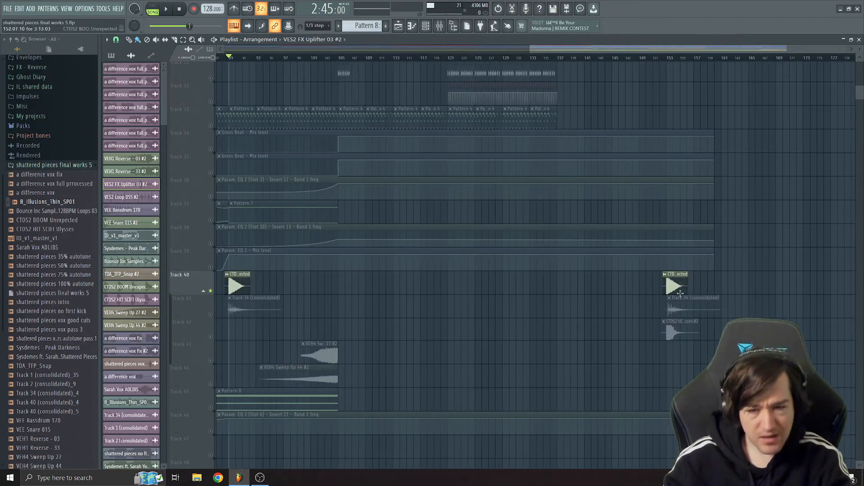
click(668, 58)
key(space)
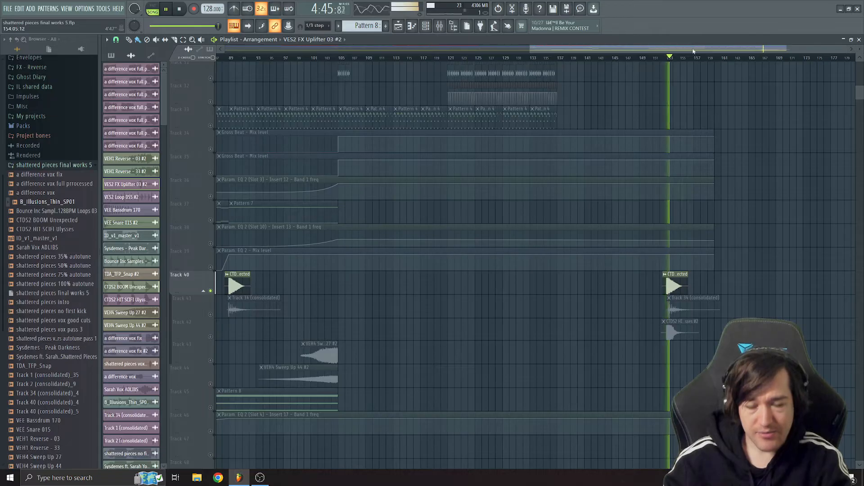
drag(692, 45, 473, 69)
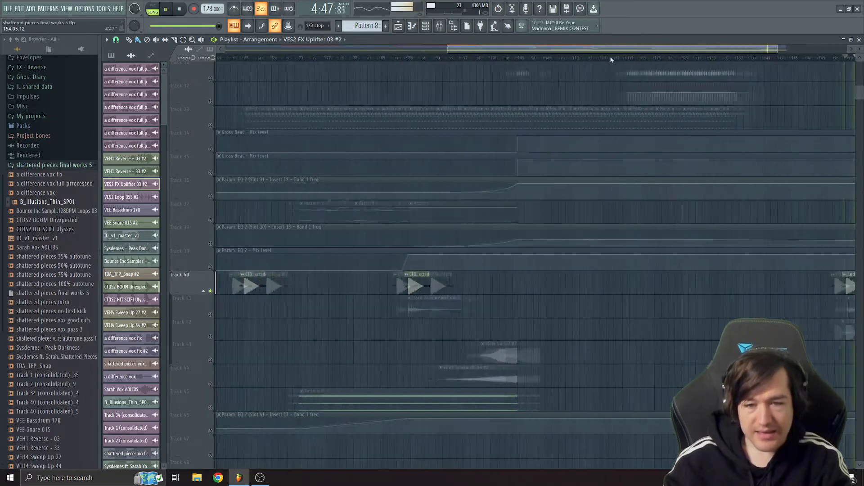
key(space)
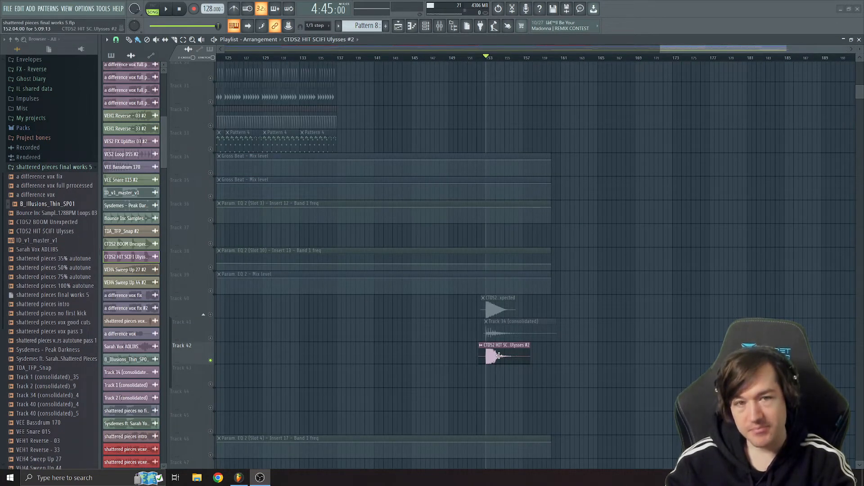
Compare the effect slots of the impact 2, impact 1 and snap mixer tracks, closing the mixer when done.
key(F9)
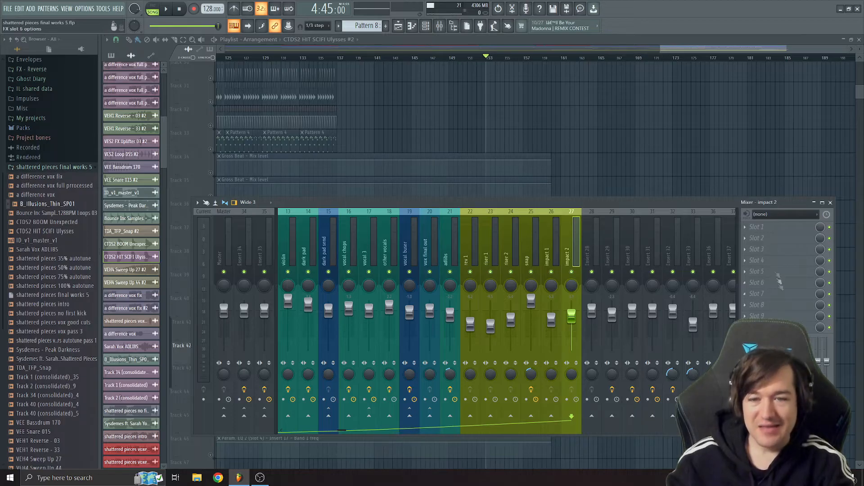
click(557, 242)
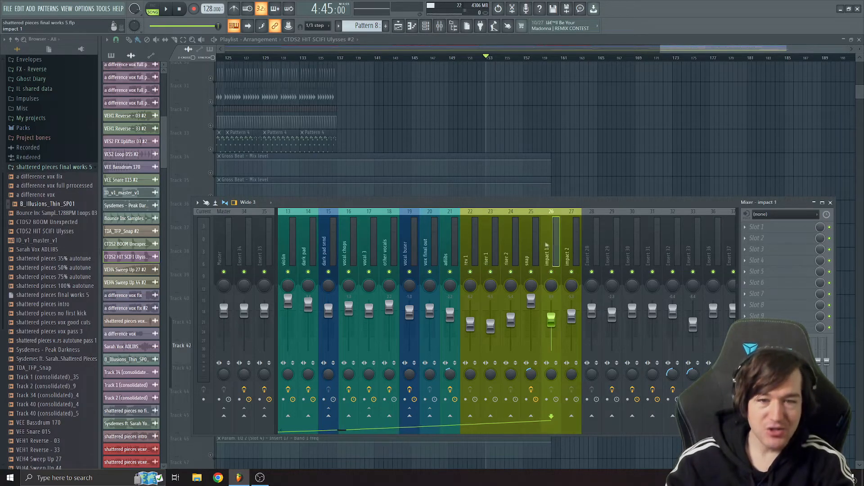
click(534, 242)
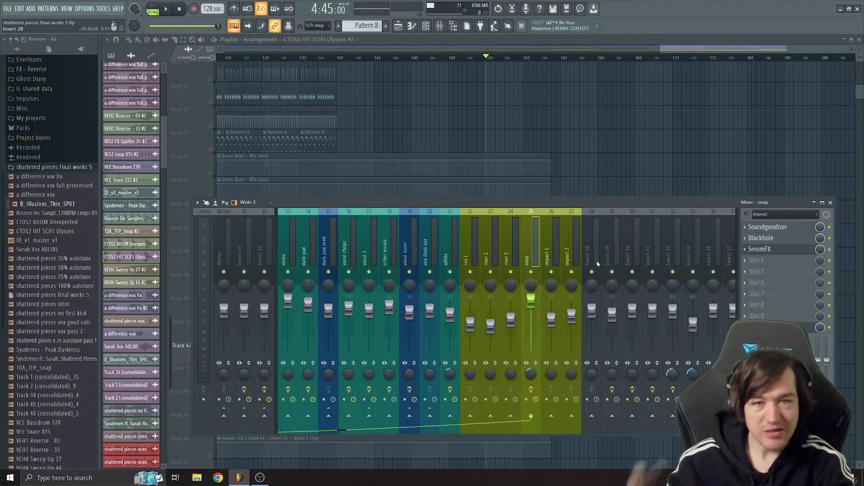
click(575, 251)
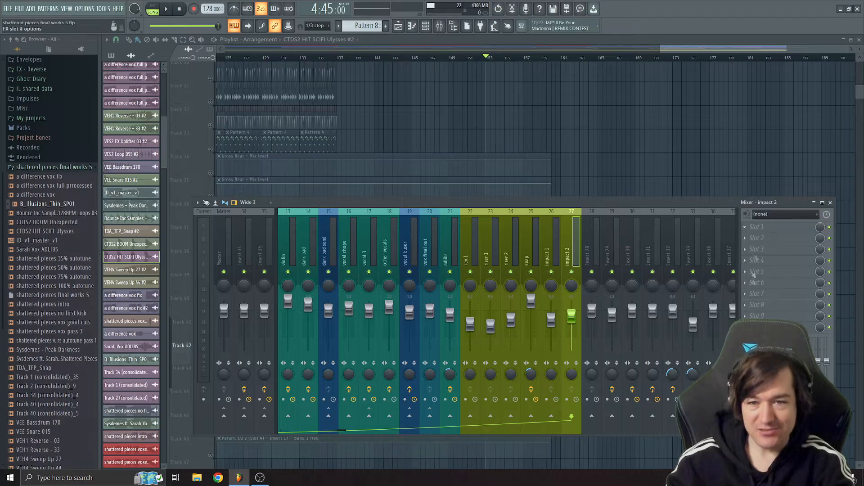
key(F9)
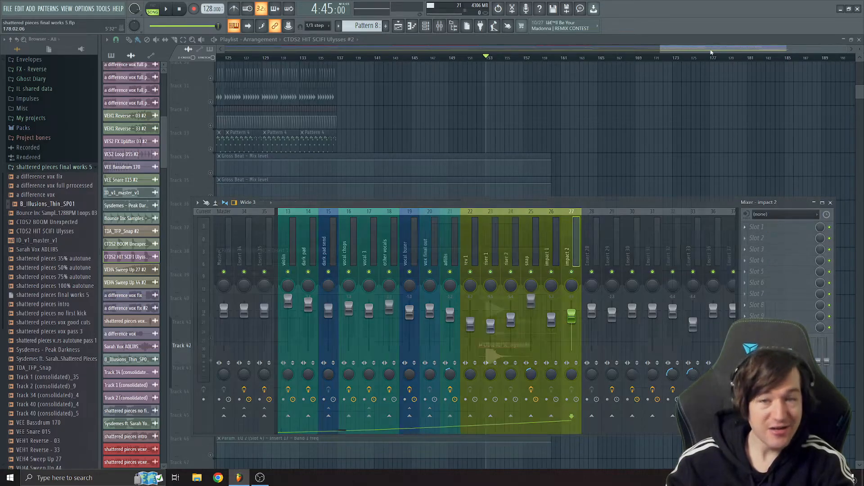
Play the CTDS2 HIT SCIFI Ulysses clip on Track 42 at bar 153 and the VEH4 Sweep Up 27 clip on Track 43.
key(space)
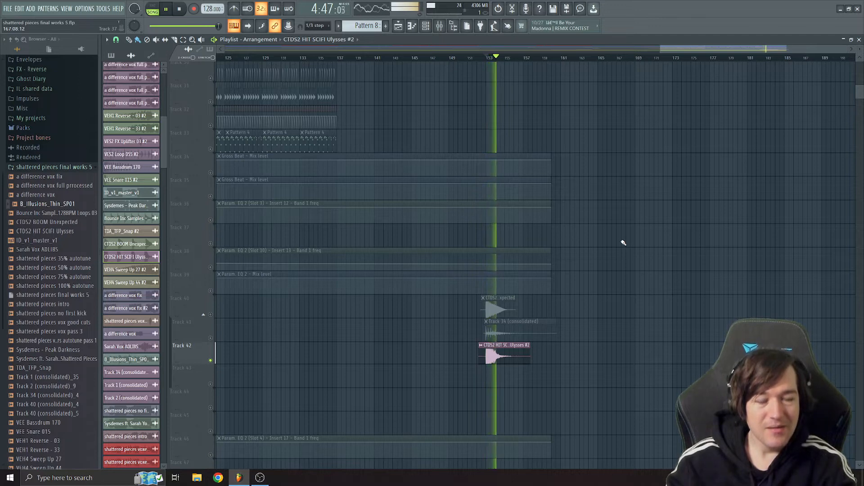
key(space)
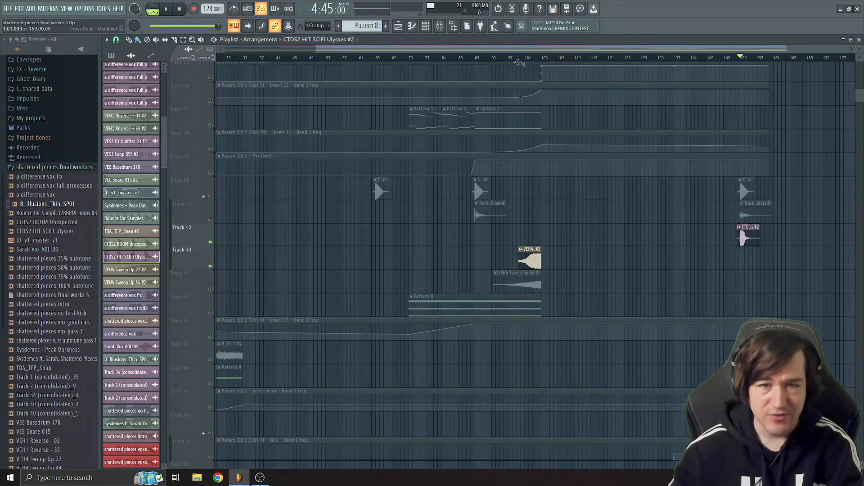
key(space)
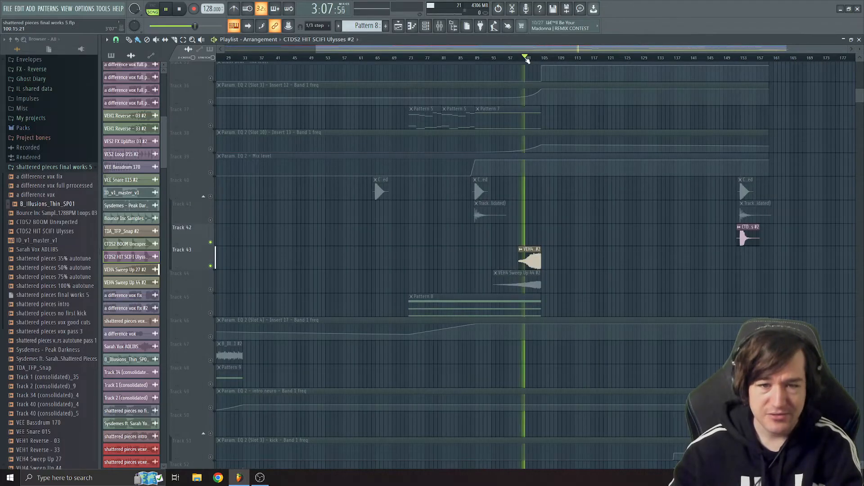
Check the mixer track of the VEH4 Sweep Up 27 clip while it plays, closing the mixer and stopping playback when done.
key(F9)
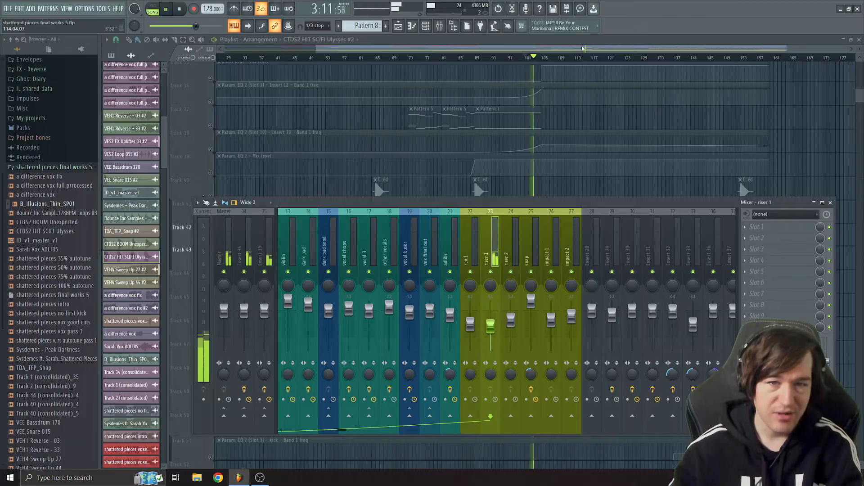
key(F9)
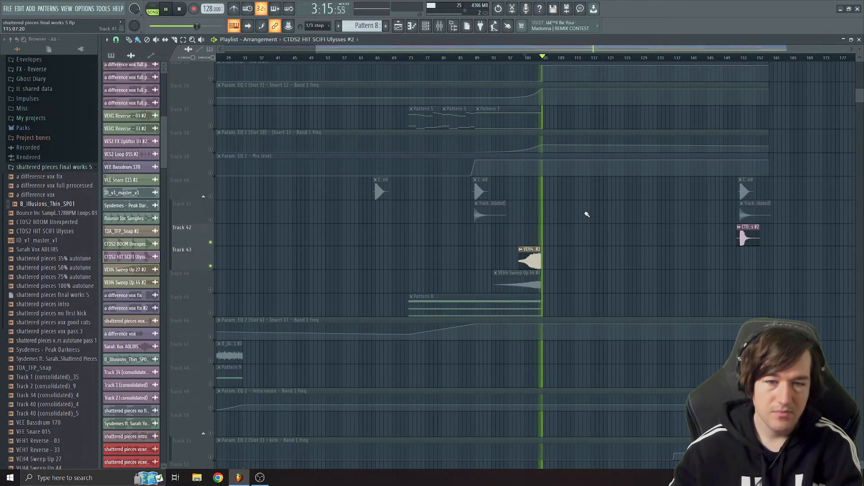
scroll(560, 247, up, 3)
scroll(560, 246, up, 5)
key(space)
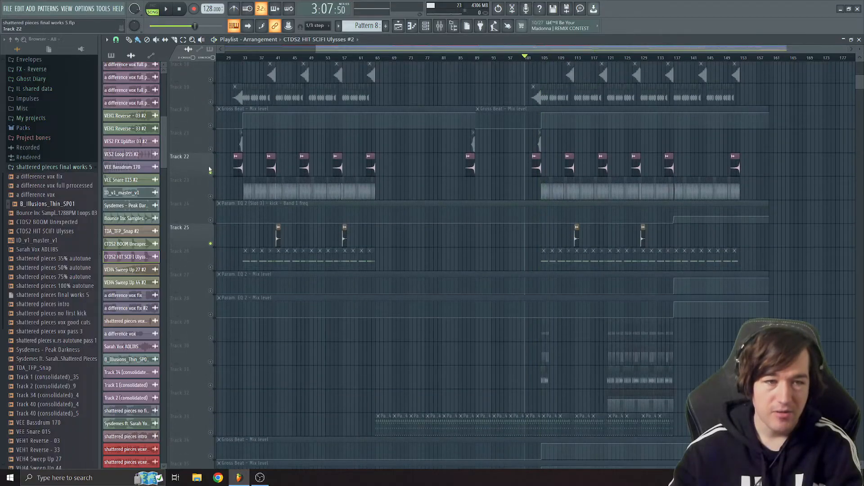
Switch from Track 43 to Track 44 and audition its VEH4 Sweep Up 44 clip, stopping playback afterward.
scroll(457, 256, down, 8)
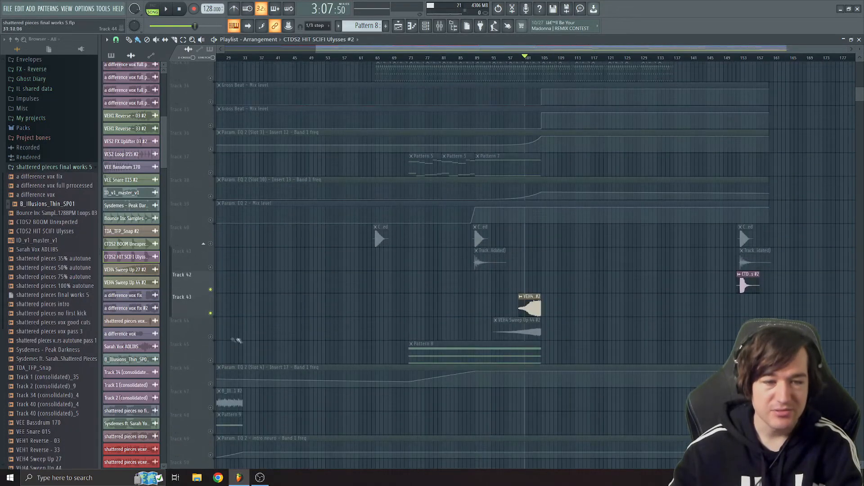
click(210, 314)
key(space)
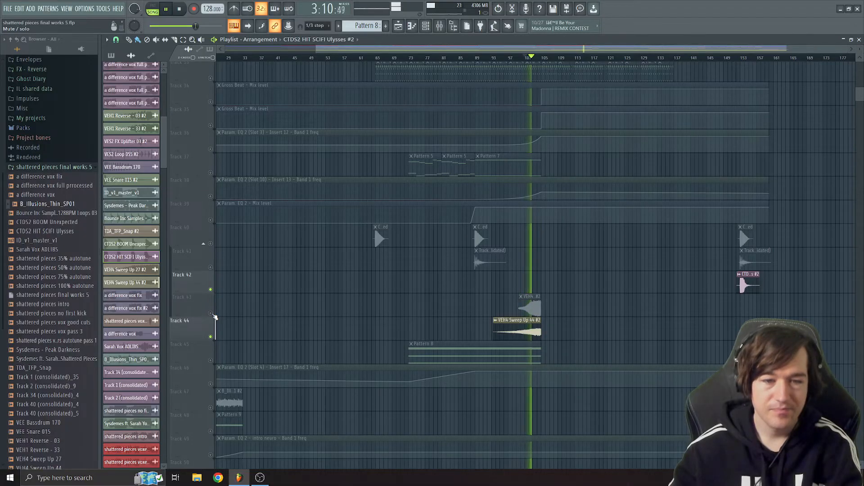
key(space)
Enable the kick clips on Track 23 and the kick EQ automation on Track 24, and play them from bar 105.
scroll(220, 270, up, 15)
scroll(552, 185, down, 7)
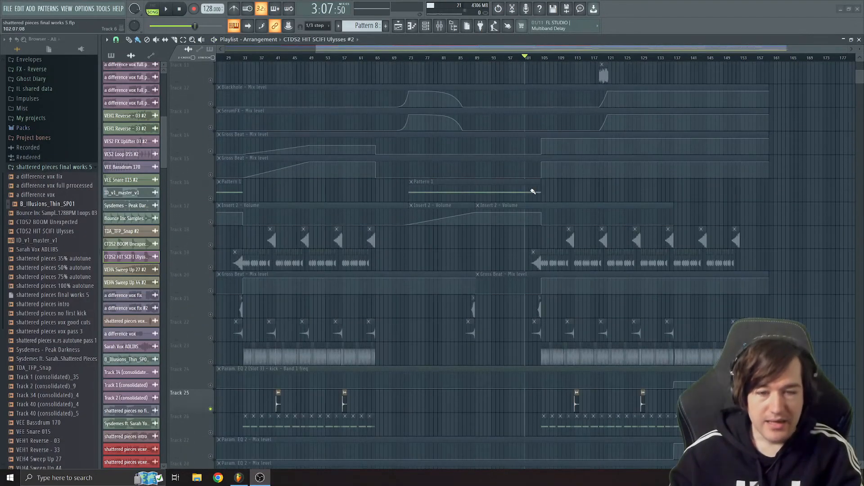
scroll(533, 192, down, 3)
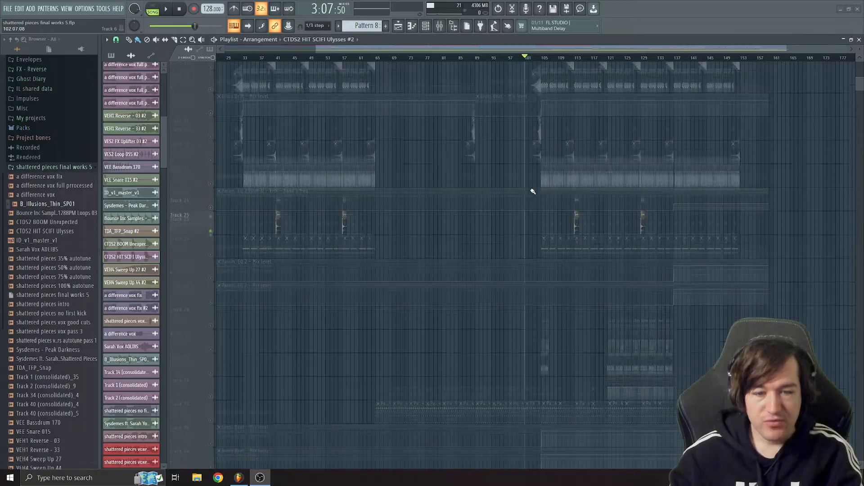
scroll(533, 192, up, 2)
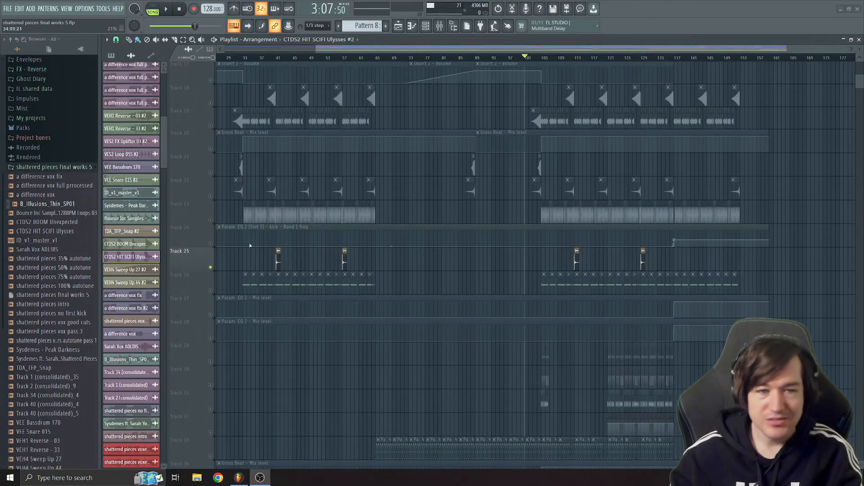
click(211, 244)
click(210, 220)
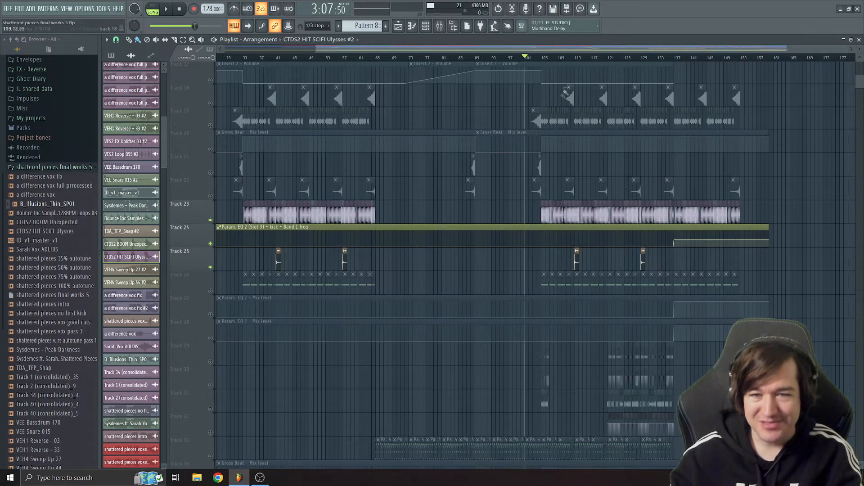
click(543, 59)
key(space)
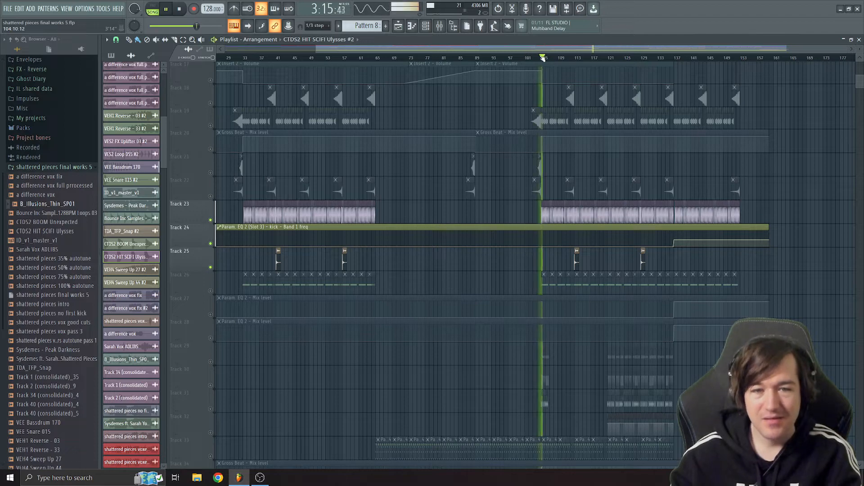
Locate the kick's mixer track during playback and show its effect slots before stopping playback.
click(439, 26)
scroll(400, 215, left, 4)
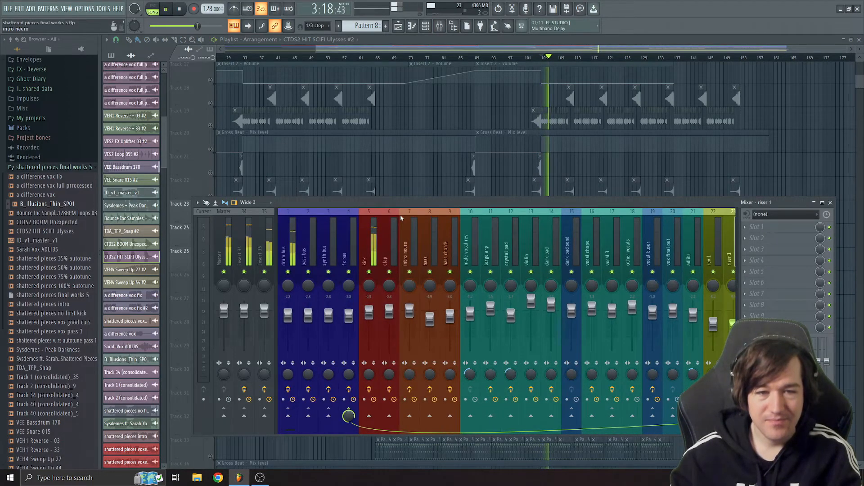
click(369, 239)
drag(430, 199, 440, 197)
key(space)
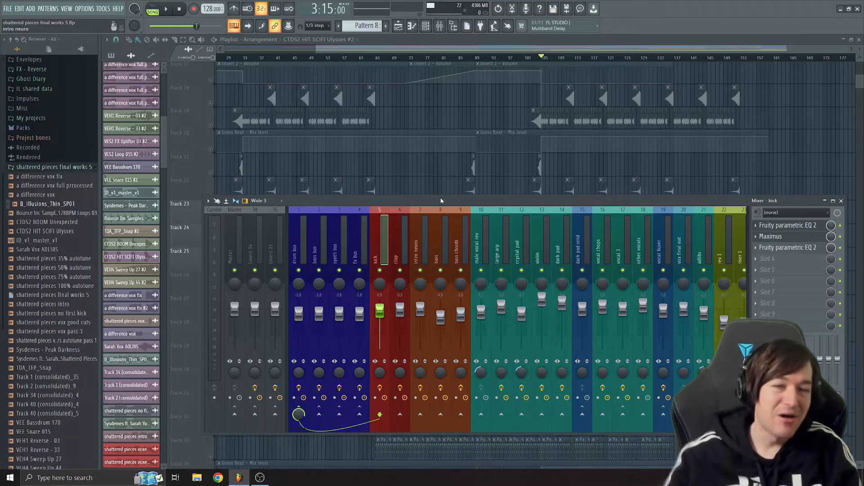
Replay the kick from bar 105 and inspect the first Fruity parametric EQ 2 in its effect chain.
drag(623, 50, 541, 50)
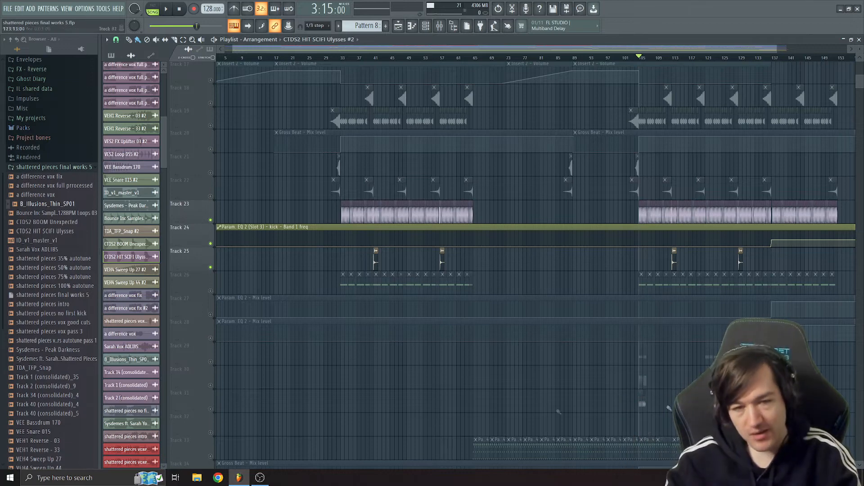
click(439, 25)
key(space)
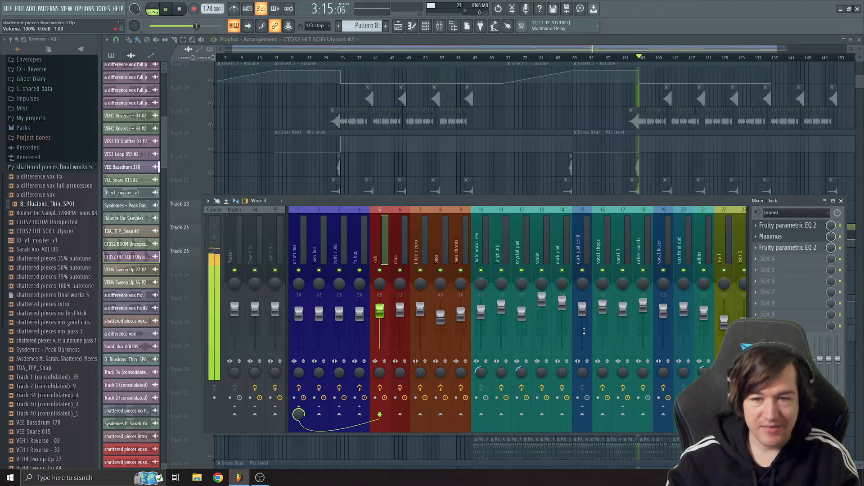
click(776, 225)
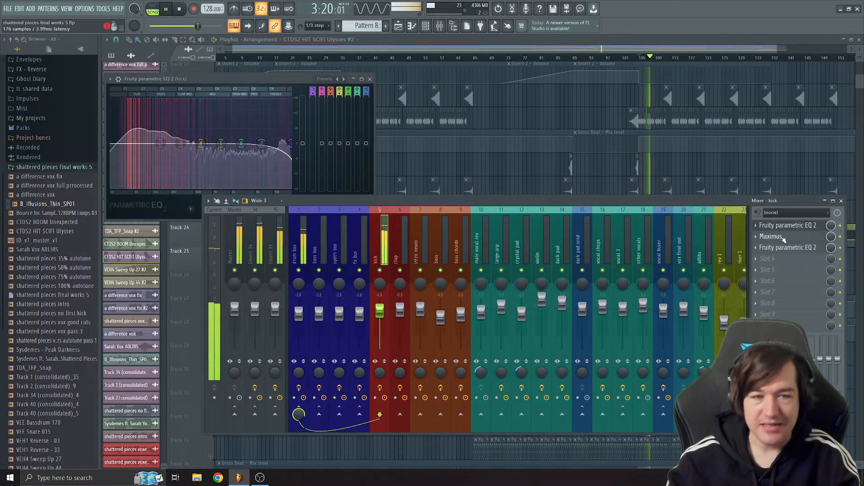
Open Maximus on the kick track and compare its mid, high and low bands during playback, stopping playback when done.
click(770, 237)
click(137, 198)
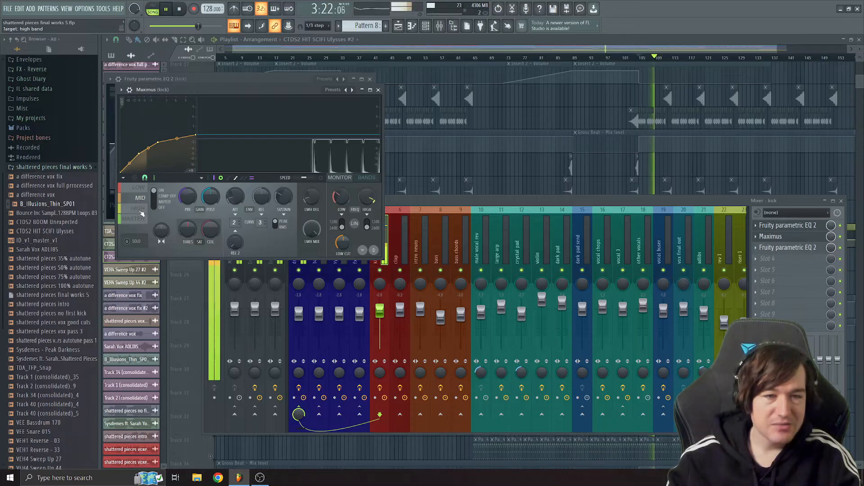
click(139, 208)
click(138, 187)
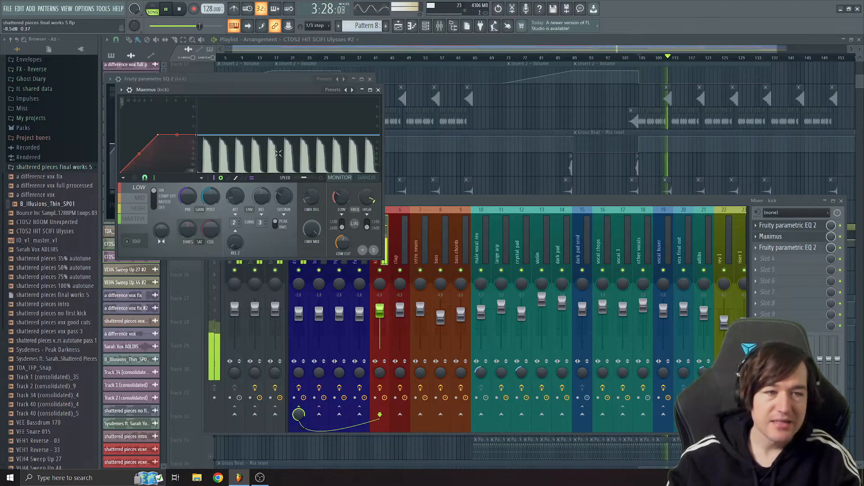
drag(279, 96, 405, 143)
key(space)
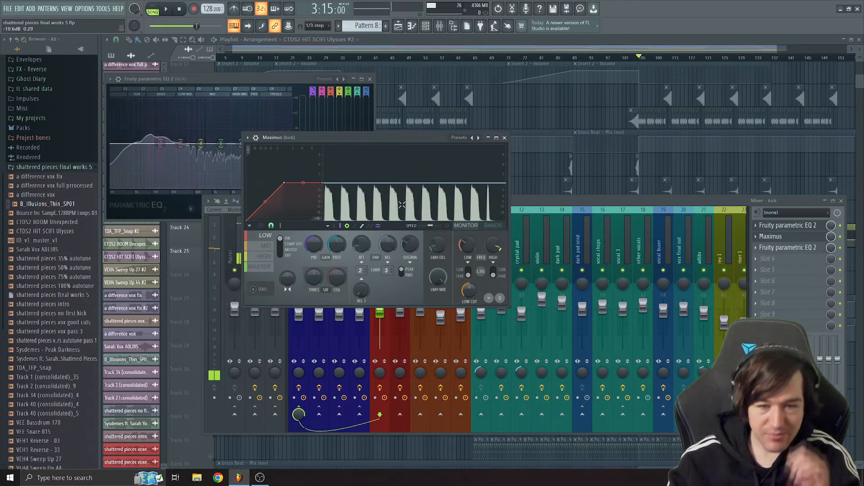
Compare the mid and low band curves of the kick's Maximus and inspect its low and high crossover frequencies.
click(257, 248)
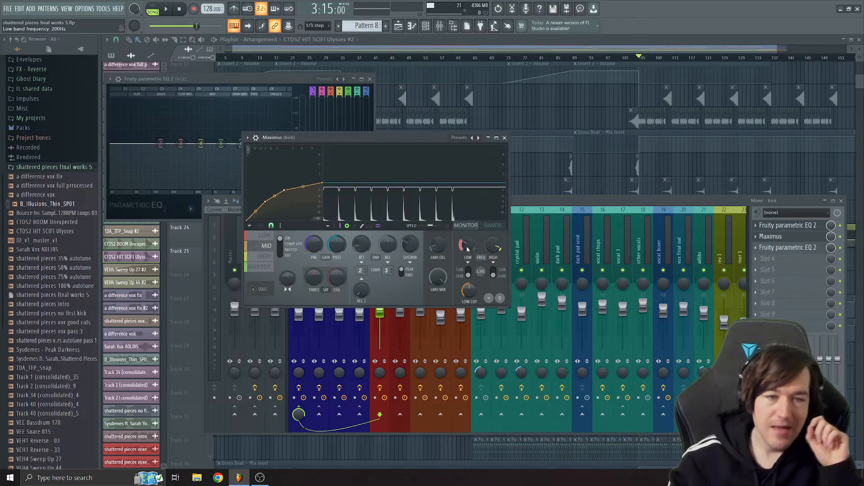
click(265, 236)
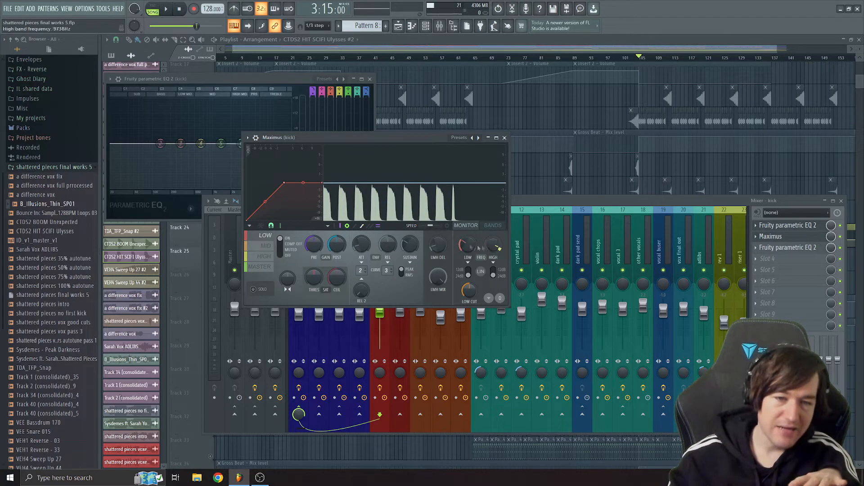
click(266, 246)
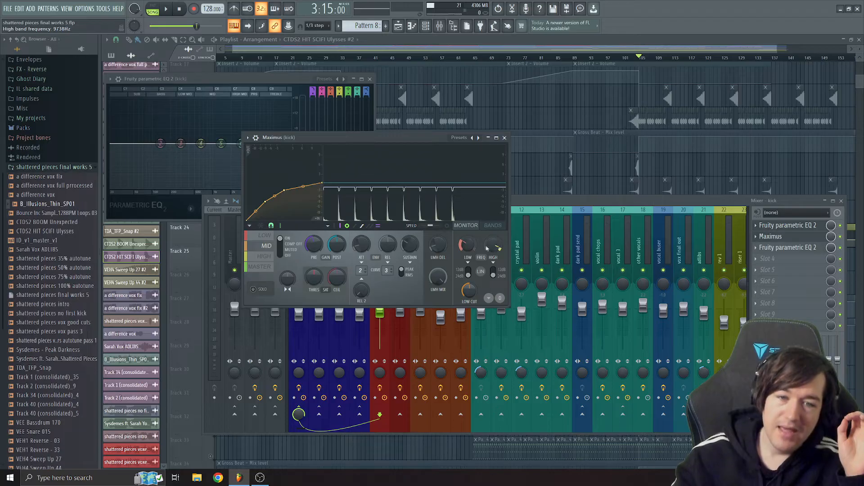
drag(498, 249, 499, 257)
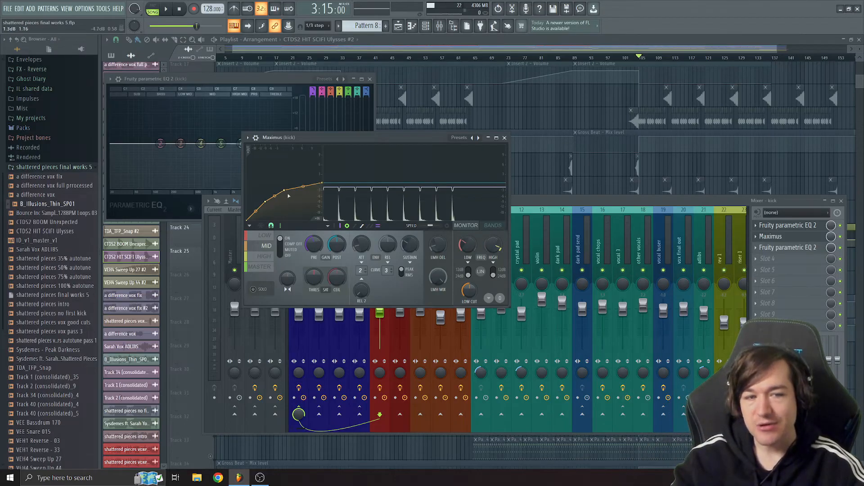
Replay the kick to examine the Maximus low band, stop playback, and return to the mid band curve.
drag(394, 145, 407, 148)
key(space)
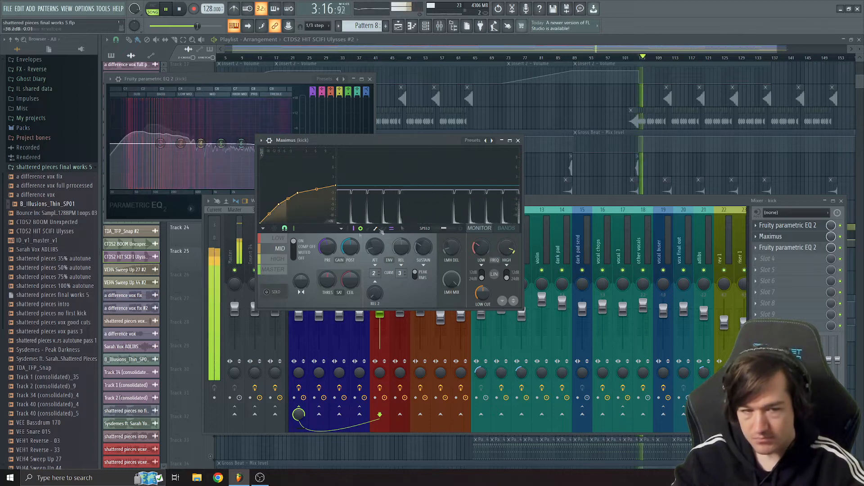
click(278, 238)
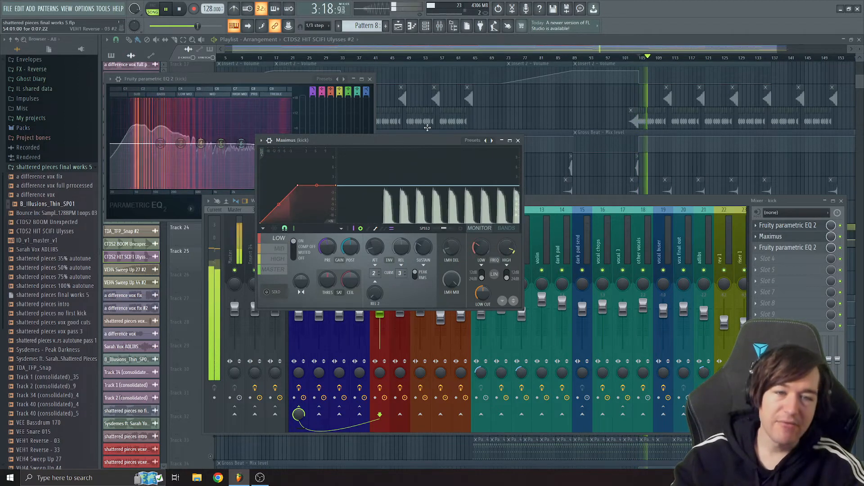
key(space)
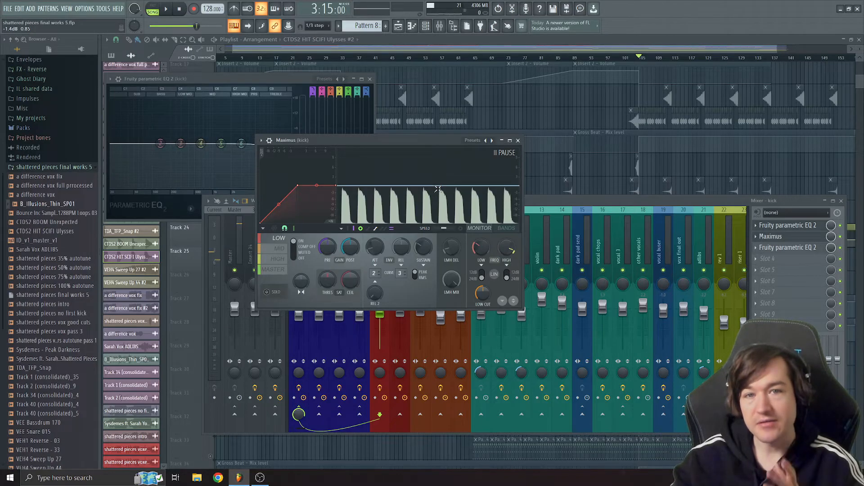
click(279, 248)
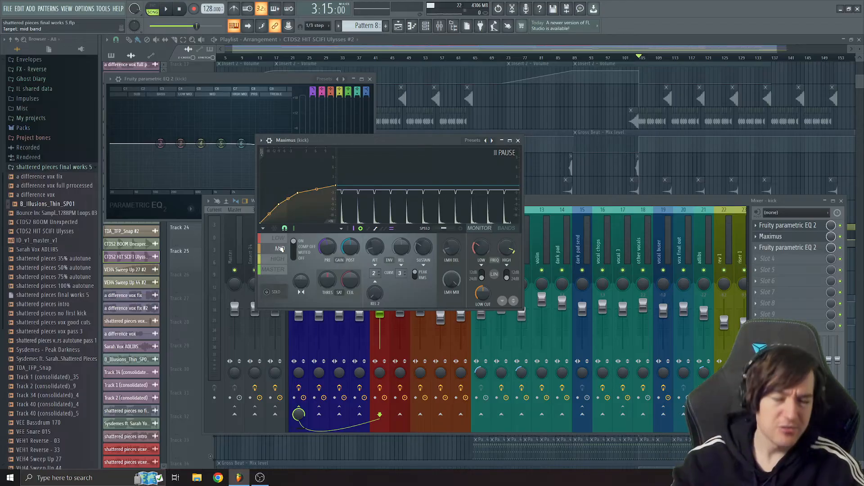
Bring the kick's Maximus back to the front and check the second Fruity parametric EQ 2 in the chain with playback.
click(582, 203)
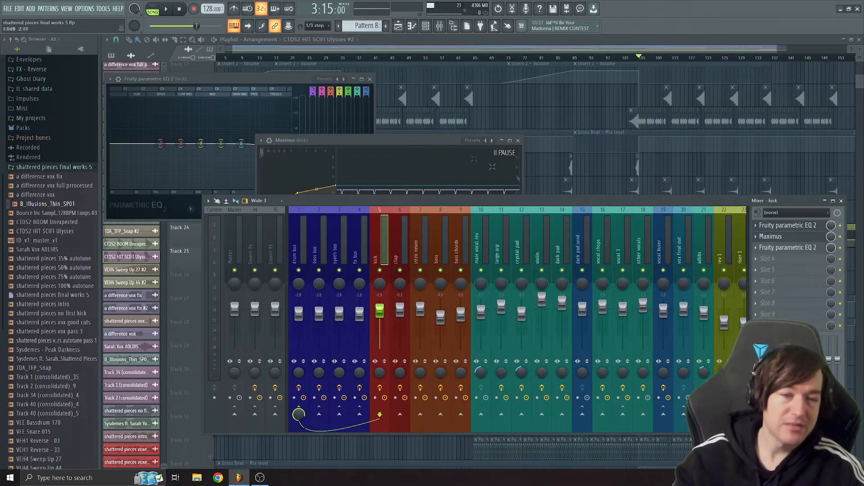
click(452, 179)
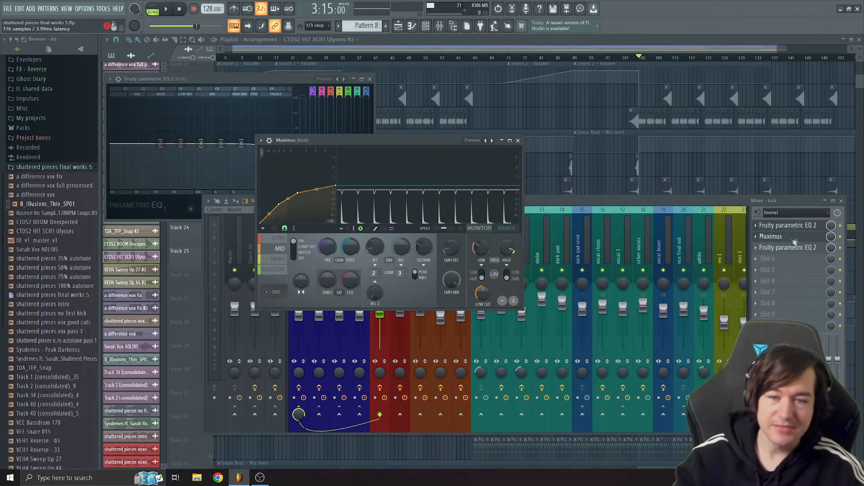
click(787, 247)
key(space)
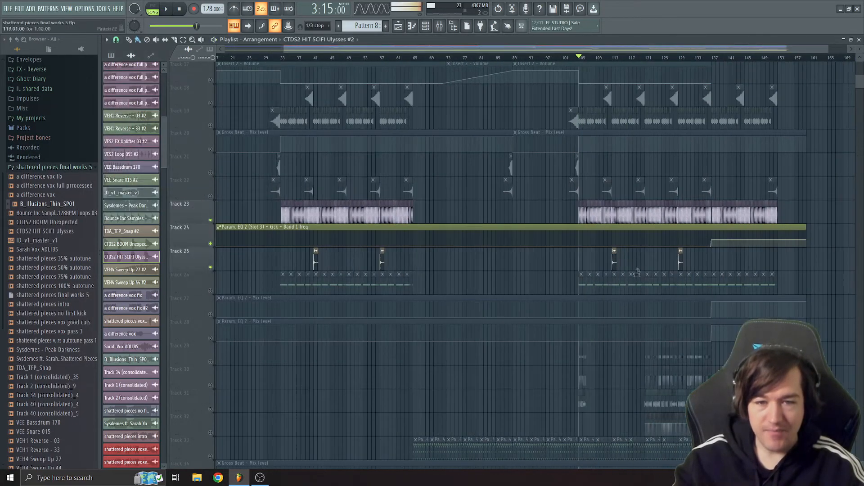
Play Tracks 29 to 32 from bar 121 and find their mixer insert, closing the mixer and stopping playback when done.
scroll(636, 274, down, 4)
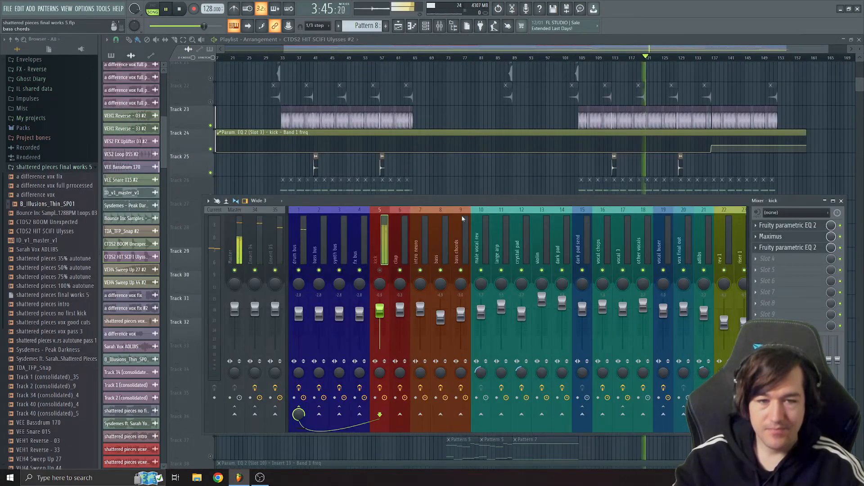
scroll(462, 219, down, 10)
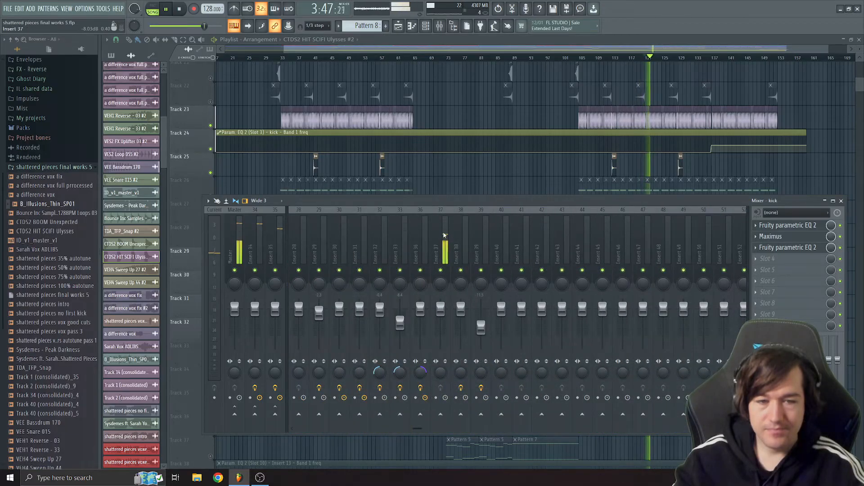
key(F9)
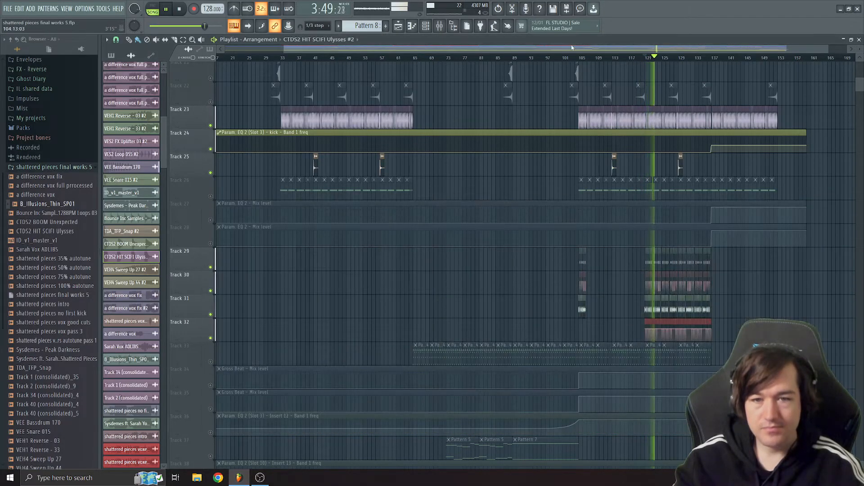
key(space)
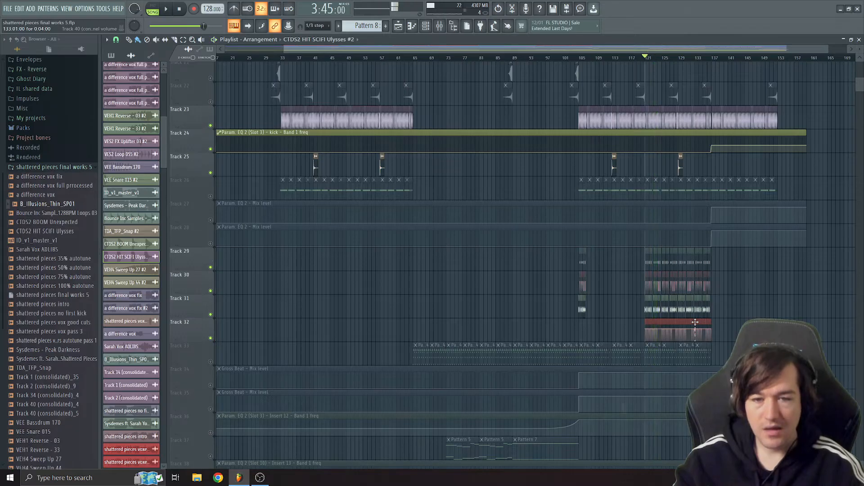
Examine the Track 40 (consolidated) clips and their volume automation on Tracks 29 to 32 at bar 121.
scroll(695, 322, up, 6)
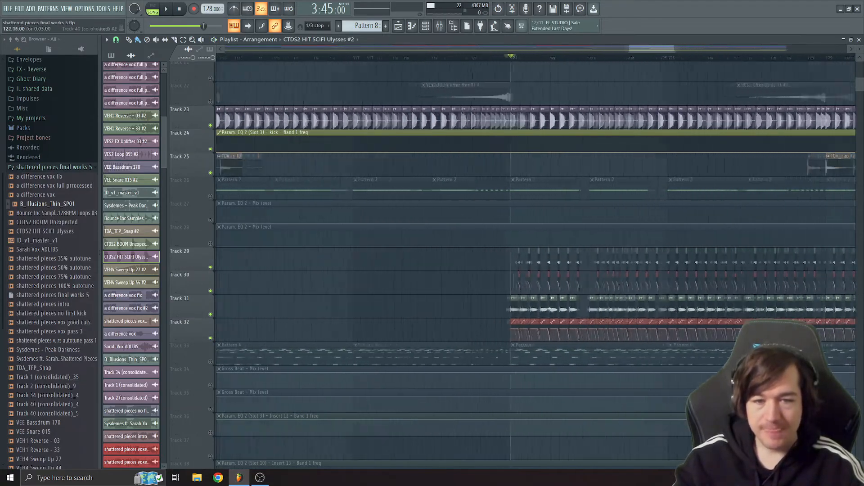
scroll(534, 283, up, 5)
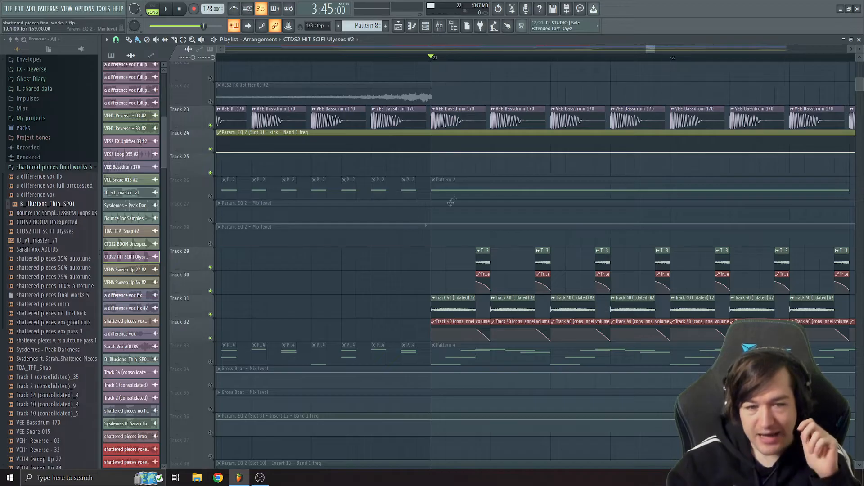
Open the Track 31 consolidated clip's channel settings, inspect its waveform during playback, and close them.
double_click(450, 307)
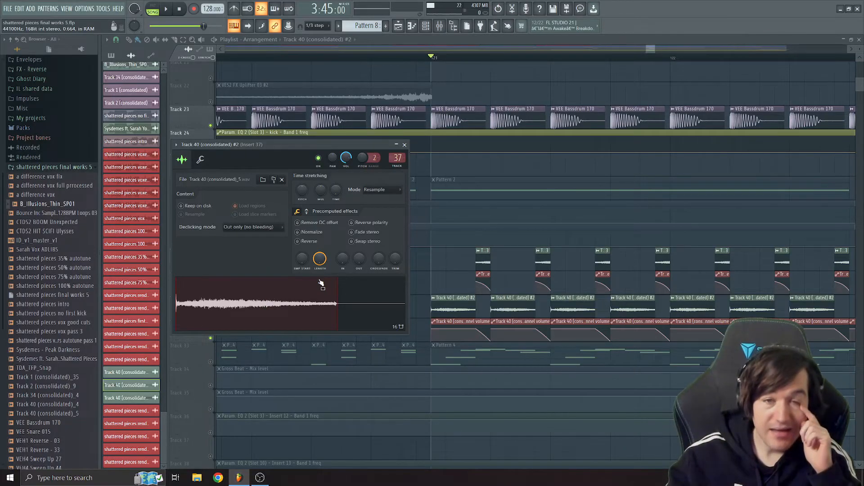
key(space)
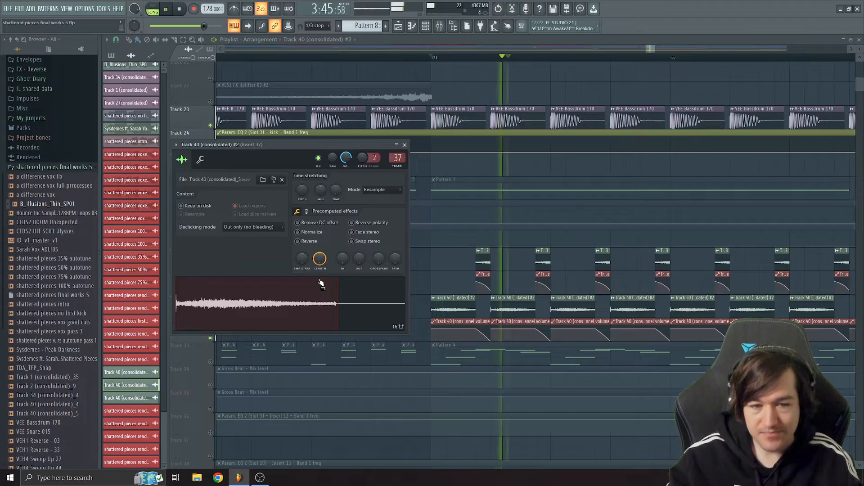
key(space)
click(423, 267)
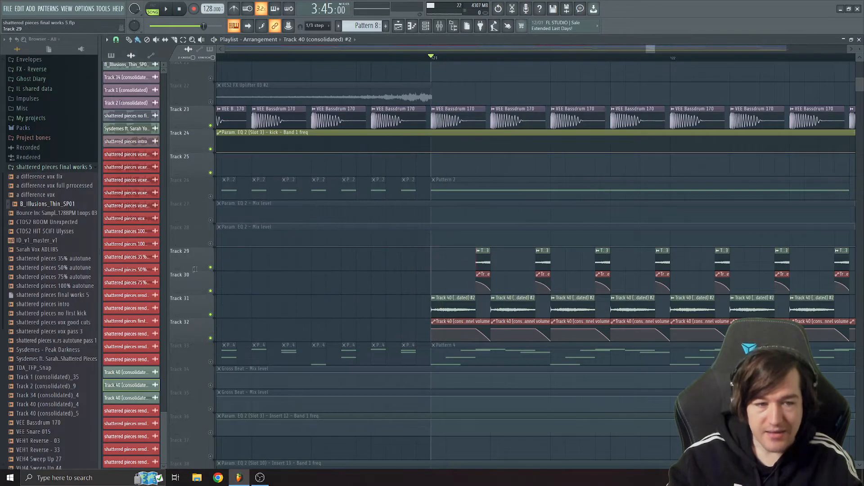
Play from bar 121 with Track 29 muted to hear the Track 31 layer, and unmute Track 29.
key(space)
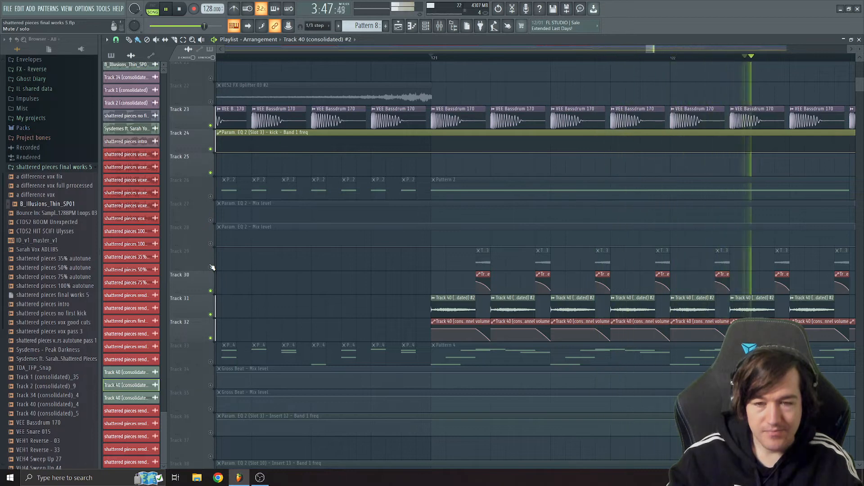
key(space)
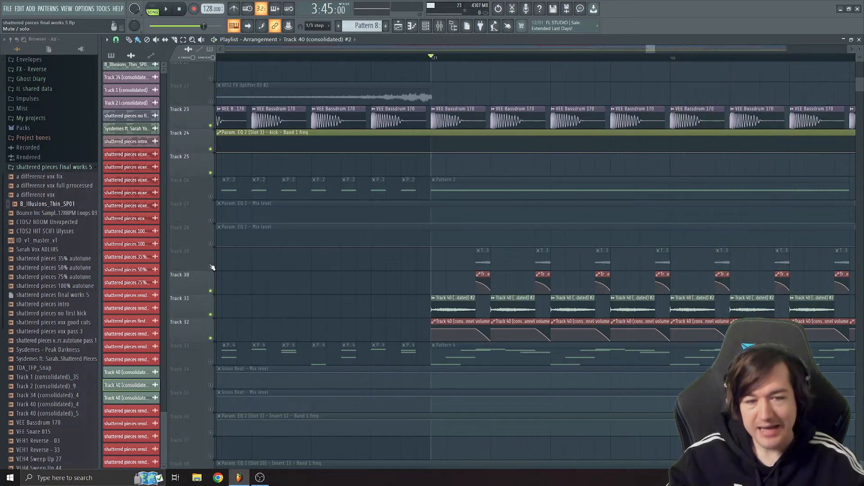
click(210, 268)
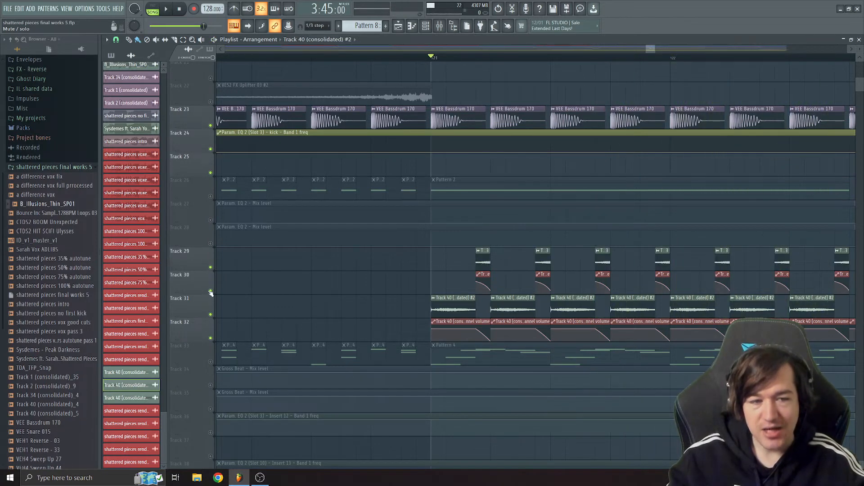
Mute Track 31 to audition the Track 29 clips, and inspect their channel's reverse setting and waveform.
click(211, 315)
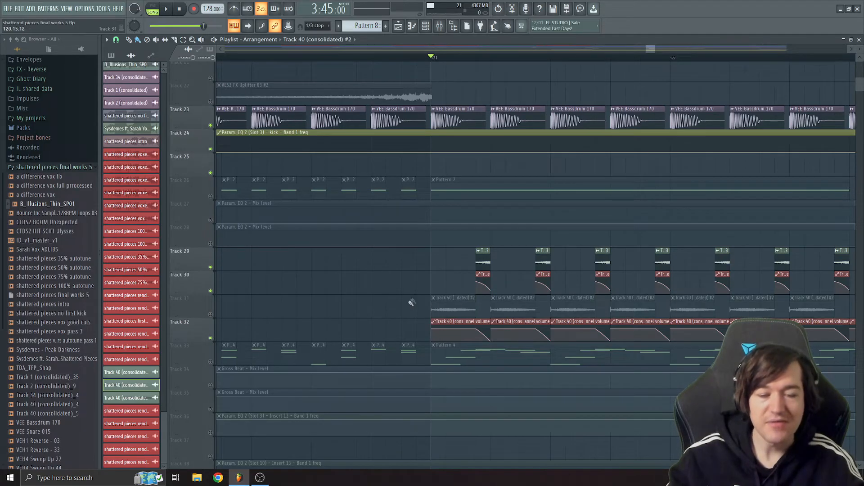
key(space)
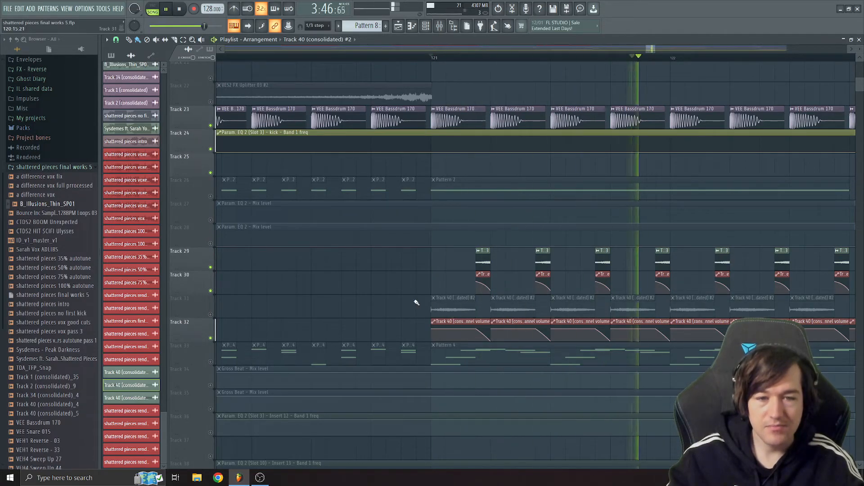
key(space)
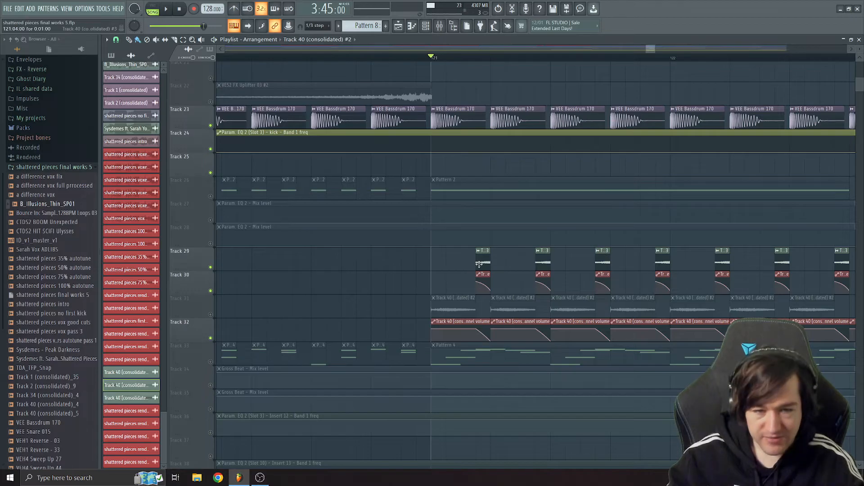
double_click(482, 264)
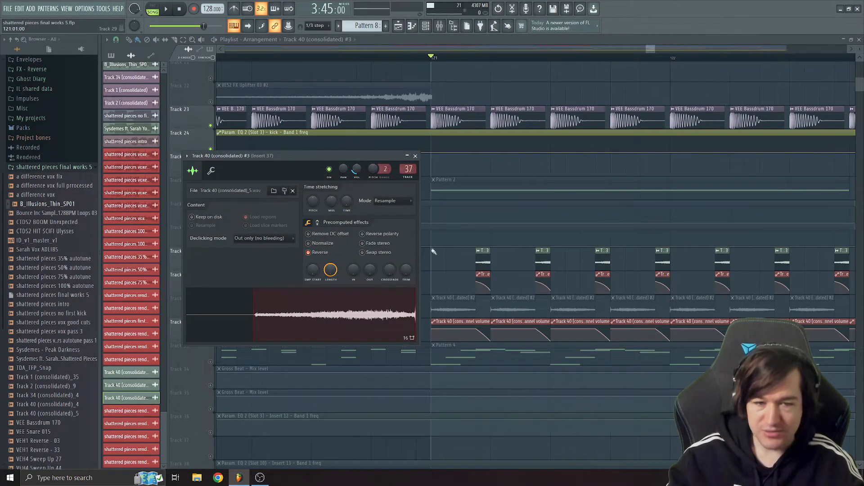
click(415, 156)
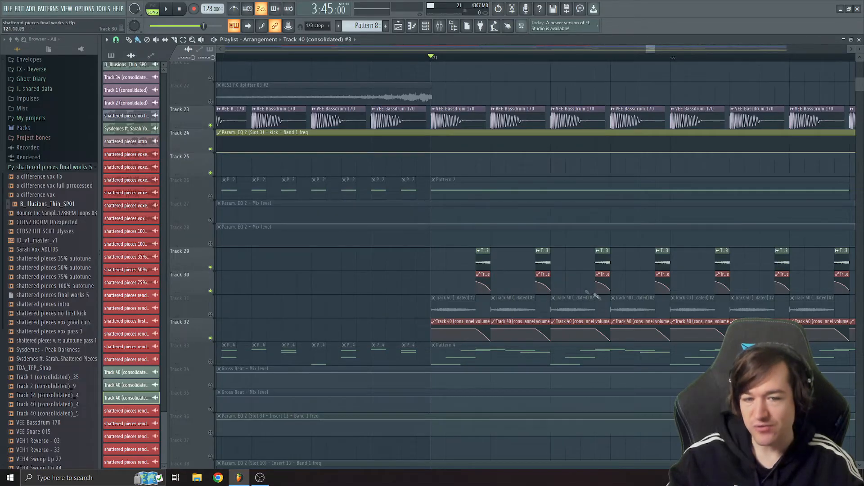
Unmute Track 31 and play both consolidated layers together with the kick from bar 121.
click(209, 313)
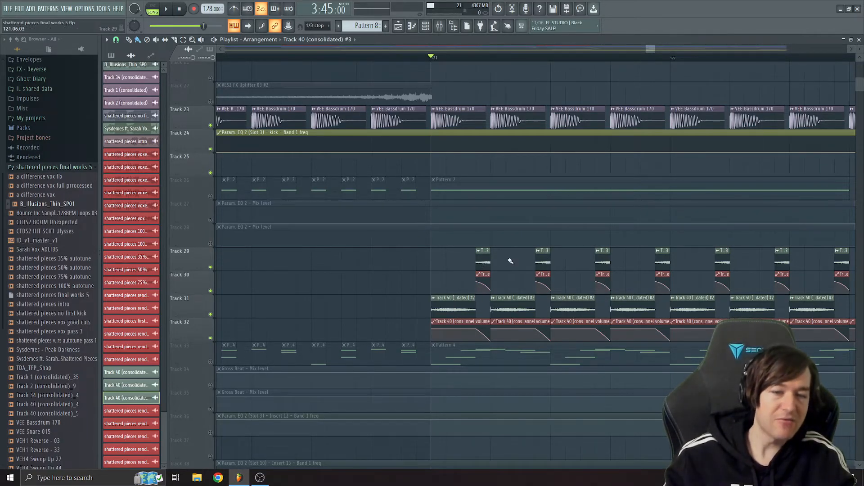
key(space)
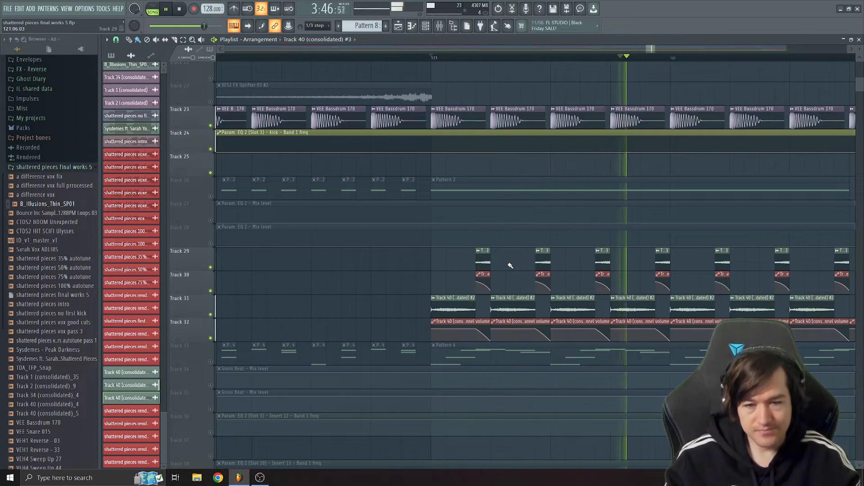
key(space)
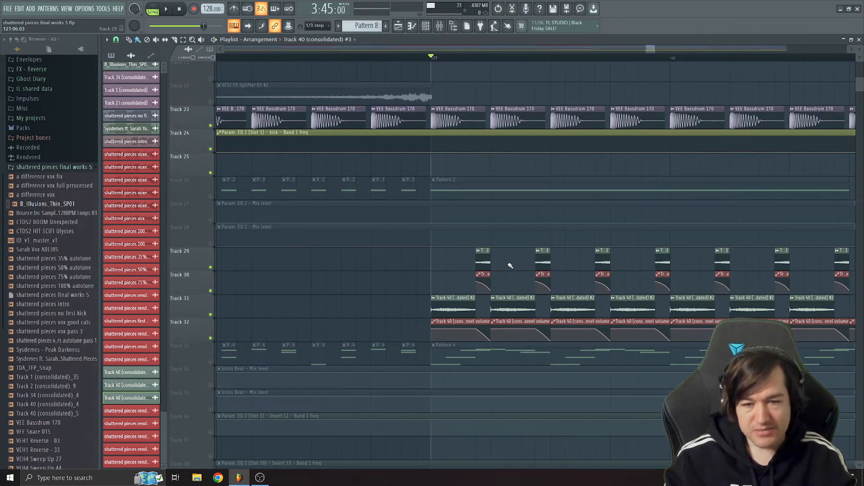
Play the layers with the mixer open to find their insert, and select Insert 37 to check its routing.
scroll(510, 266, down, 5)
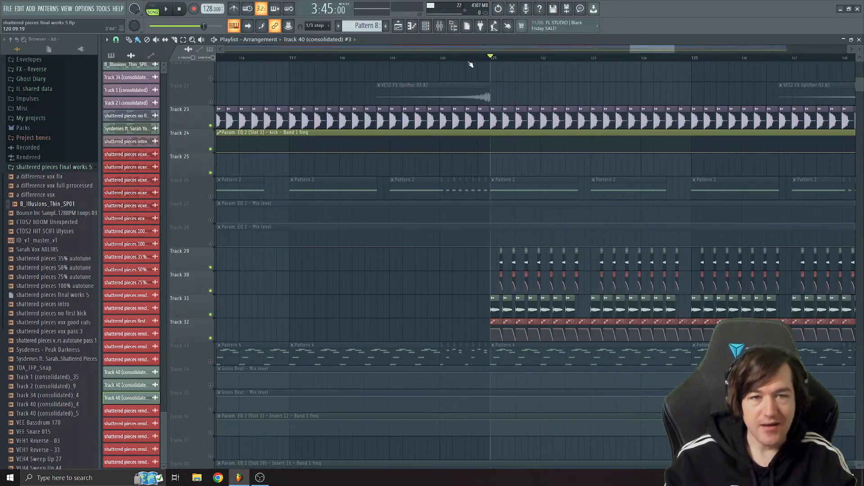
click(439, 26)
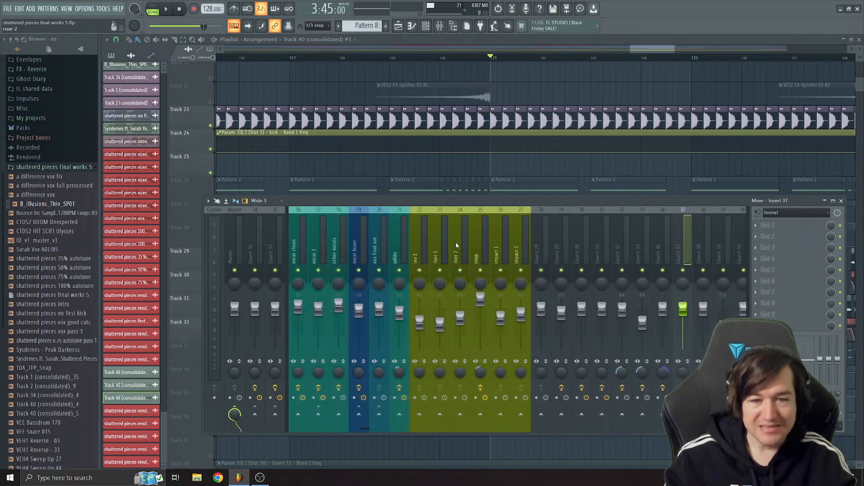
key(space)
key(space)
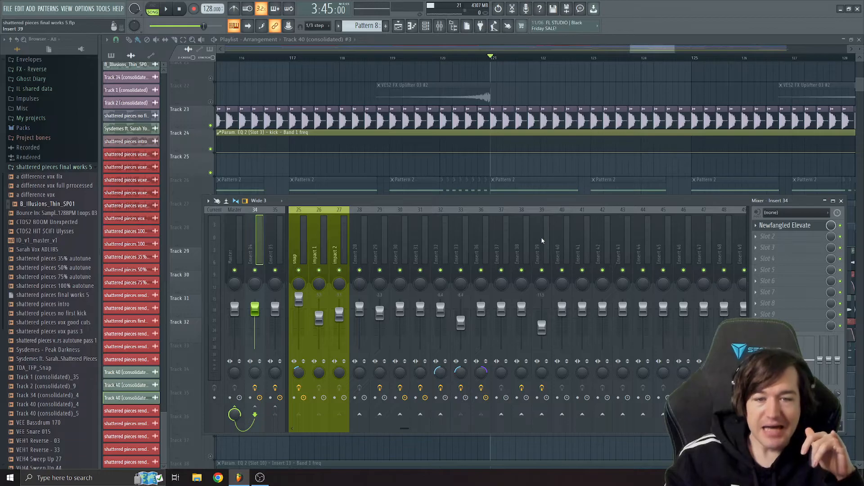
key(space)
click(503, 241)
key(space)
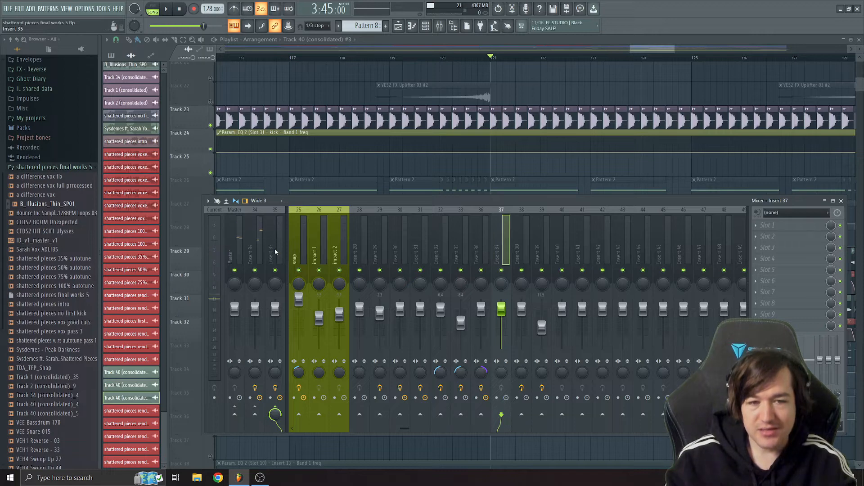
Audition Insert 37 through Insert 35, route it back to Master, and replay it for comparison.
key(space)
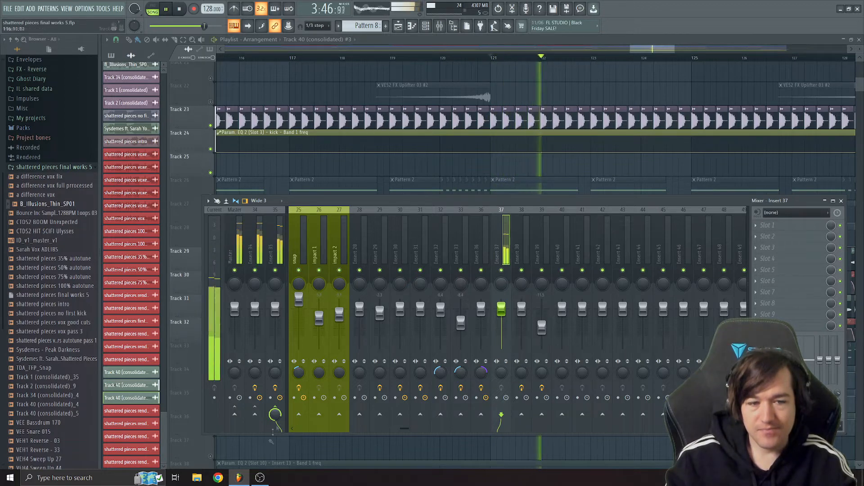
key(space)
click(275, 414)
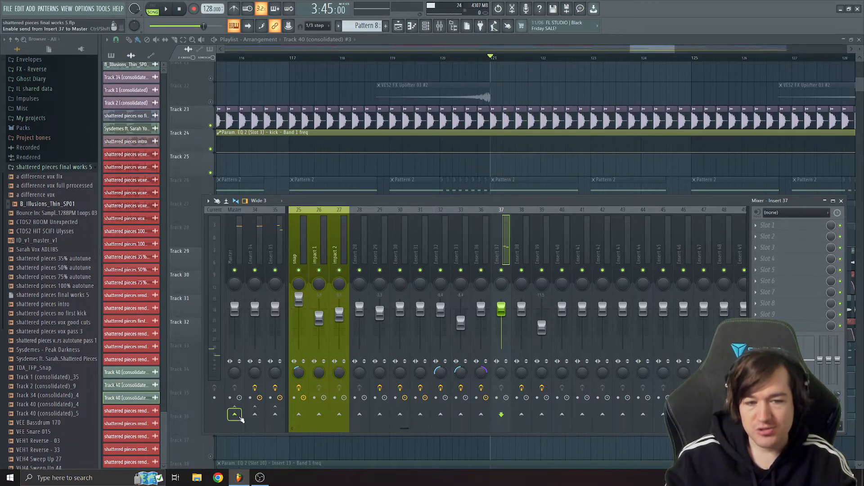
click(240, 417)
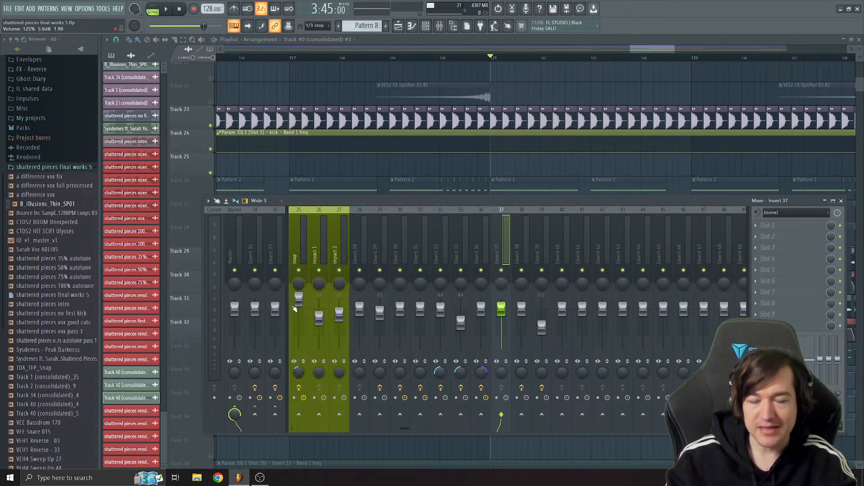
key(space)
key(space)
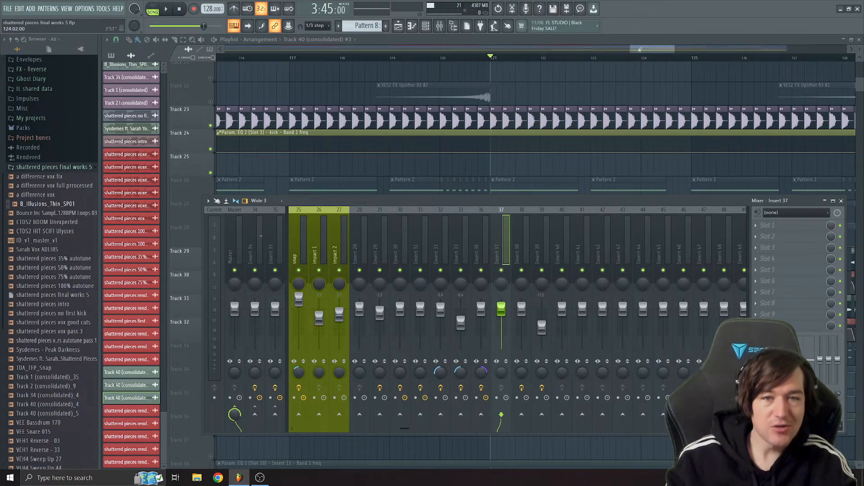
Find the short Track 52 clip at bar 33 and check the channel settings of render 6 and render 7 no kicks.
drag(631, 48, 517, 59)
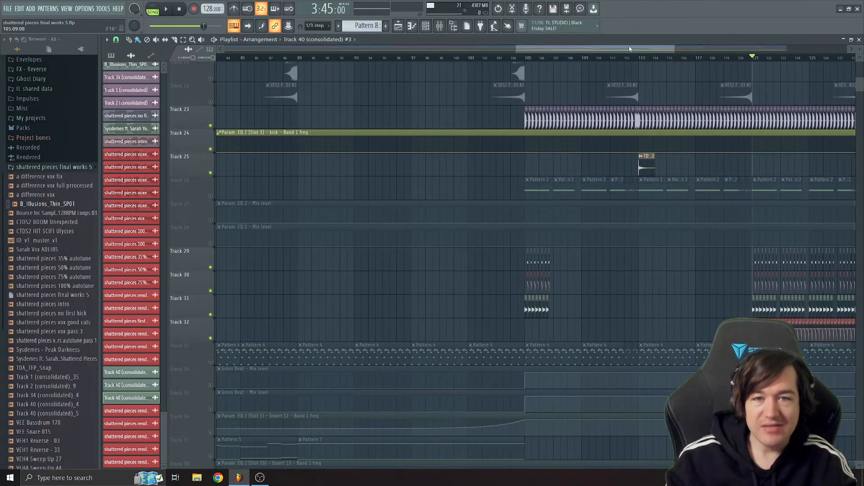
drag(629, 48, 684, 57)
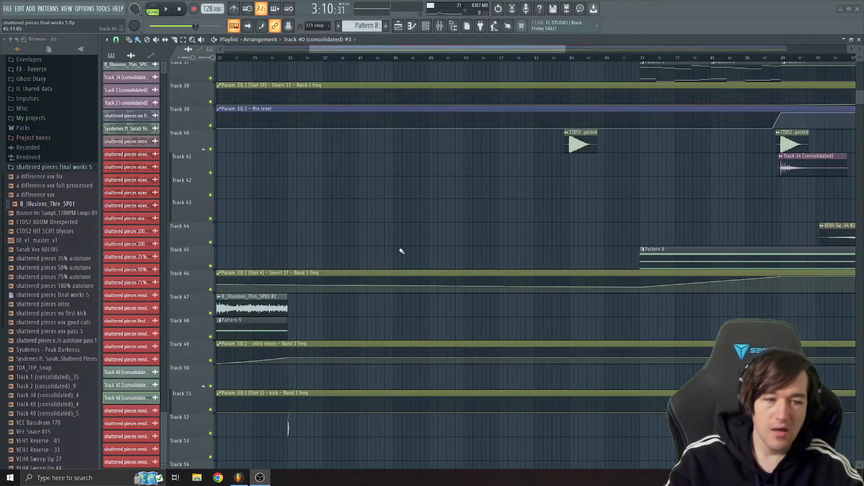
scroll(401, 251, down, 4)
scroll(401, 251, left, 4)
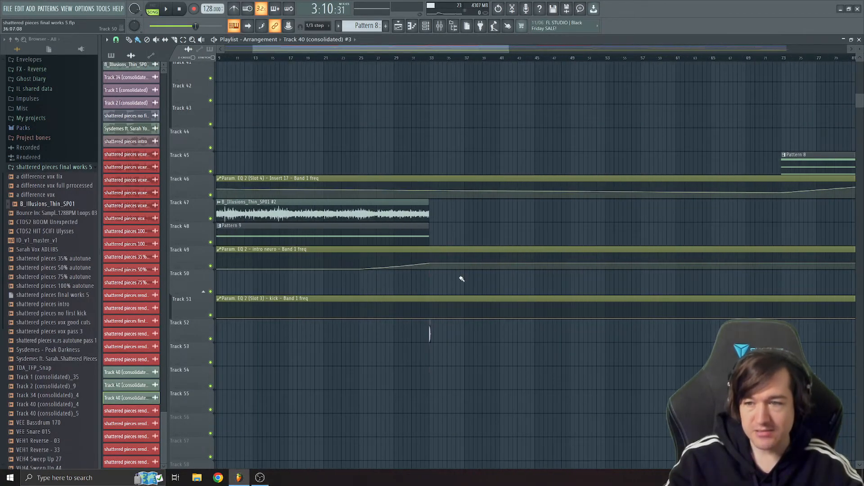
scroll(430, 334, up, 2)
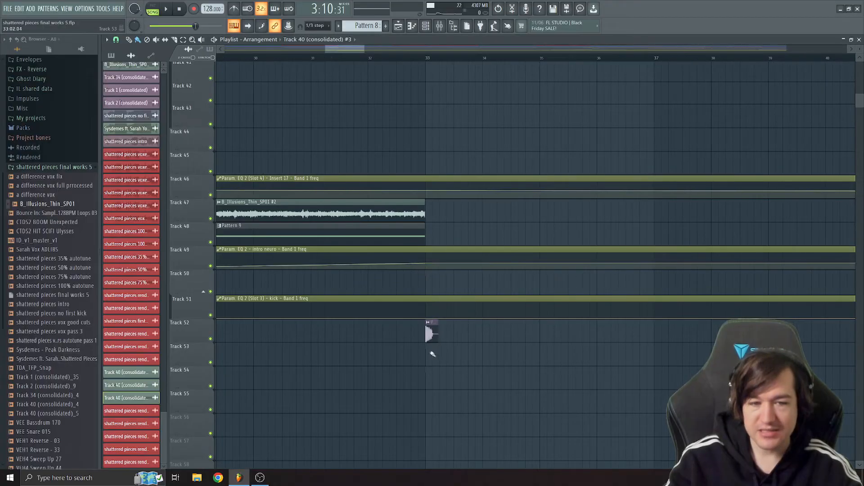
double_click(427, 334)
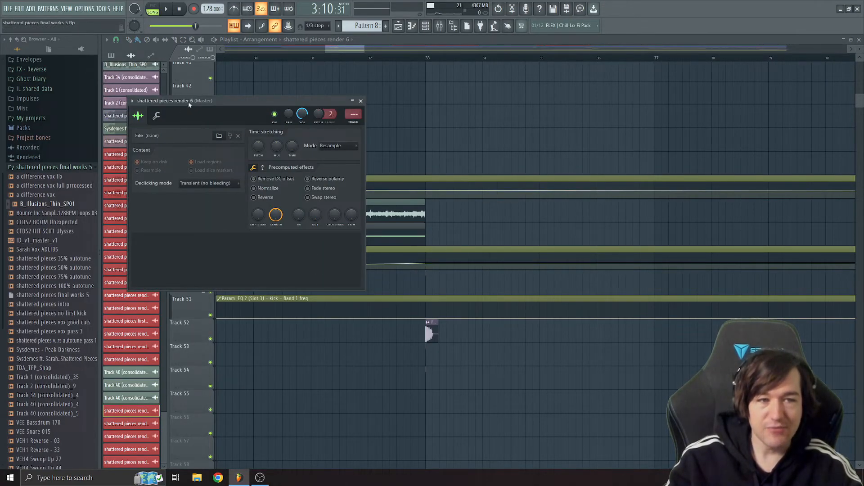
click(426, 376)
double_click(429, 333)
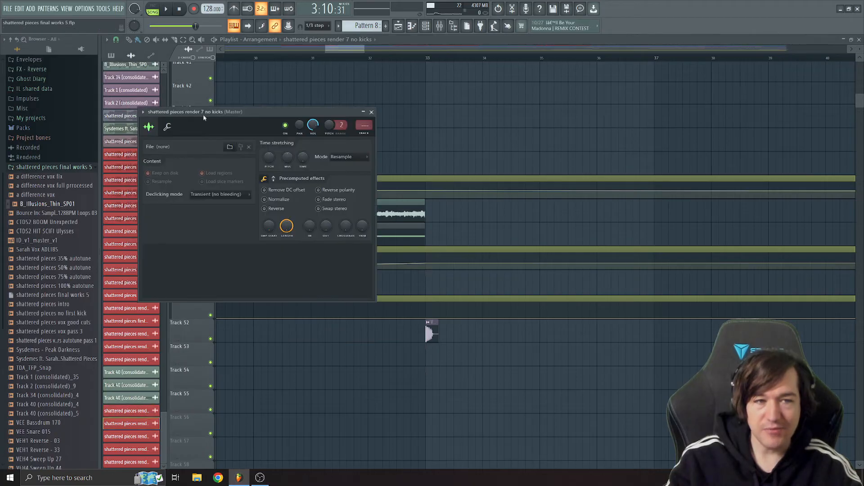
click(372, 112)
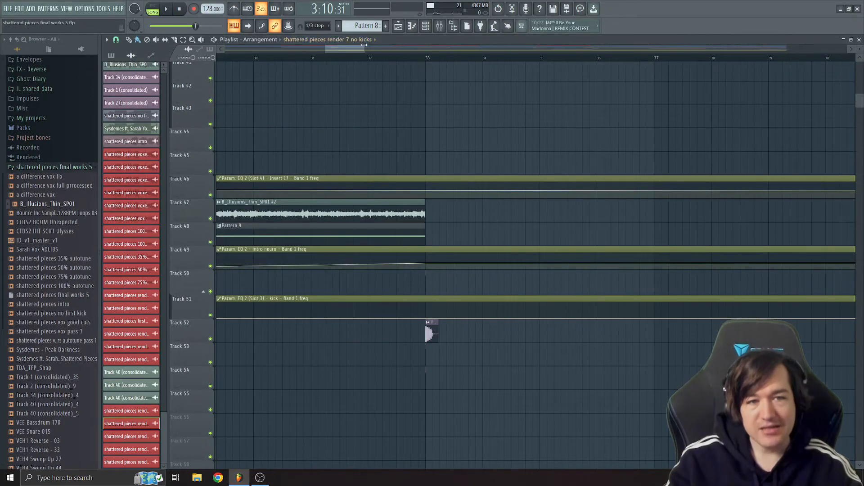
Play only the kick on Track 23 with Track 24's EQ automation from 33:05, and examine the start of the kick clips.
scroll(318, 179, down, 2)
scroll(318, 178, up, 10)
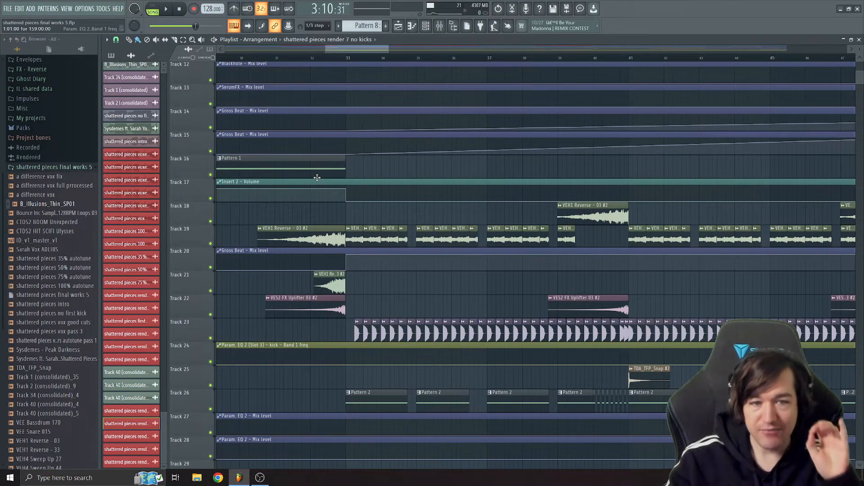
scroll(317, 178, down, 1)
click(357, 58)
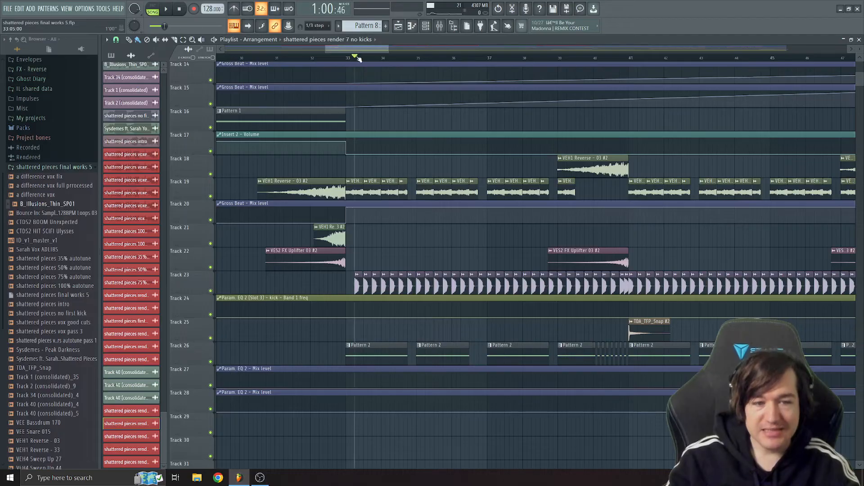
key(space)
ctrl+click(210, 291)
click(211, 314)
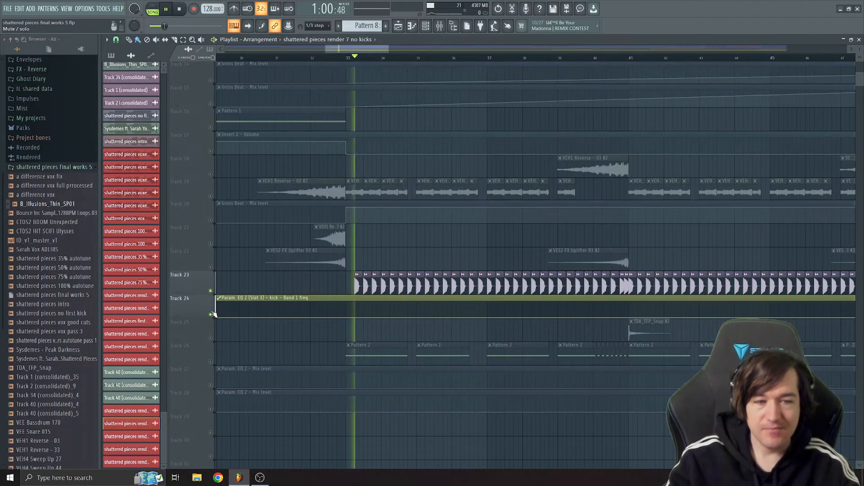
key(space)
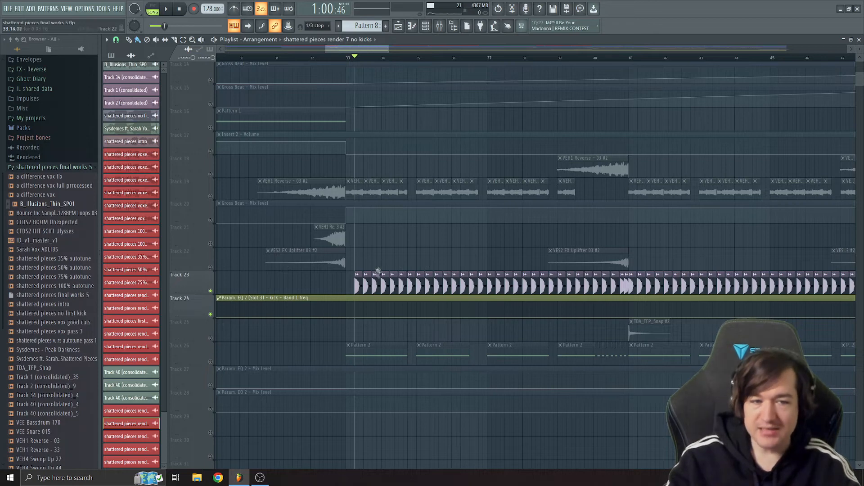
scroll(353, 228, up, 5)
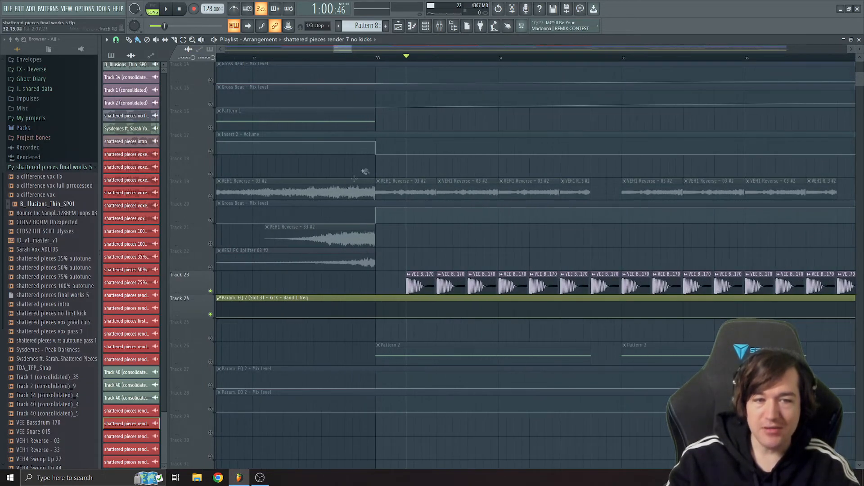
scroll(364, 250, up, 6)
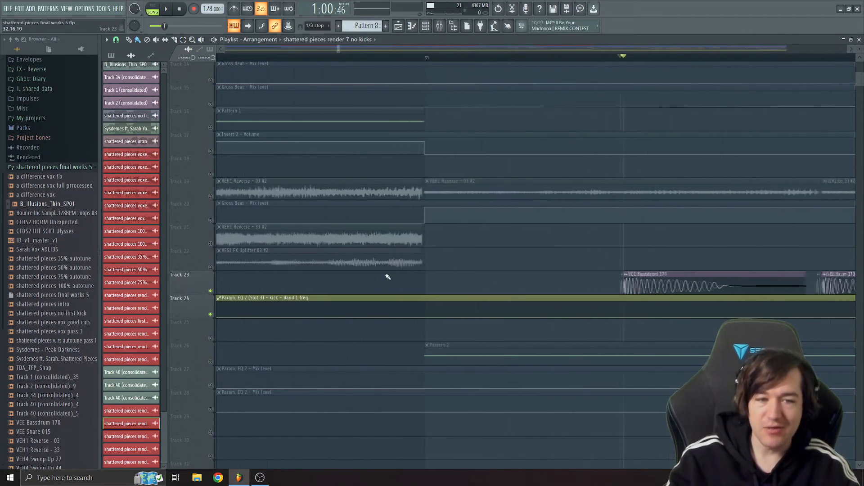
Add a VEE Bassdrum 170 kick clip at the start of bar 33 on Track 23.
click(711, 289)
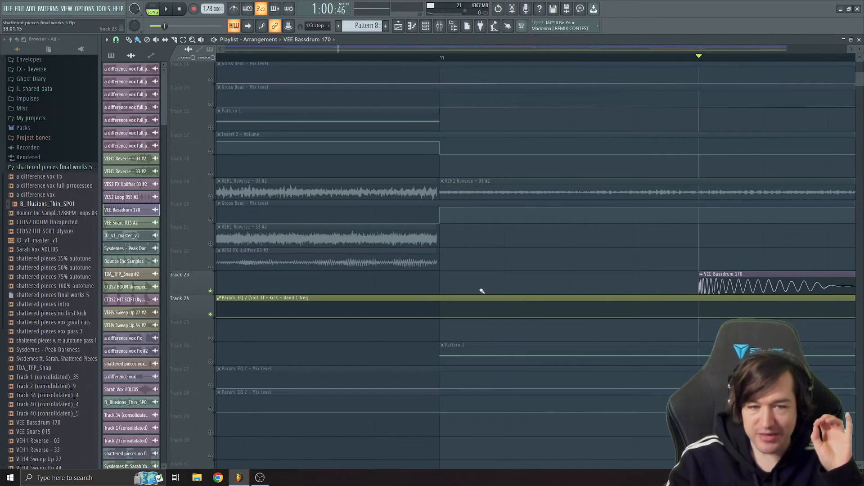
click(449, 290)
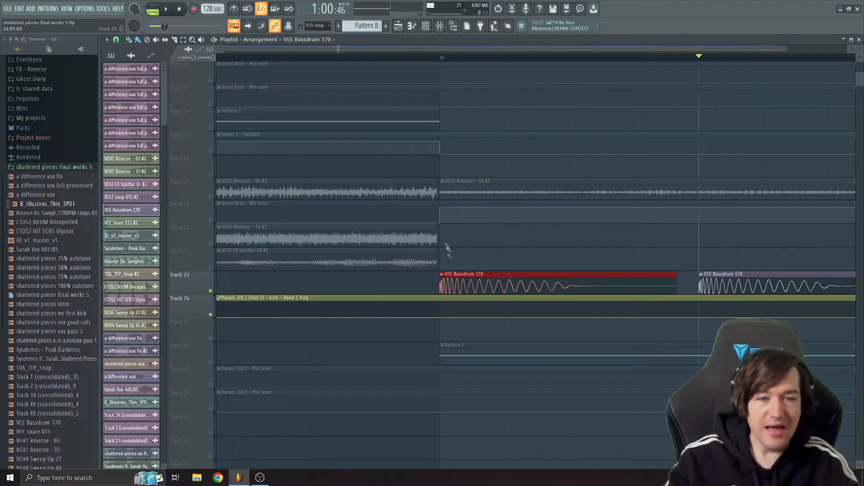
Unmute the VES2 FX Uplifter on Track 22 and the VEH1 Reverse clips on Tracks 19 and 21.
click(216, 267)
click(210, 196)
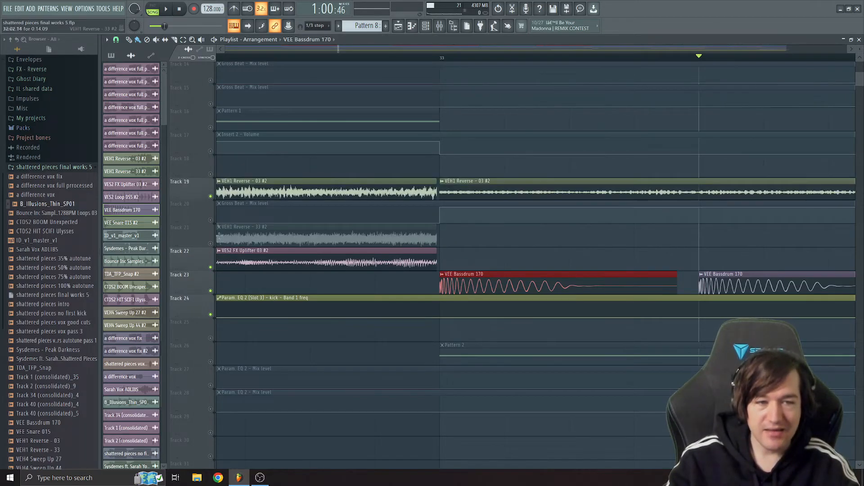
click(211, 243)
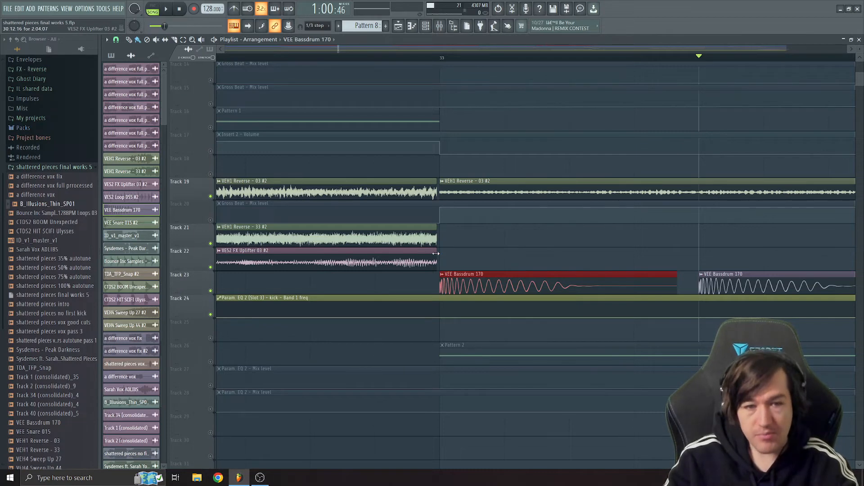
Shorten the end of the VEH1 Reverse - 33 clip on Track 21, and extend it back to its original length.
drag(436, 239, 423, 241)
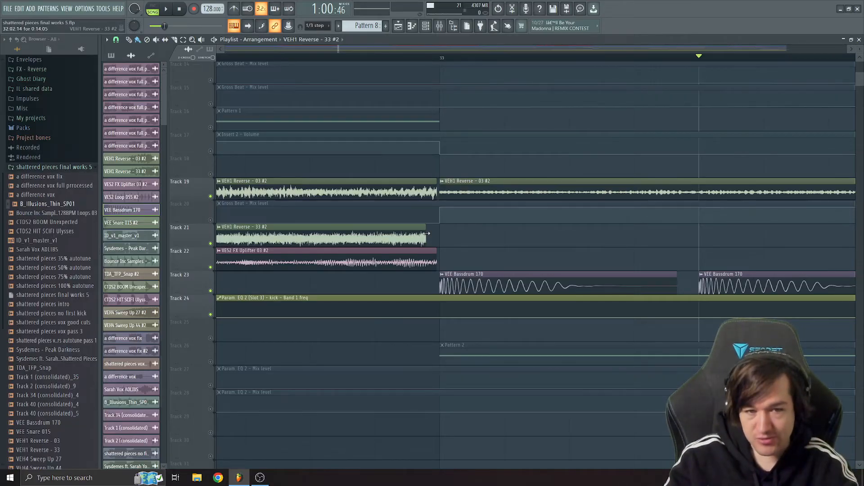
drag(423, 232, 436, 231)
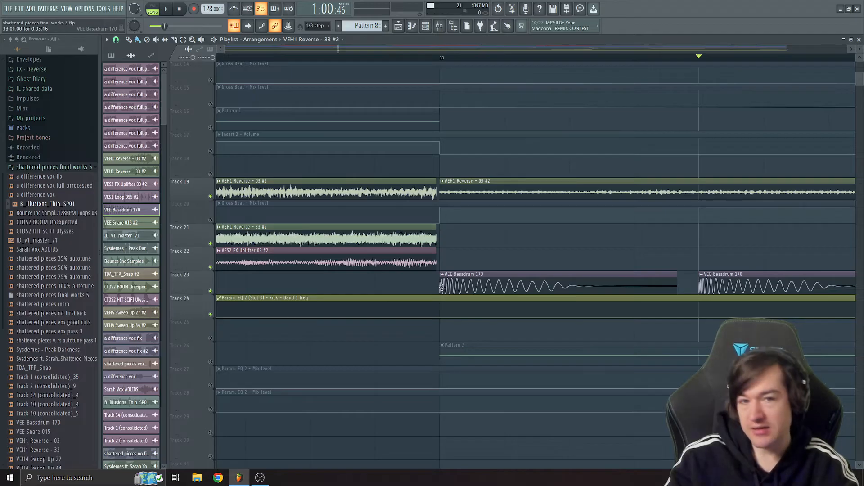
Compare the reverse and uplifter clips leading into bar 33 and the Track 23 kicks with the separate kick clip on Track 52.
scroll(539, 248, down, 5)
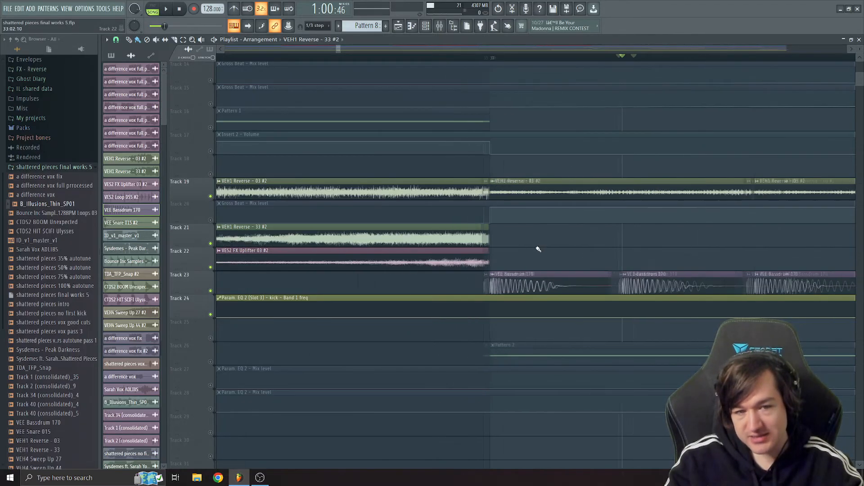
scroll(538, 249, down, 5)
scroll(536, 247, up, 3)
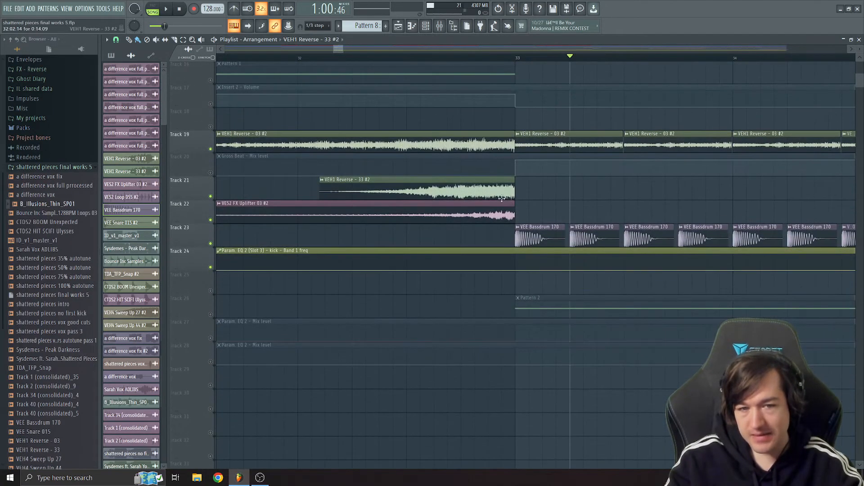
scroll(511, 149, up, 5)
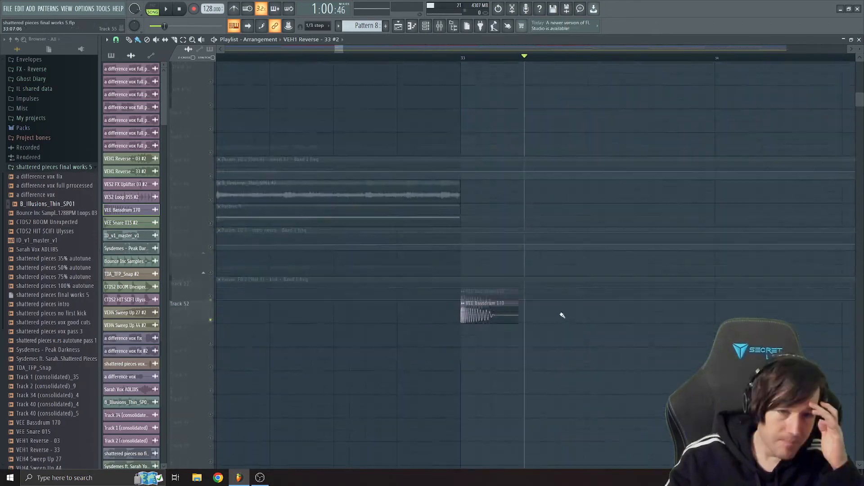
scroll(562, 315, down, 6)
scroll(562, 315, up, 10)
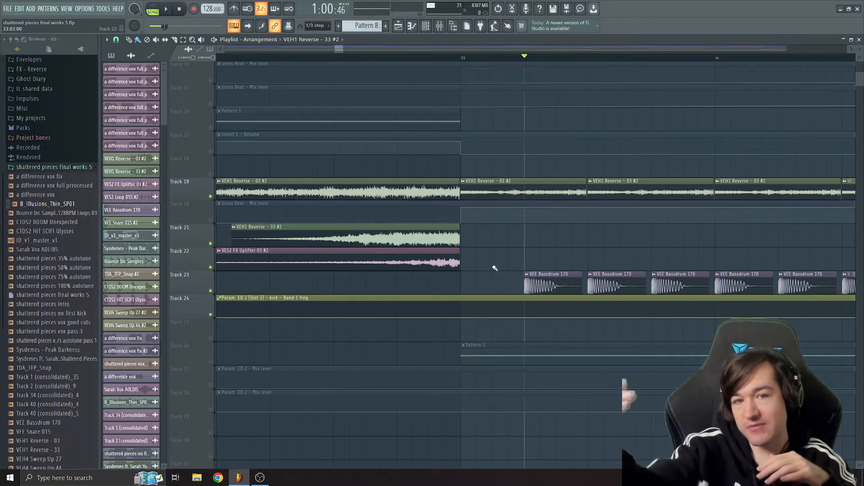
scroll(494, 268, down, 7)
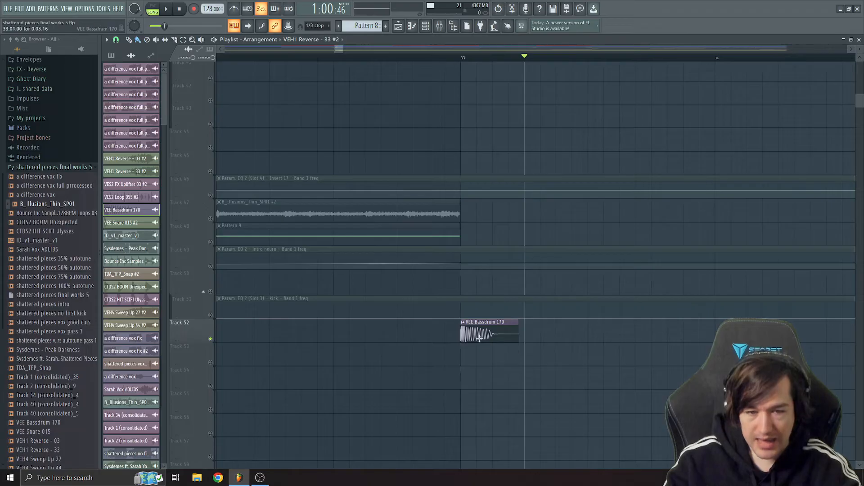
scroll(479, 339, down, 4)
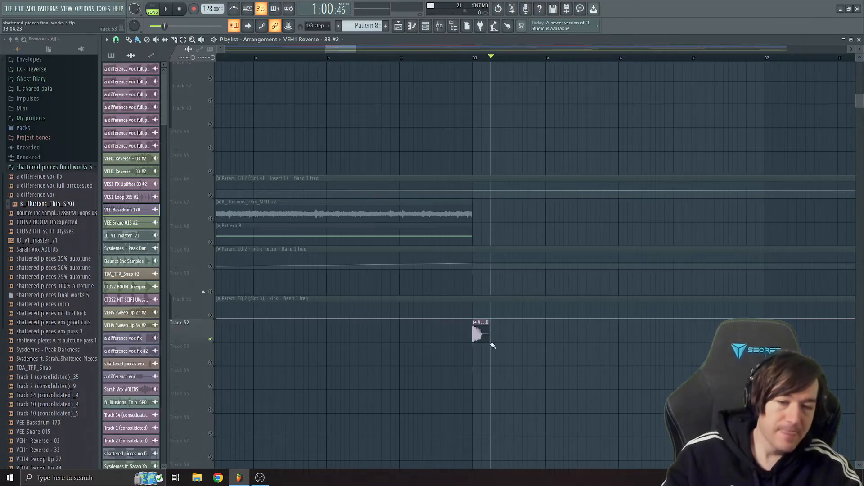
scroll(493, 346, down, 2)
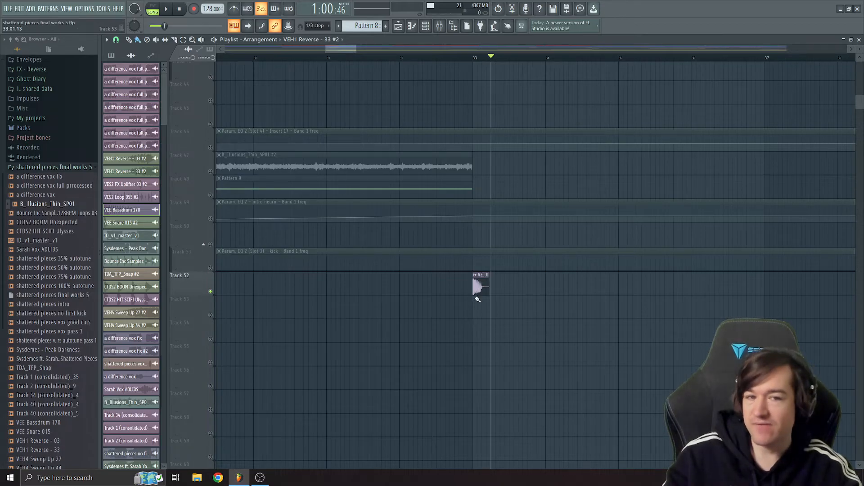
scroll(477, 299, up, 10)
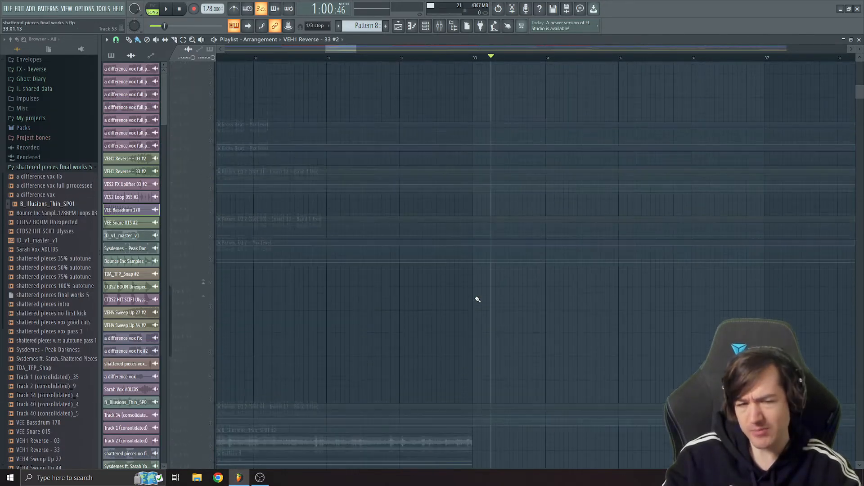
scroll(478, 300, up, 10)
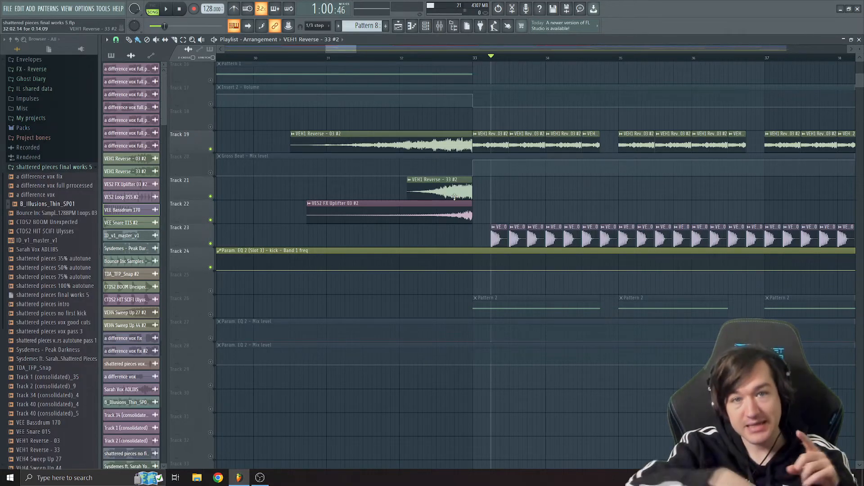
Look over the full arrangement and the mixer's Master track, and unmute every playlist track.
scroll(428, 249, down, 6)
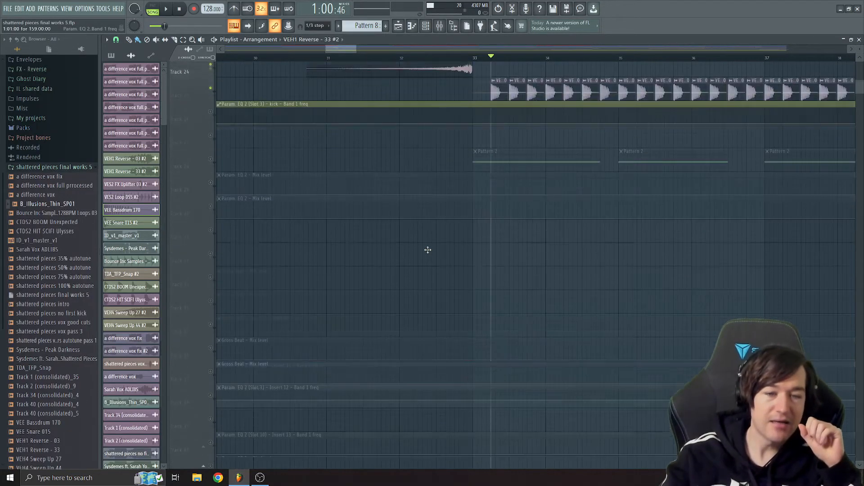
scroll(428, 250, down, 3)
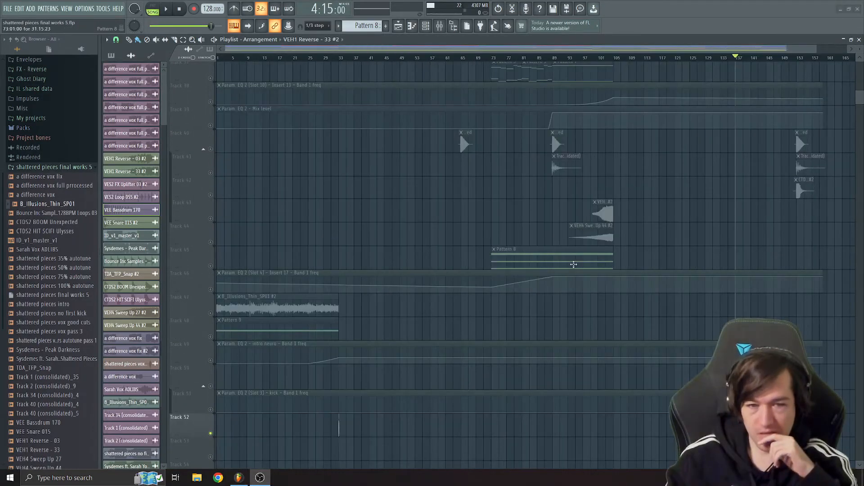
scroll(574, 265, up, 3)
scroll(573, 265, up, 8)
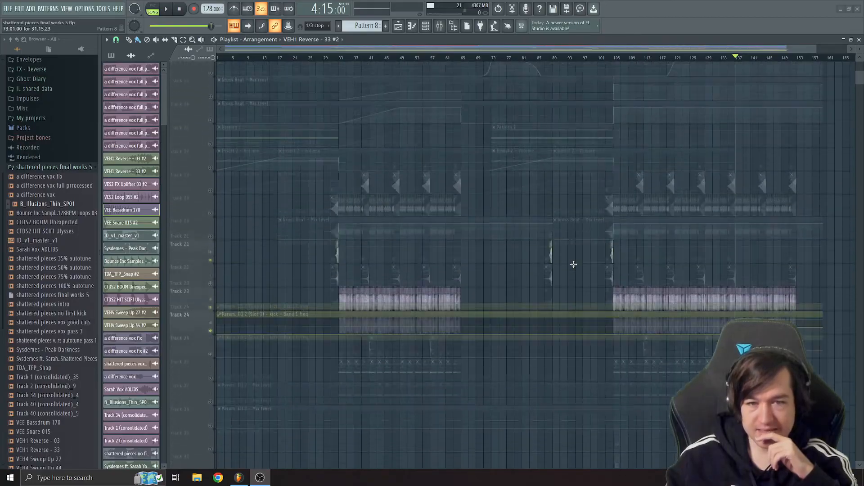
scroll(573, 264, up, 6)
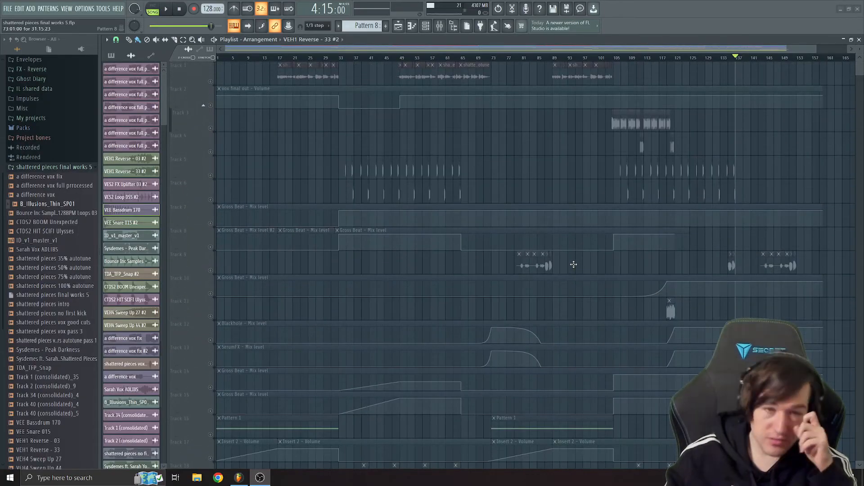
click(439, 25)
scroll(424, 218, up, 5)
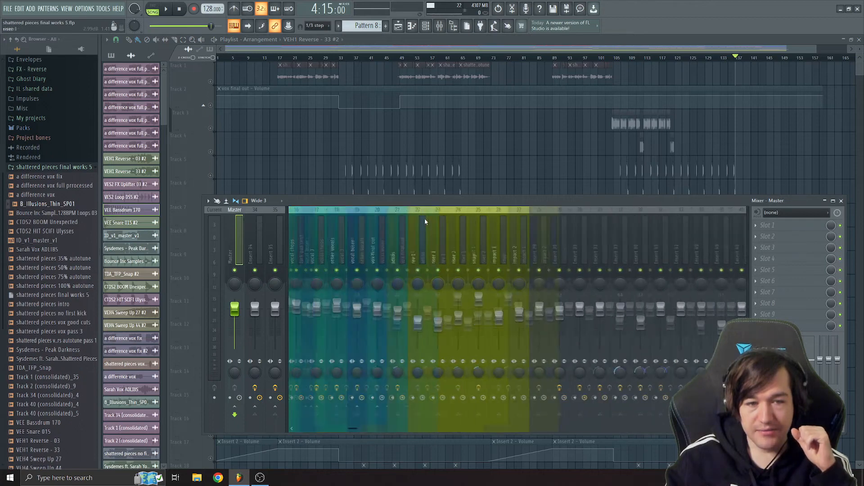
right_click(210, 82)
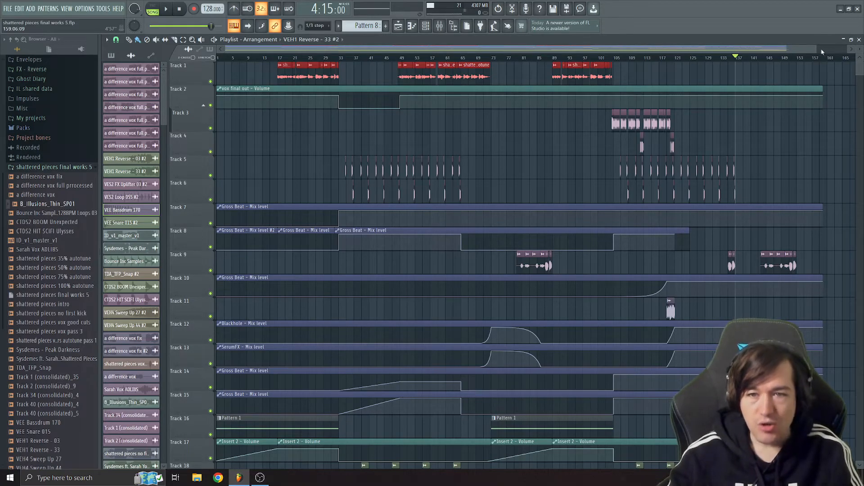
Examine the arrangement's first and second halves, from the Track 1 vocals down to the automation around Track 36.
drag(817, 48, 611, 53)
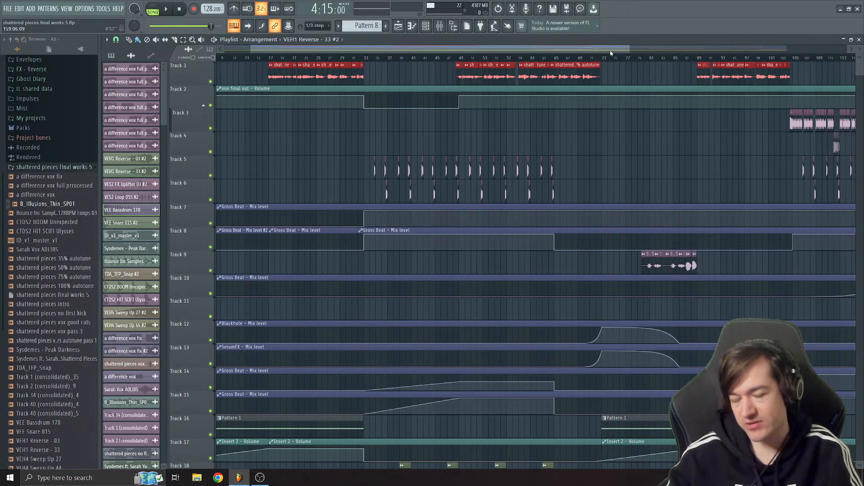
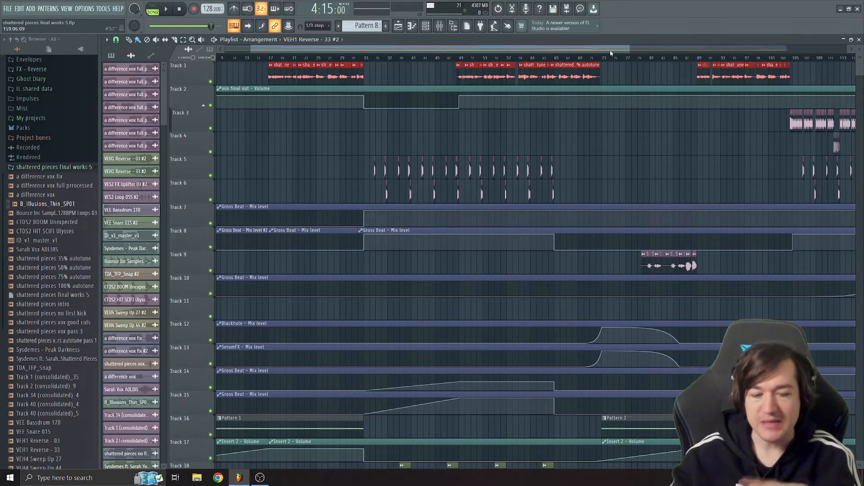
drag(610, 50, 597, 48)
drag(603, 49, 600, 48)
drag(395, 50, 428, 51)
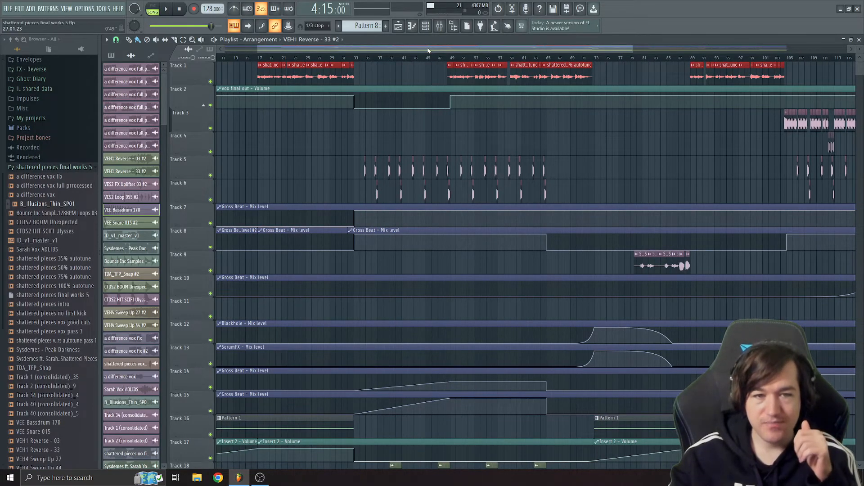
drag(427, 50, 549, 51)
scroll(685, 288, down, 3)
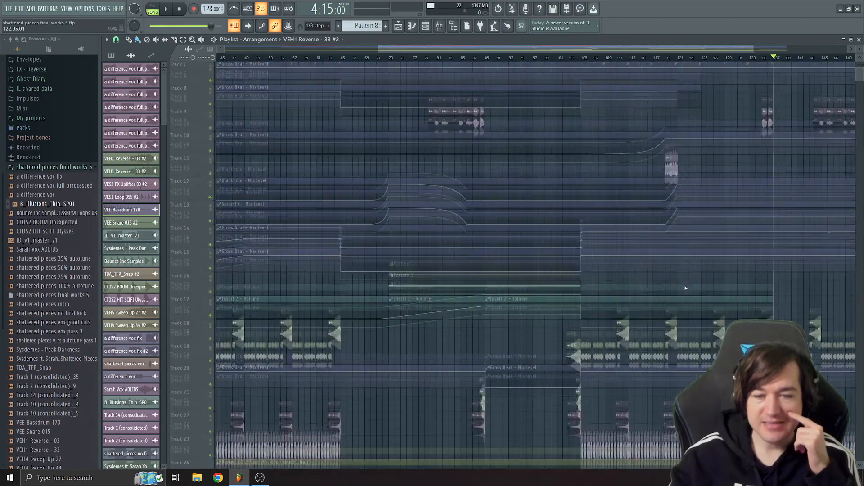
scroll(685, 288, down, 6)
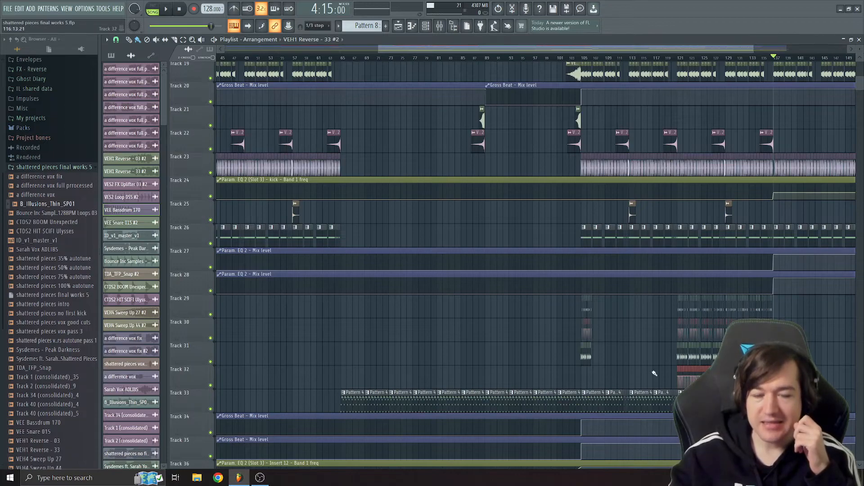
scroll(655, 373, up, 8)
scroll(654, 374, up, 1)
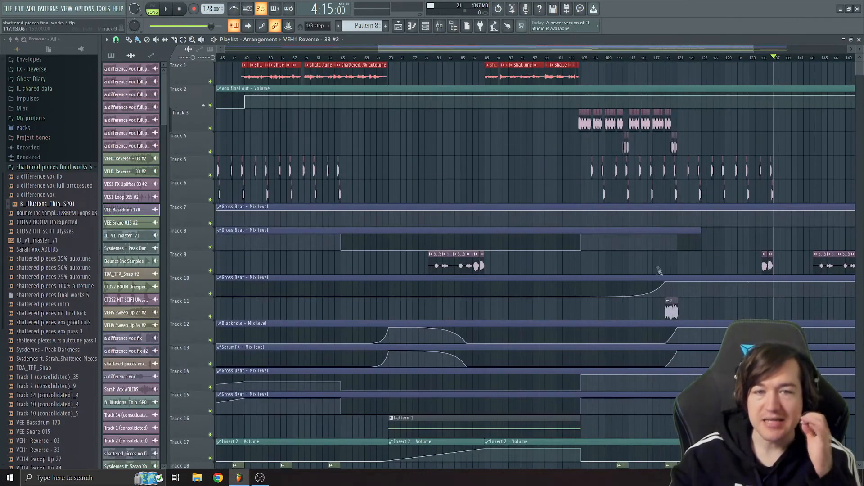
Examine the Track 1 vocal clips from bar 17 up to the transition at bar 33, comparing them with the whole arrangement.
drag(615, 49, 459, 50)
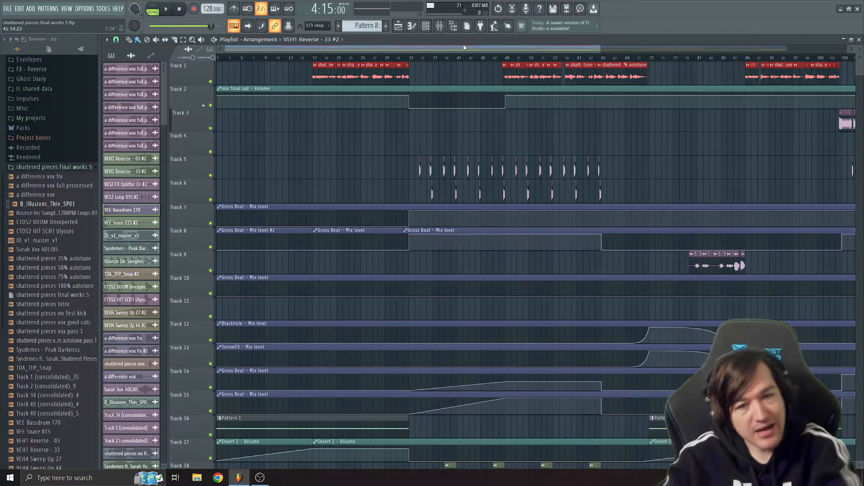
drag(467, 48, 508, 50)
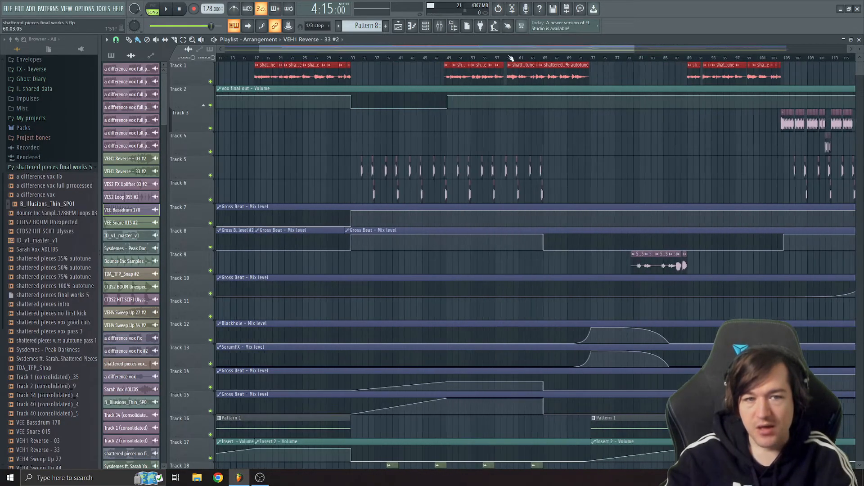
drag(635, 49, 365, 48)
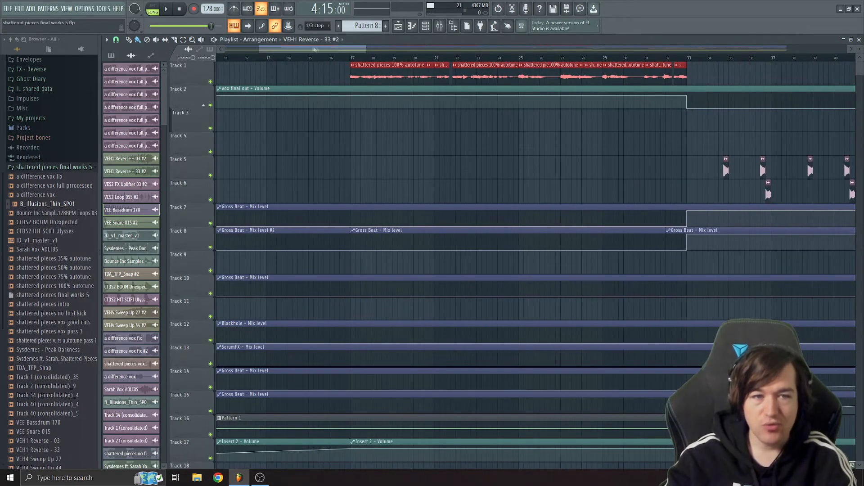
drag(312, 50, 329, 54)
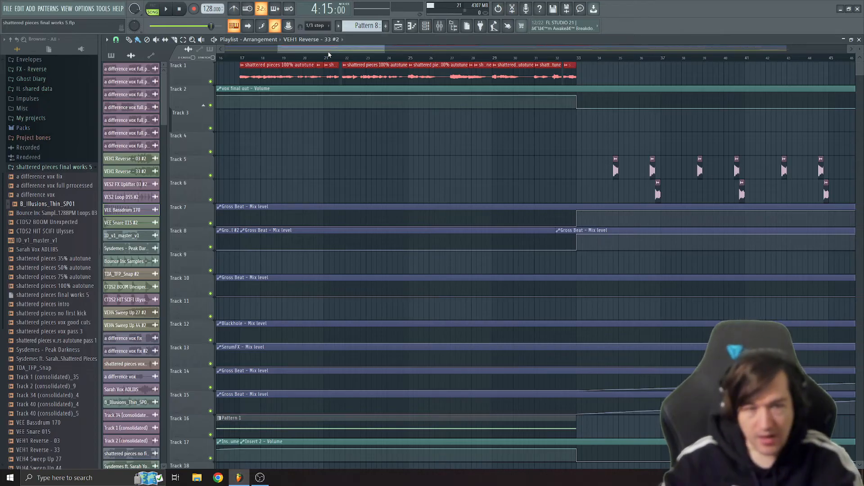
drag(387, 48, 780, 53)
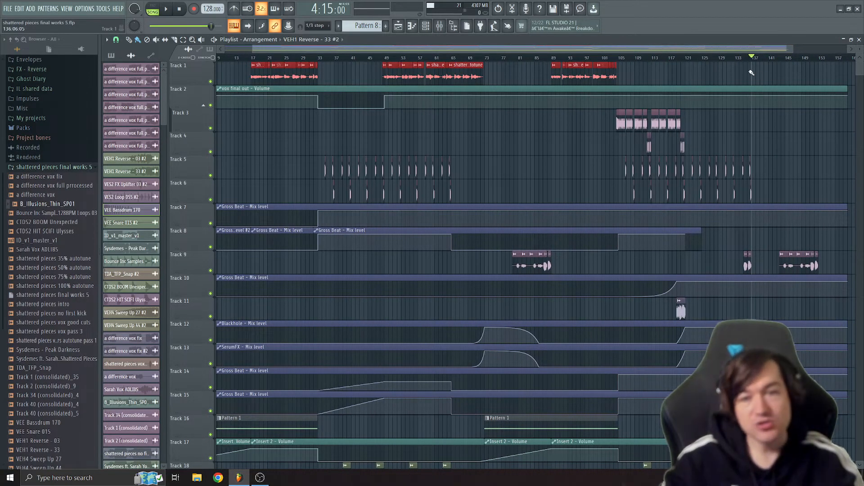
drag(791, 53, 387, 50)
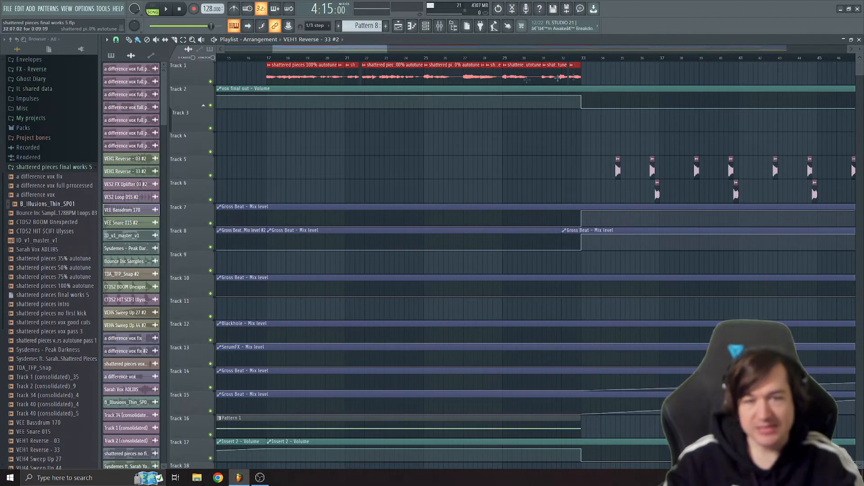
mouse_move(356, 46)
mouse_down()
mouse_move(530, 55)
mouse_move(355, 51)
mouse_up()
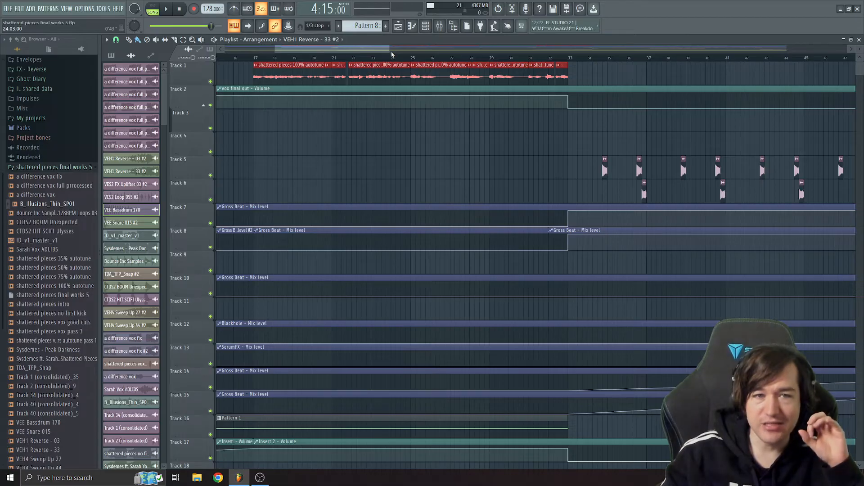
drag(390, 50, 433, 51)
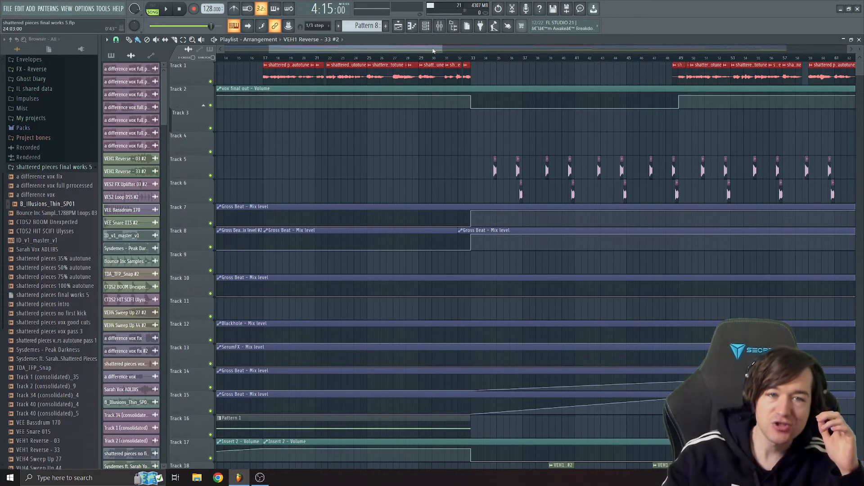
Solo the vocal 3, other vocals and vocal buser mixer tracks and audition the transition into bar 33 from bar 31.
drag(441, 48, 738, 61)
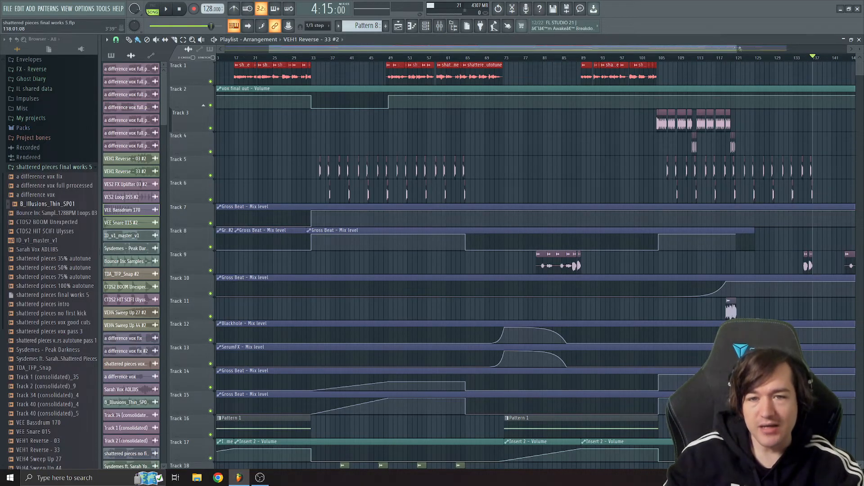
drag(738, 49, 387, 52)
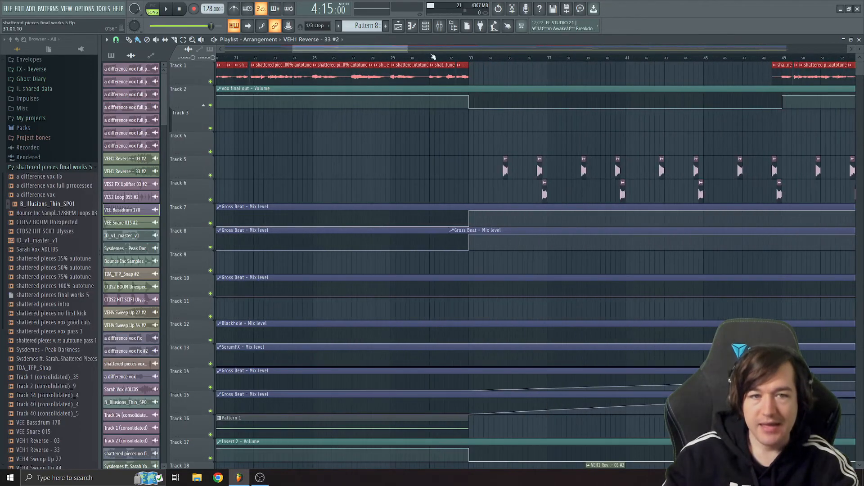
click(432, 56)
click(425, 26)
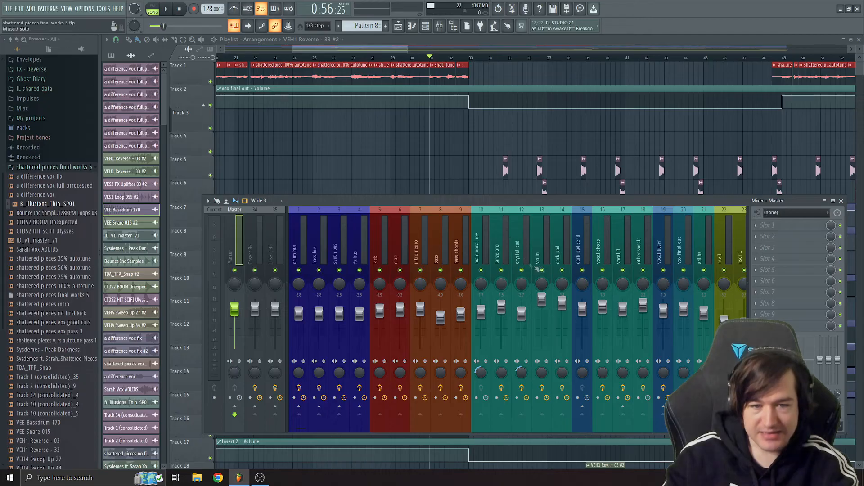
right_click(624, 271)
drag(642, 271, 663, 271)
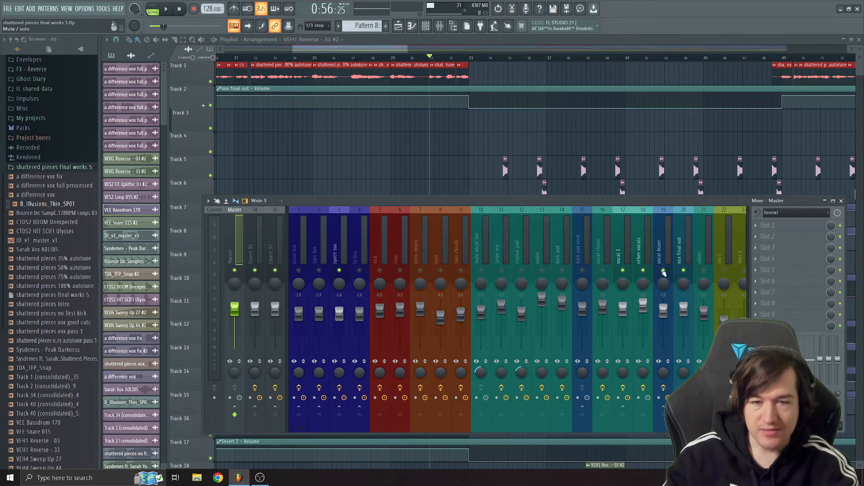
key(space)
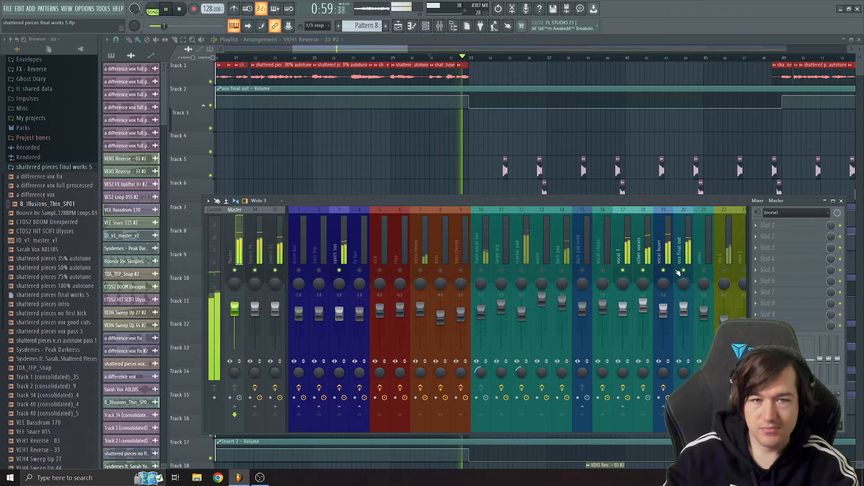
key(space)
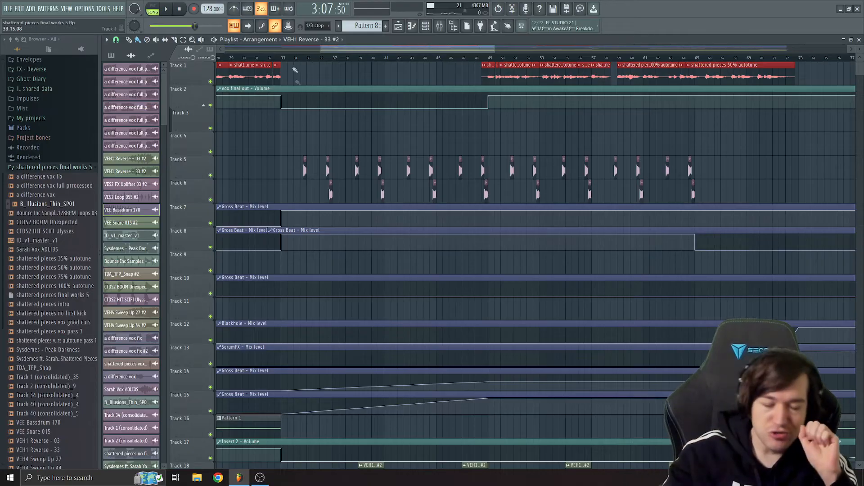
Add the vocal chops and bass mixer tracks to the soloed vocals and audition the section from bar 33.
scroll(368, 185, down, 6)
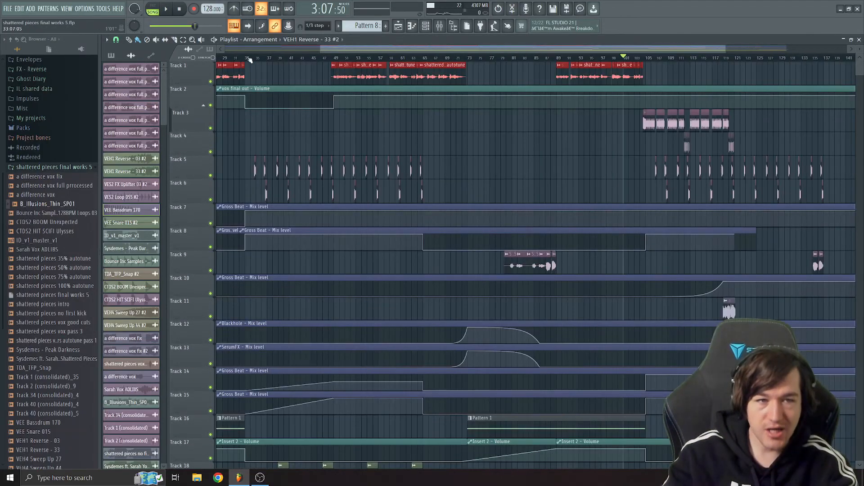
key(F9)
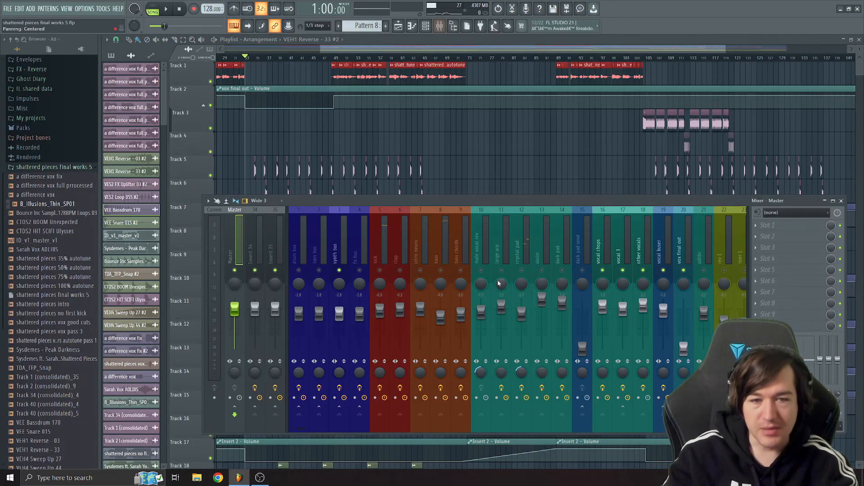
key(space)
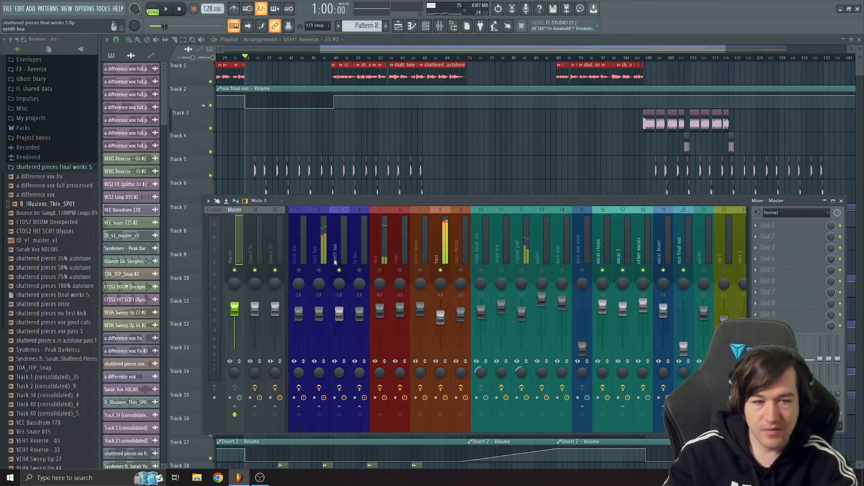
drag(724, 48, 374, 49)
scroll(477, 144, right, 3)
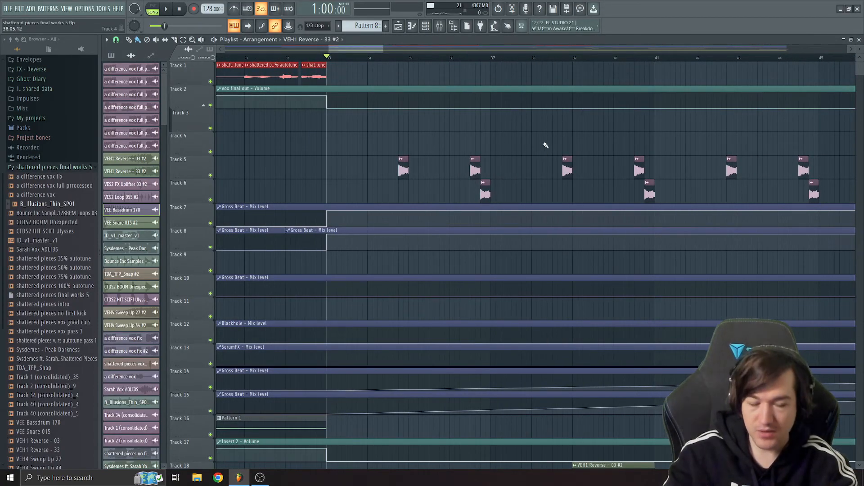
key(space)
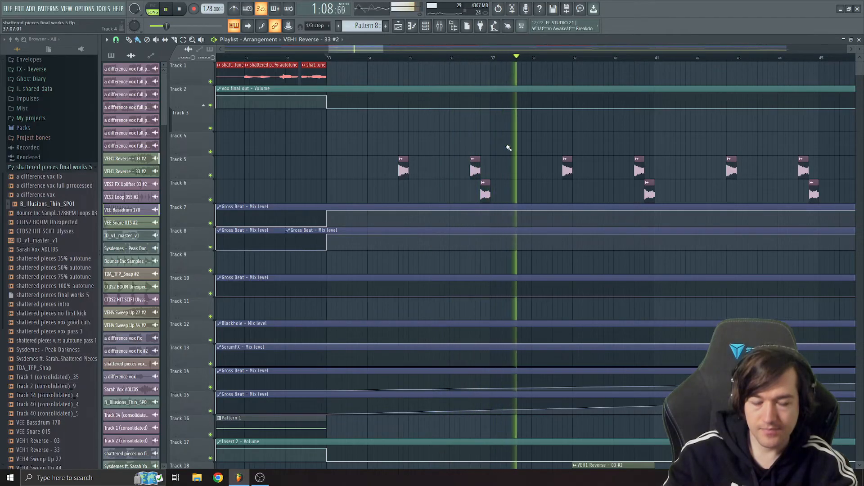
drag(374, 51, 488, 51)
key(space)
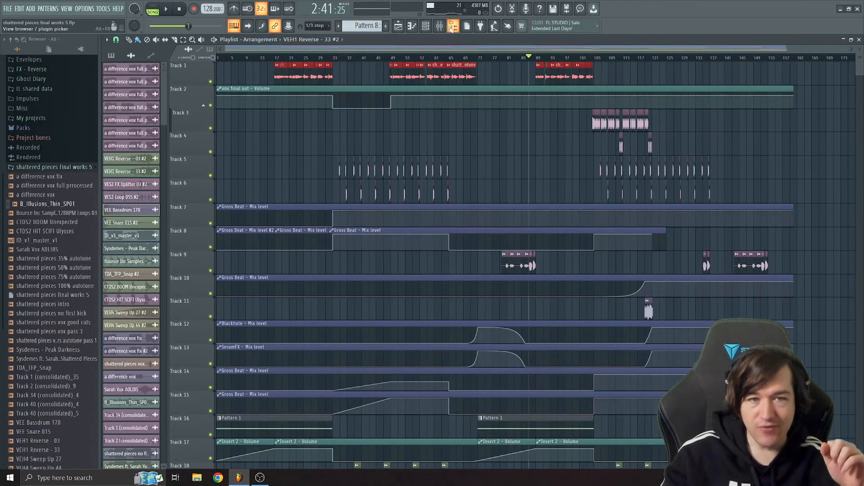
Examine the other vocals mixer track's Fruity parametric EQ 2 curves and its SerumFX delay settings.
click(439, 26)
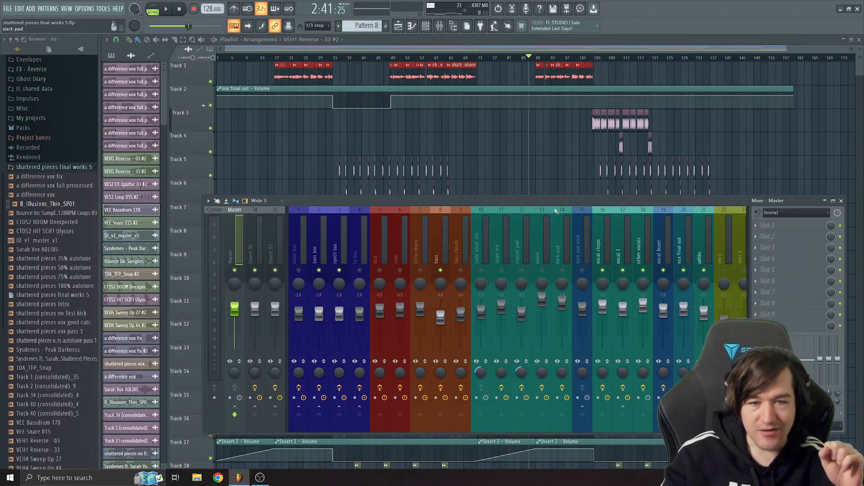
scroll(582, 259, down, 2)
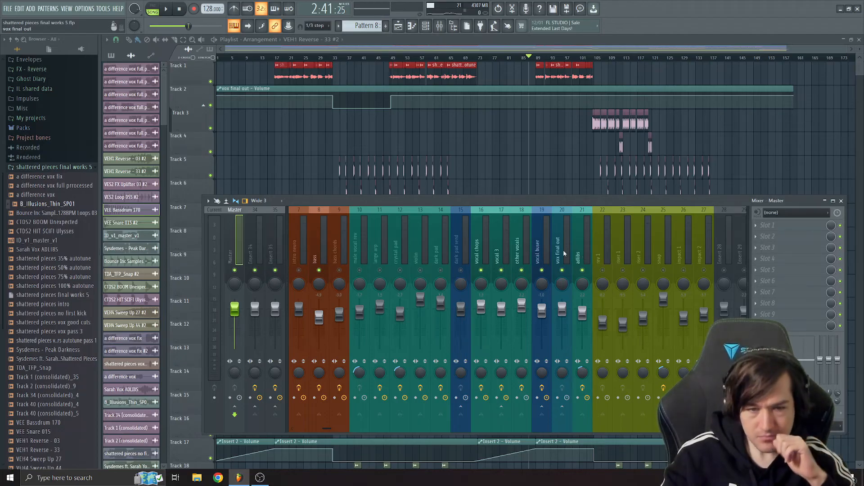
click(526, 257)
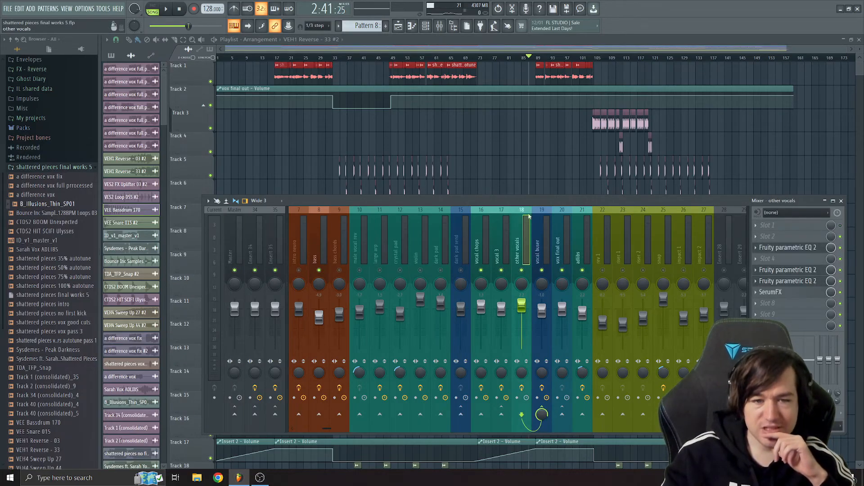
click(799, 253)
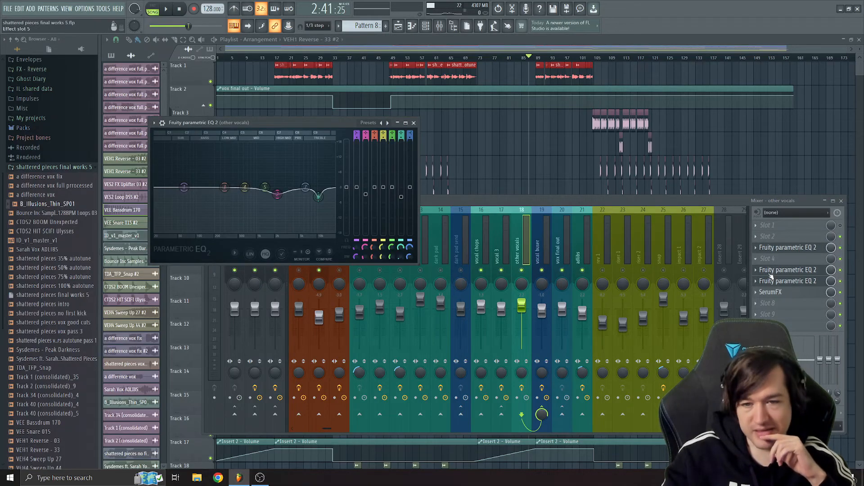
click(770, 271)
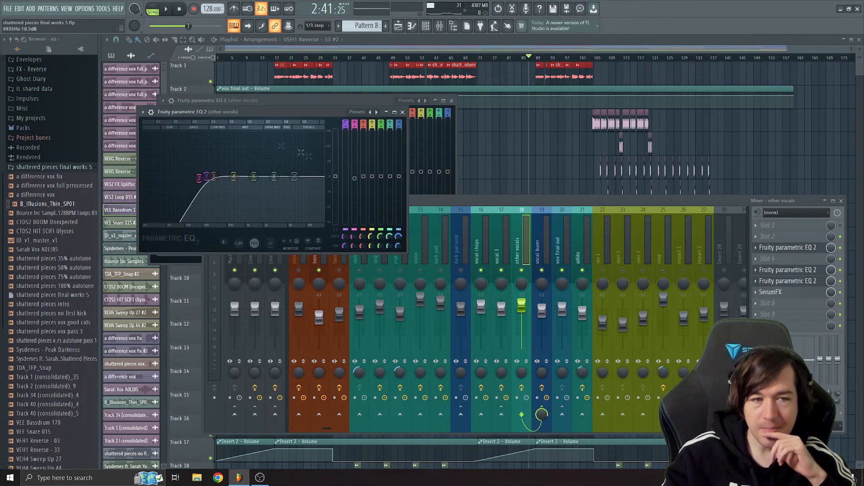
click(786, 291)
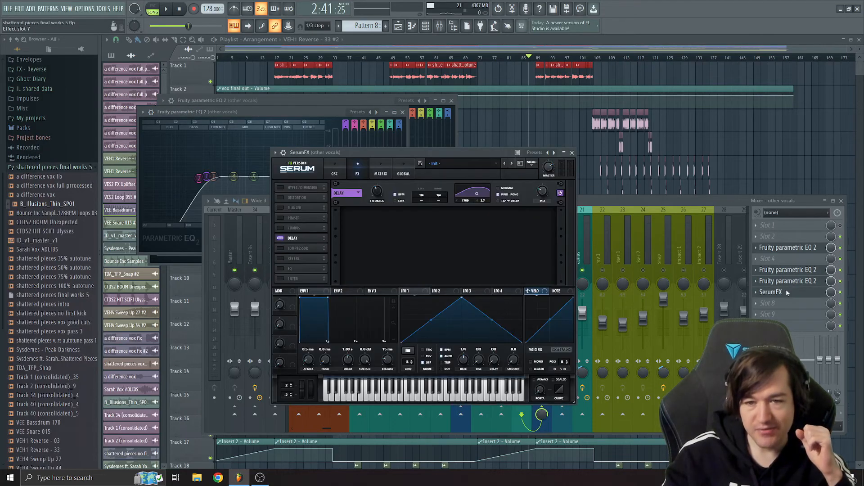
click(572, 153)
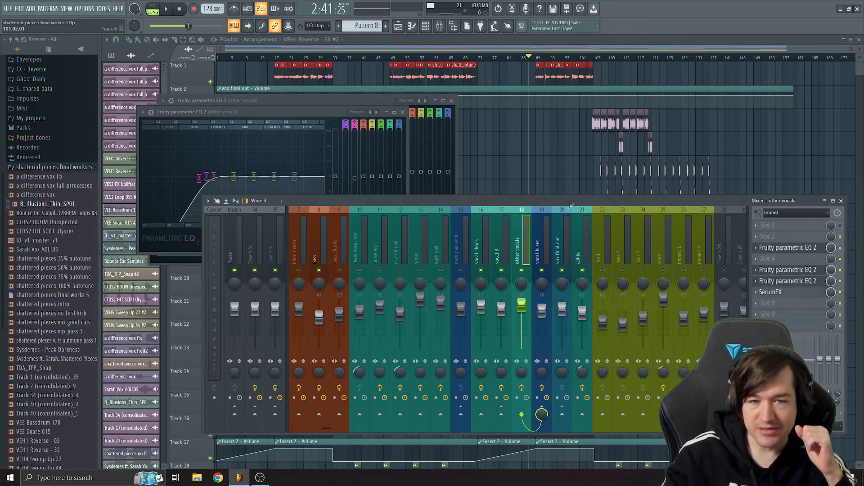
Inspect Vocodex on the vocal buser mixer track and audition the vocals from bar 89.
click(538, 251)
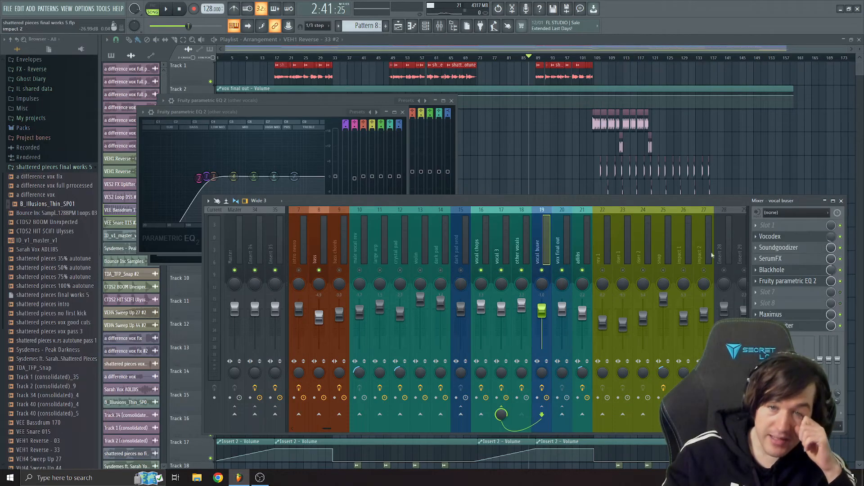
click(777, 238)
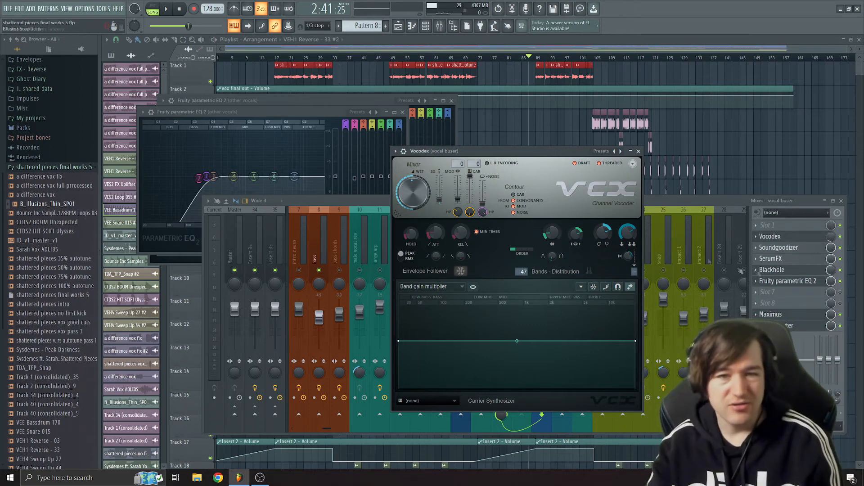
key(F12)
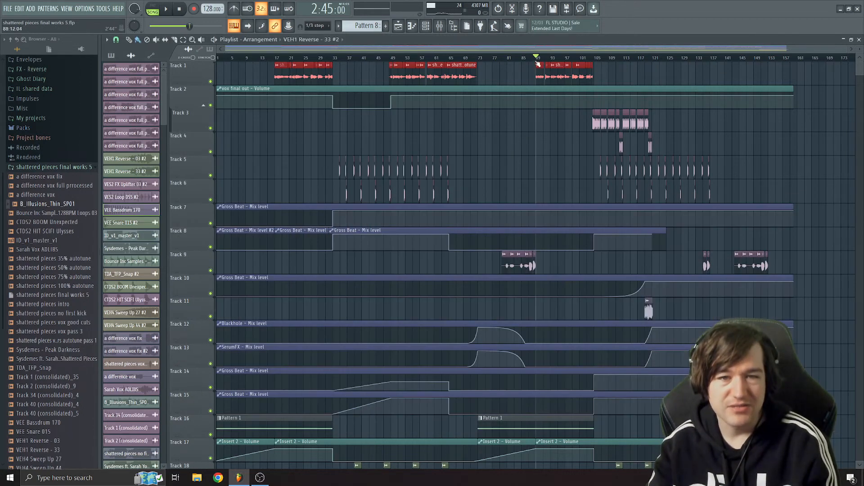
click(439, 26)
key(space)
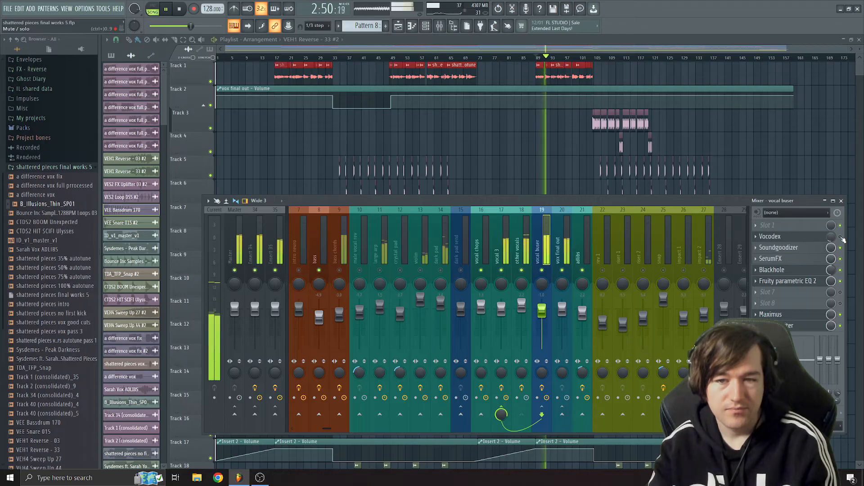
key(space)
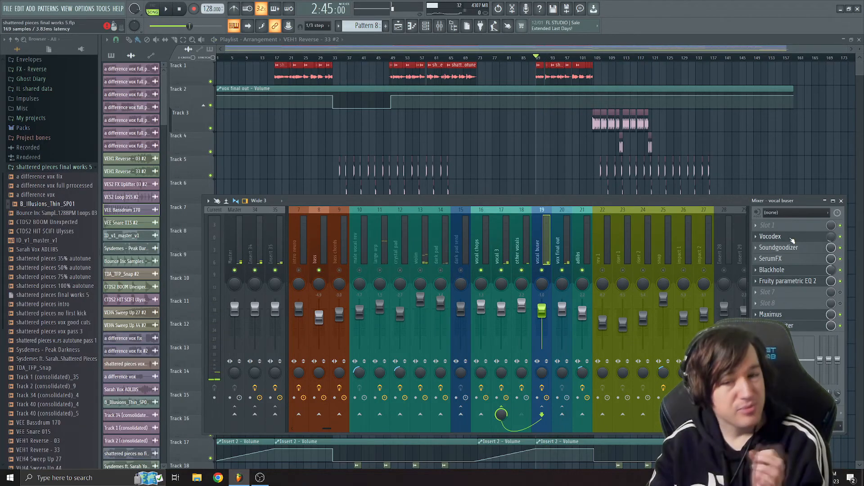
Examine the Vocodex, Soundgoodizer and SerumFX settings on the vocal buser mixer track.
click(792, 240)
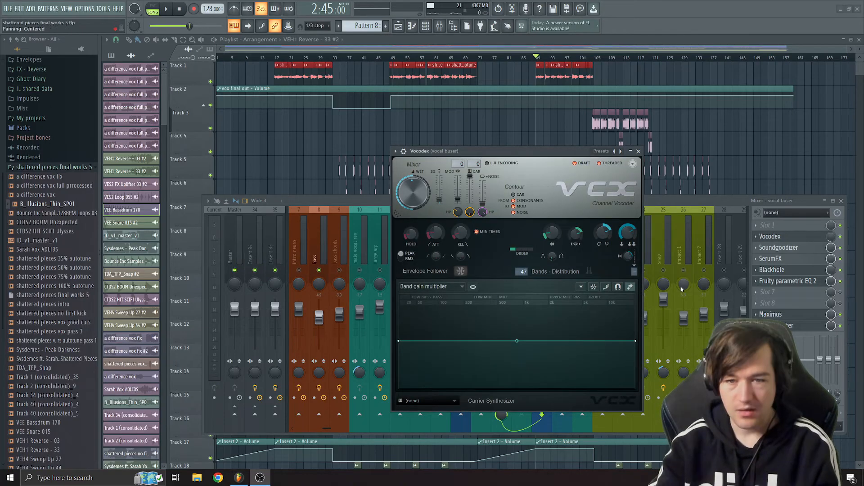
click(793, 242)
click(792, 248)
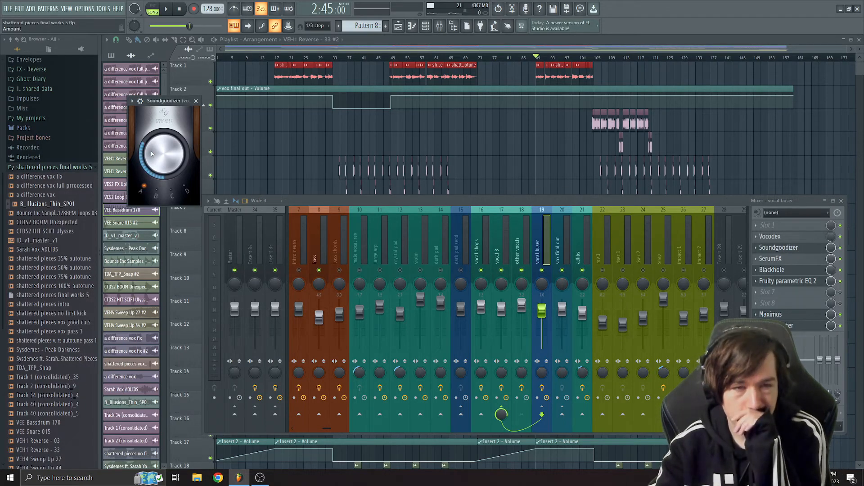
click(770, 258)
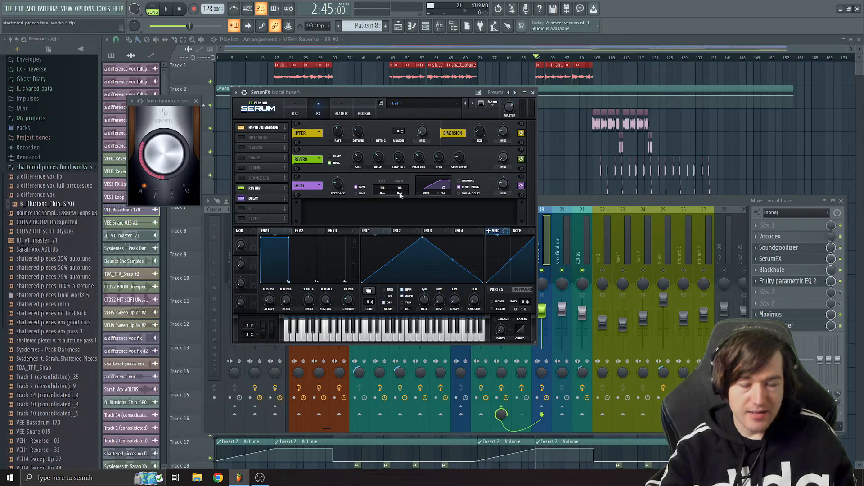
click(532, 92)
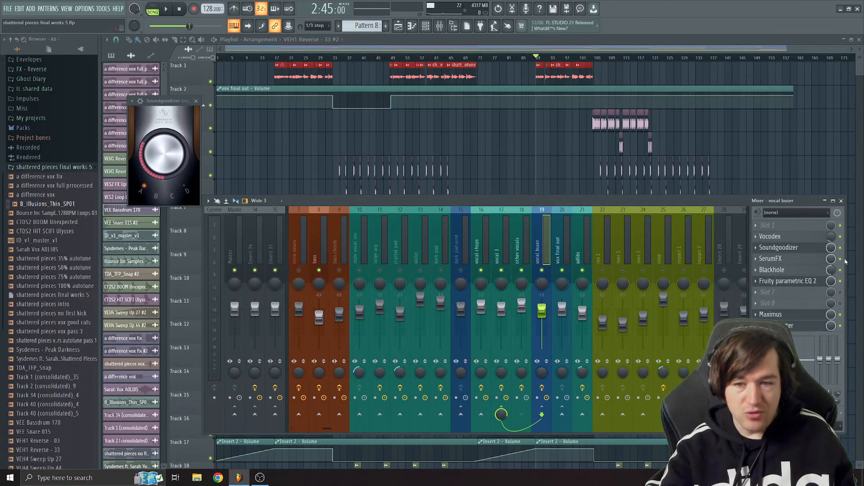
Examine vocal buser's Blackhole, Fruity parametric EQ 2 and Maximus mid and high bands, playing the vocals from bar 89.
click(790, 272)
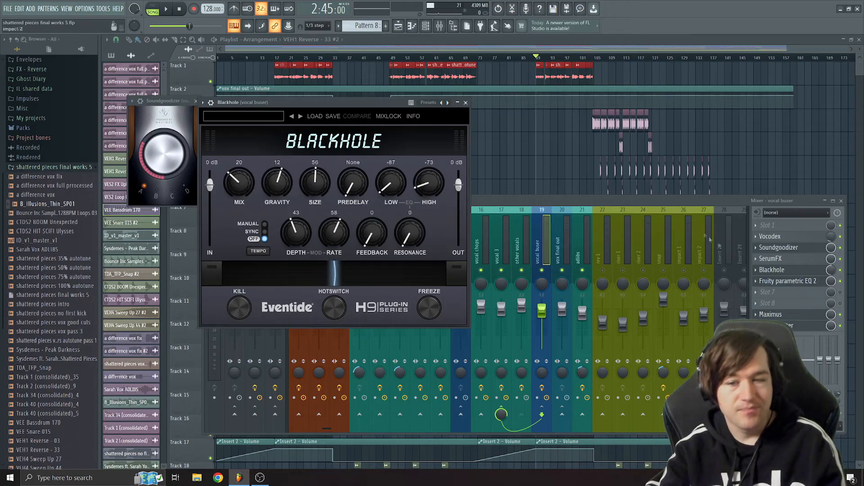
click(774, 281)
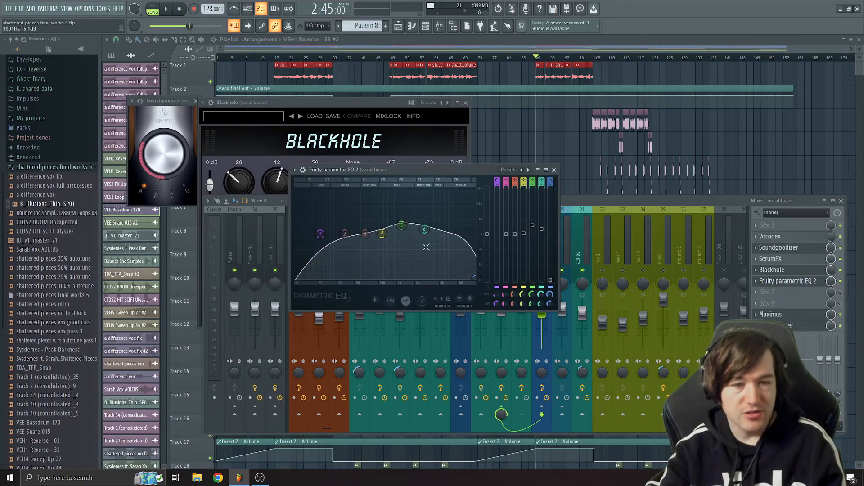
click(803, 317)
click(803, 317)
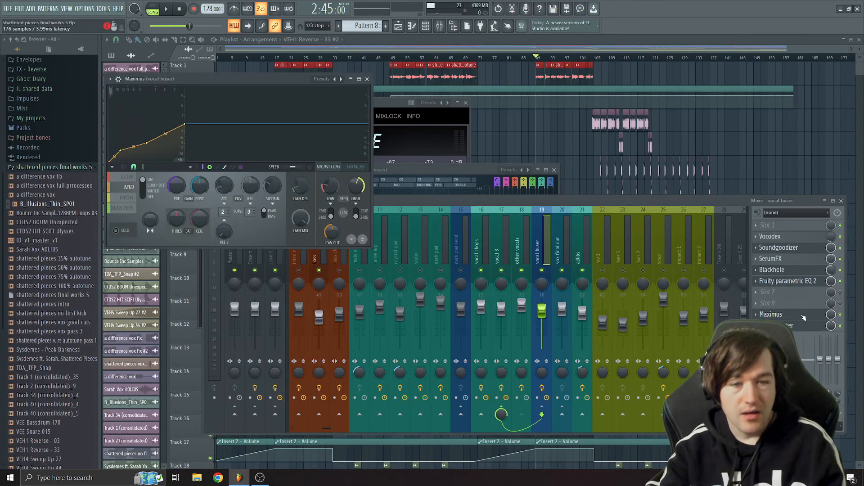
click(124, 198)
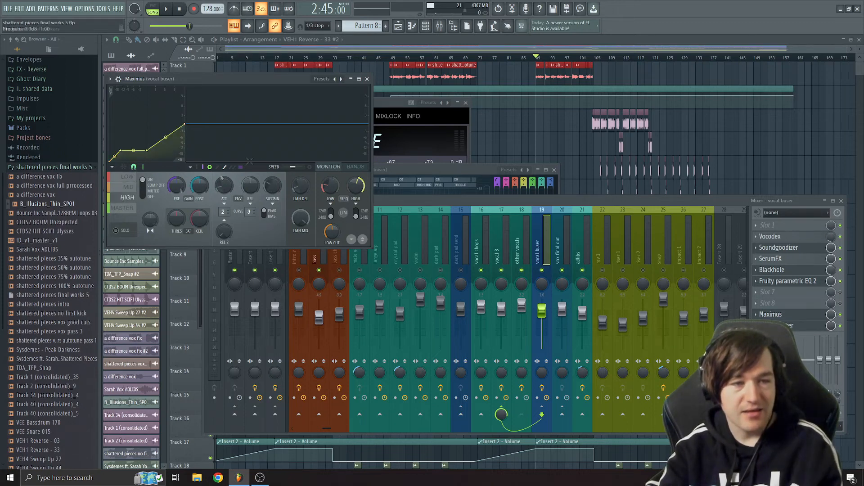
key(space)
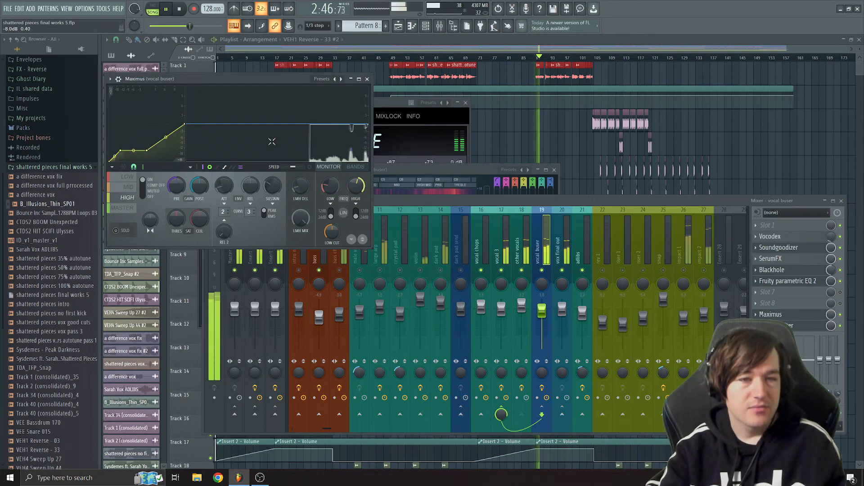
key(space)
Examine the first two Fruity parametric EQ 2 curves and the SerumFX delay settings on the vocal 3 mixer track.
click(338, 154)
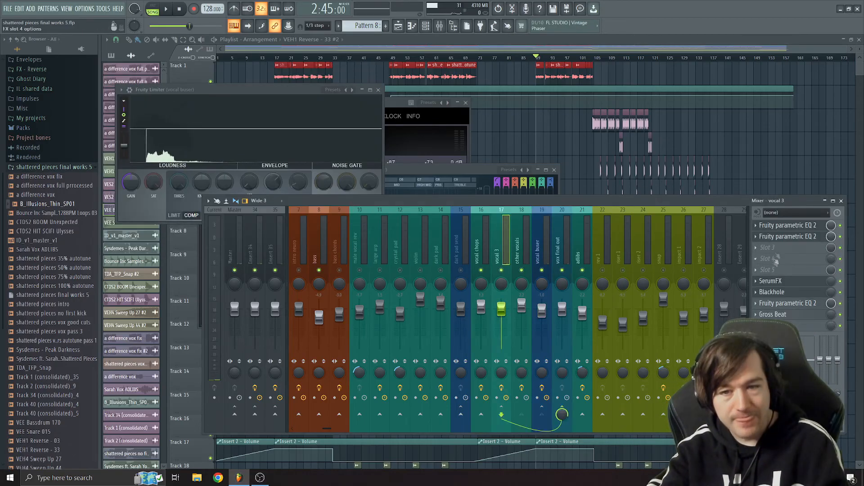
click(784, 229)
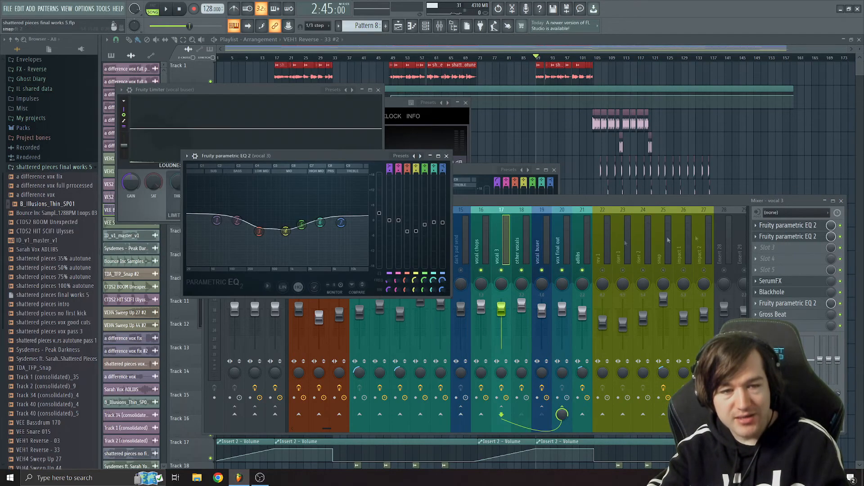
click(783, 236)
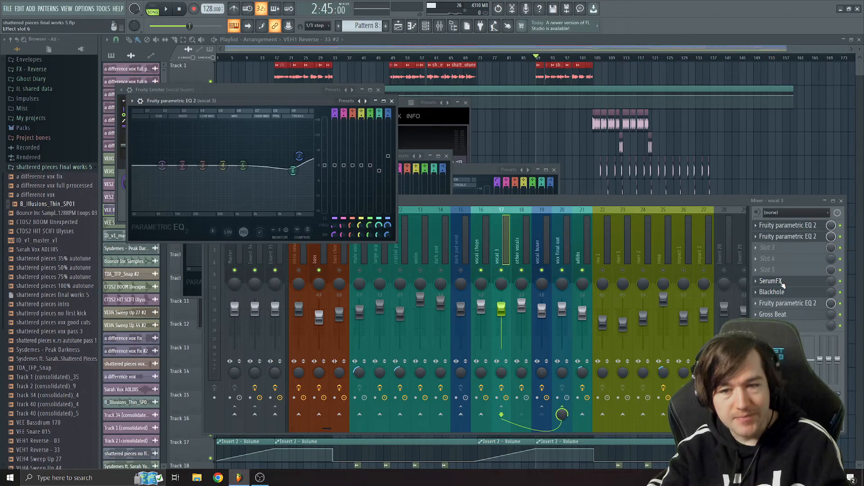
click(783, 281)
click(772, 292)
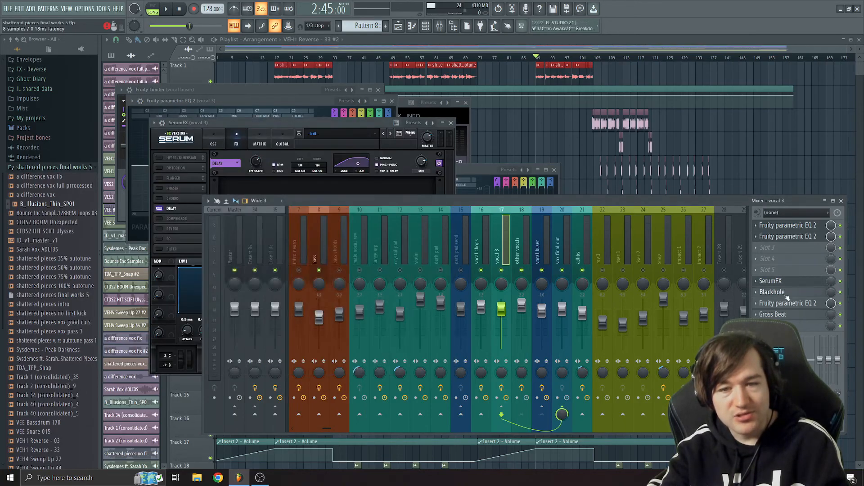
Close the plugin windows and audition the transition from bar 69 with vocal 3's effect mix levels in view.
key(F12)
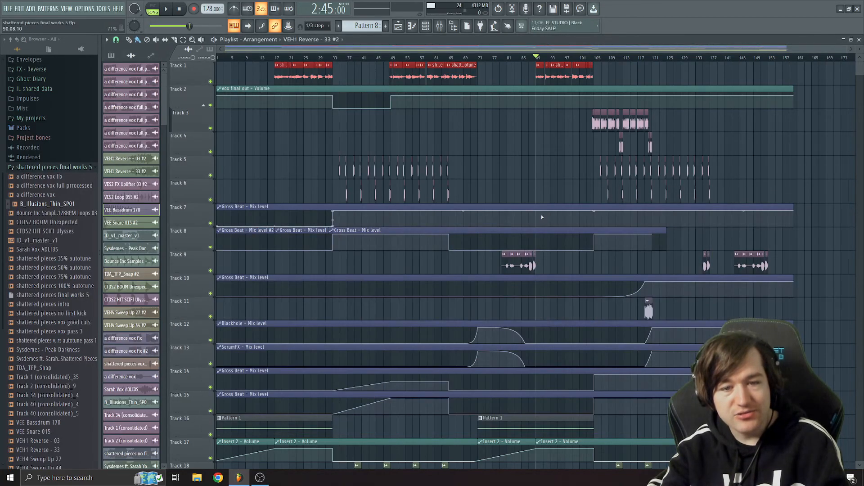
click(468, 58)
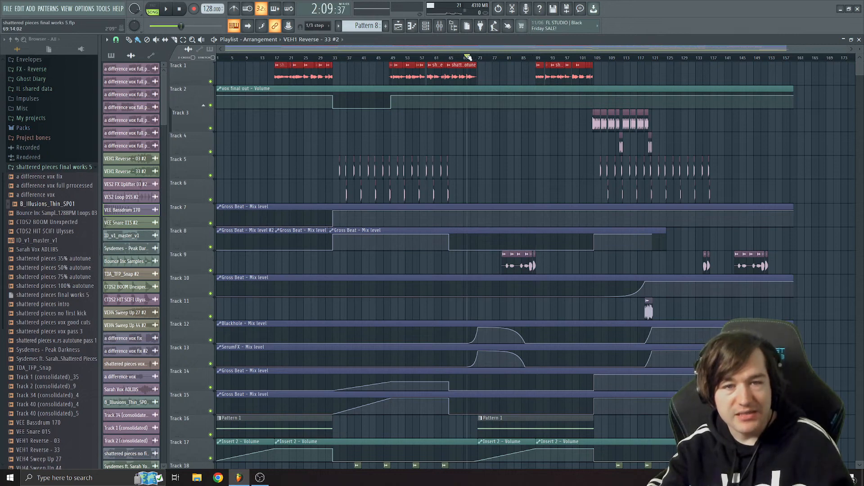
key(F9)
key(space)
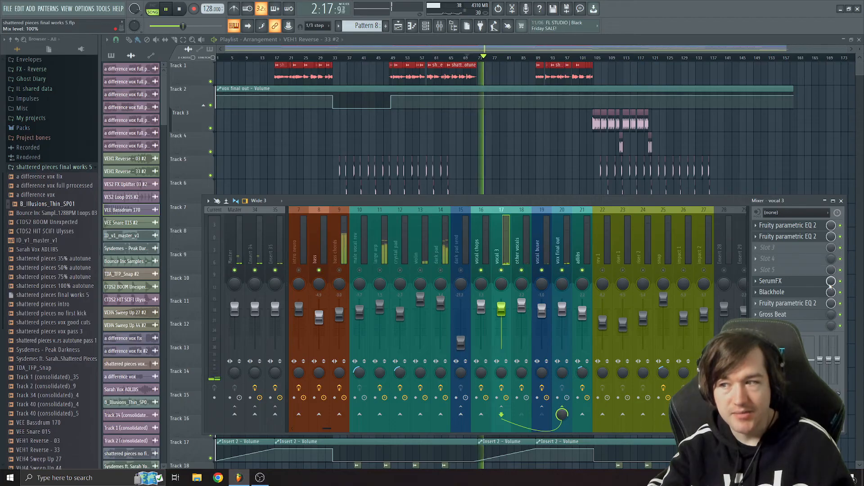
key(space)
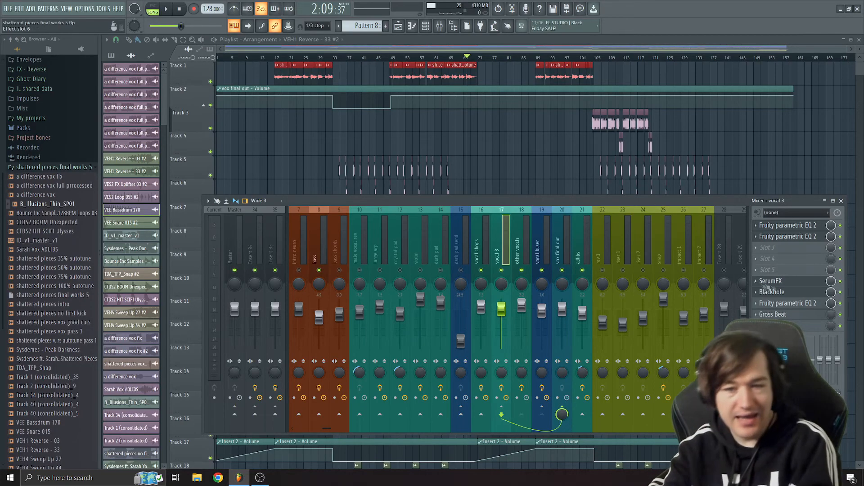
Examine vocal 3's last Fruity parametric EQ 2 curve and its Gross Beat settings.
click(792, 303)
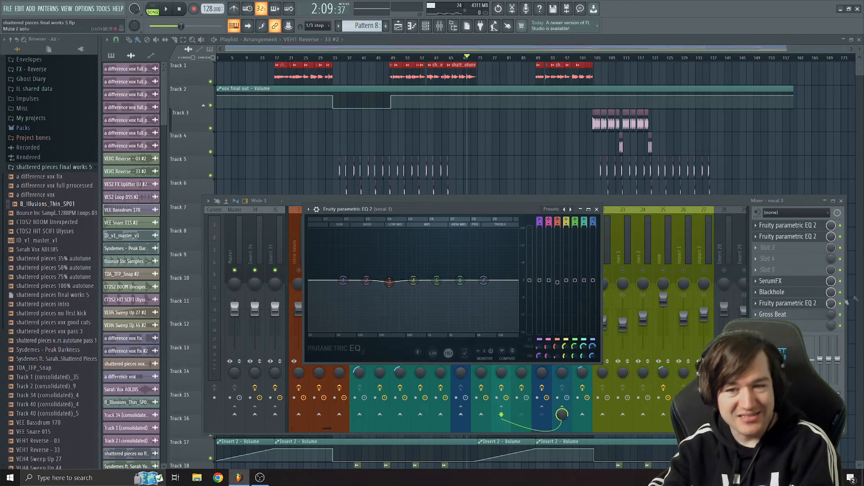
click(787, 315)
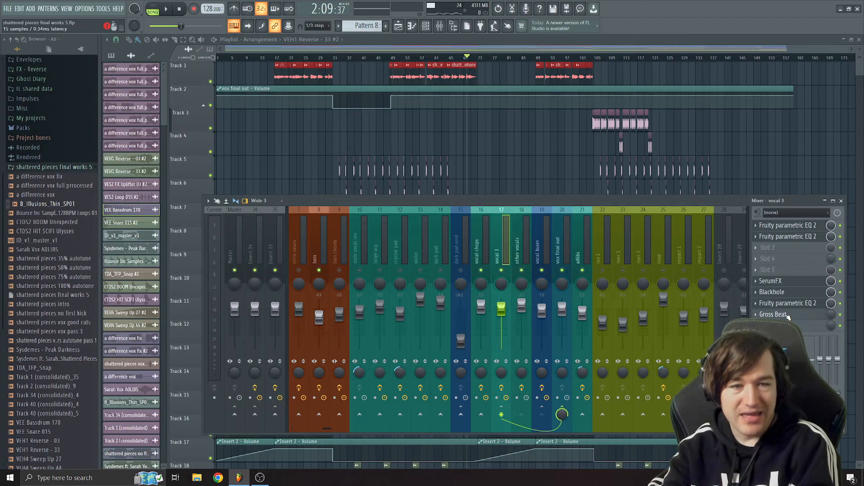
click(542, 201)
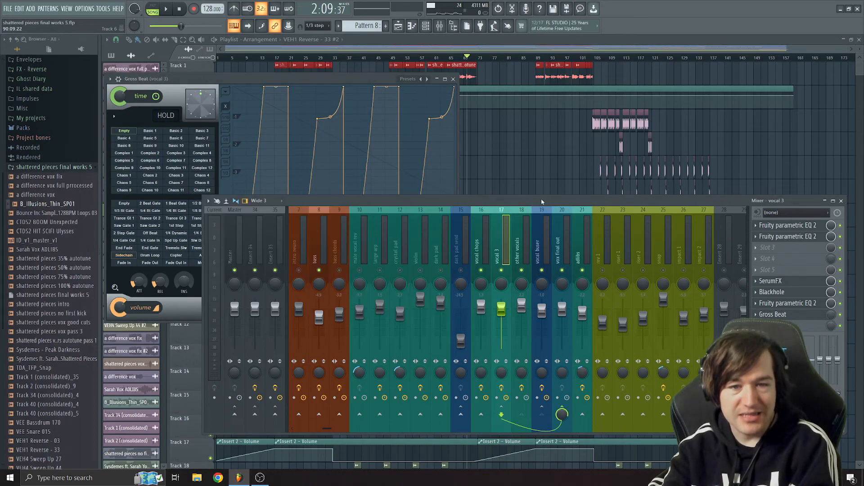
Trace the routing from the vocal 3 mixer track through vox final out to the synth bus.
click(561, 242)
click(498, 255)
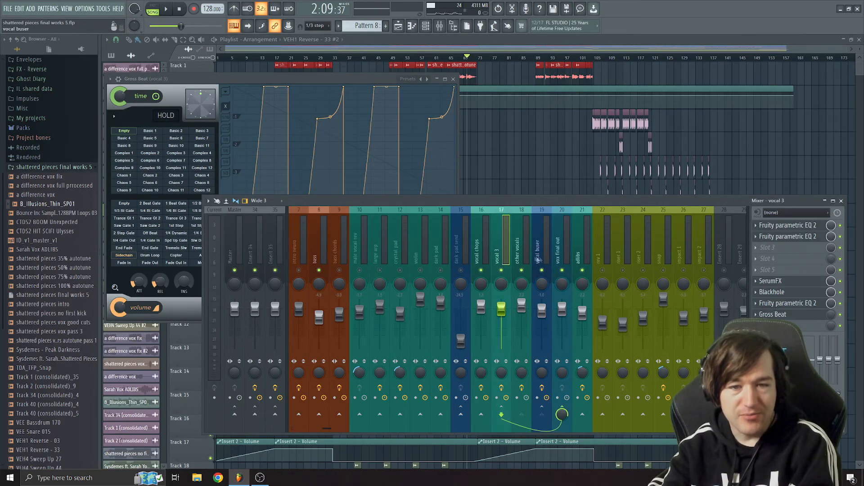
click(560, 250)
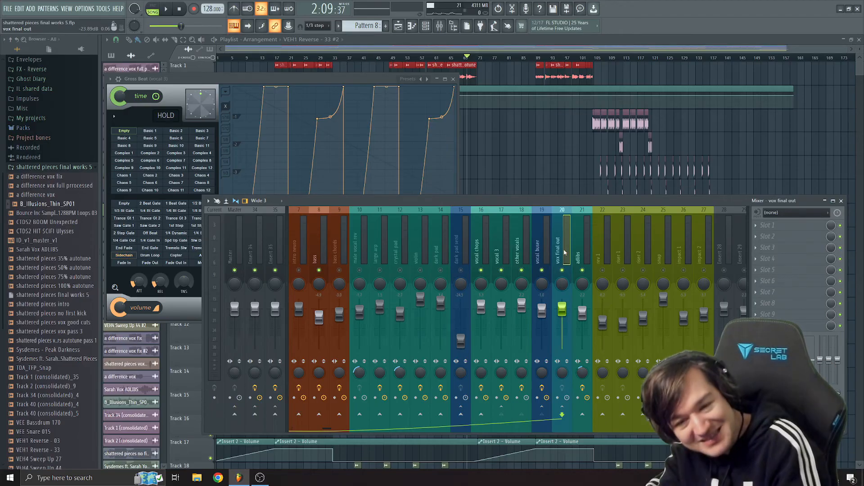
scroll(565, 210, up, 3)
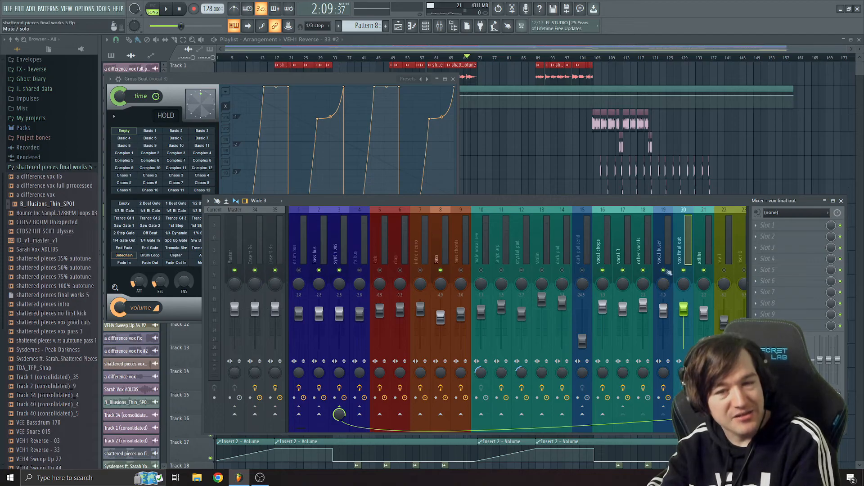
click(624, 251)
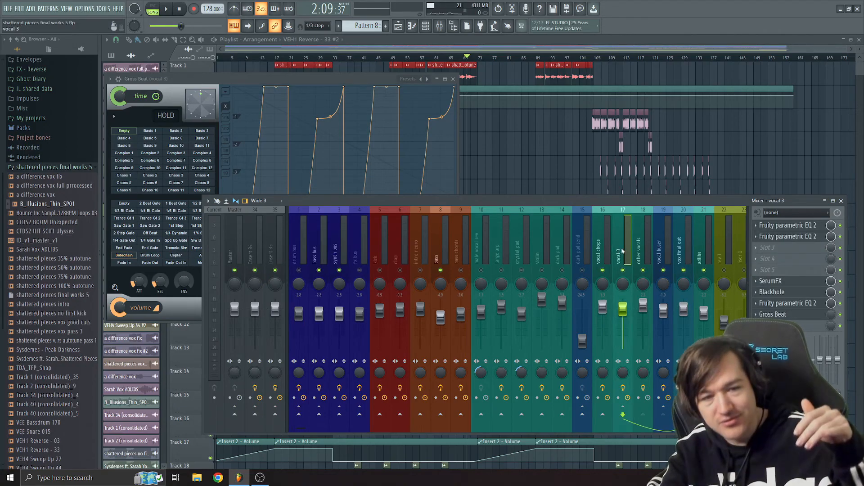
click(684, 241)
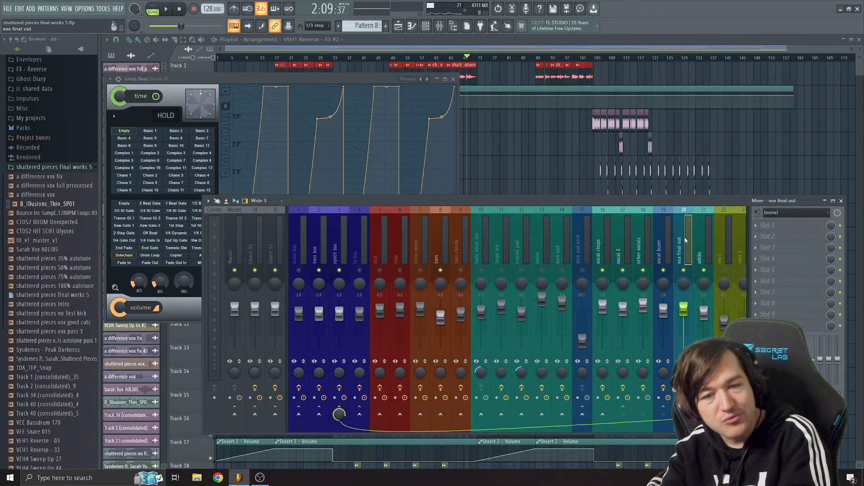
Inspect the first Fruity parametric EQ 2 and Blackhole on the vocal chops mixer track, closing the Blackhole window.
click(607, 243)
click(785, 225)
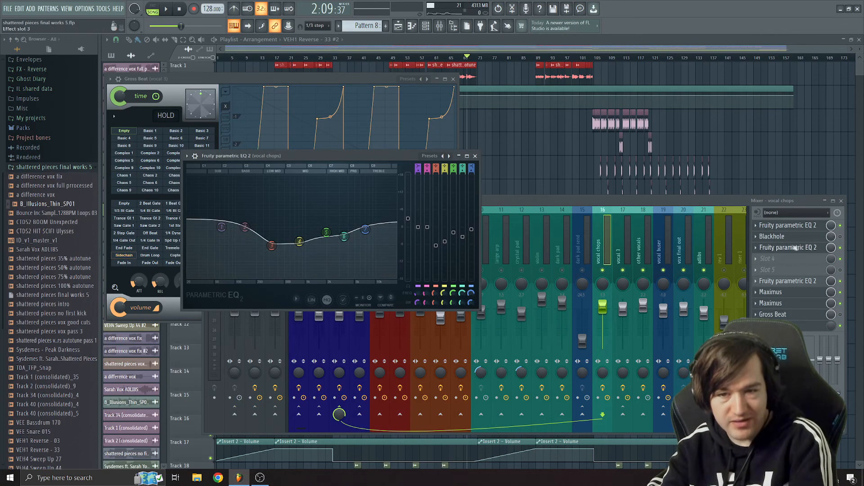
click(816, 238)
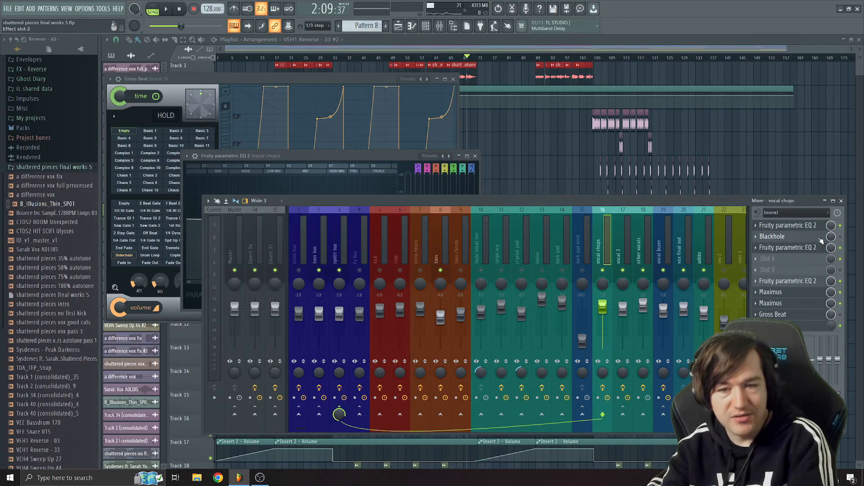
click(818, 239)
click(821, 241)
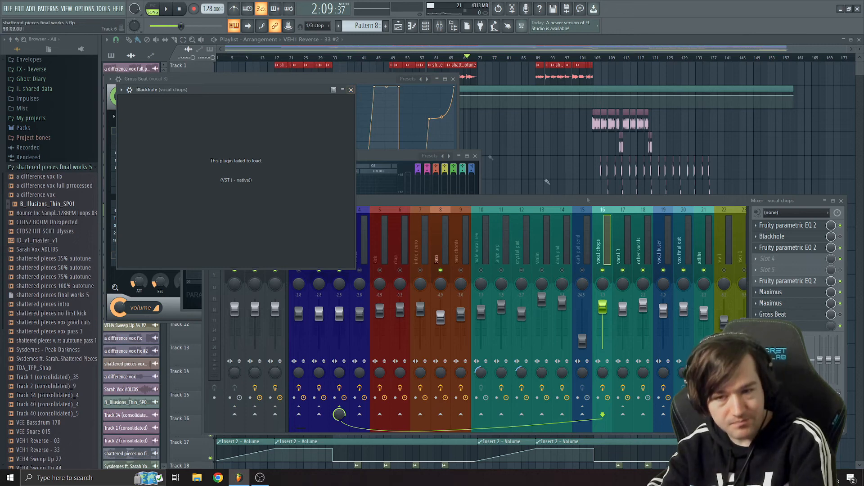
click(350, 89)
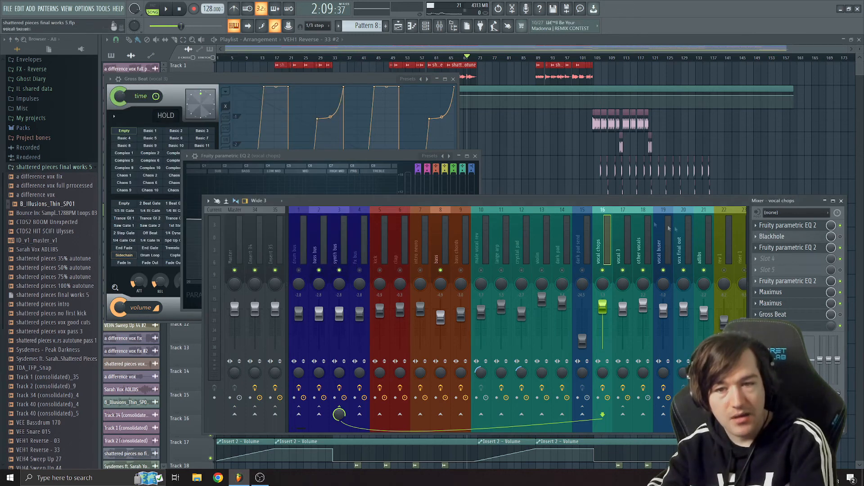
Examine the other two Fruity parametric EQ 2 curves and the first Maximus on the vocal chops mixer track.
click(783, 247)
drag(225, 178, 229, 167)
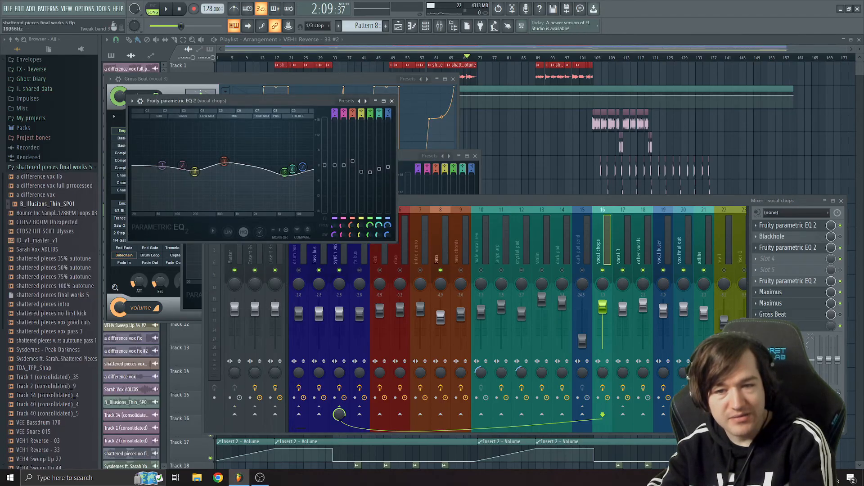
click(770, 281)
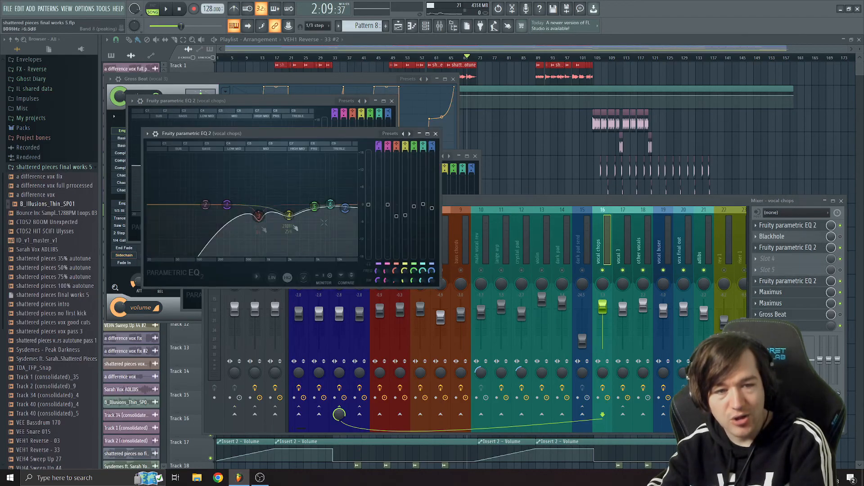
click(771, 292)
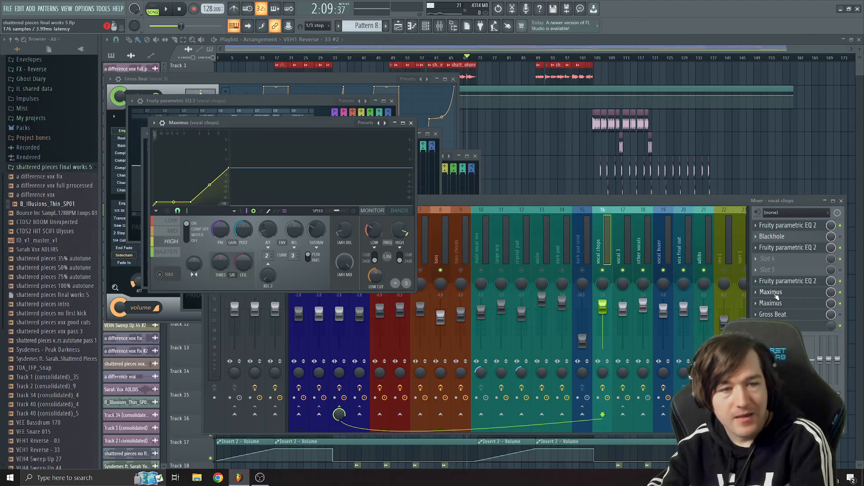
Examine the mid and master bands of vocal chops' second Maximus and close its window.
click(793, 308)
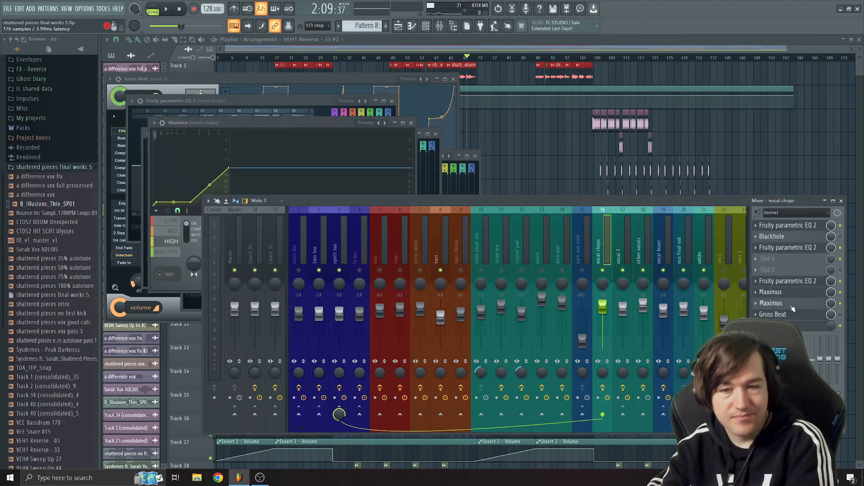
click(792, 309)
click(139, 198)
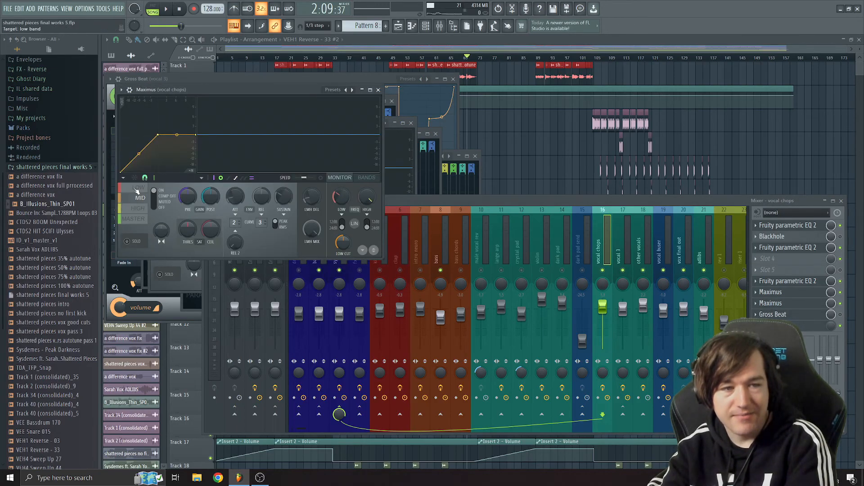
click(134, 219)
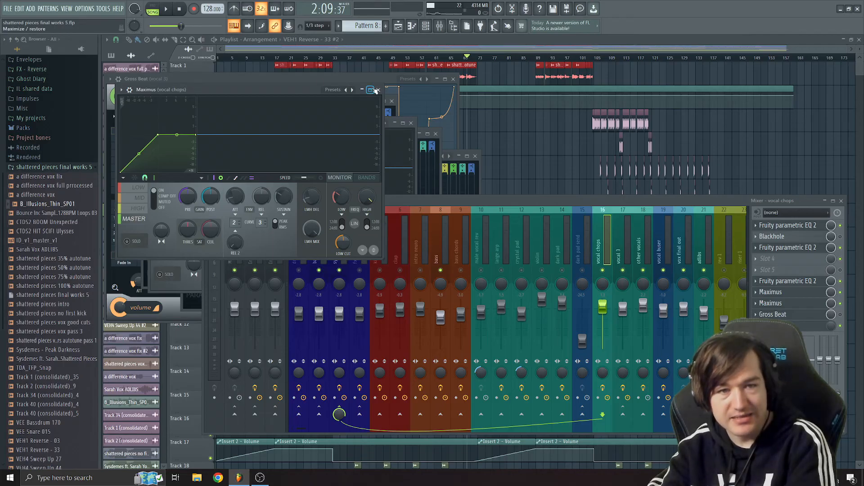
click(376, 90)
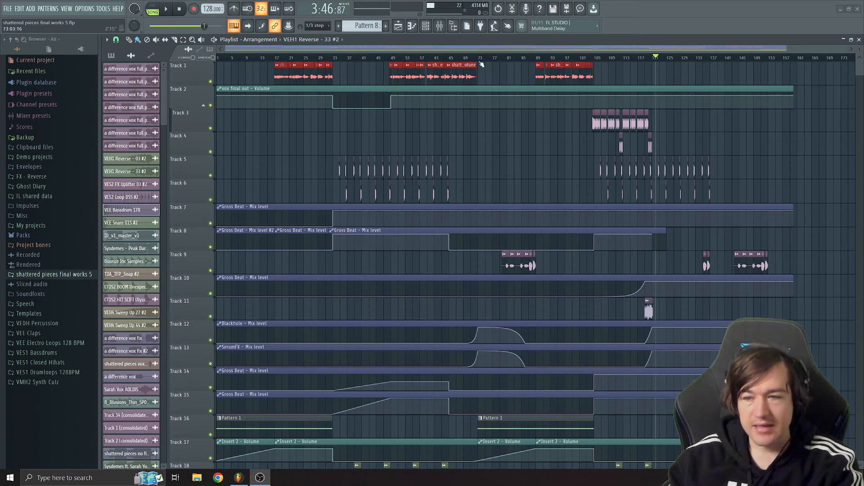
Show the mixer and examine the low, mid and high bands of Maximus on Insert 35.
click(439, 26)
click(279, 238)
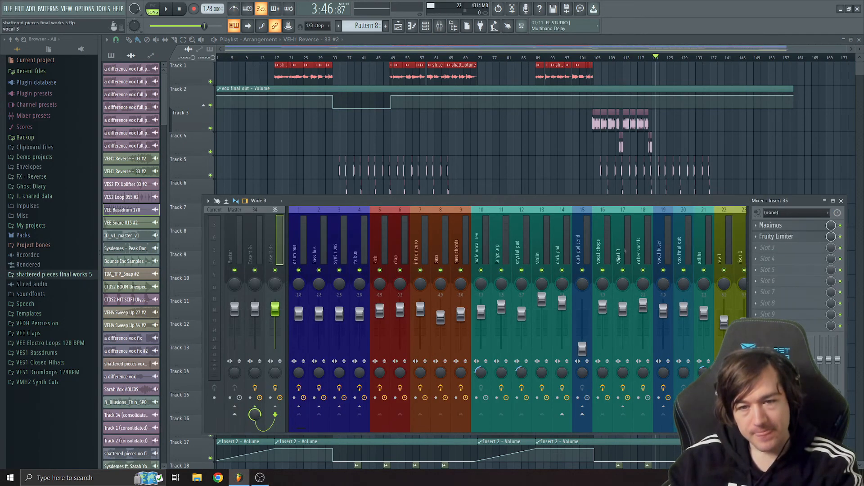
click(769, 227)
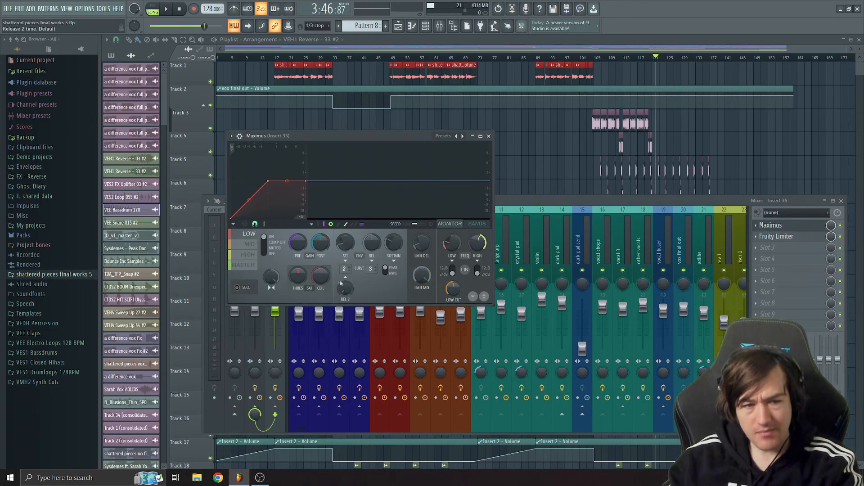
click(247, 243)
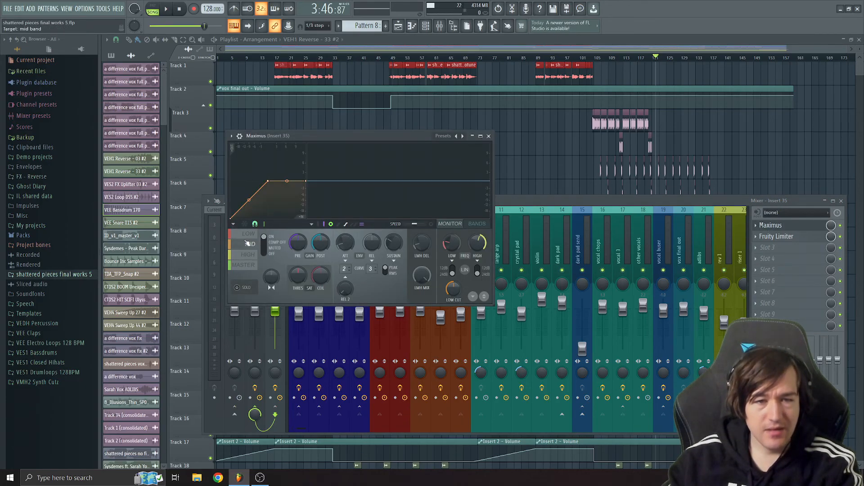
click(249, 253)
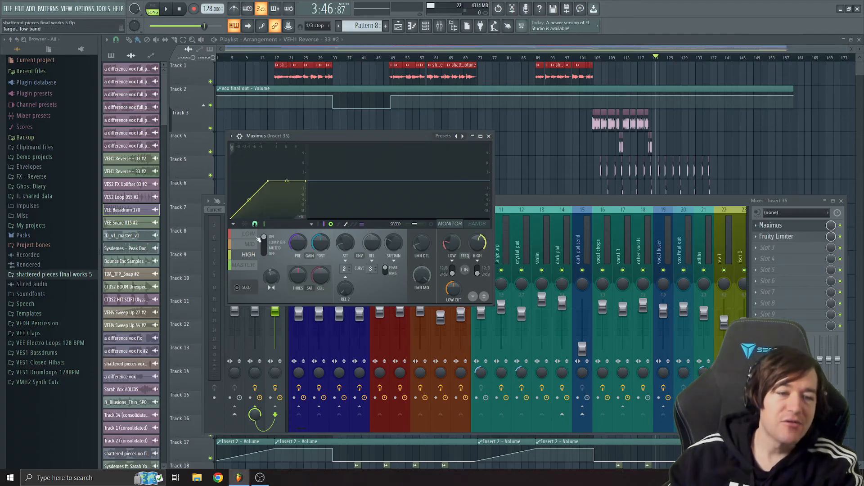
click(245, 244)
click(247, 235)
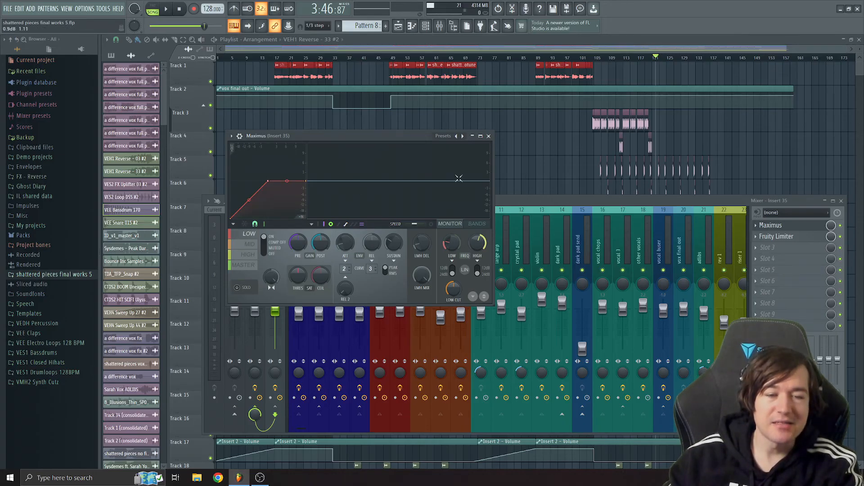
Reposition Insert 35's Maximus window over the mixer and view its mid band again.
drag(403, 140, 439, 155)
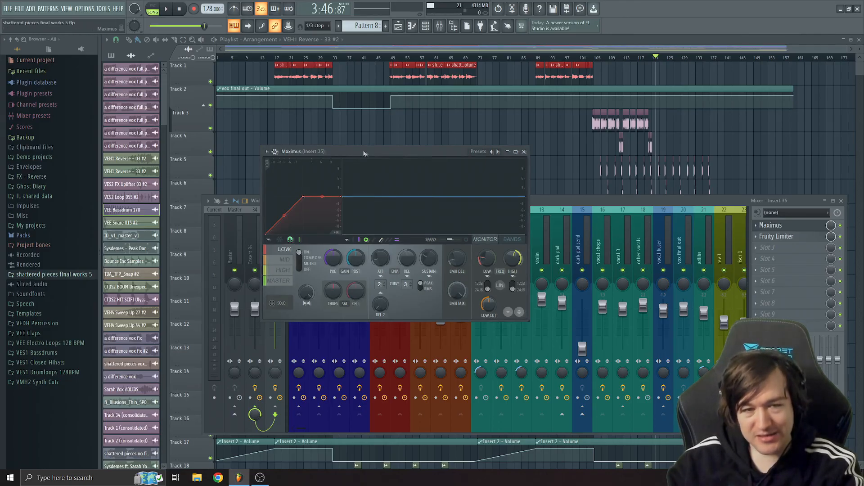
drag(363, 153, 396, 180)
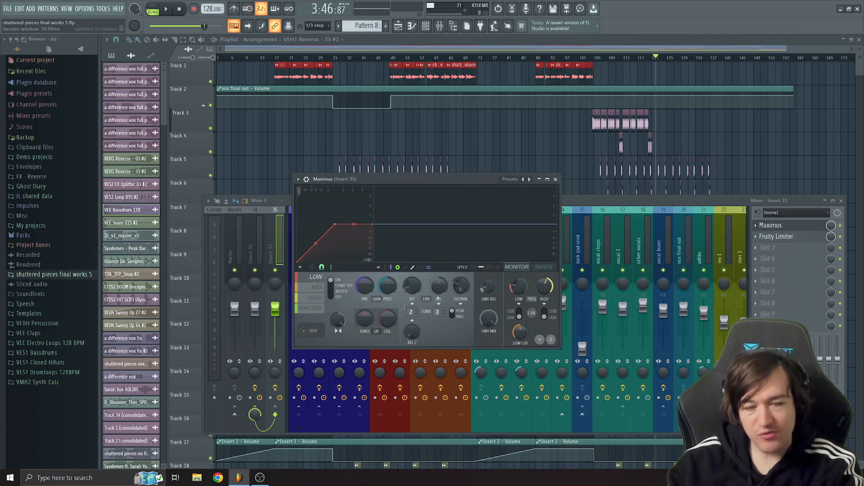
click(316, 287)
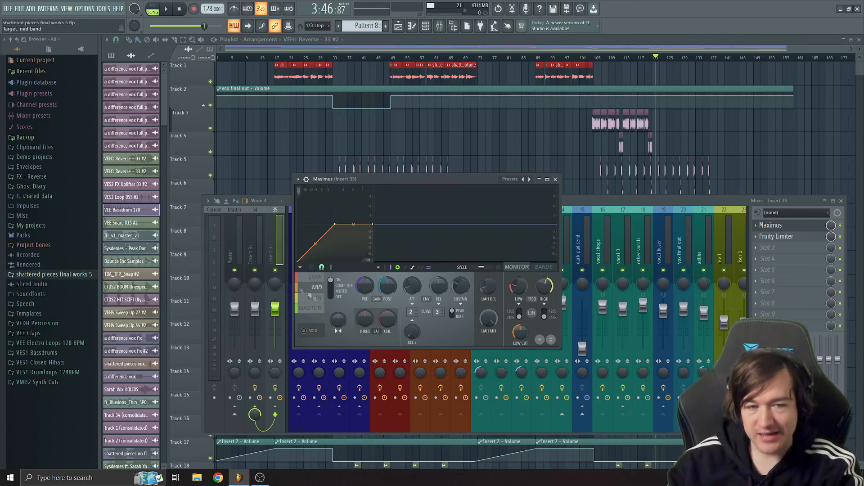
View the high band of Insert 35's Maximus and place its Fruity Limiter window over the mixer.
click(315, 297)
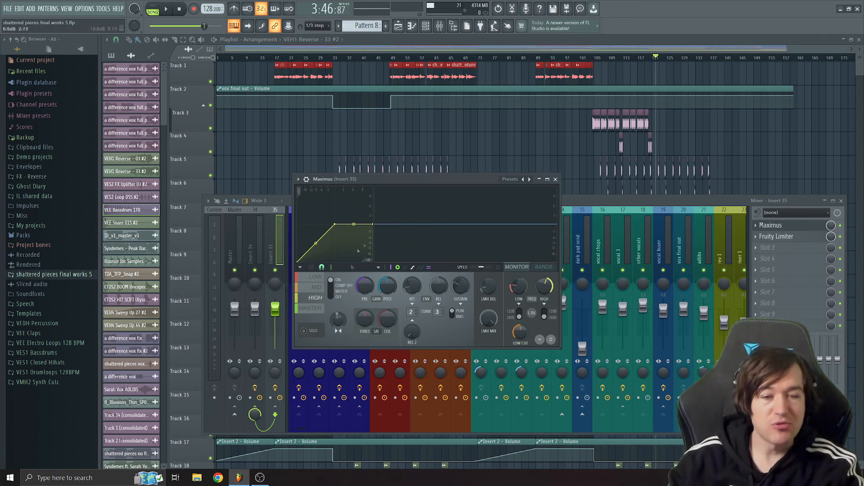
click(770, 237)
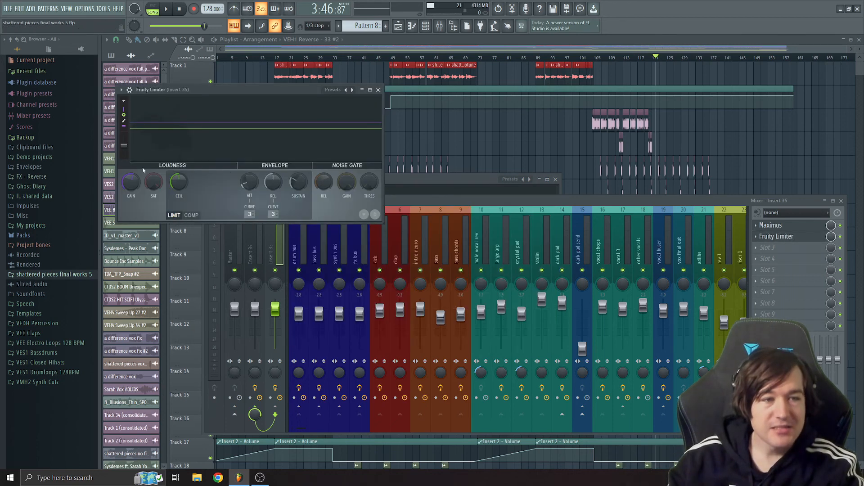
drag(259, 94, 448, 198)
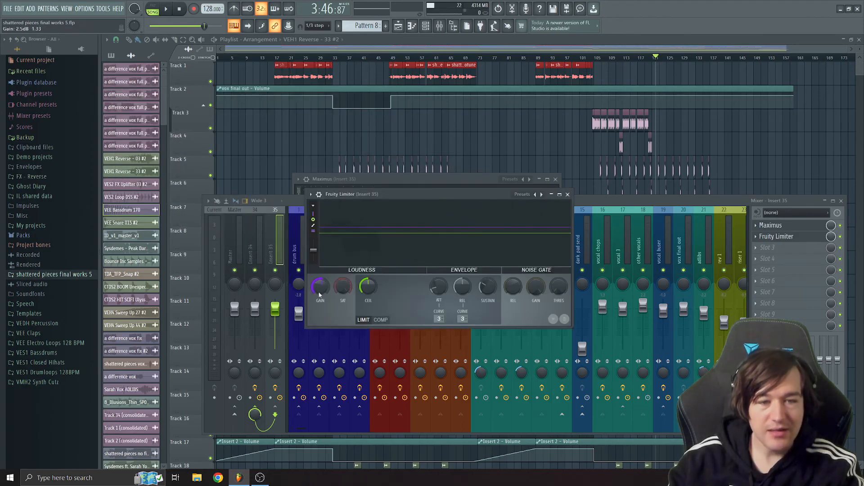
Audition the song while watching Insert 35's Fruity Limiter, stop playback and close the Fruity Limiter and Maximus windows.
key(space)
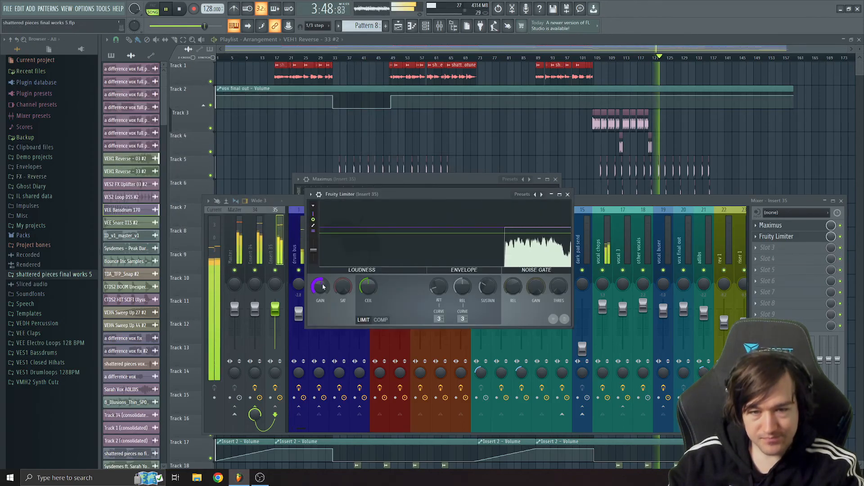
key(space)
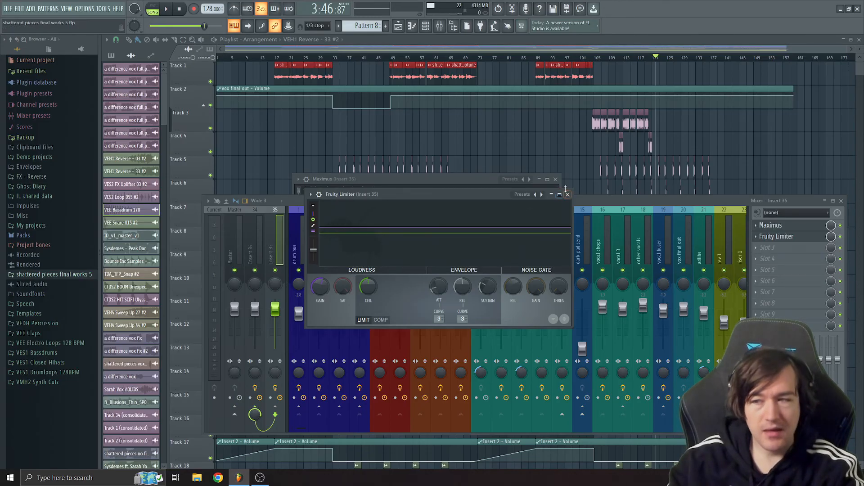
click(567, 194)
click(555, 179)
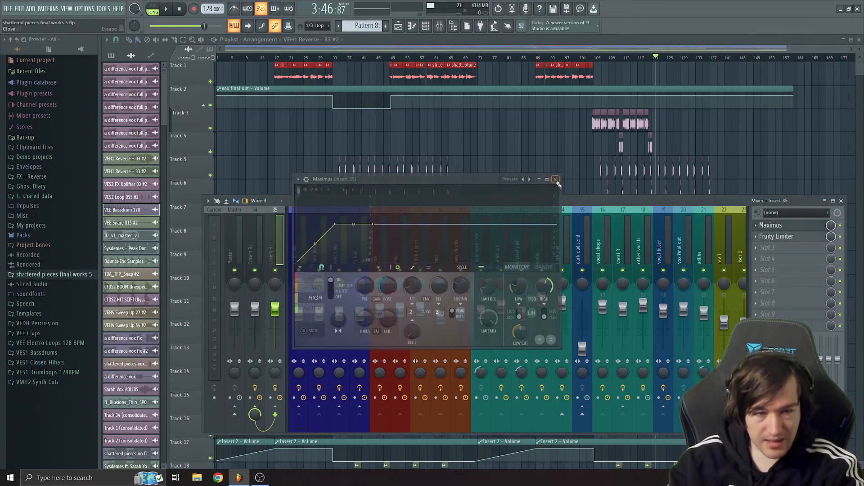
Show the Newfangled Elevate limiter on Insert 34 and reposition its window over the mixer.
click(256, 248)
click(792, 225)
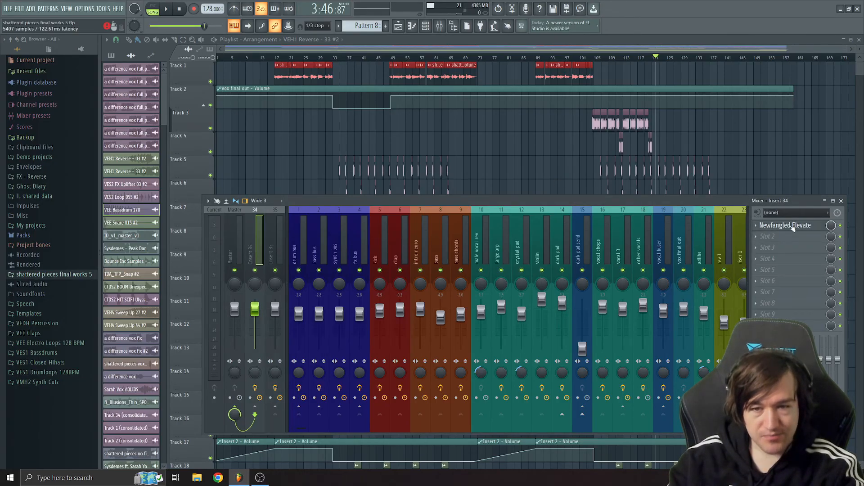
drag(497, 94, 597, 132)
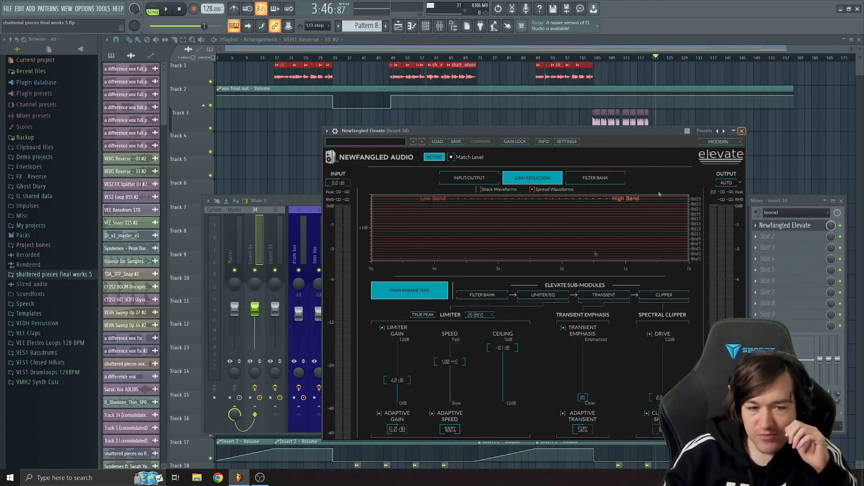
Lower Elevate's limiter gain to 0 dB and raise it back to 4.0 dB.
drag(404, 381, 426, 417)
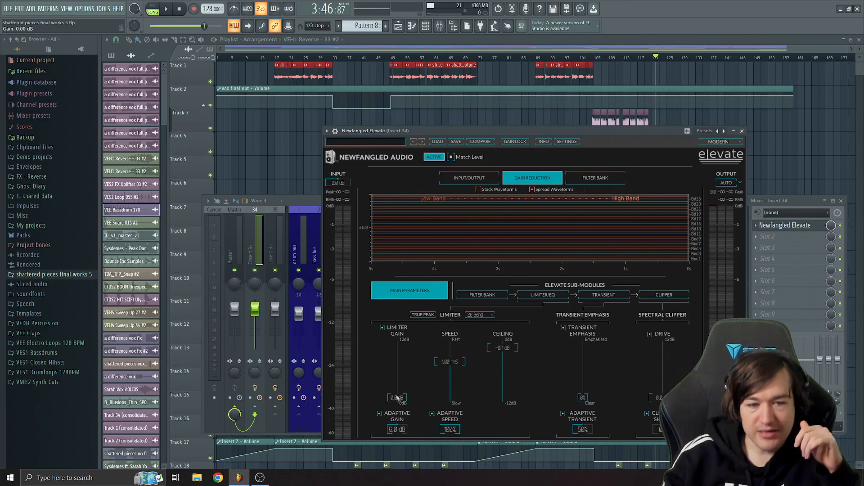
drag(406, 379, 409, 364)
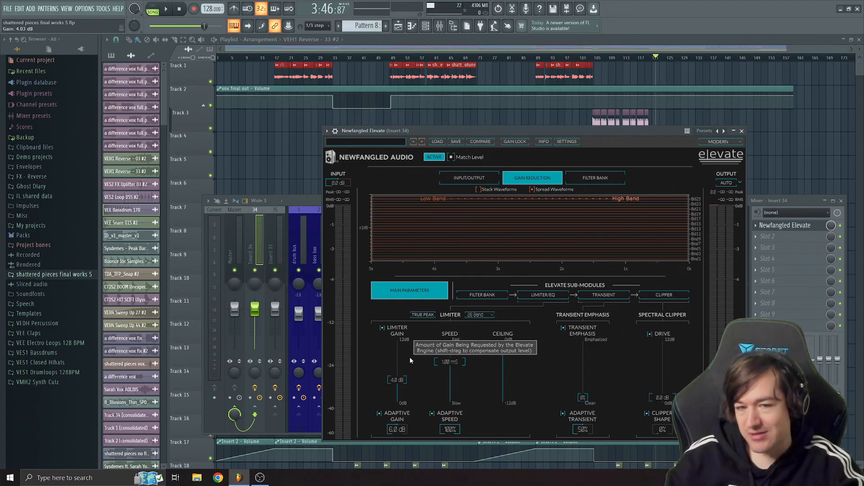
Examine Elevate's per-band gains on the limiter/EQ page and the band layout of its auditory filter bank.
click(551, 297)
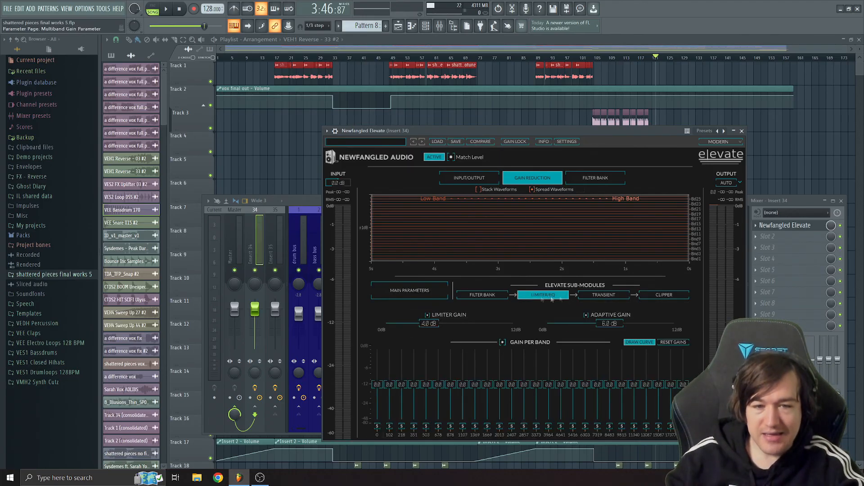
click(484, 296)
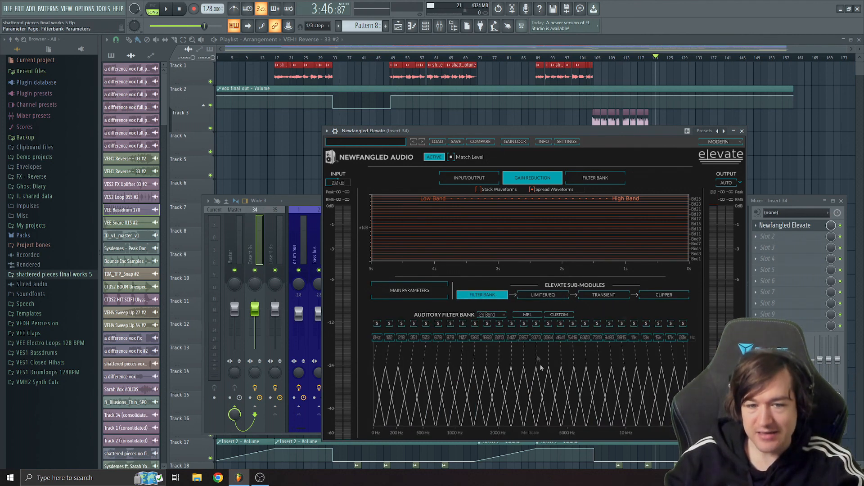
click(547, 296)
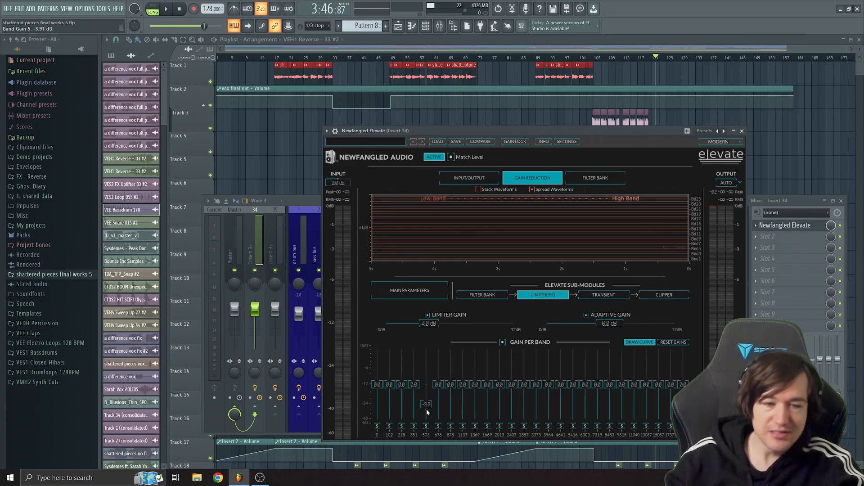
click(491, 296)
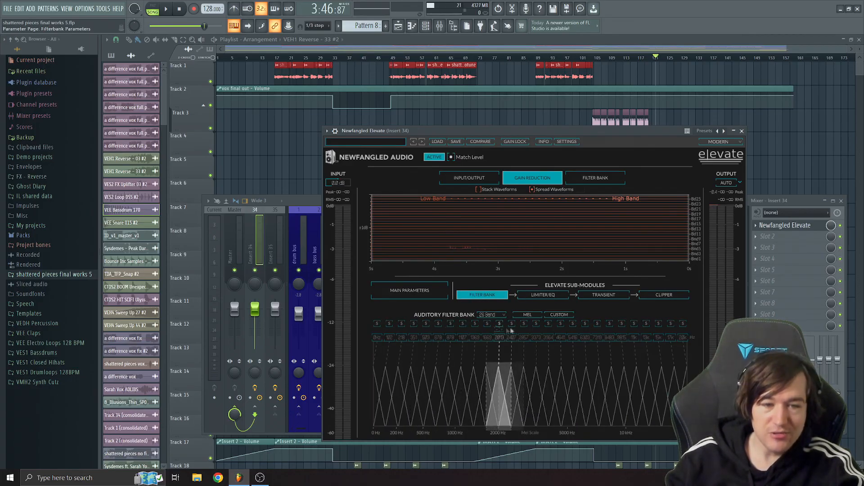
Reset the fifth band's gain in Elevate's limiter/EQ to 0 dB and return to the main parameters.
click(545, 296)
drag(431, 400, 428, 388)
double_click(428, 388)
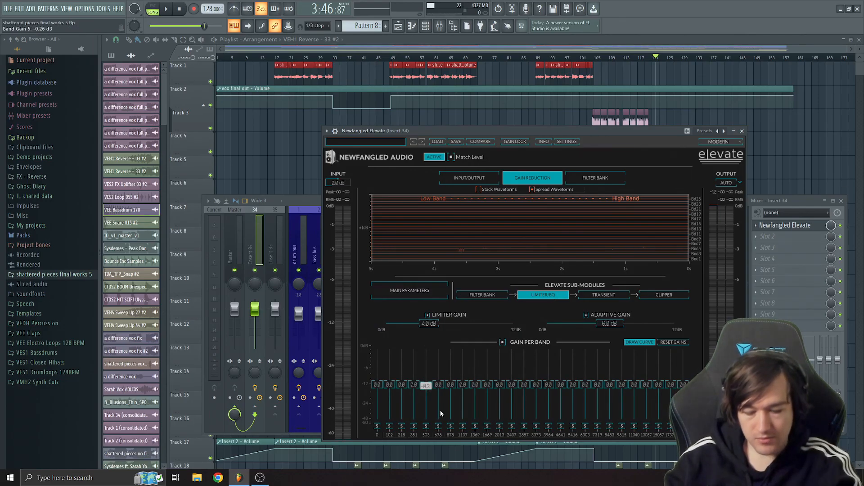
text(0)
key(Return)
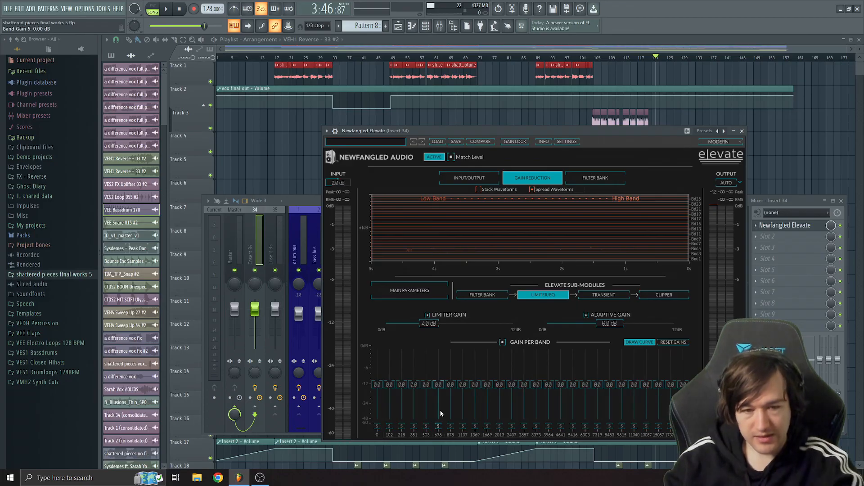
click(421, 291)
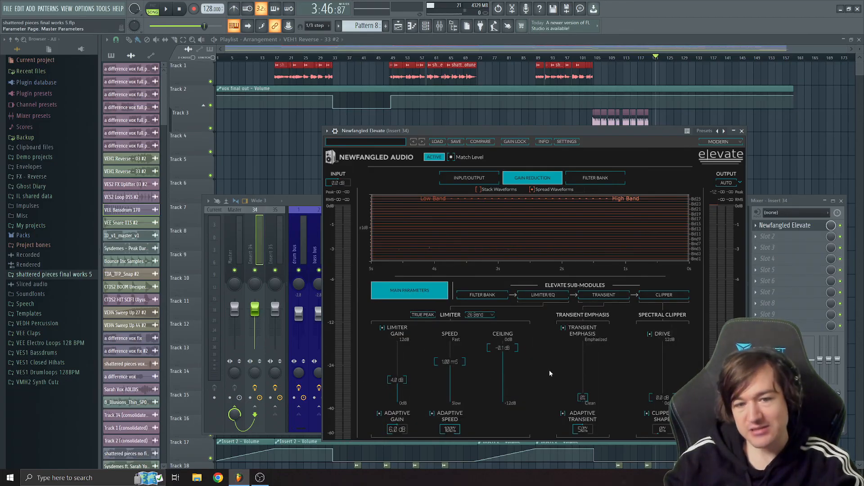